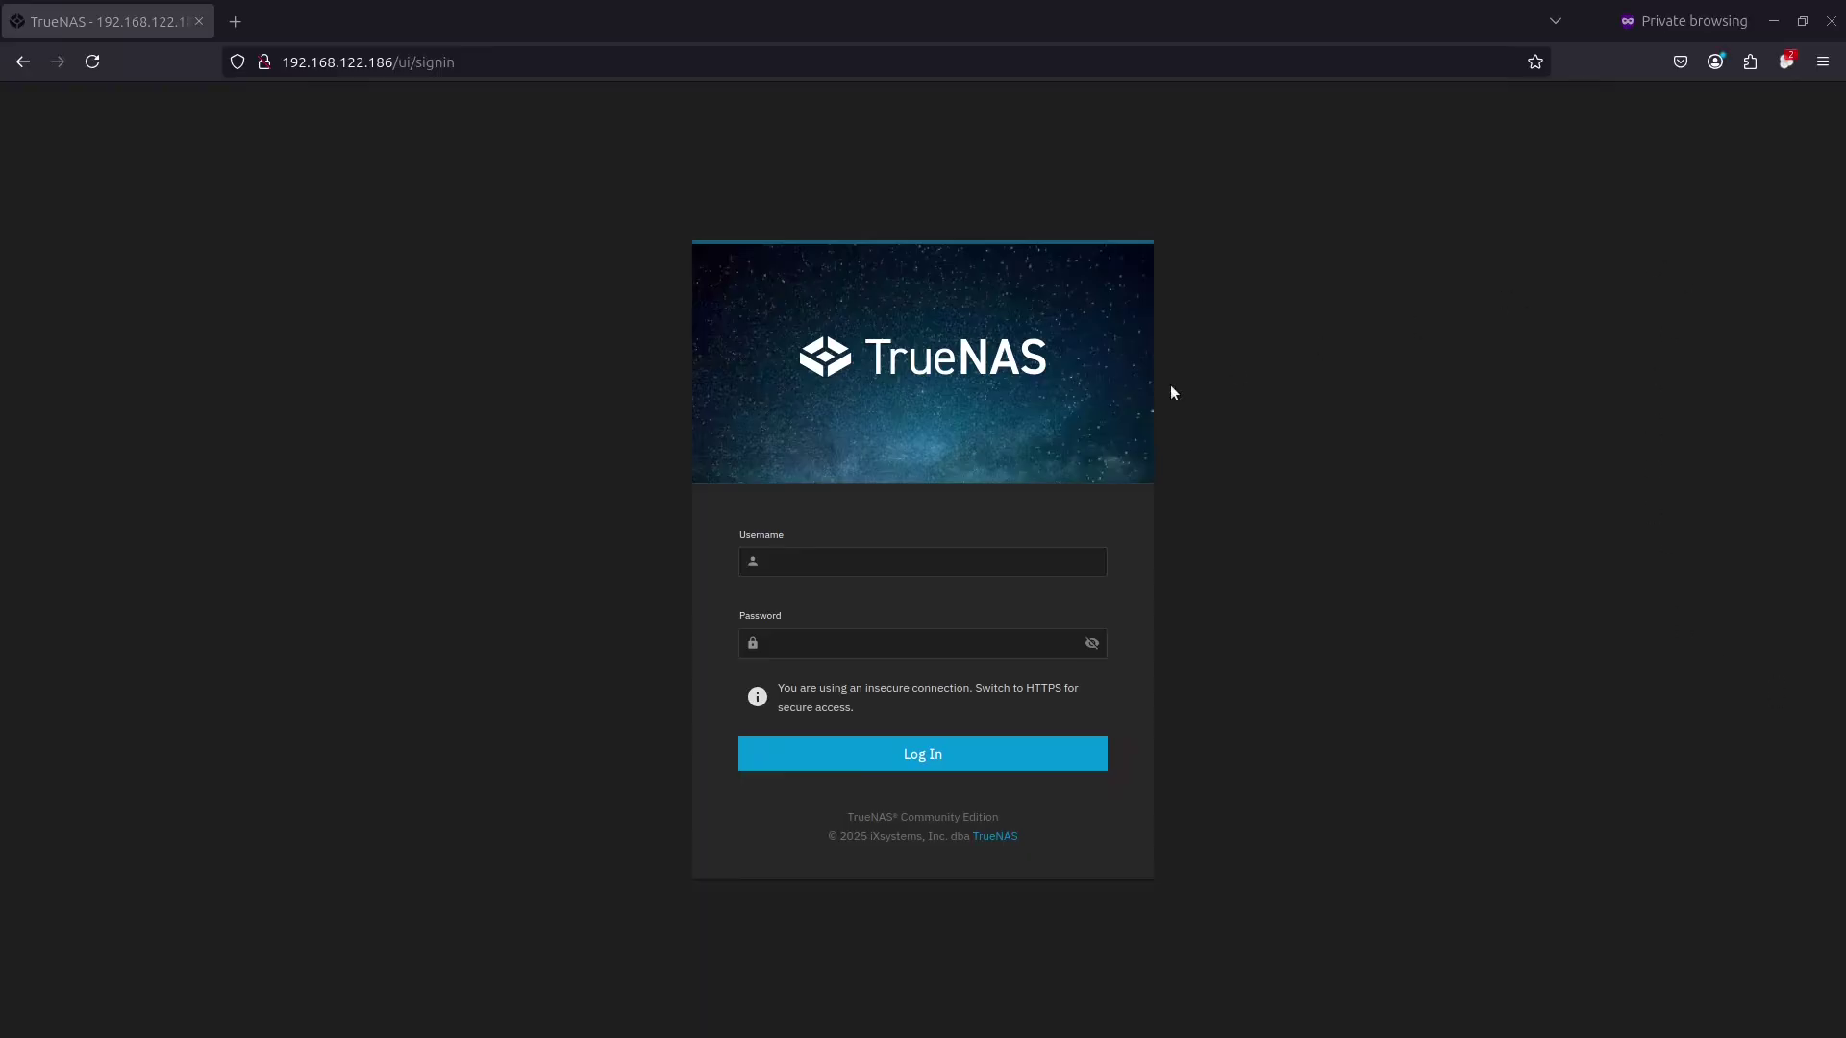
# Step: Submit the admin login with the saved password, then re-enter credentials after rejection
pyautogui.click(907, 566)
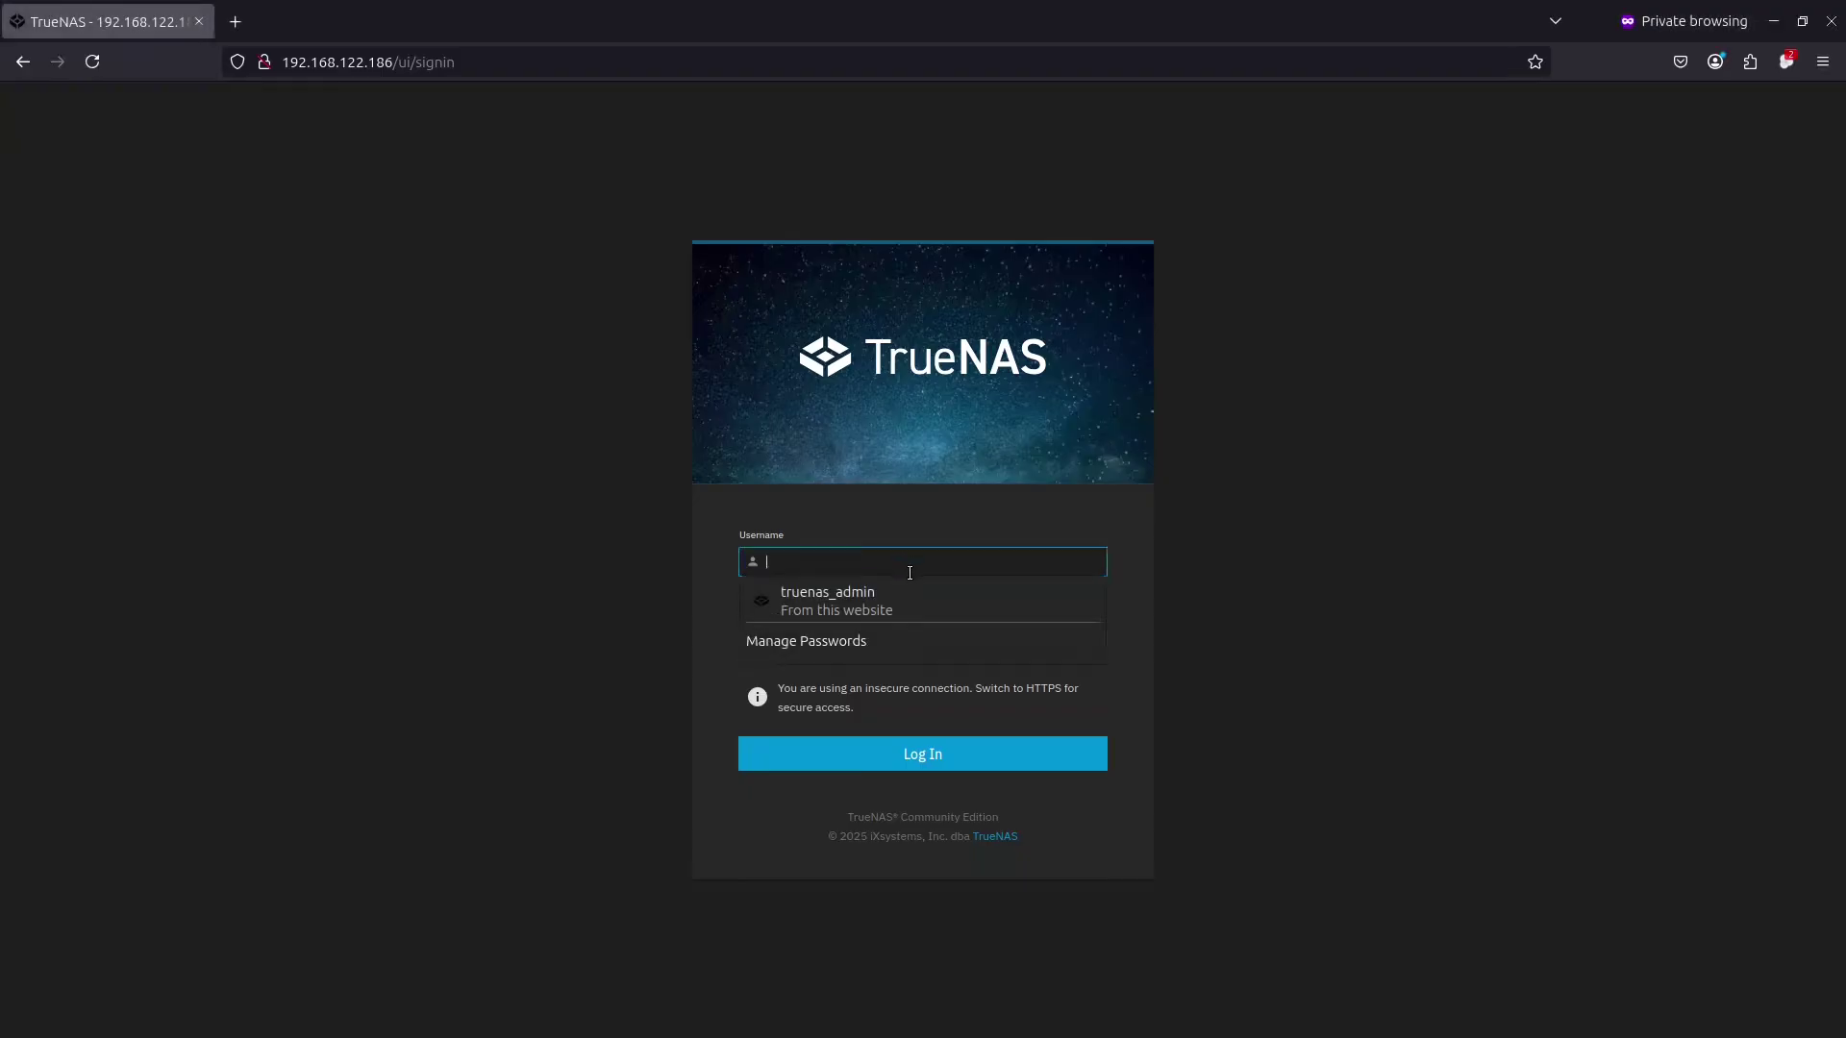
pyautogui.write('truenas_ad')
pyautogui.write('mi')
pyautogui.press('Tab')
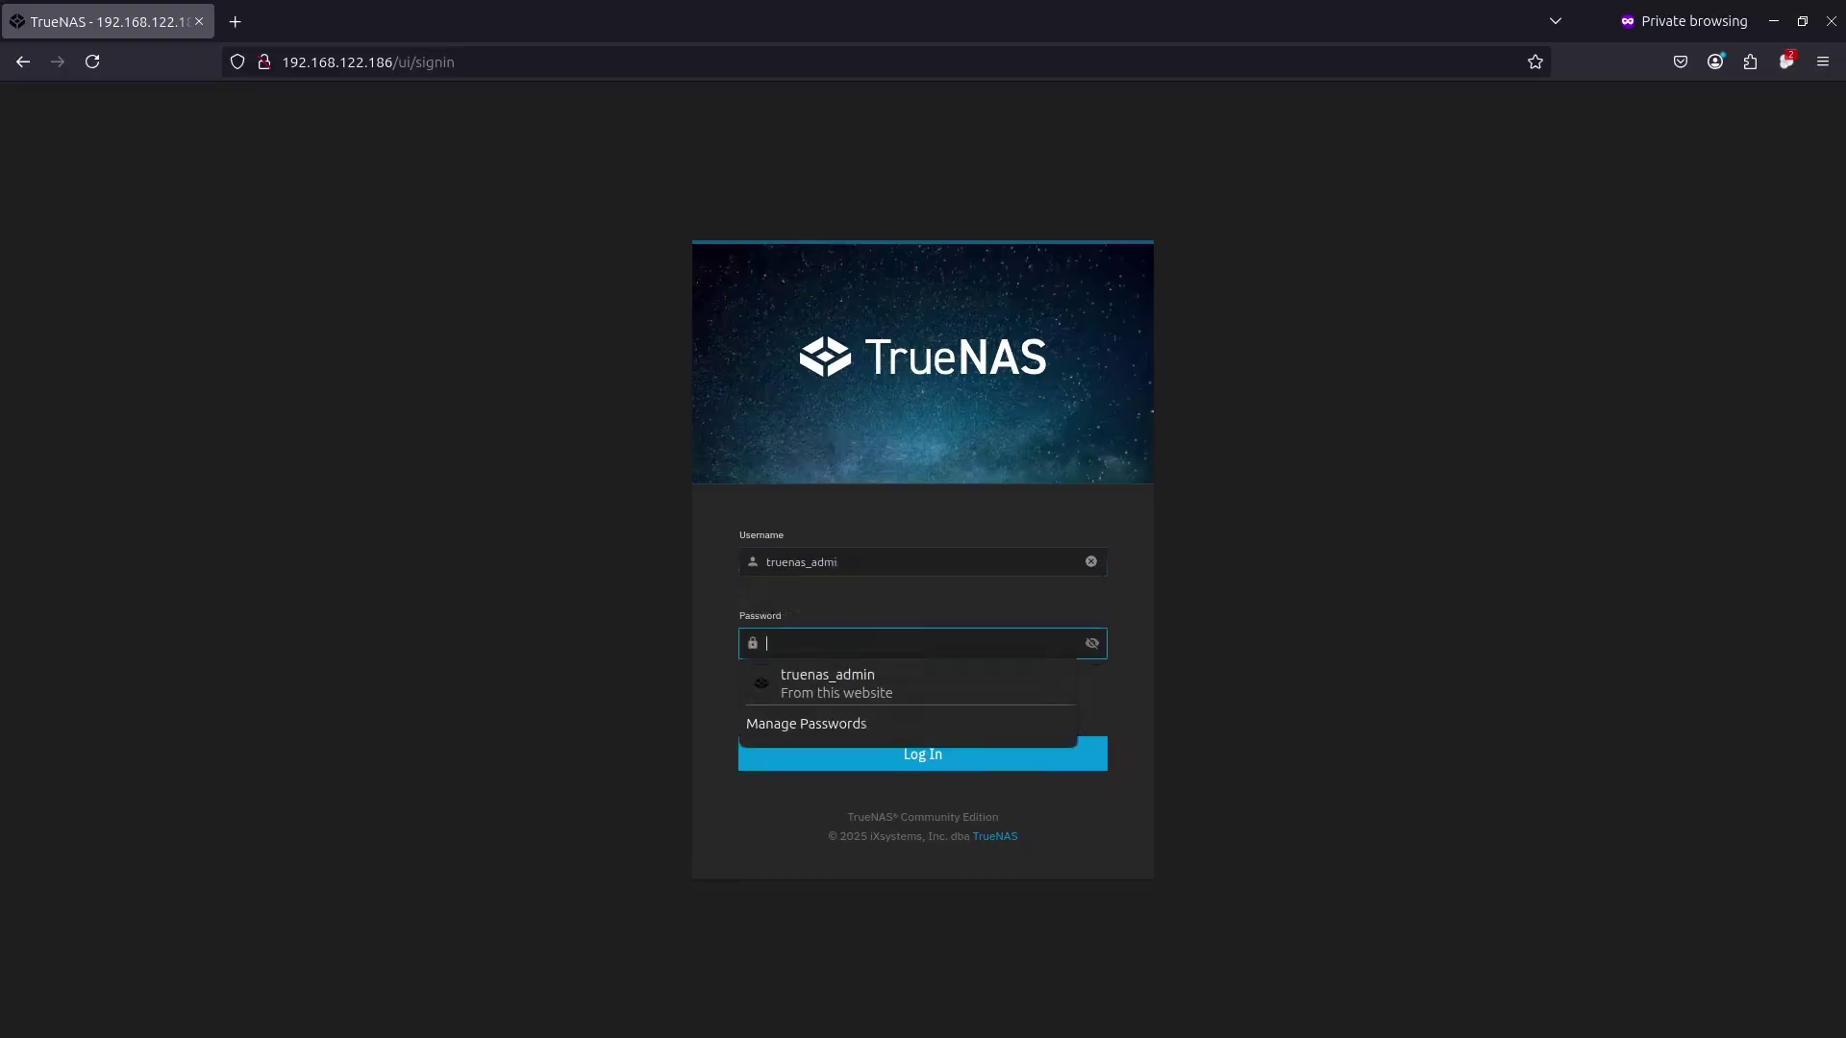
pyautogui.click(941, 675)
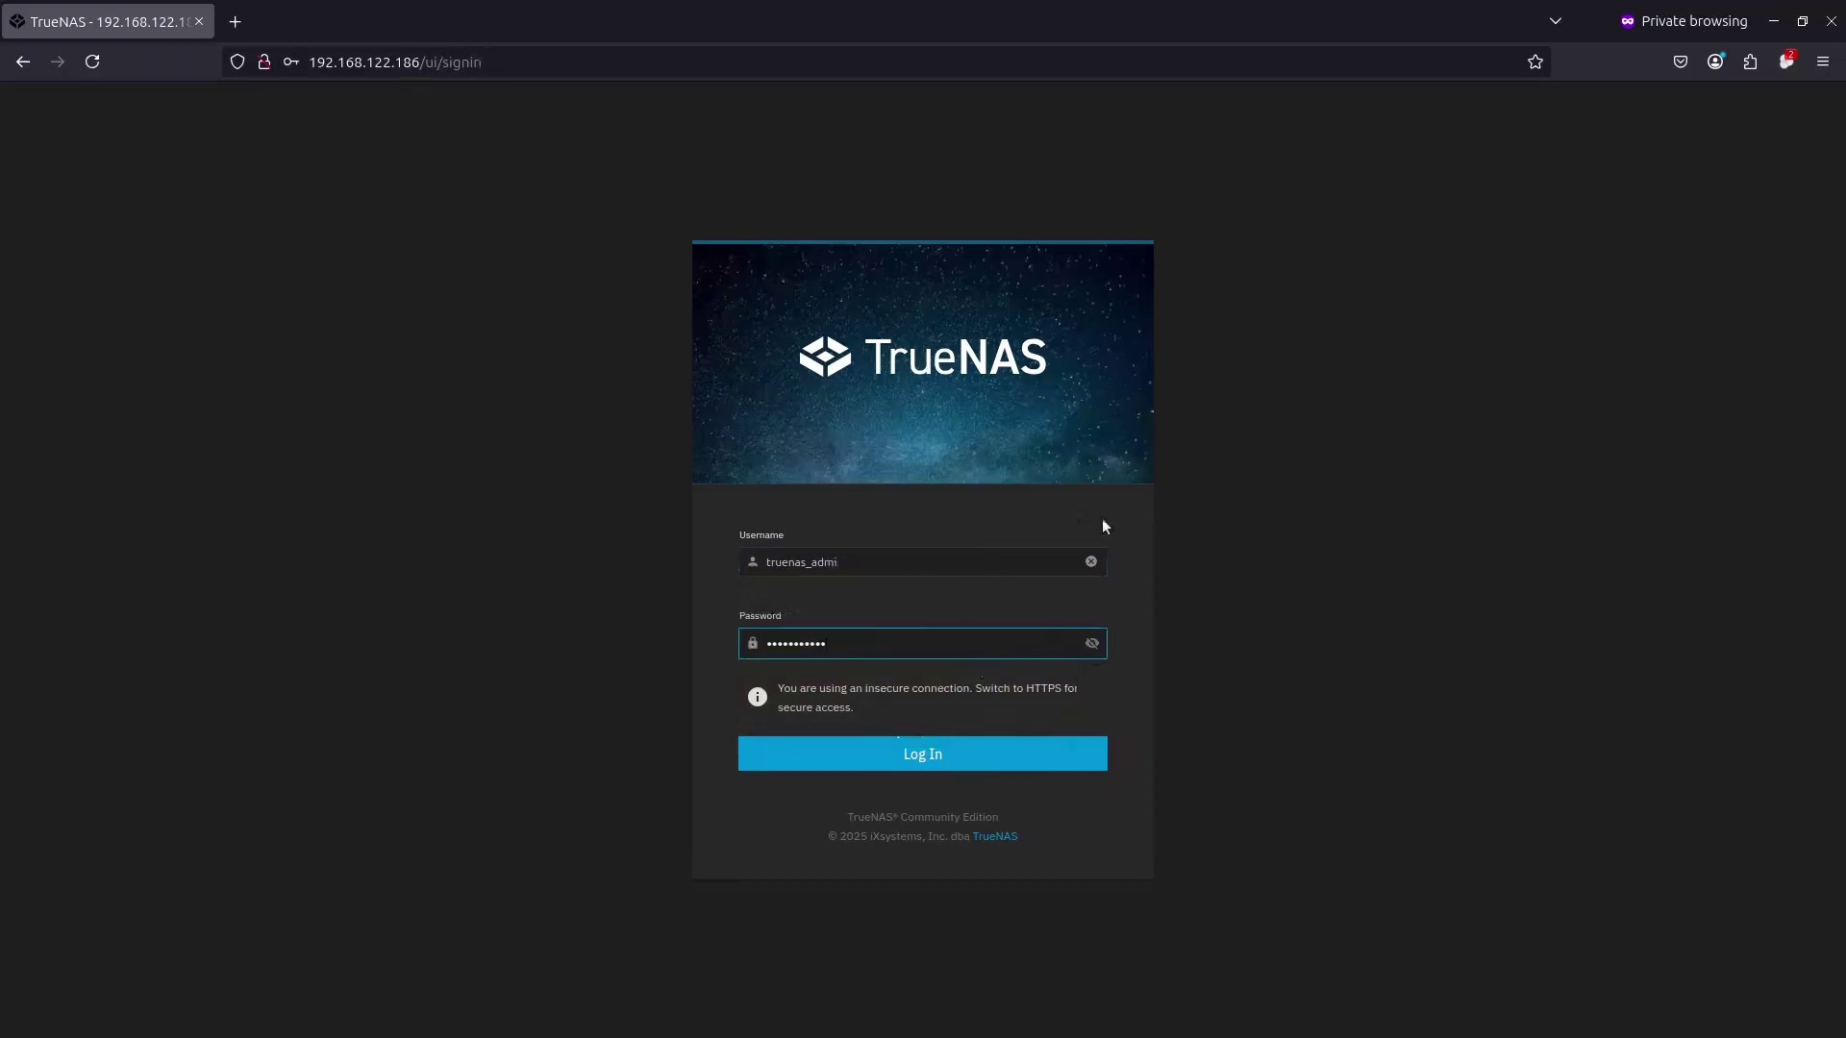
pyautogui.click(926, 753)
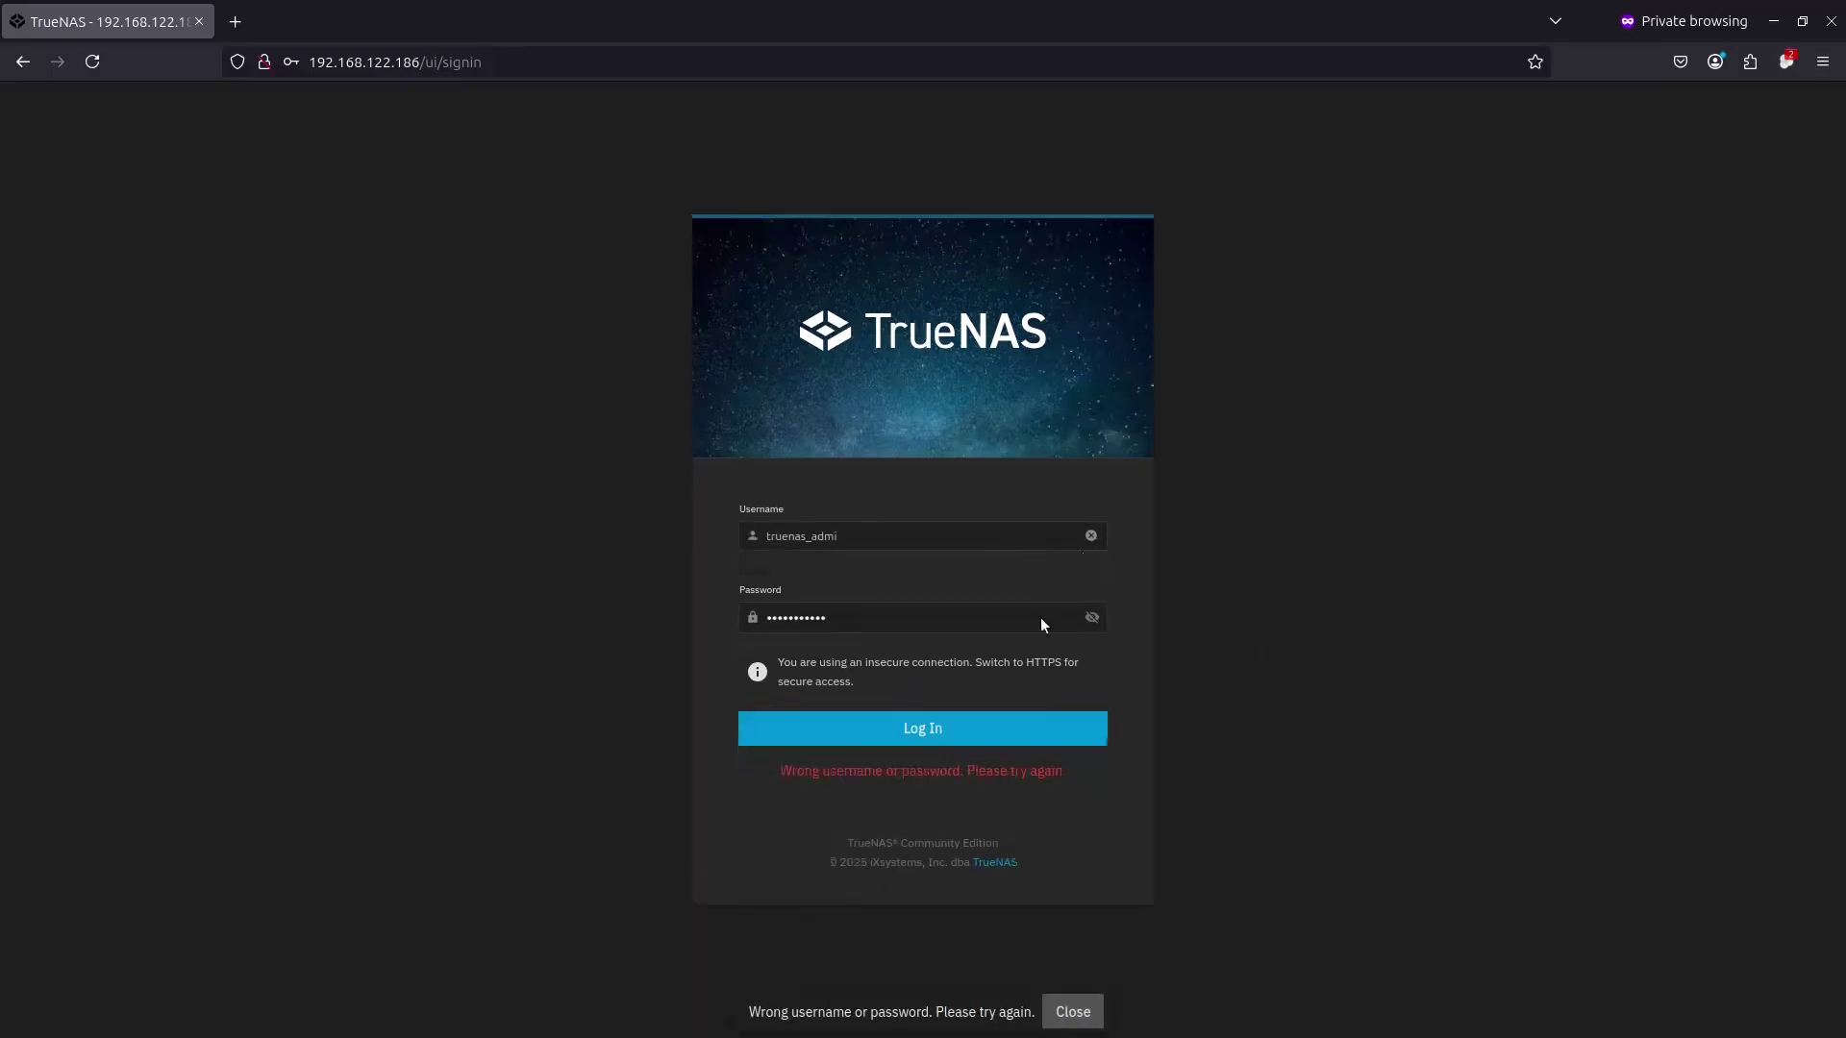
pyautogui.doubleClick(852, 620)
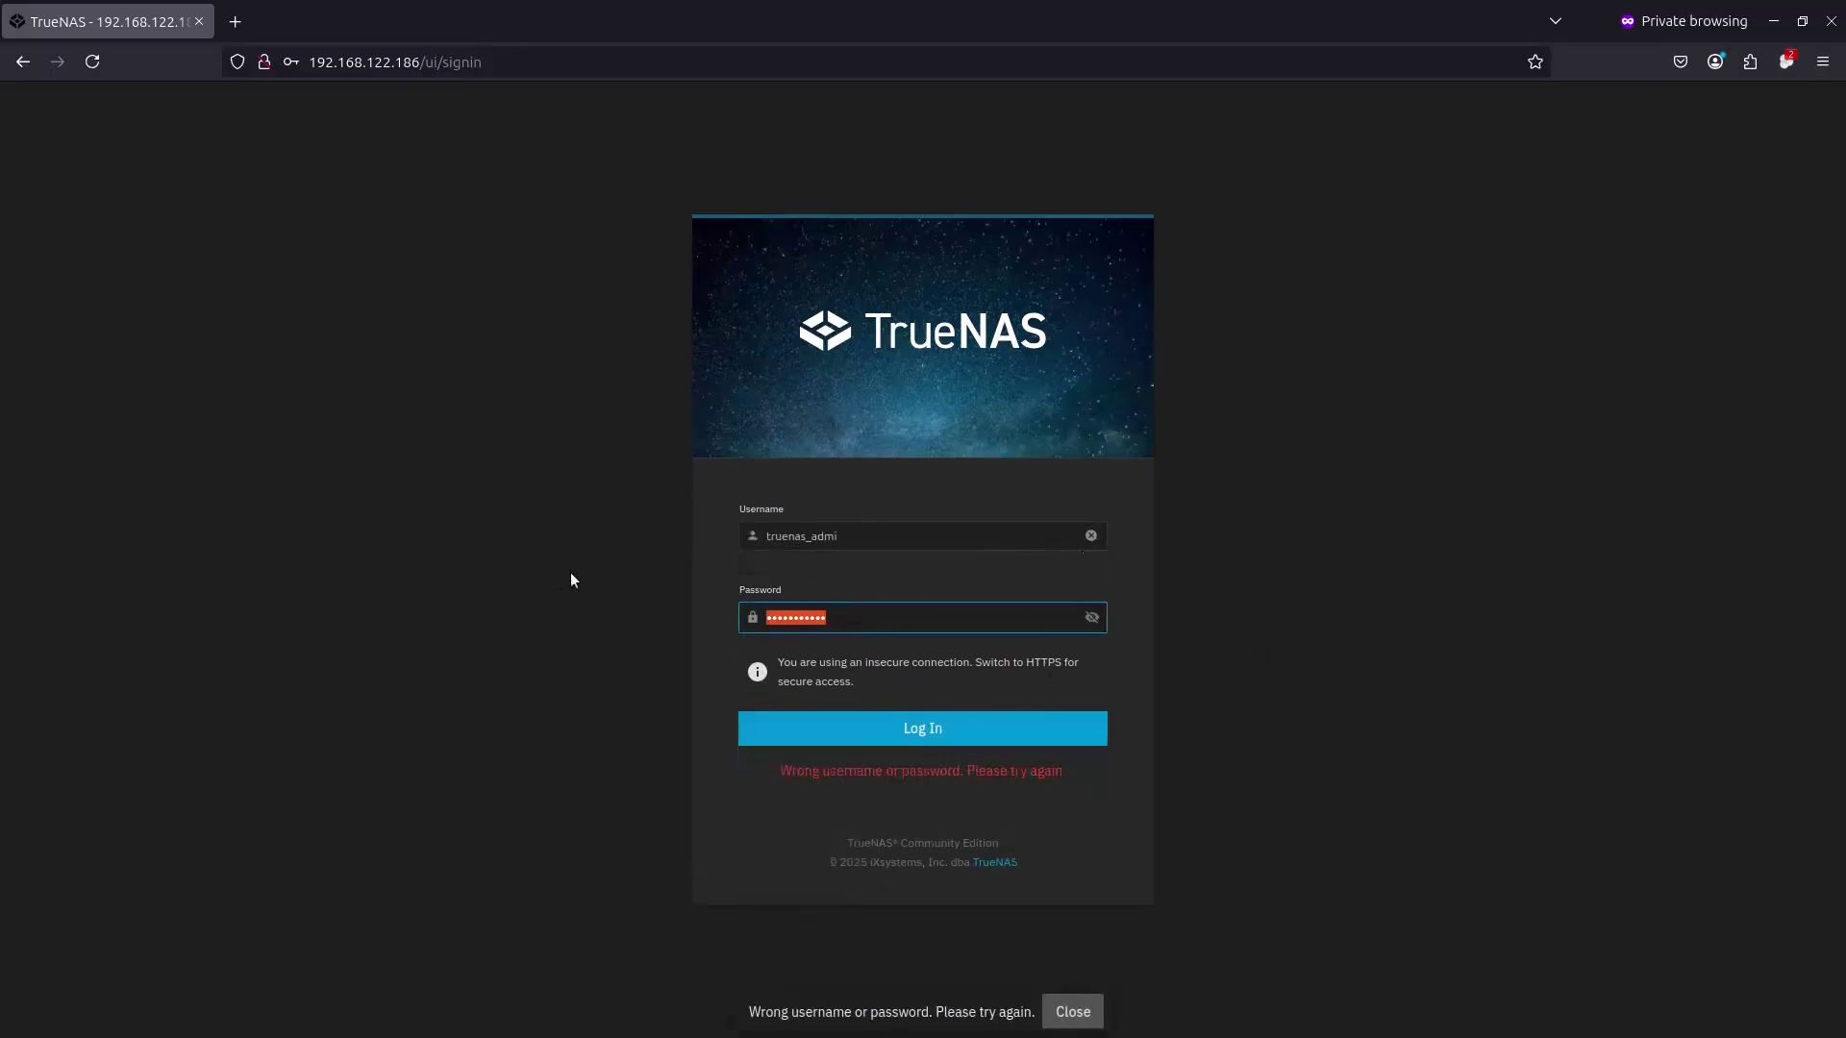
pyautogui.click(925, 537)
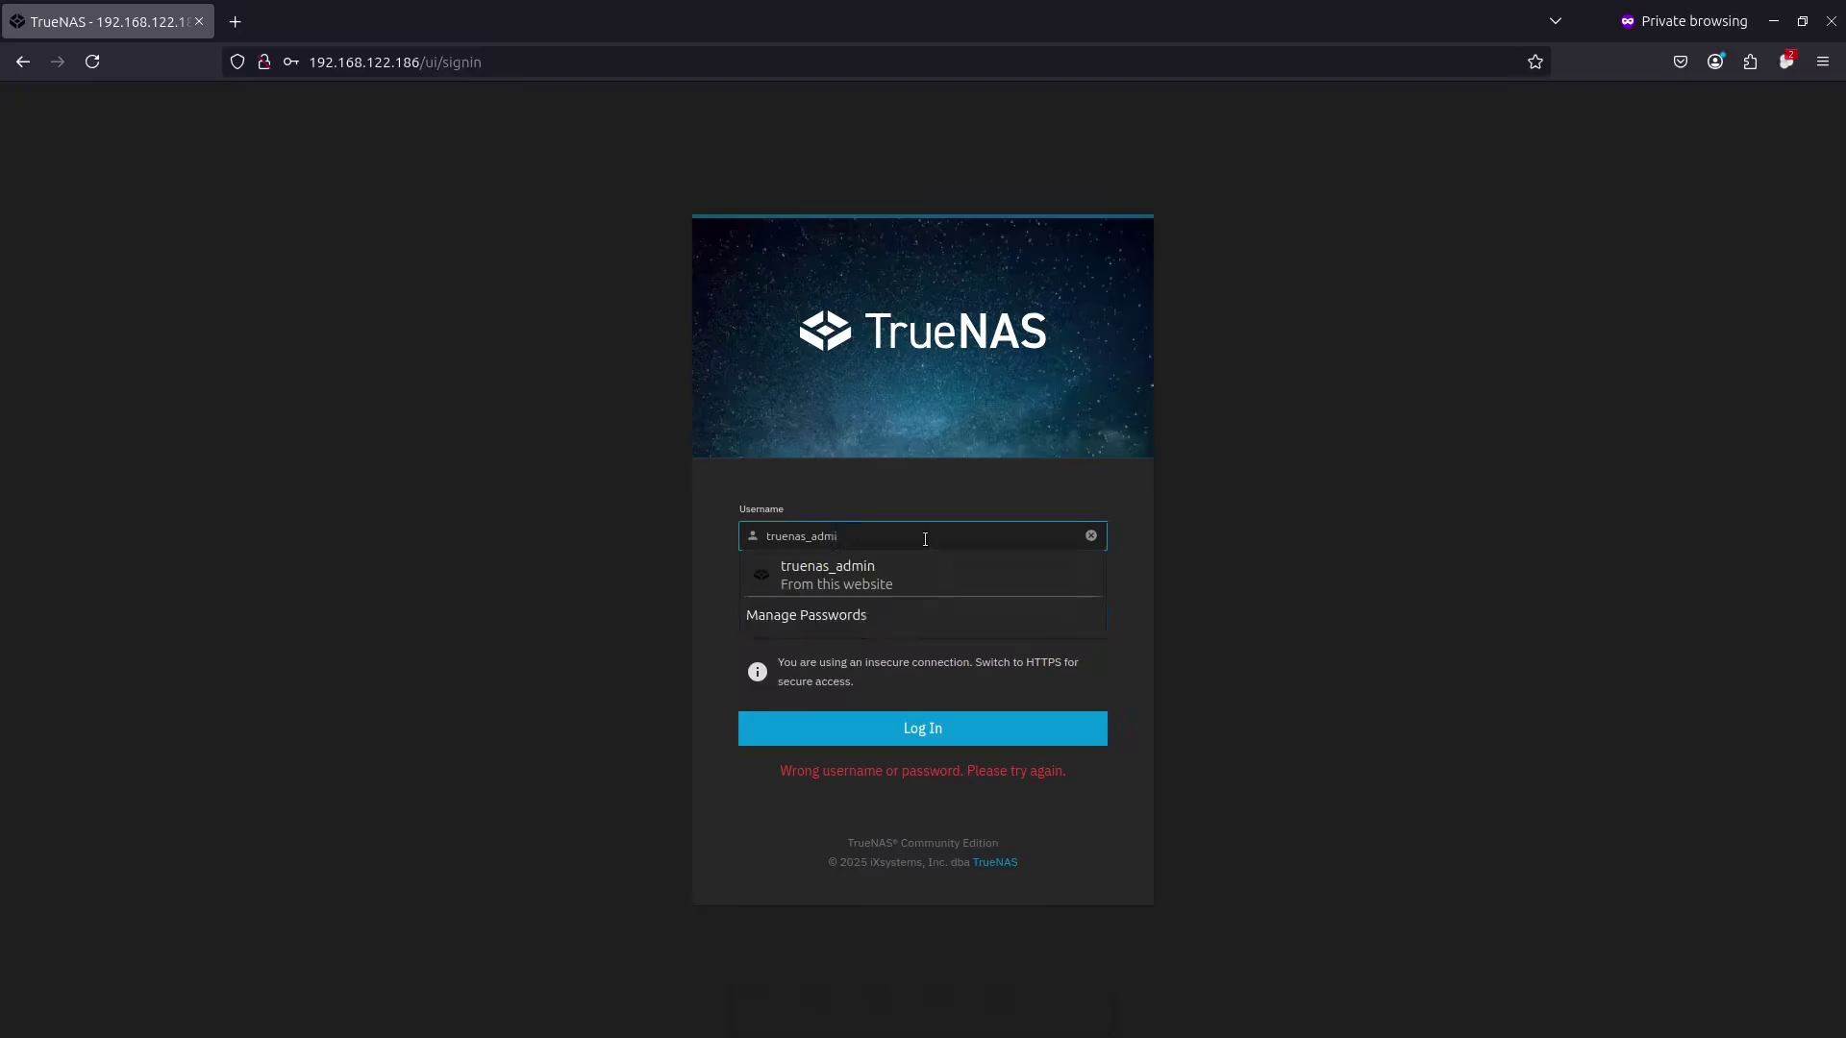
pyautogui.write('n')
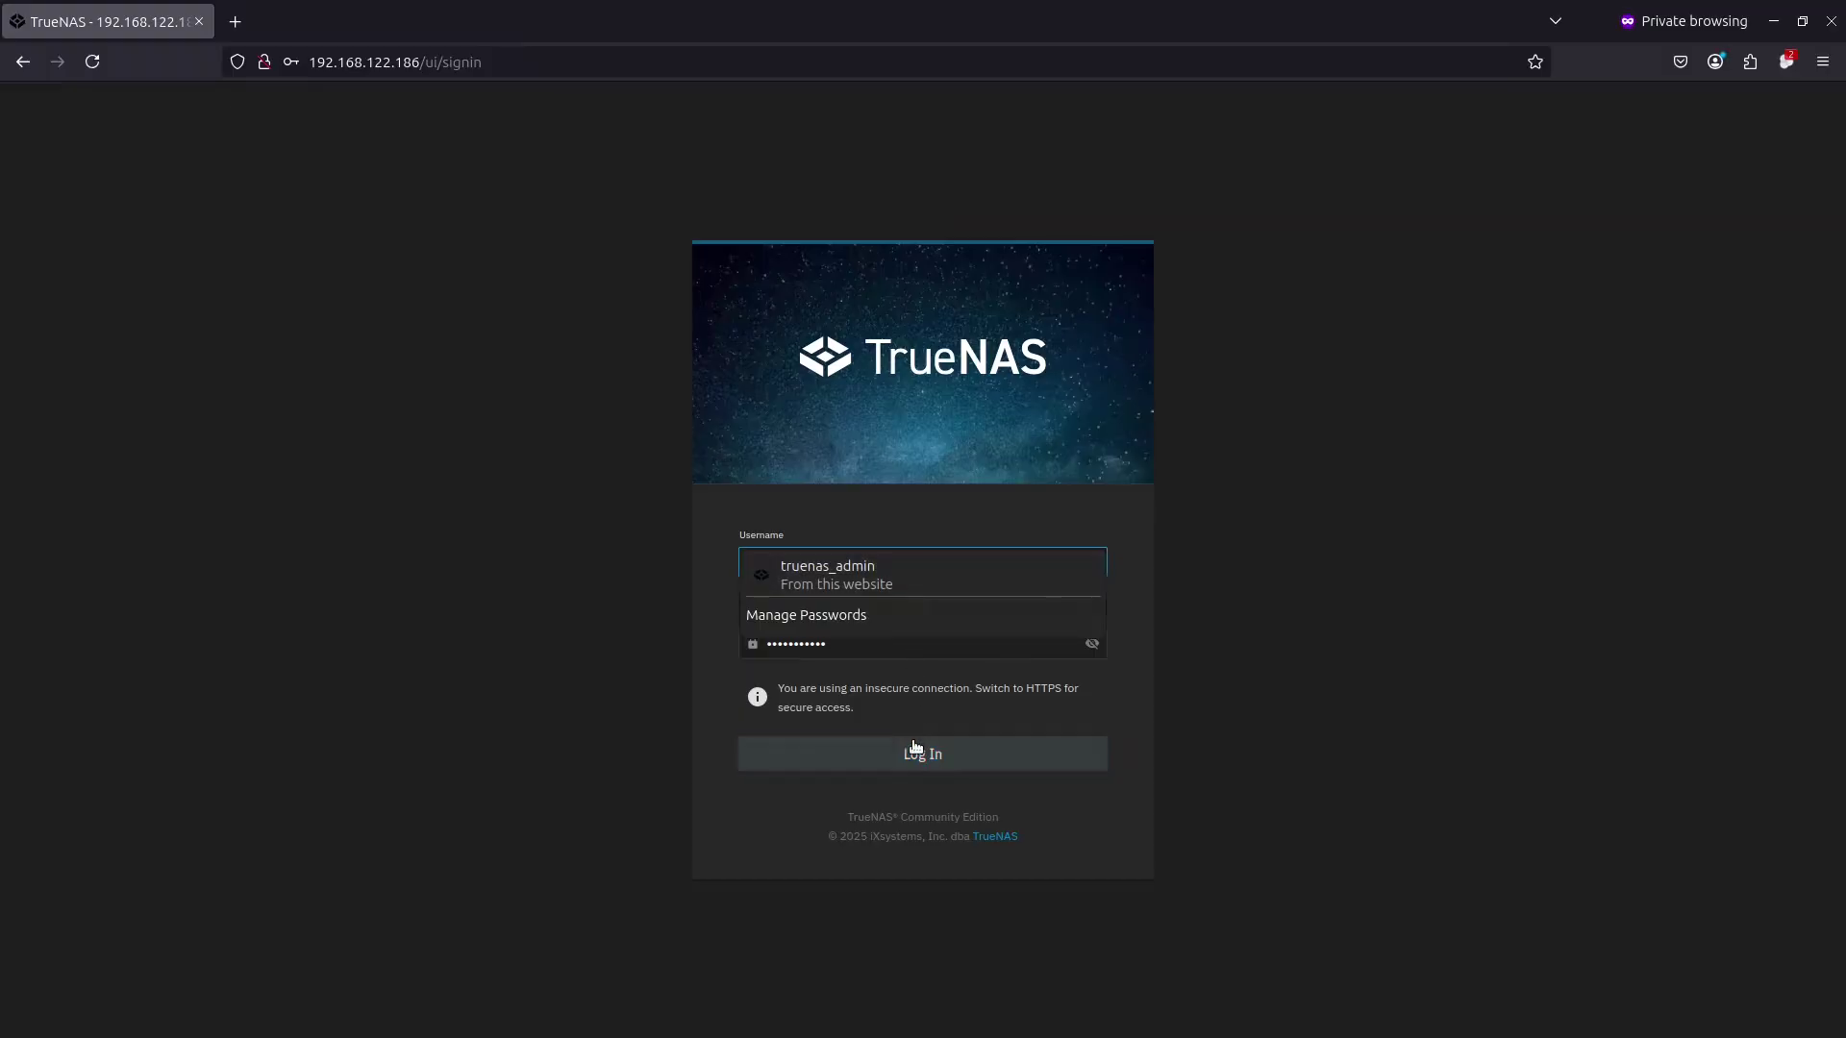
# Step: Log in with the corrected credentials and view the 'main' pool on the Datasets page
pyautogui.click(919, 755)
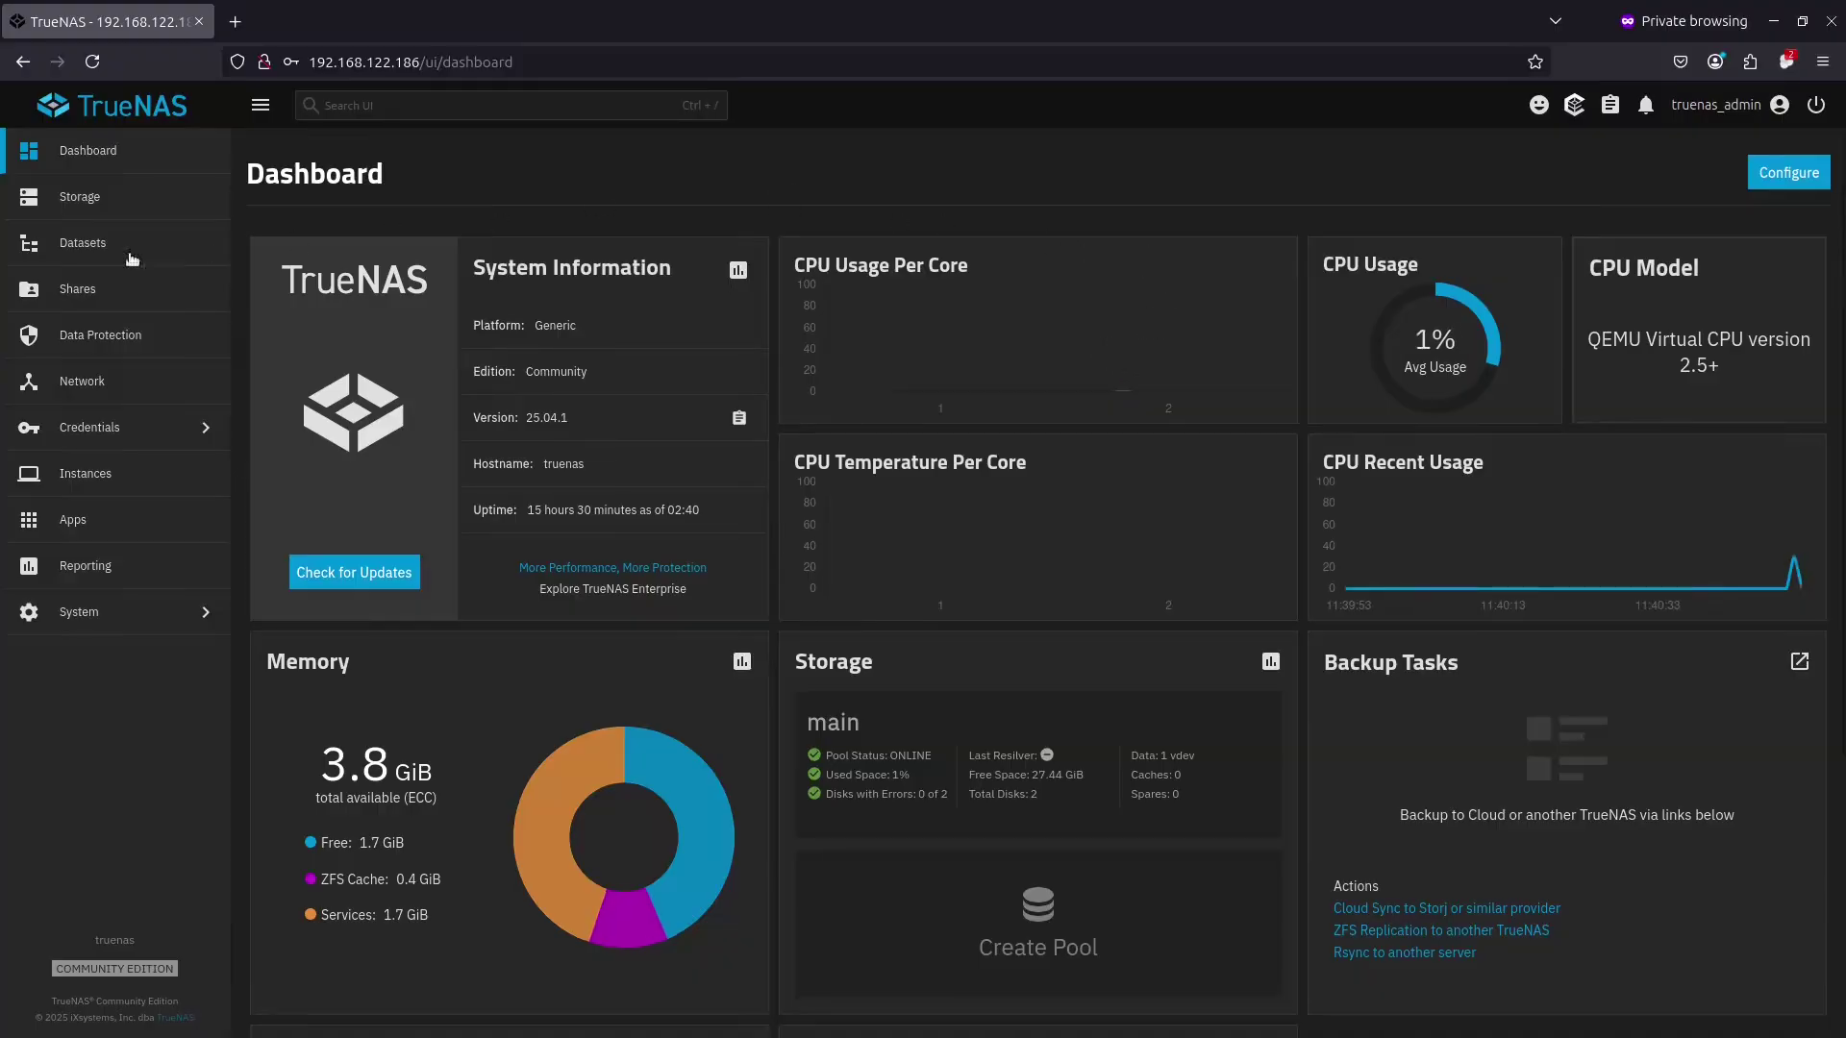
pyautogui.click(84, 245)
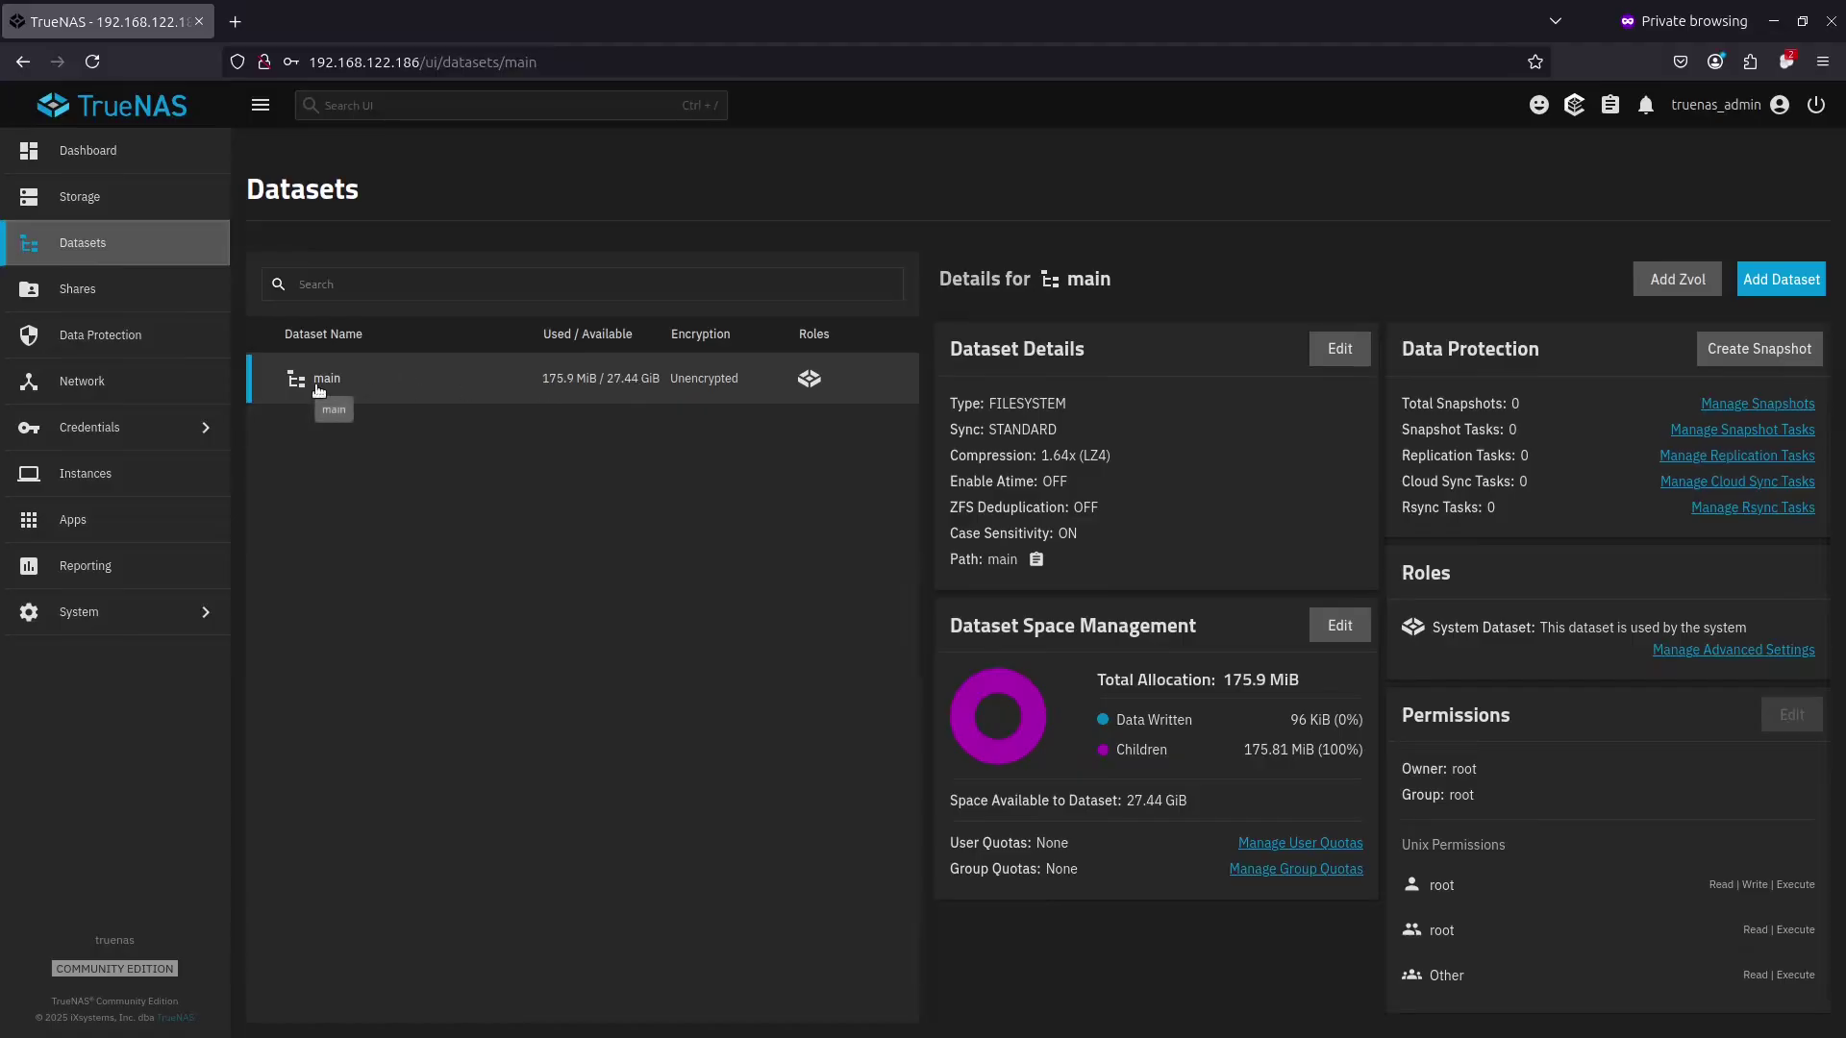
# Step: Create dataset 'jellyfin' under main with the SMB preset, then start the SMB service
pyautogui.click(1765, 280)
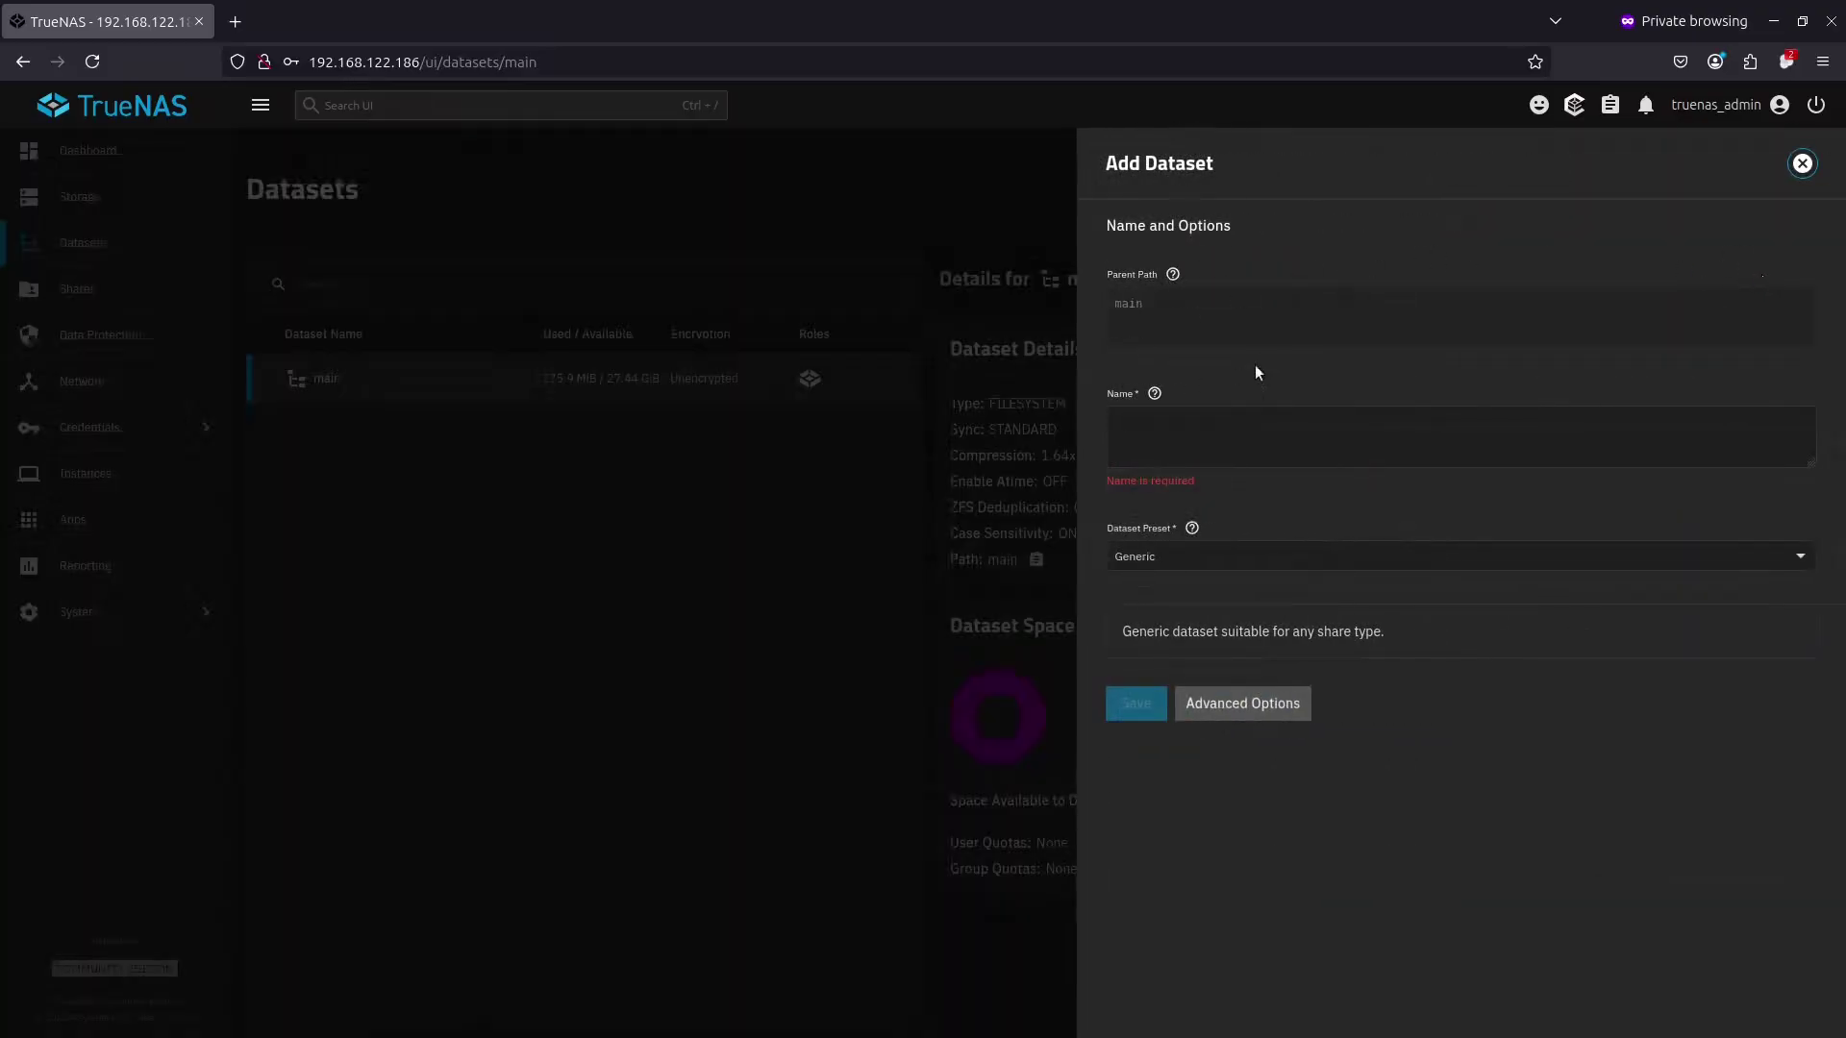
pyautogui.click(1203, 440)
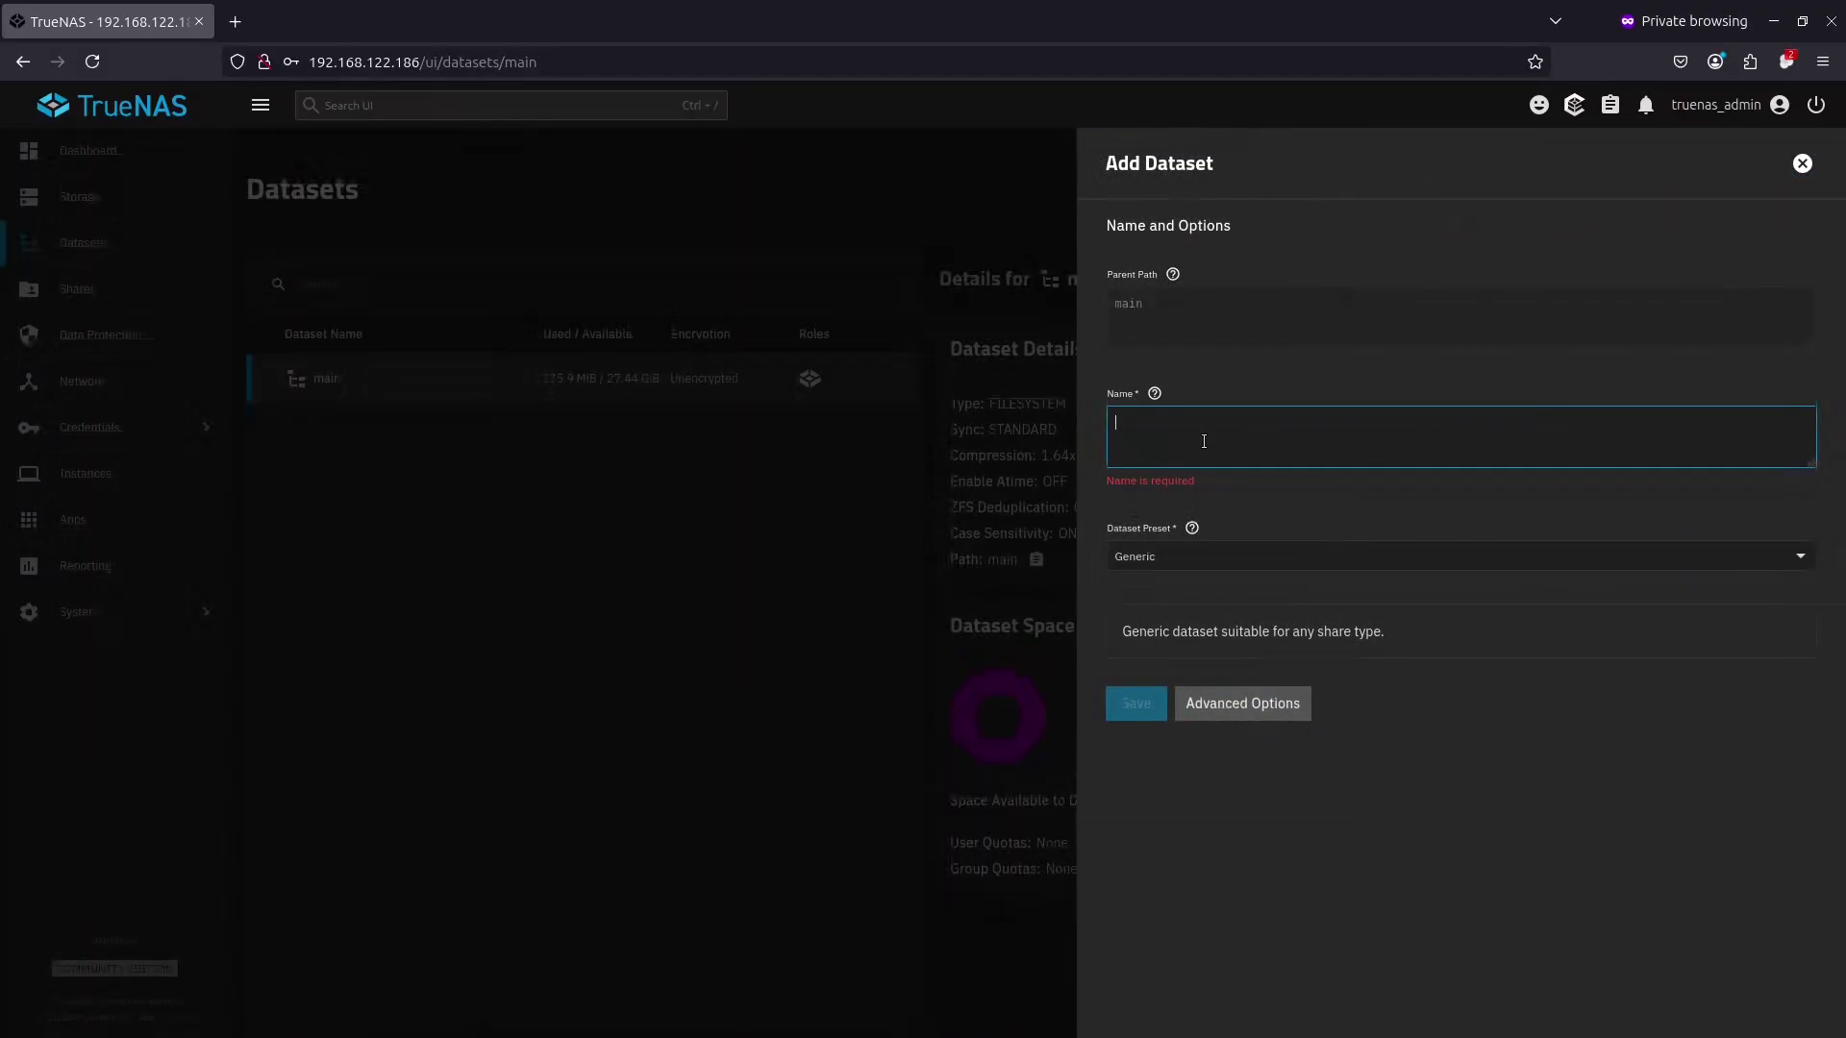
pyautogui.write('jell')
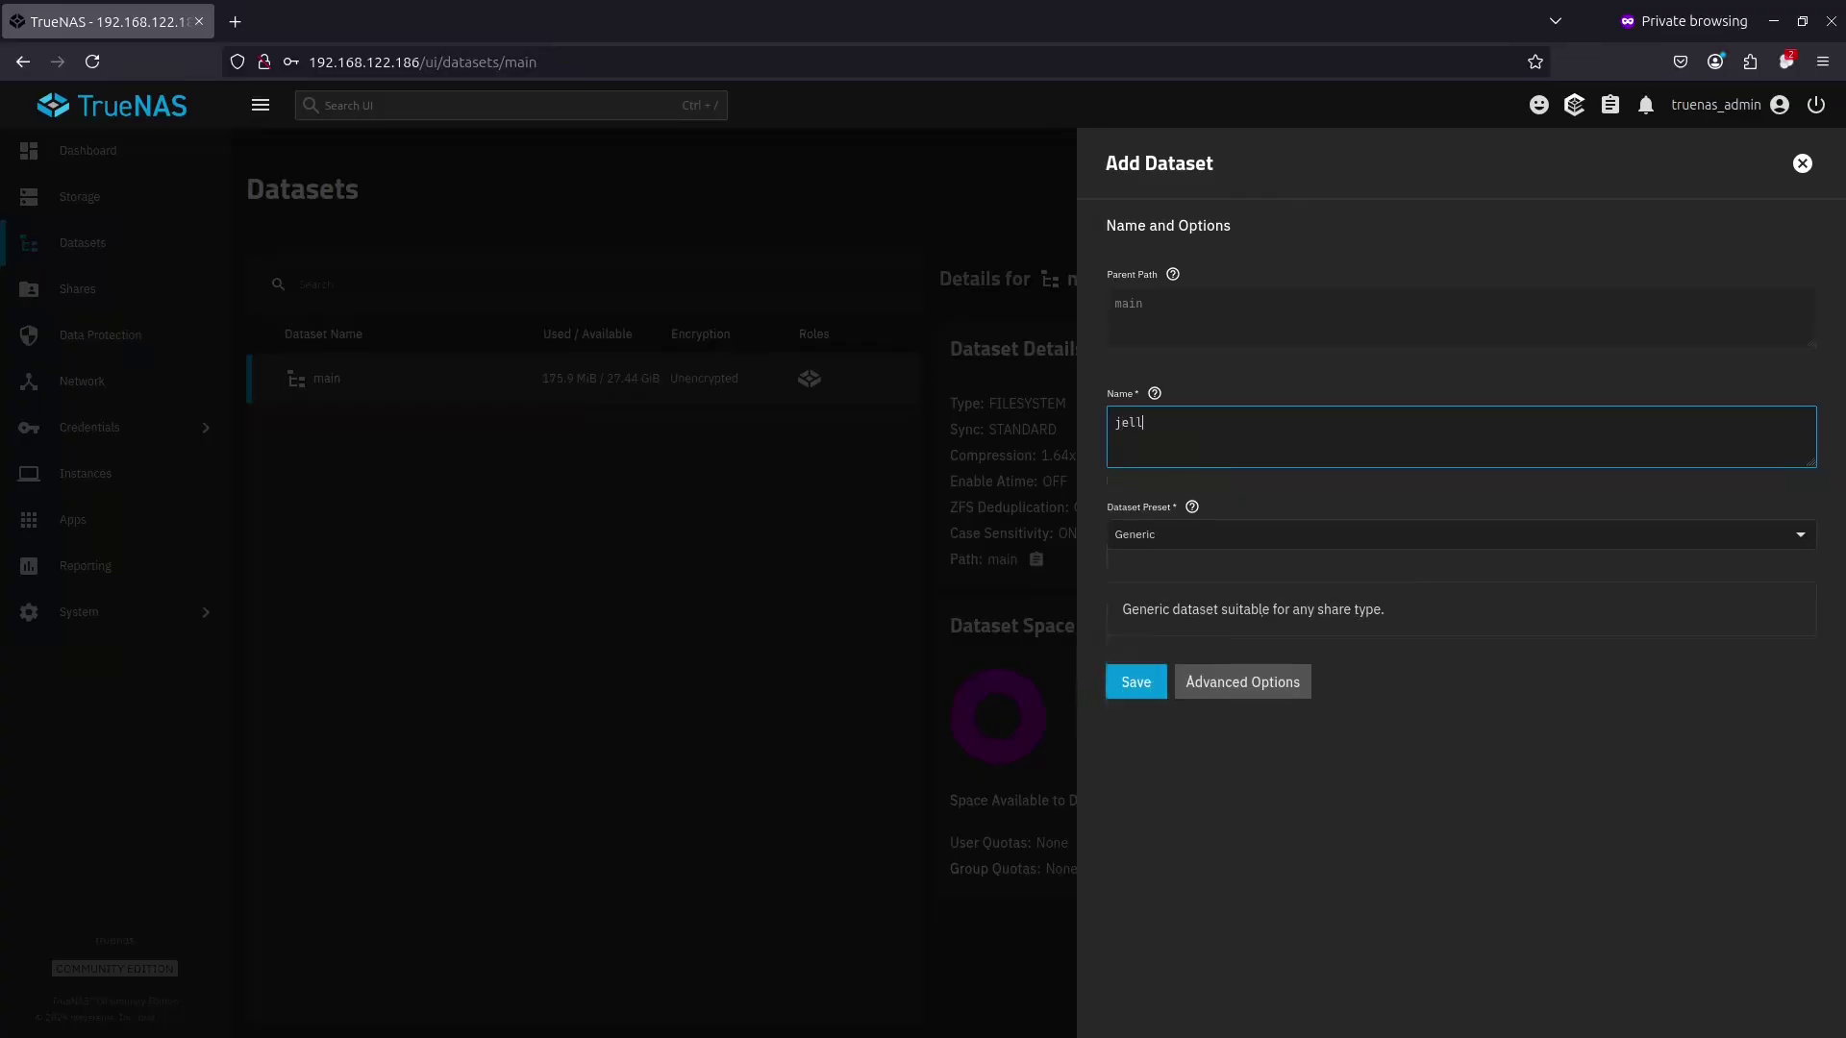
pyautogui.write('yfin')
pyautogui.click(1226, 535)
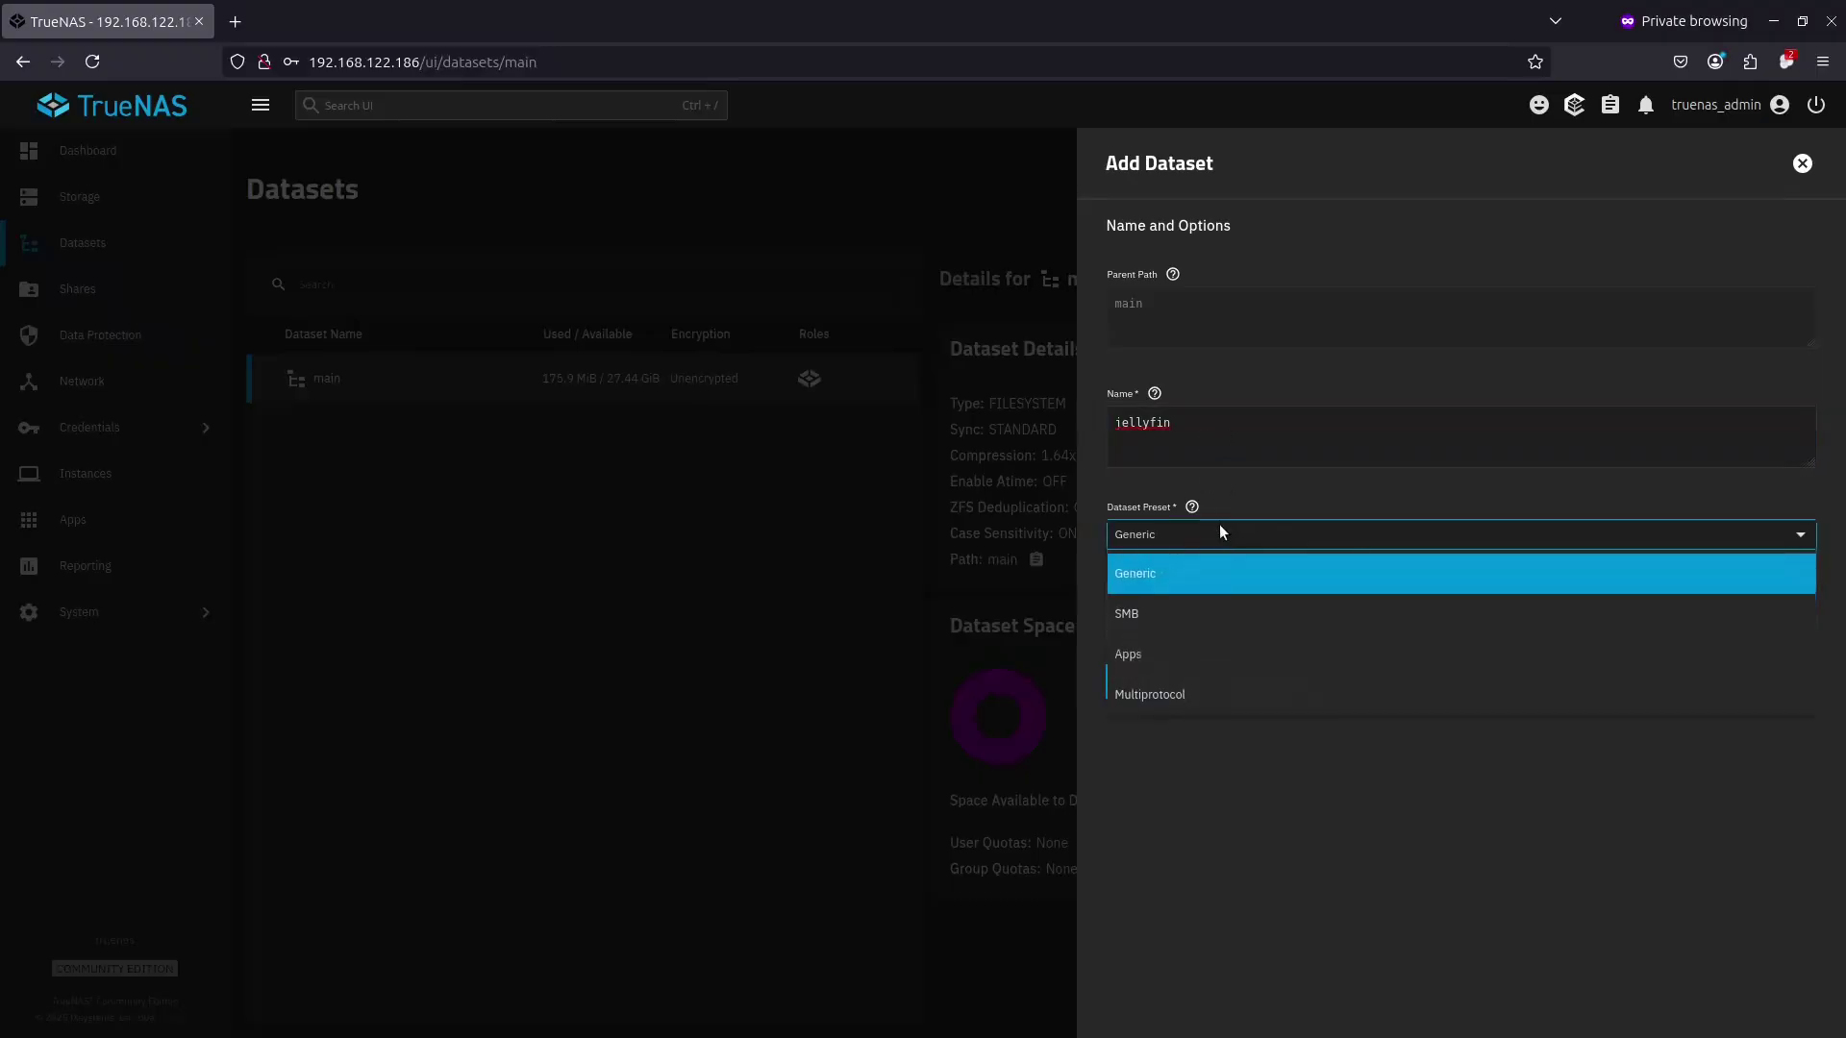
pyautogui.click(1130, 616)
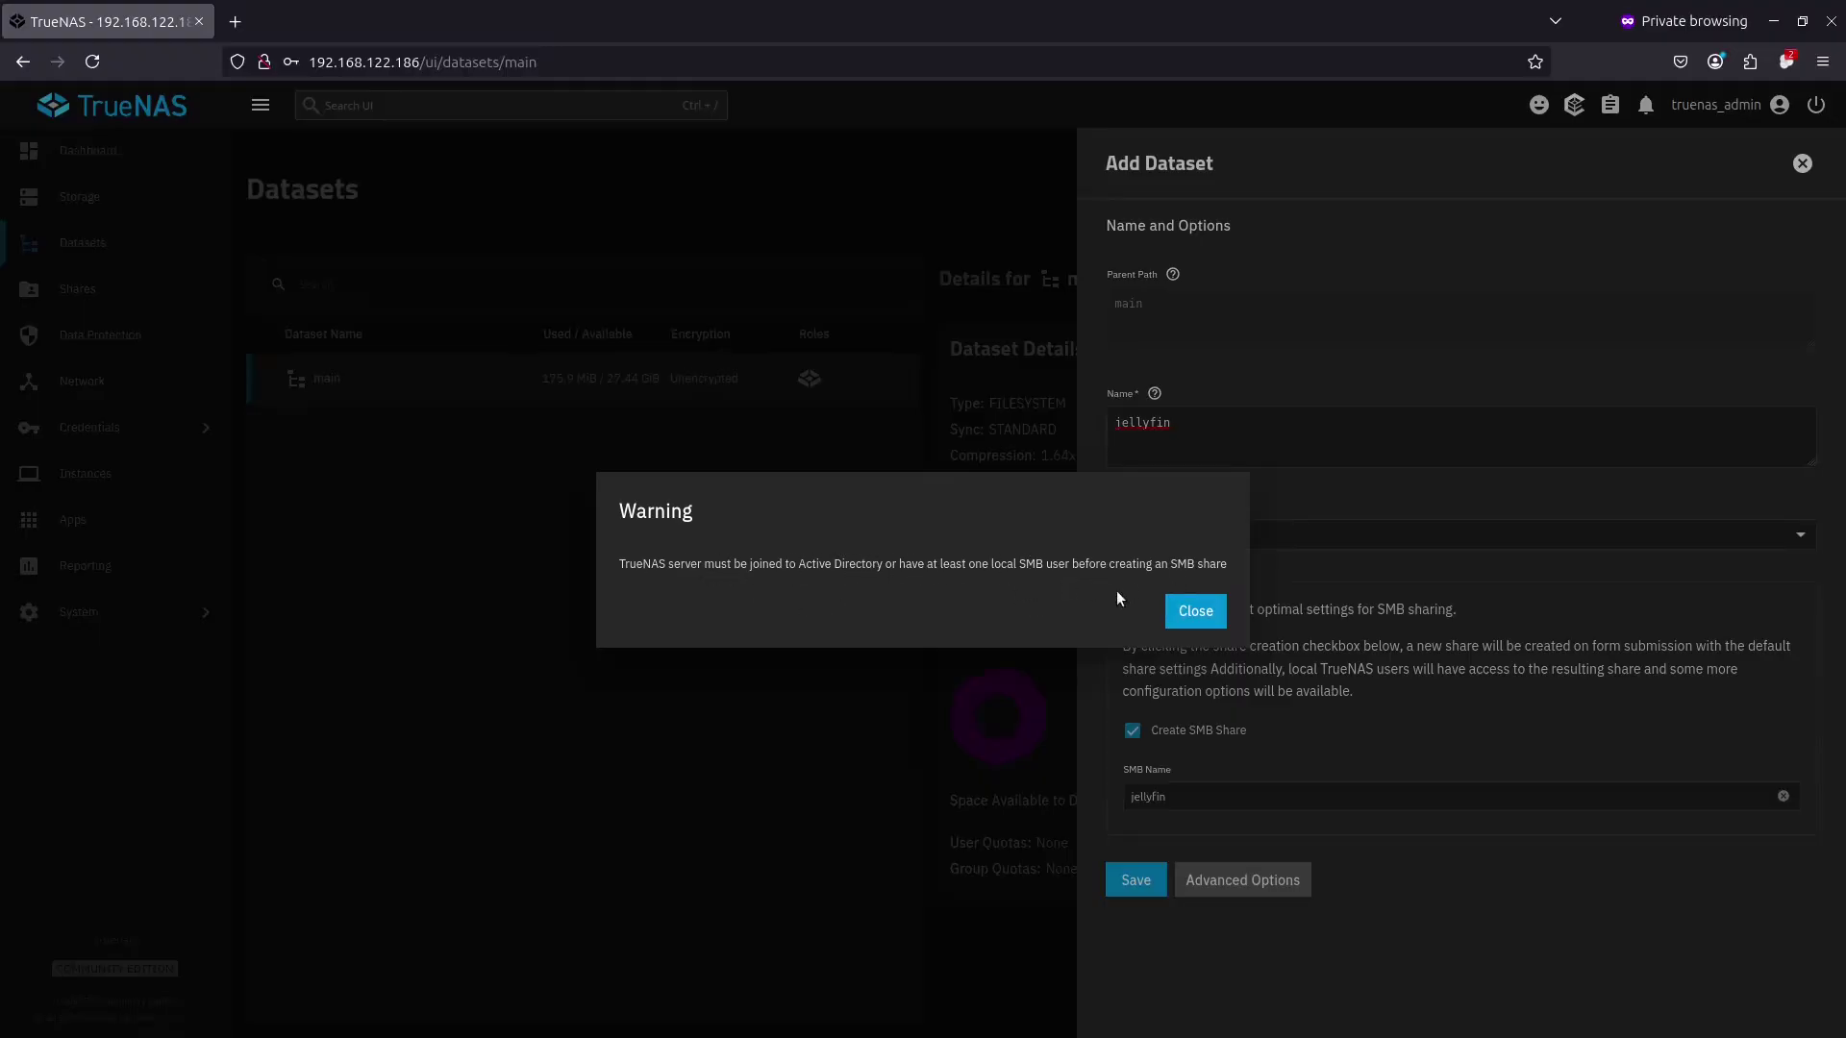
pyautogui.click(1194, 611)
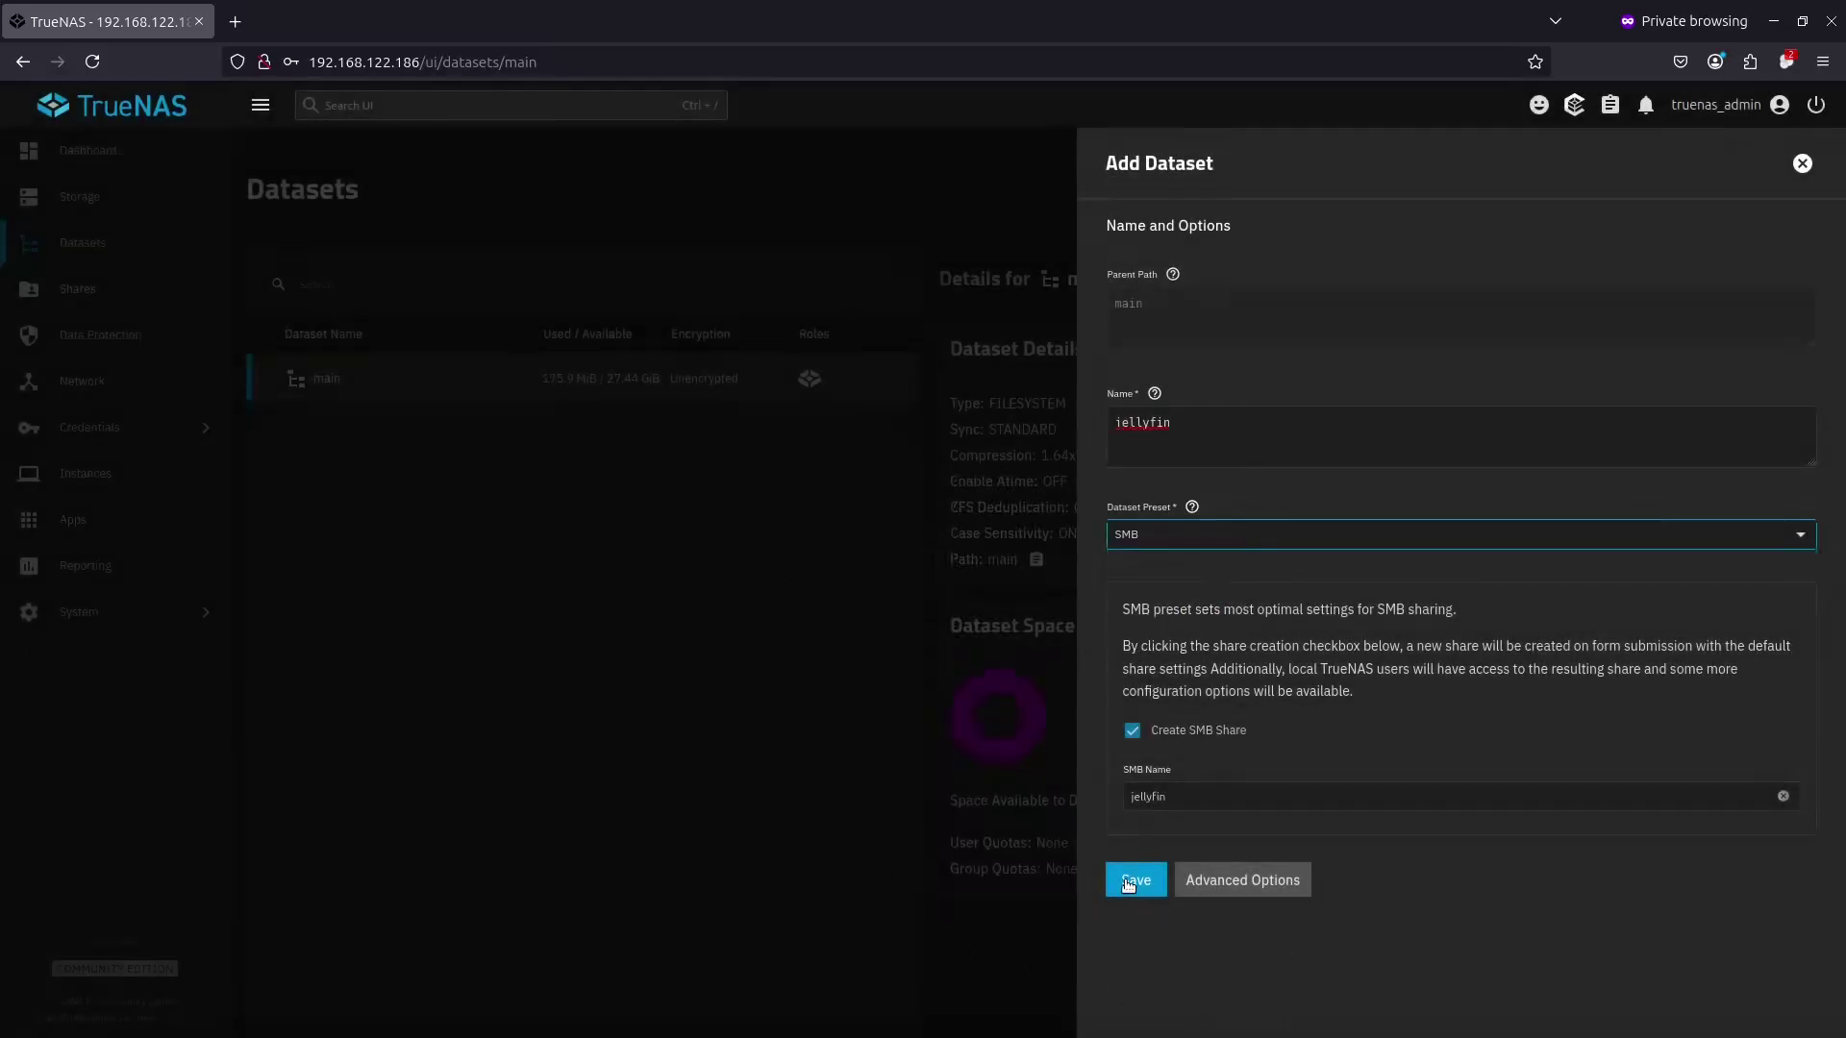
pyautogui.click(1130, 882)
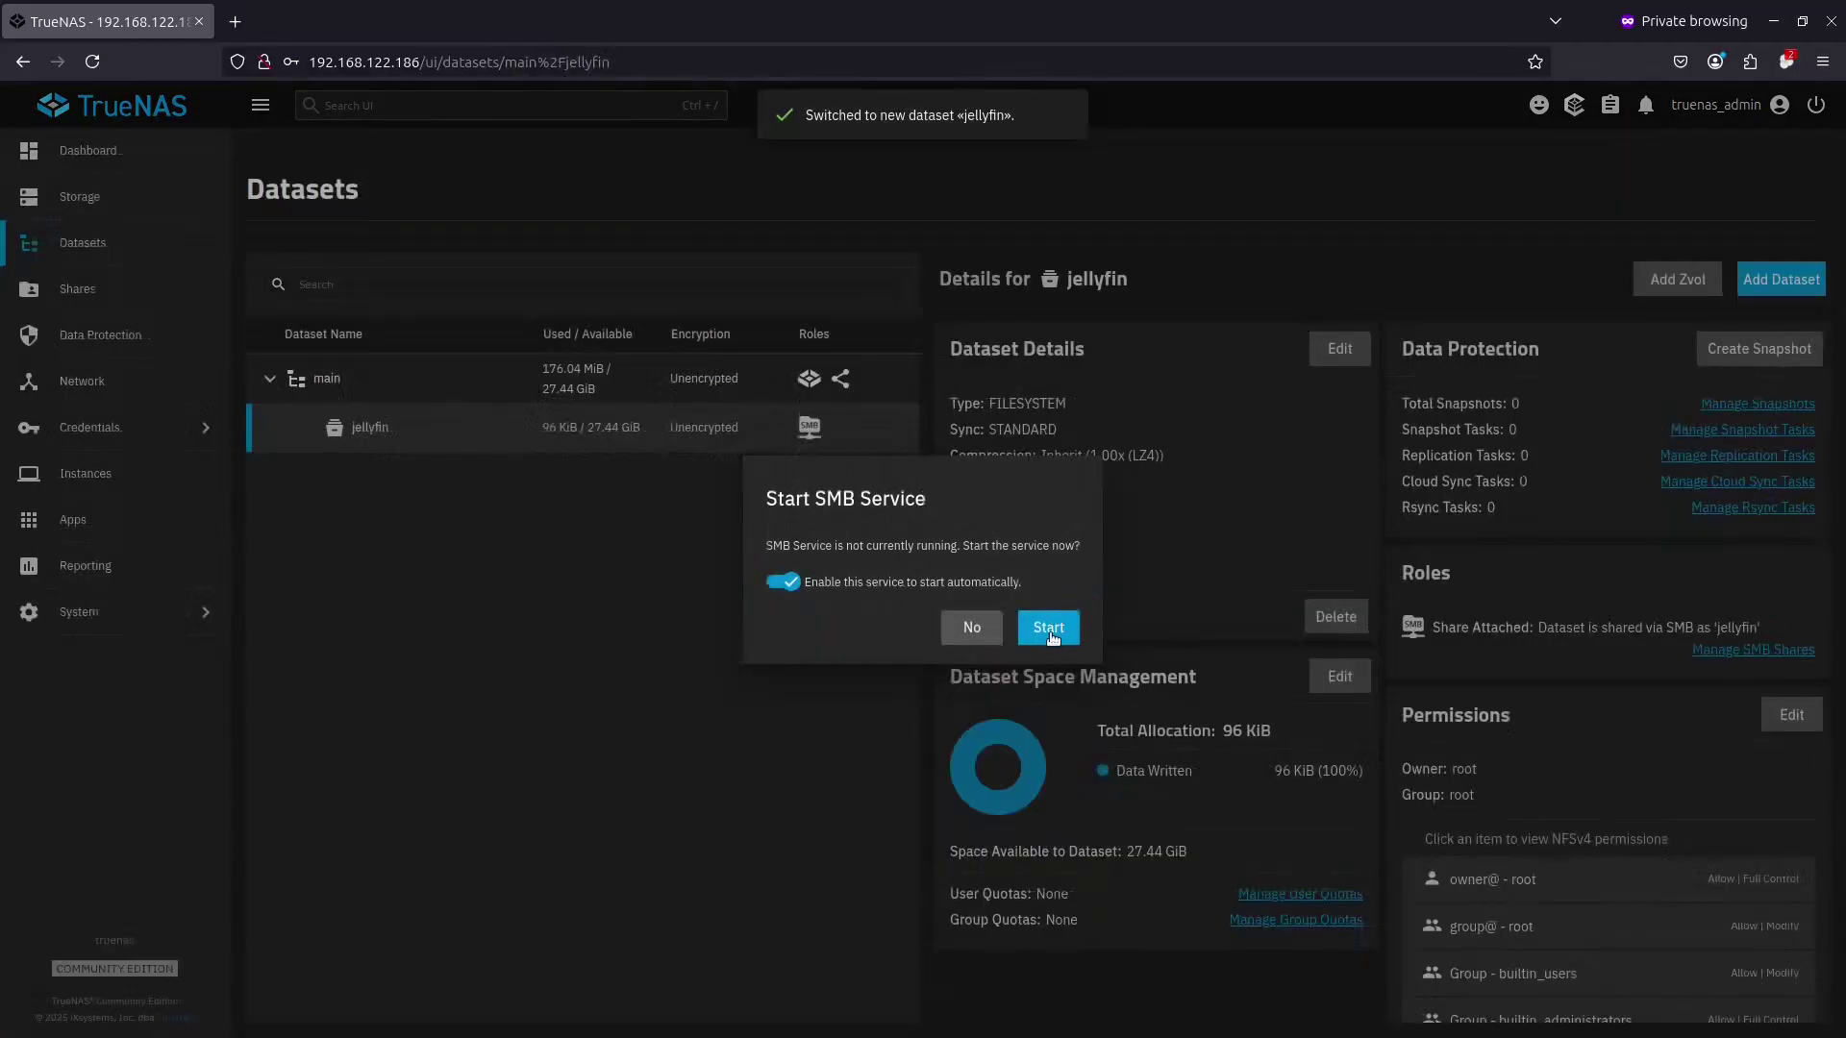
pyautogui.click(1049, 631)
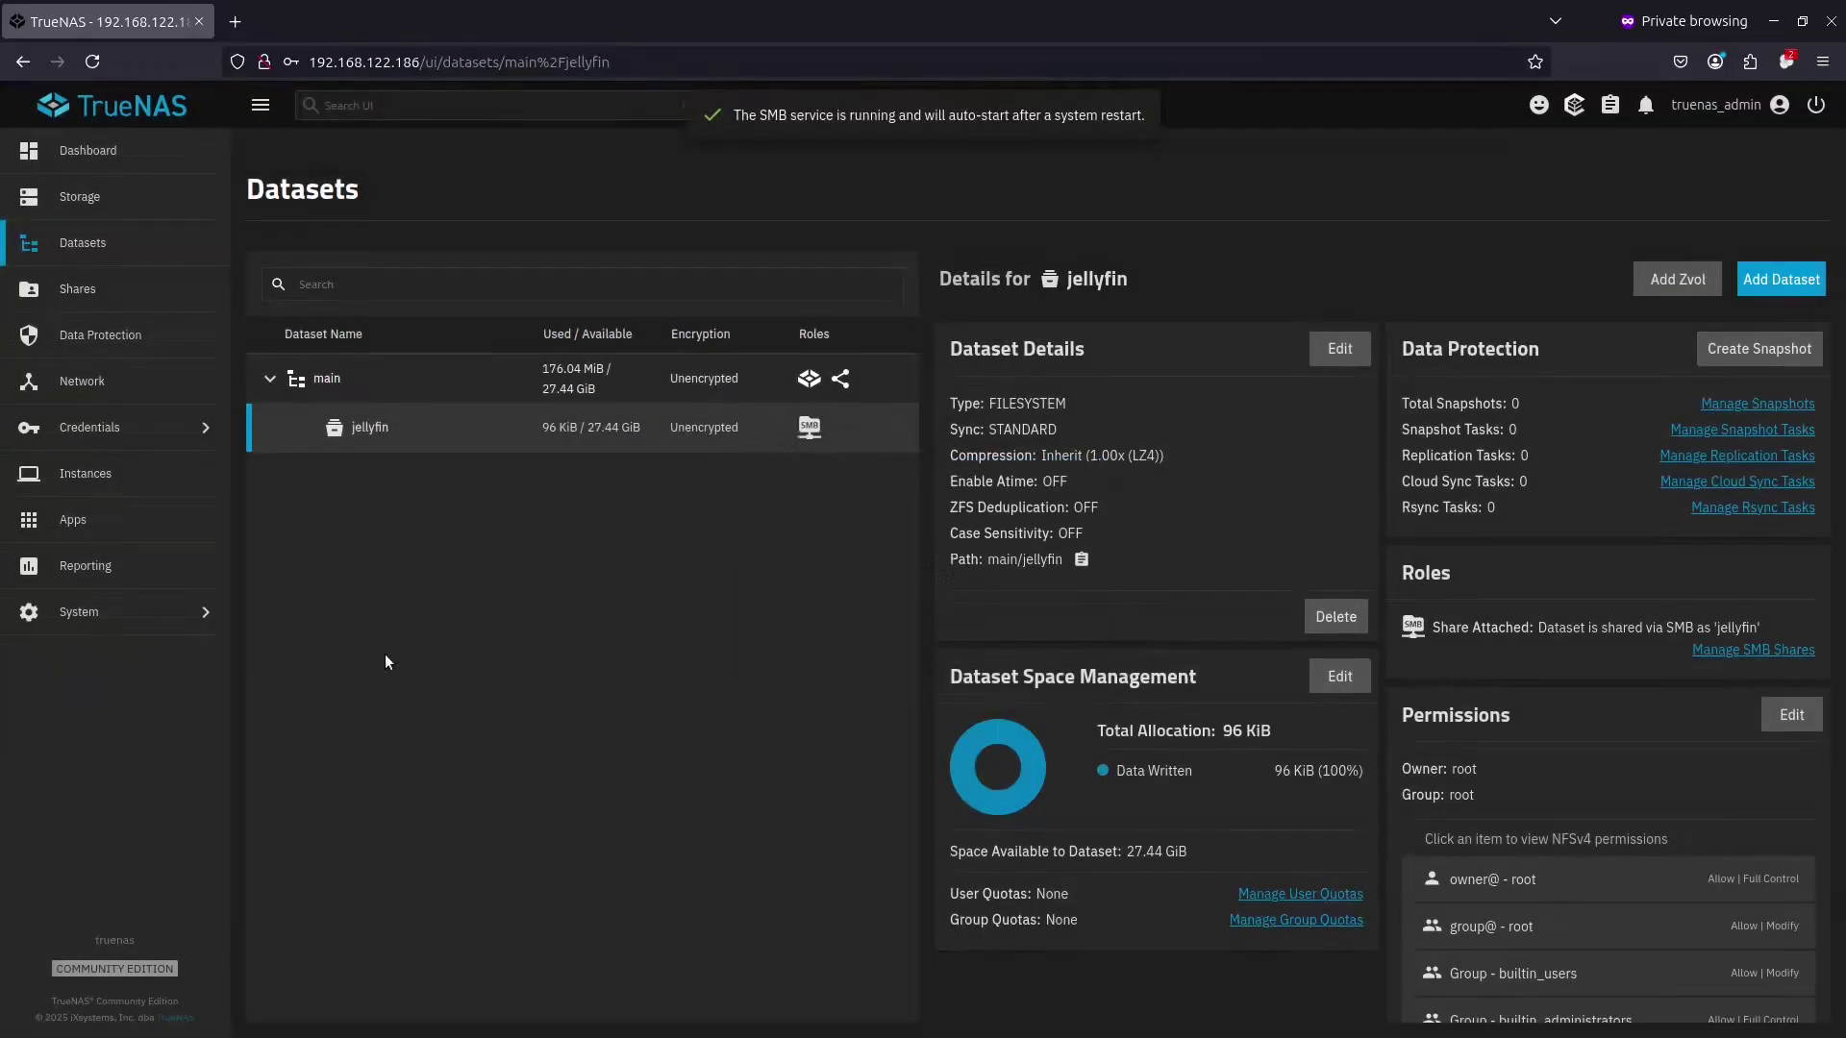
# Step: Start a new user from the Credentials > Users list
pyautogui.click(108, 434)
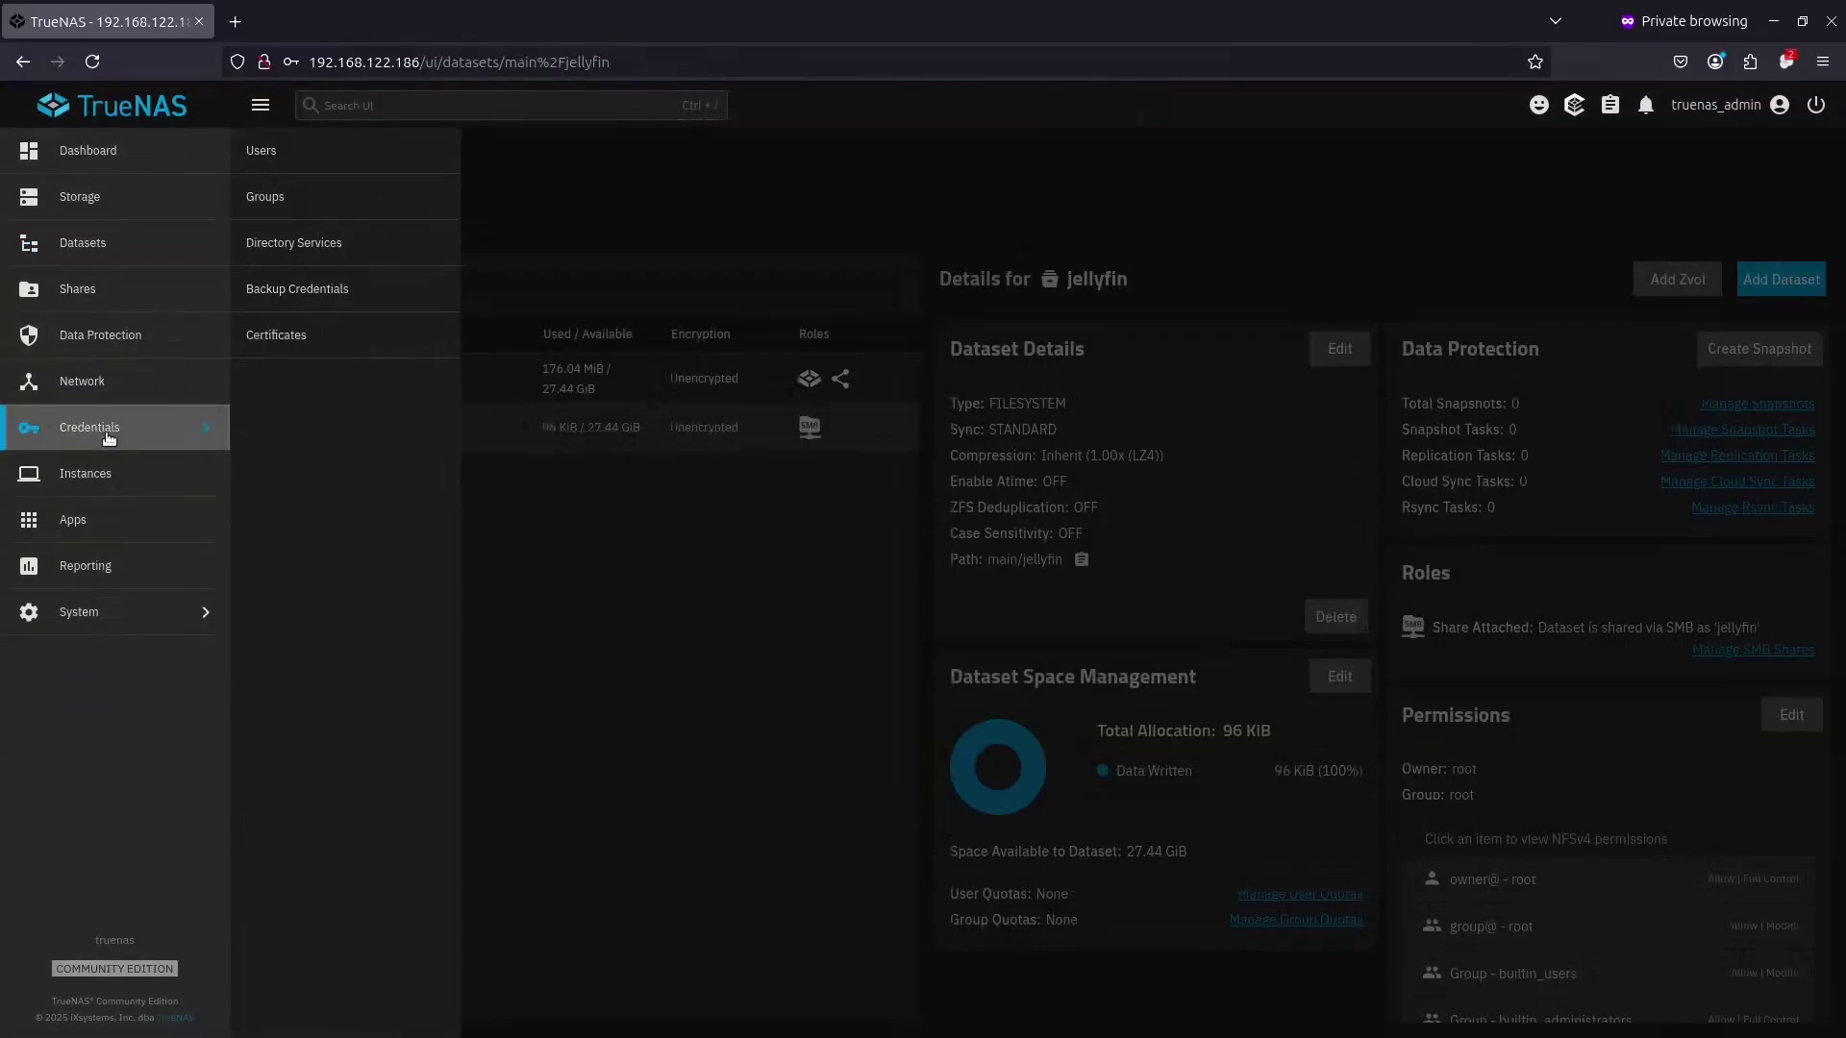
pyautogui.click(274, 150)
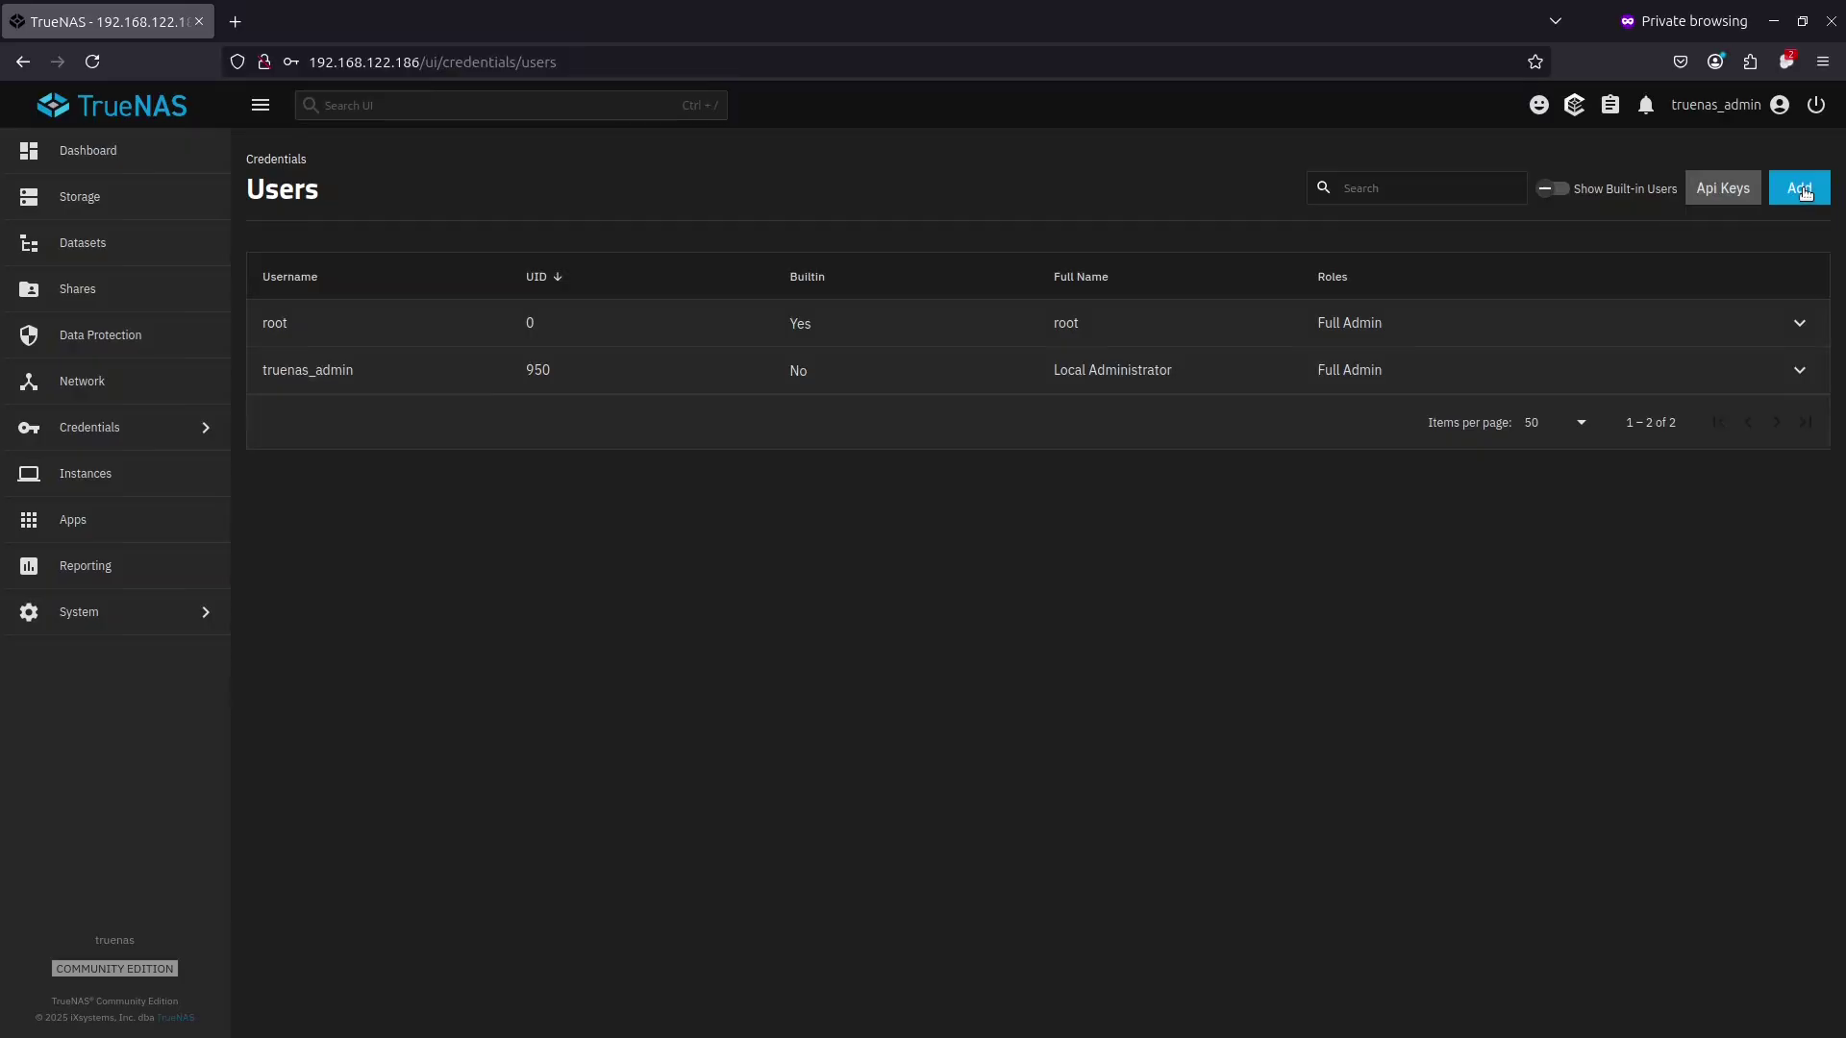
pyautogui.click(1800, 188)
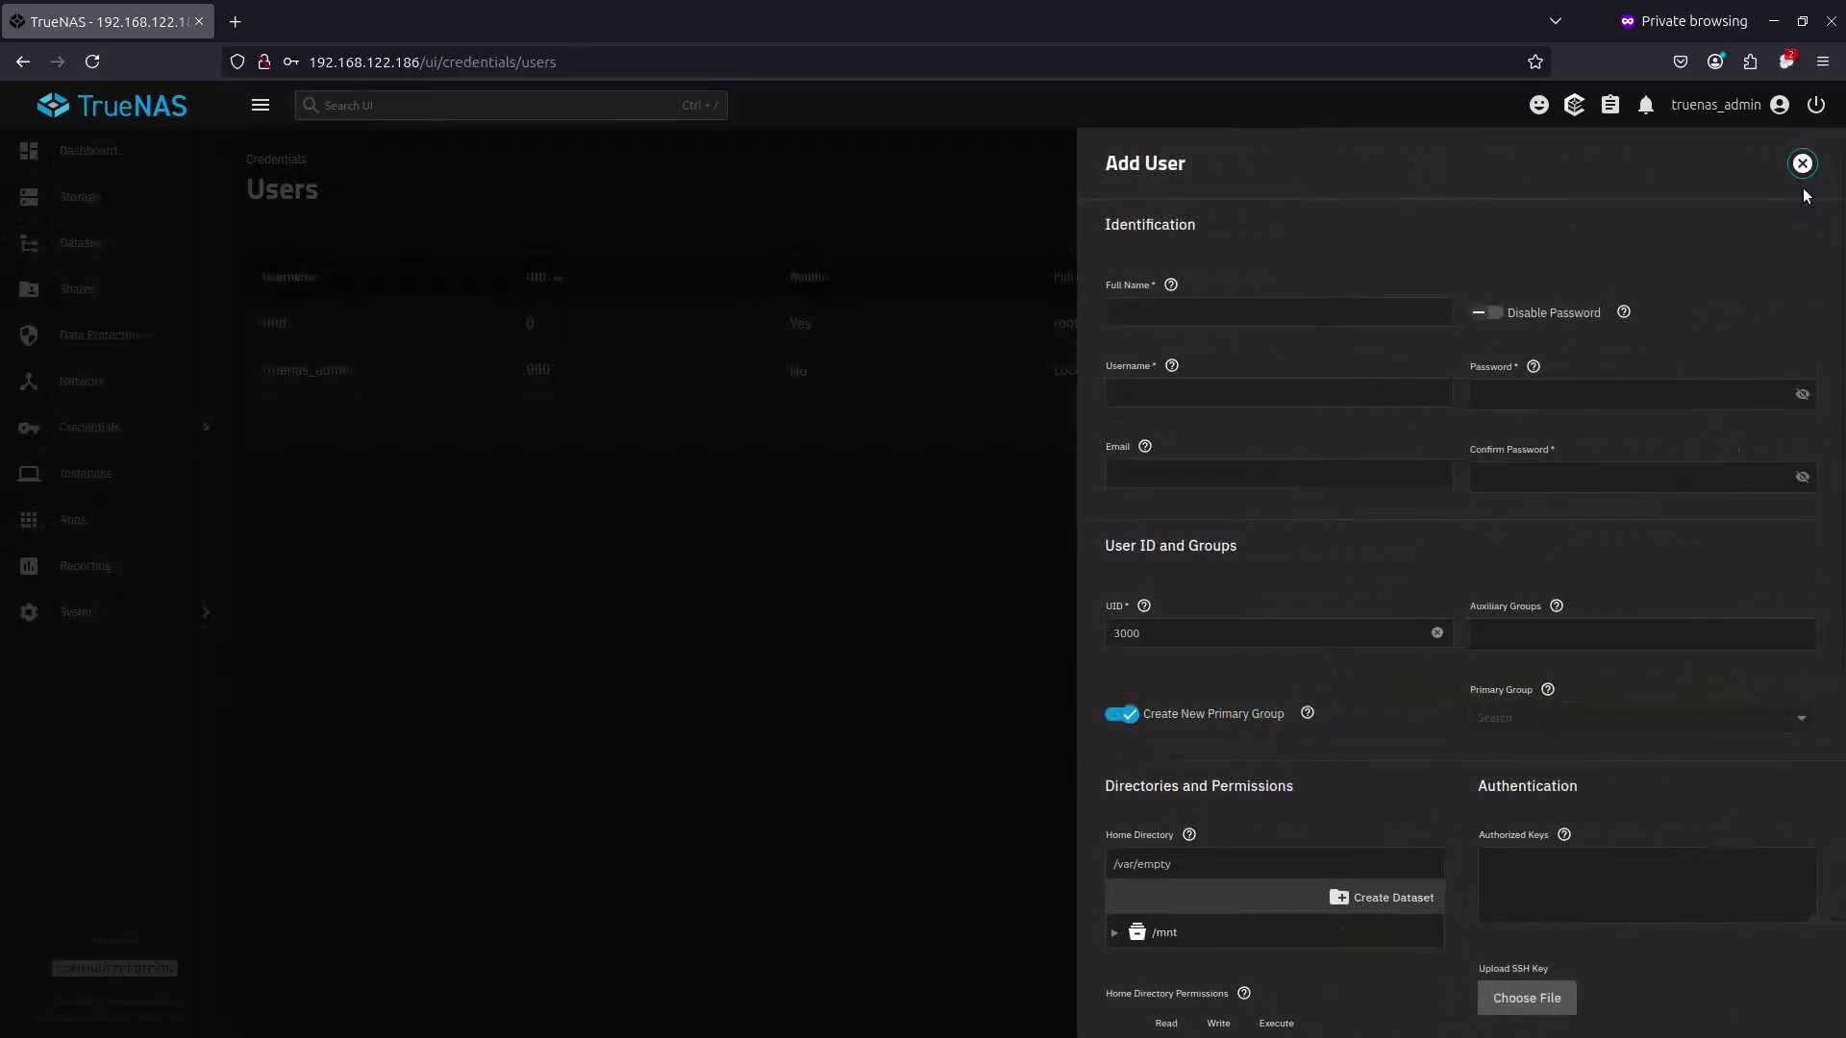
# Step: Fill in 'user1' as the full name and enter the password and its confirmation
pyautogui.click(1251, 307)
pyautogui.write('user1')
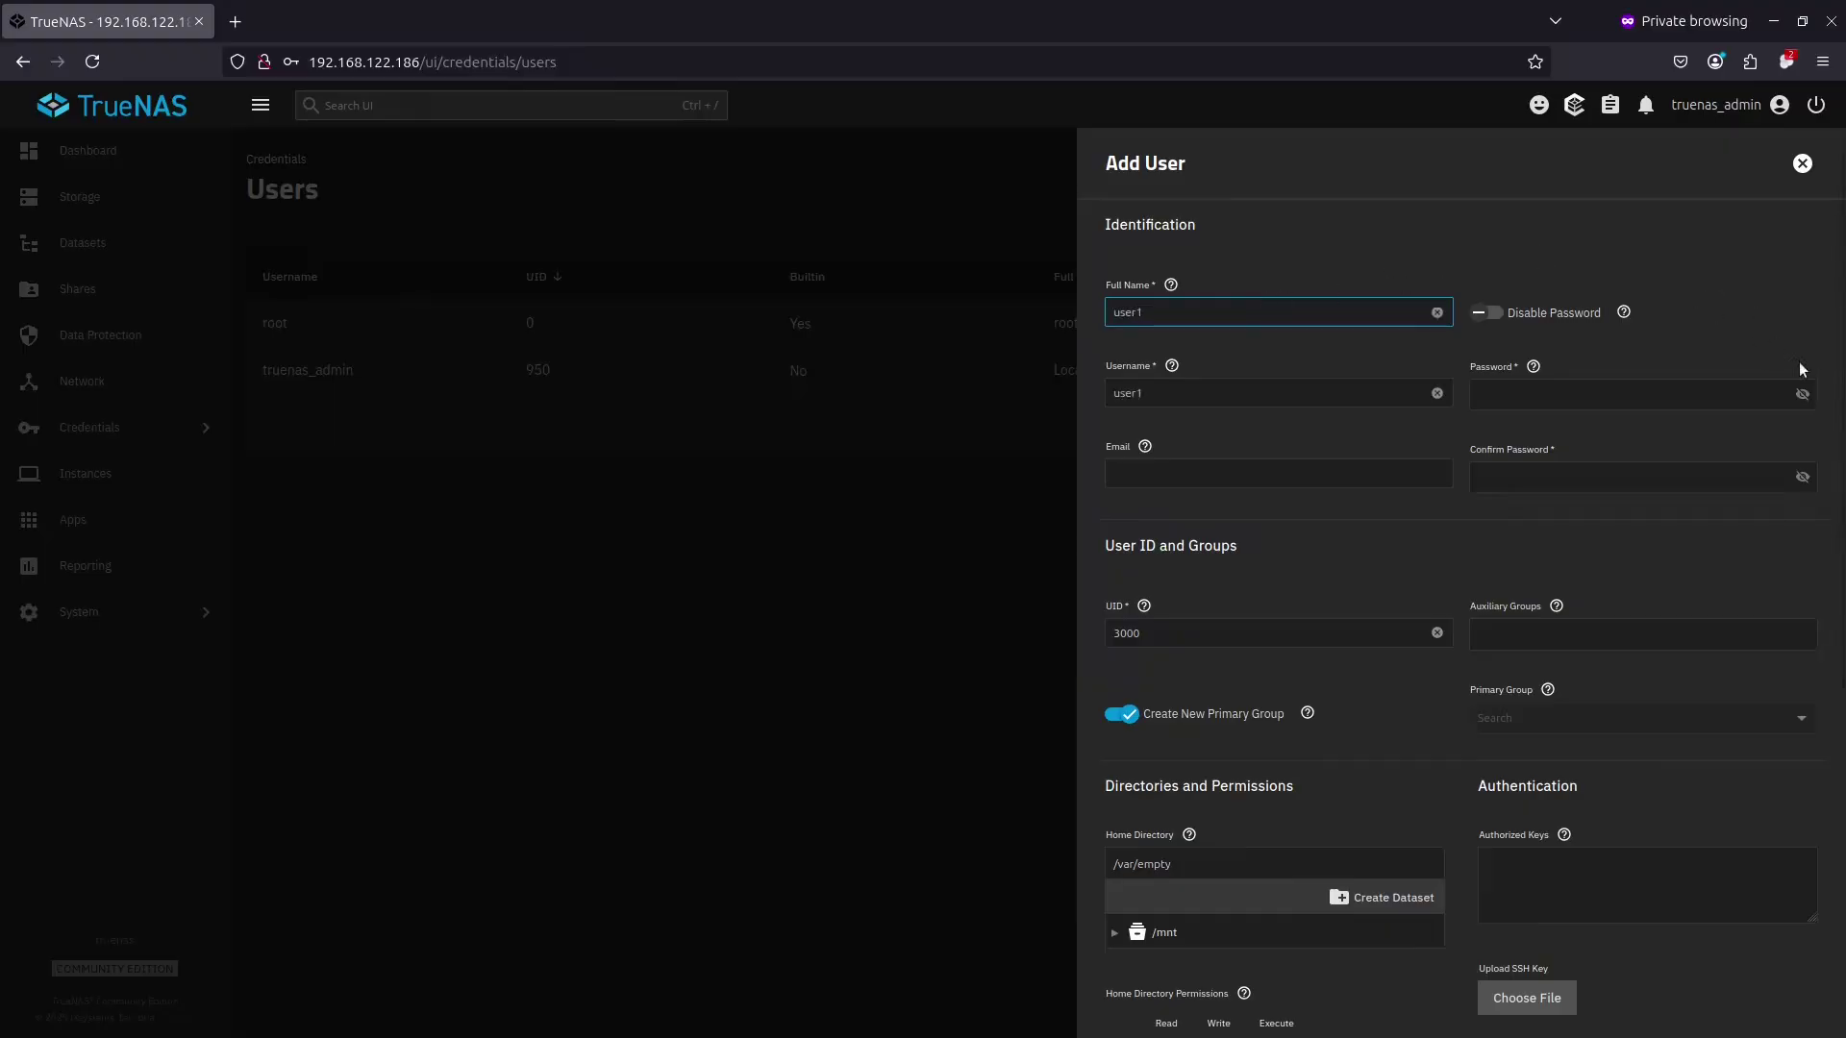
pyautogui.click(1627, 387)
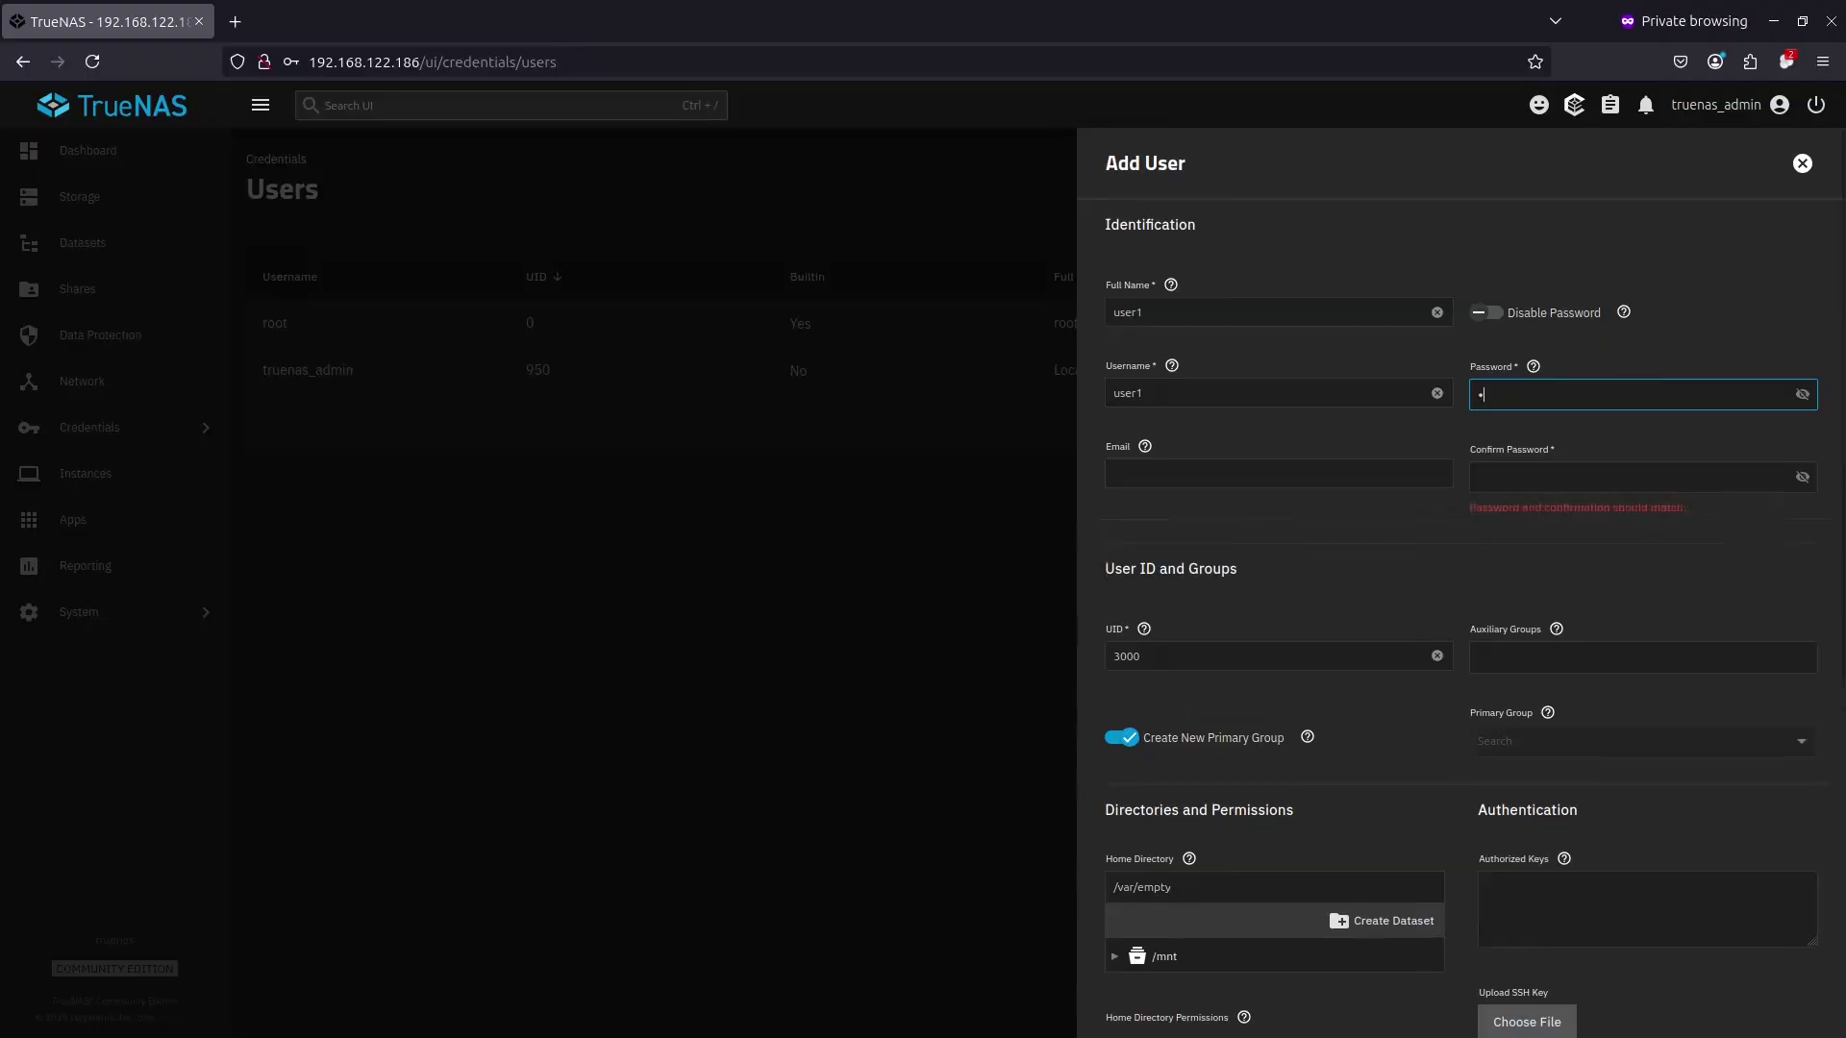
pyautogui.click(1599, 479)
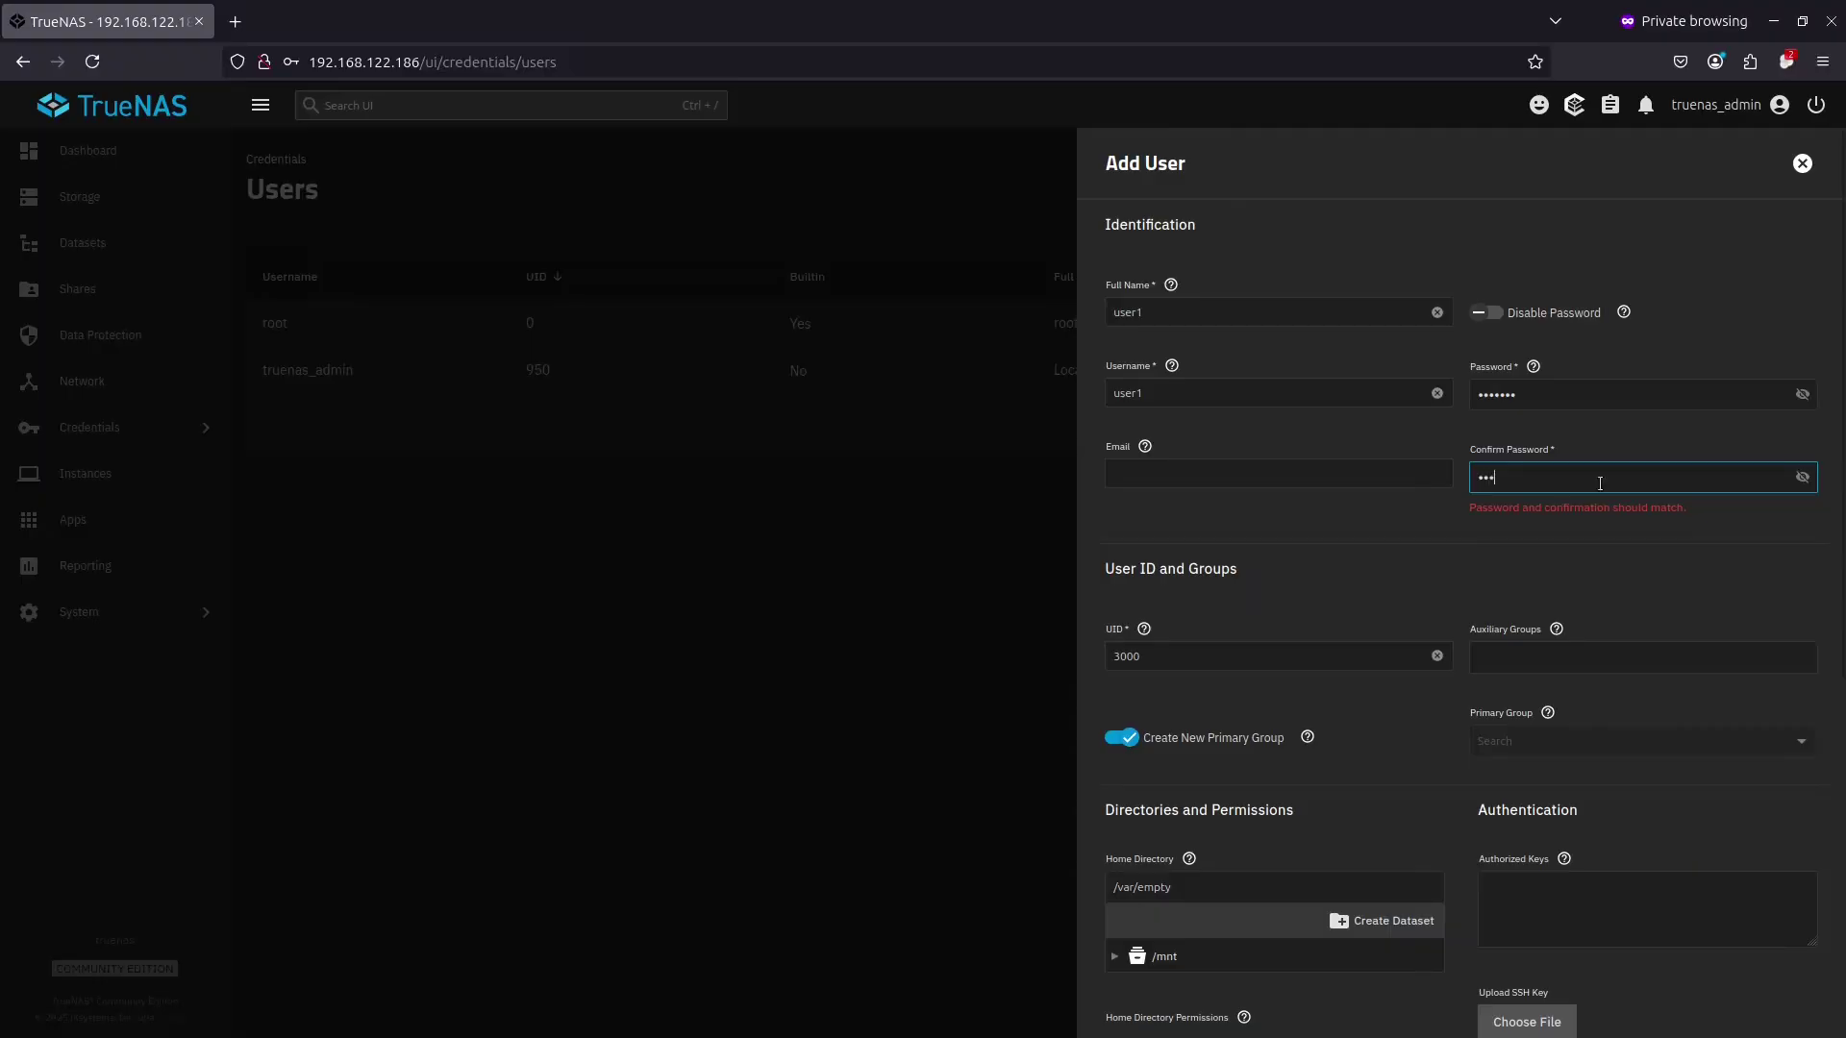
pyautogui.scroll(-3, 1635, 717)
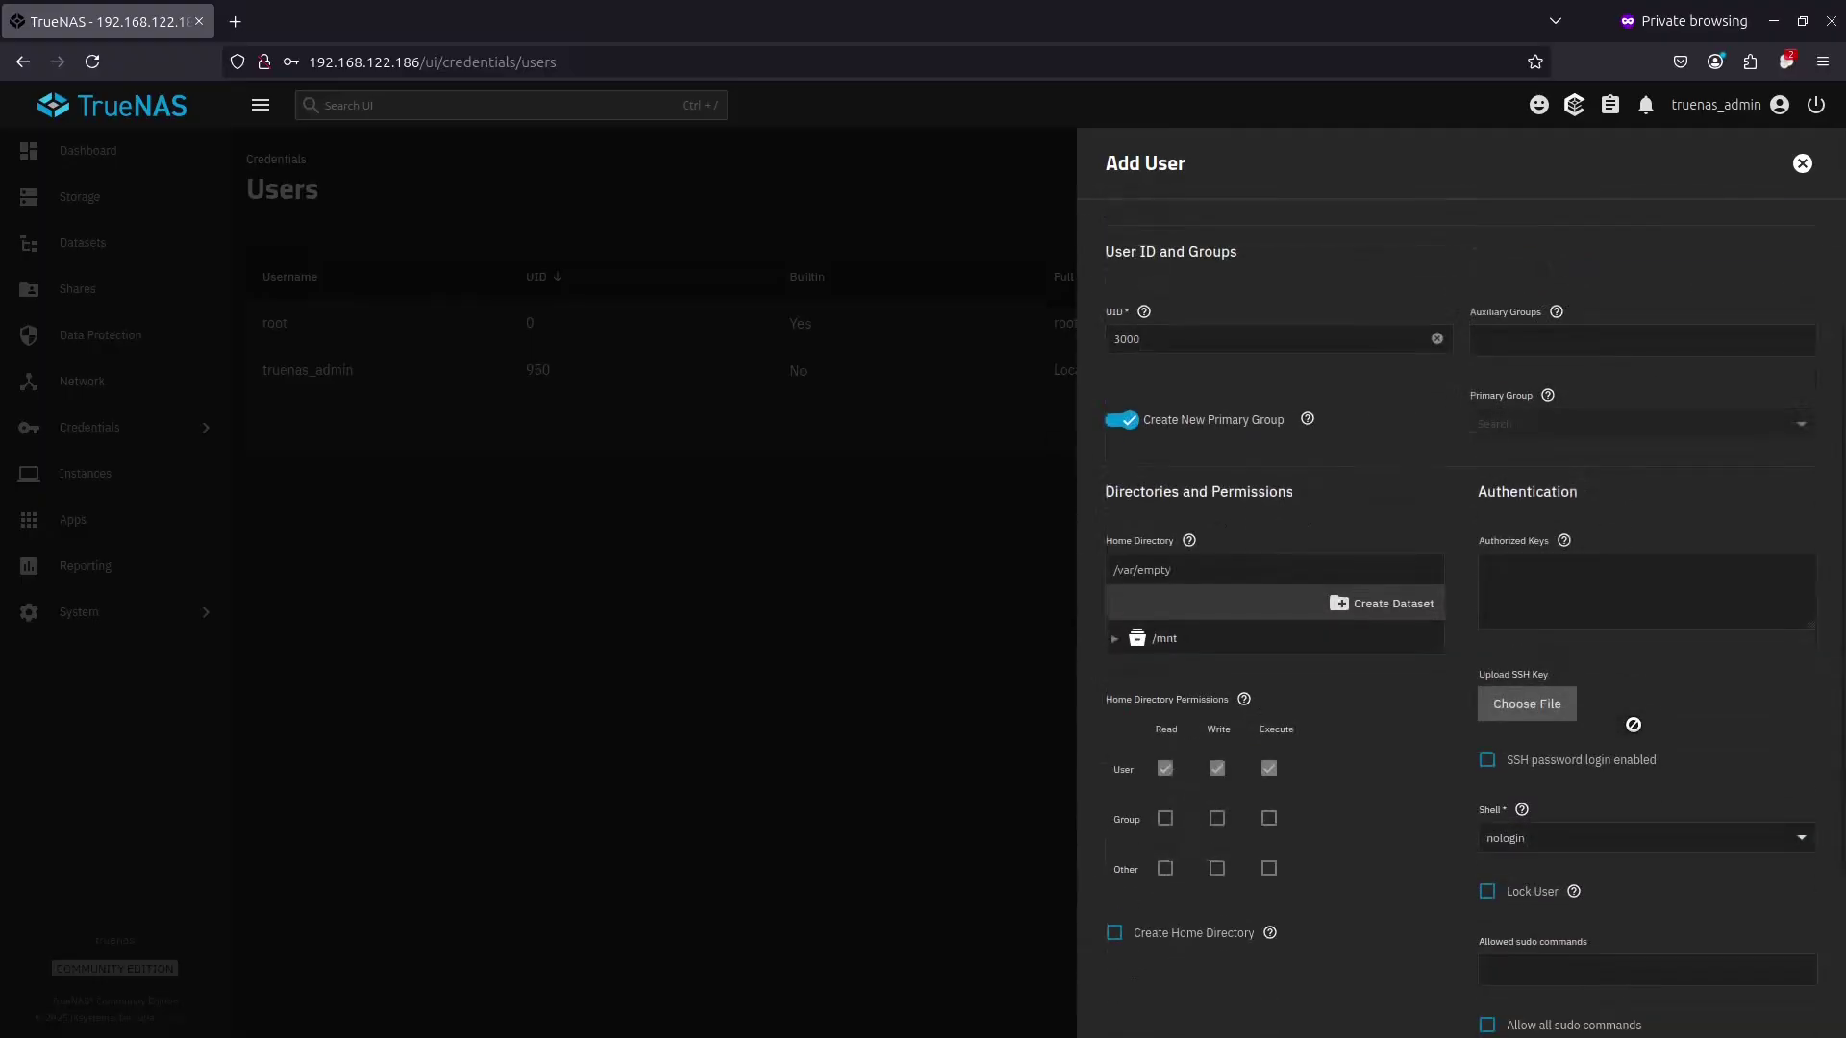
pyautogui.scroll(-2, 1634, 726)
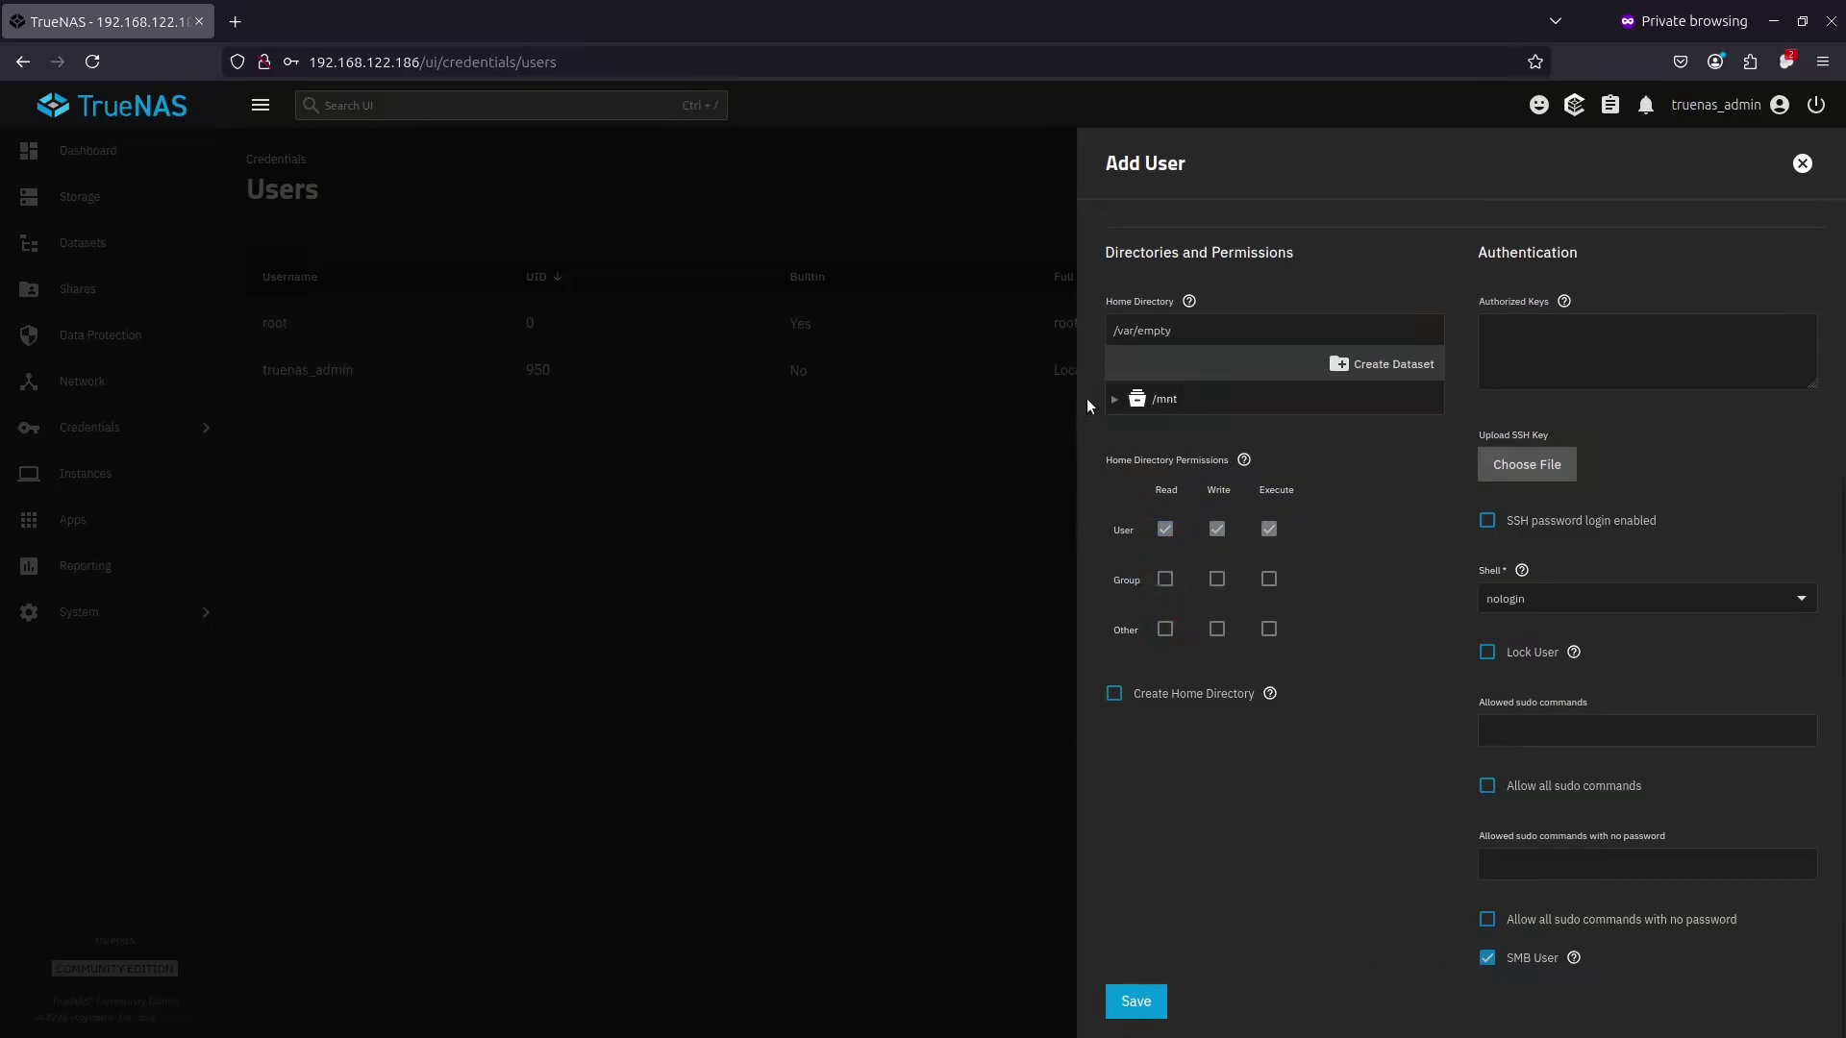
# Step: Set the user's home directory to /mnt/main/jellyfin
pyautogui.click(1114, 402)
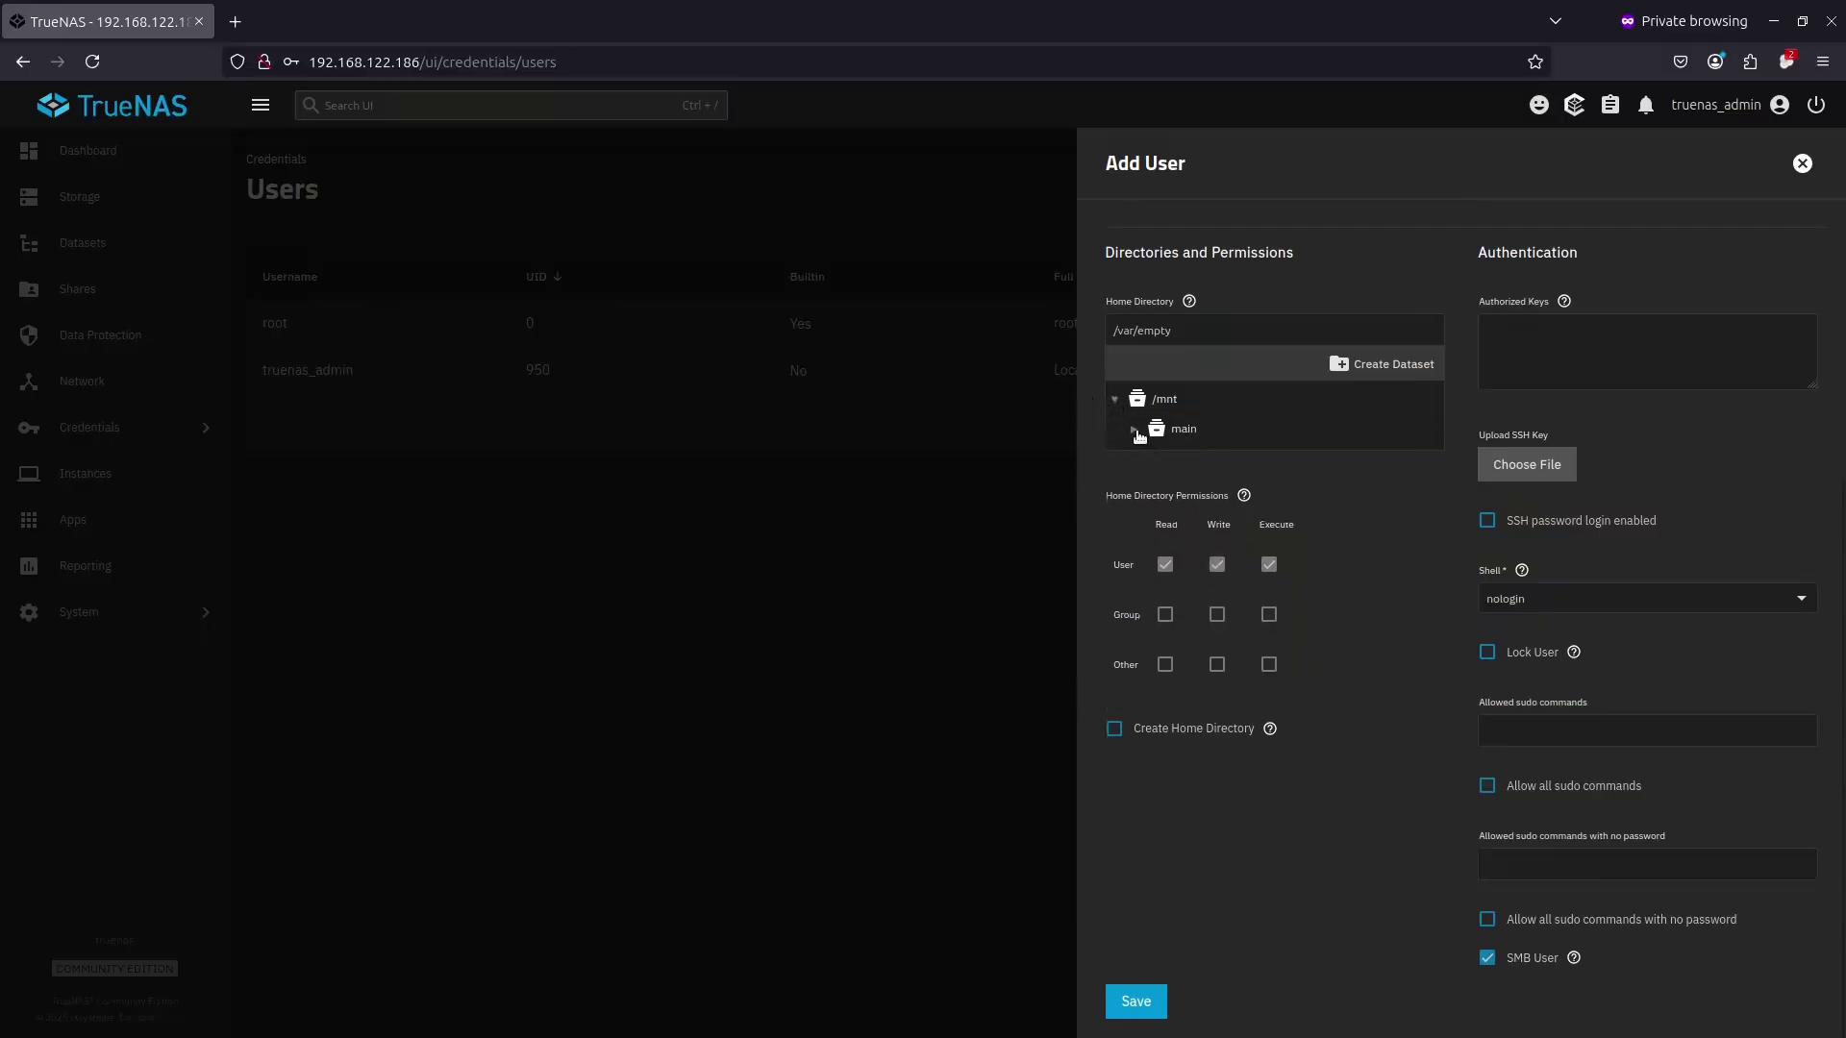
pyautogui.click(1134, 430)
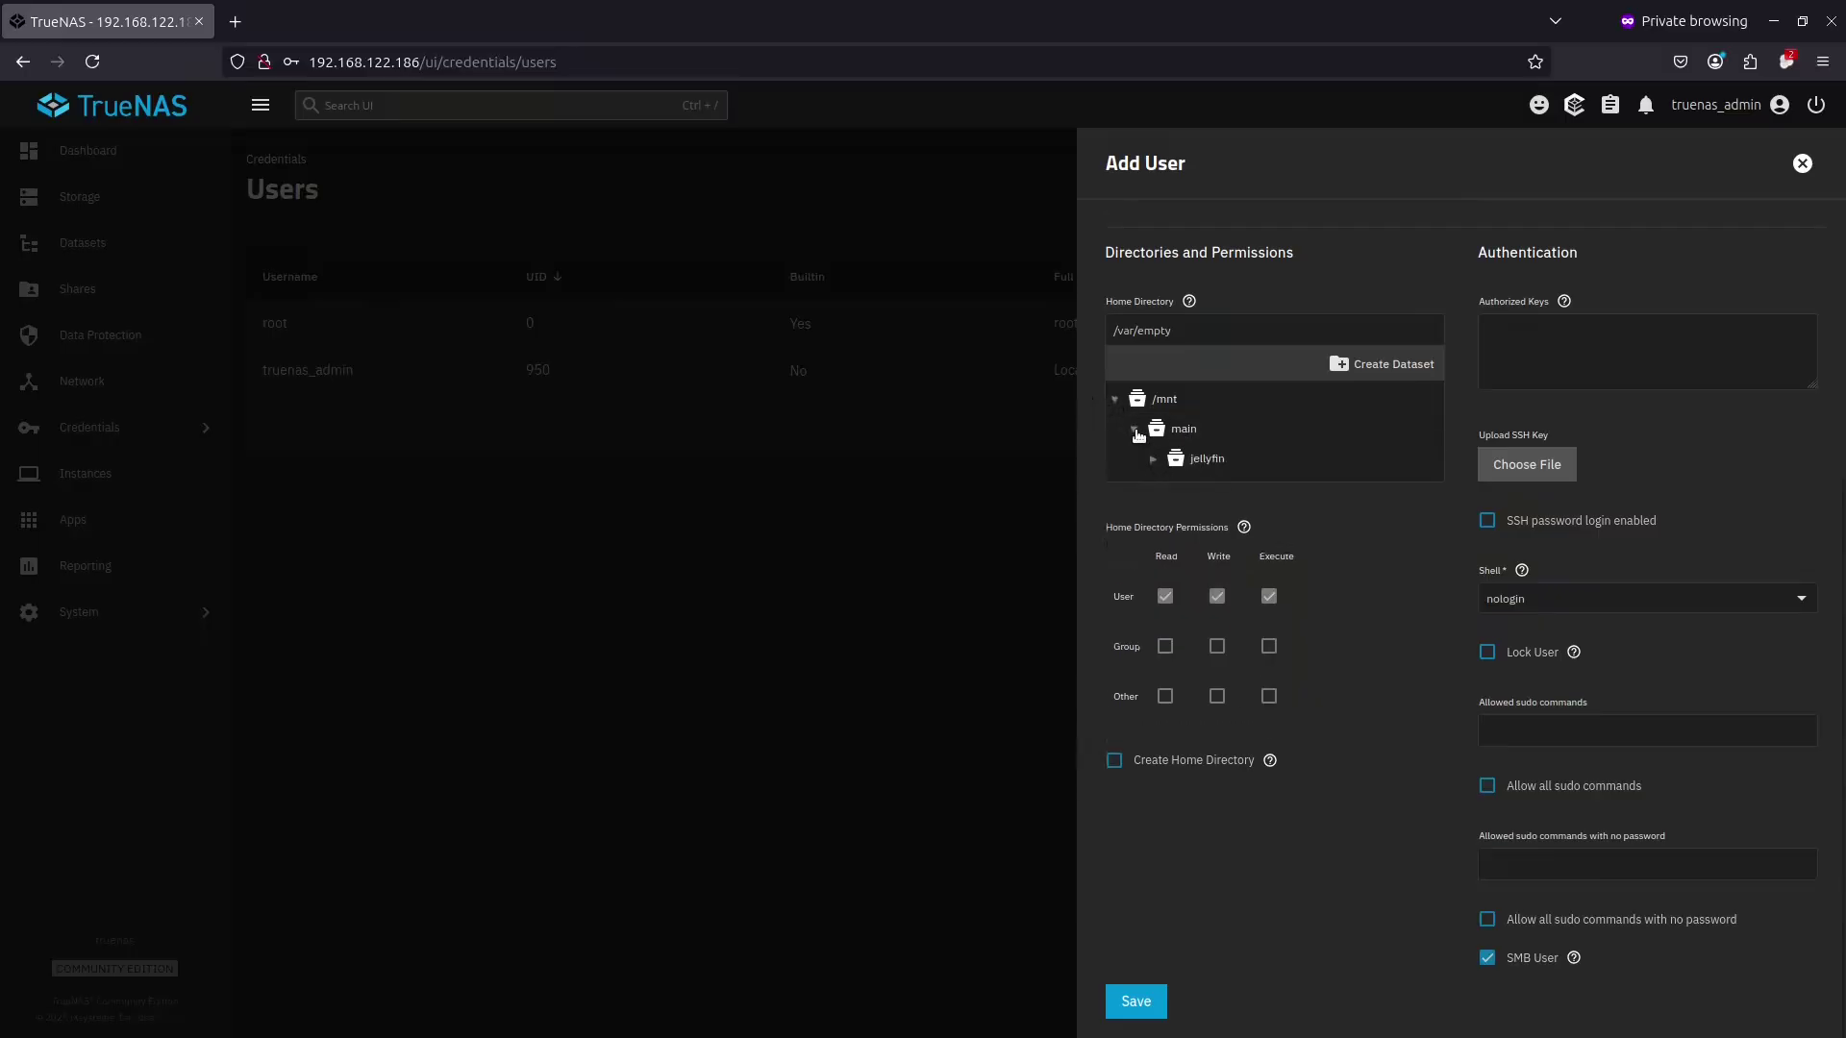
pyautogui.click(1207, 460)
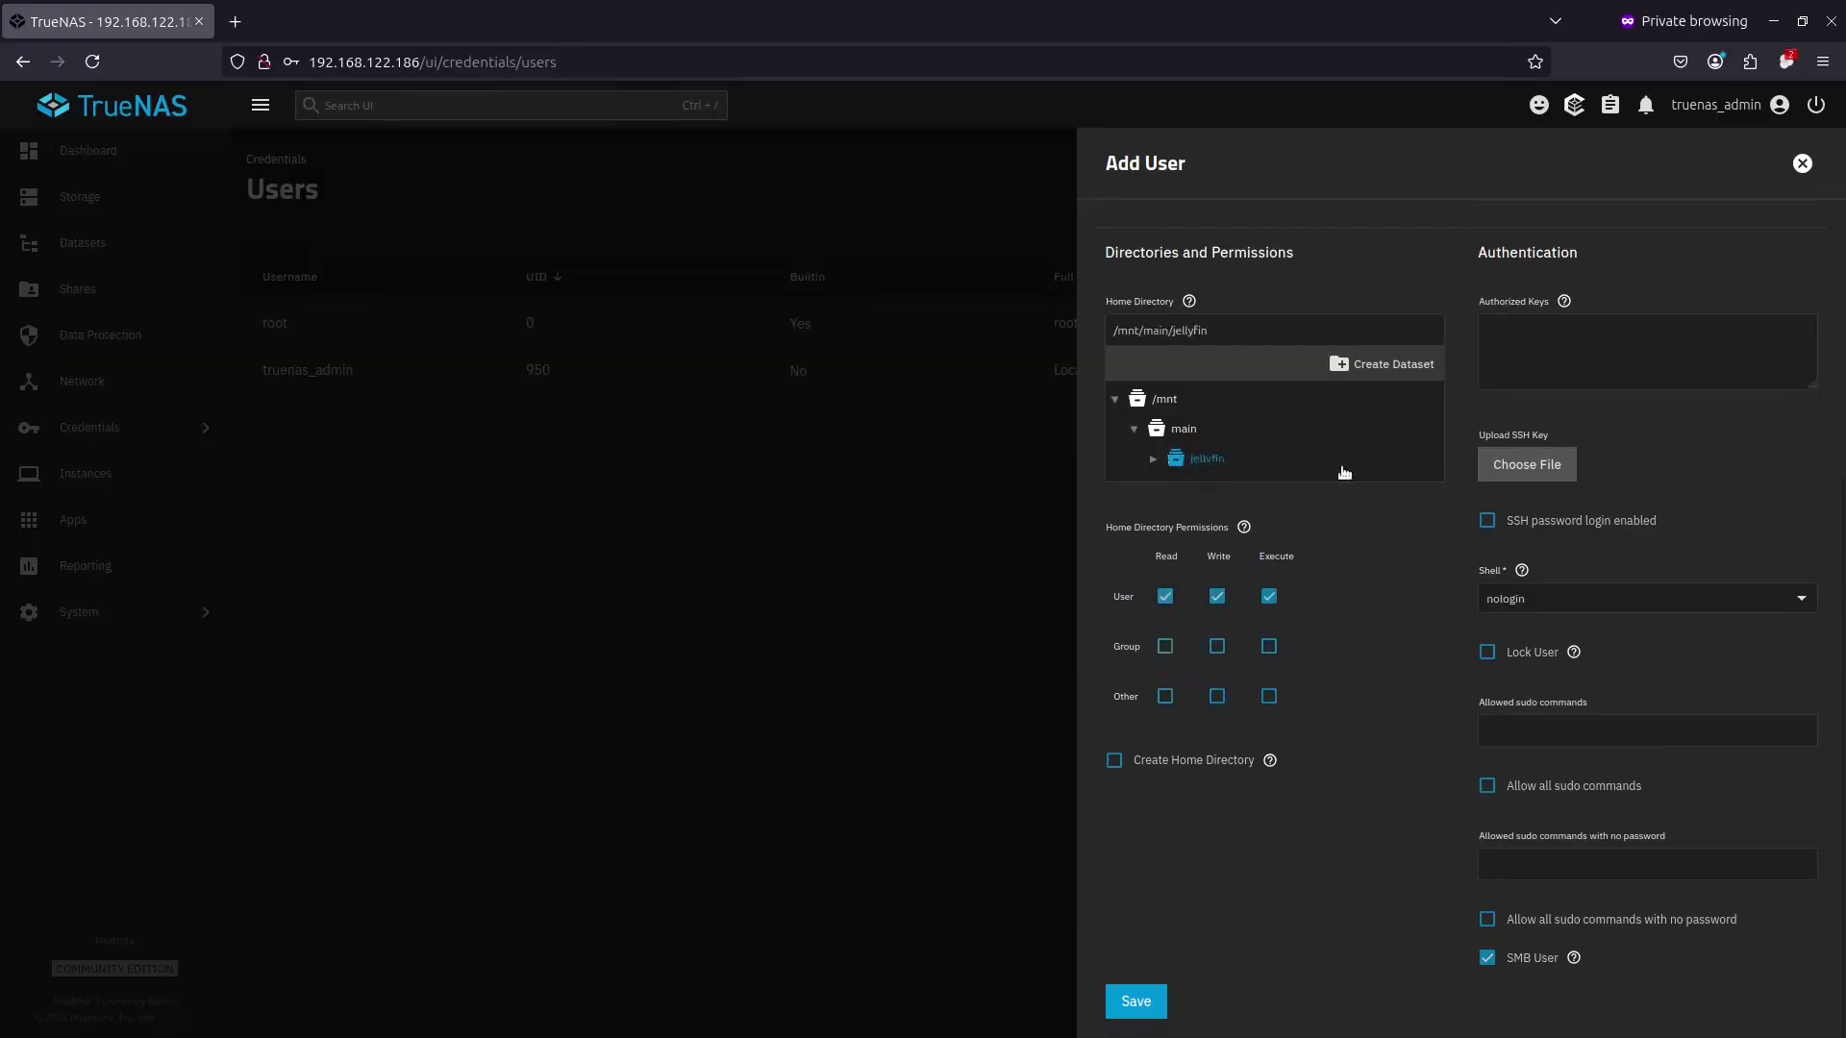
# Step: Save user1, confirming reuse of the existing home directory
pyautogui.click(1136, 1006)
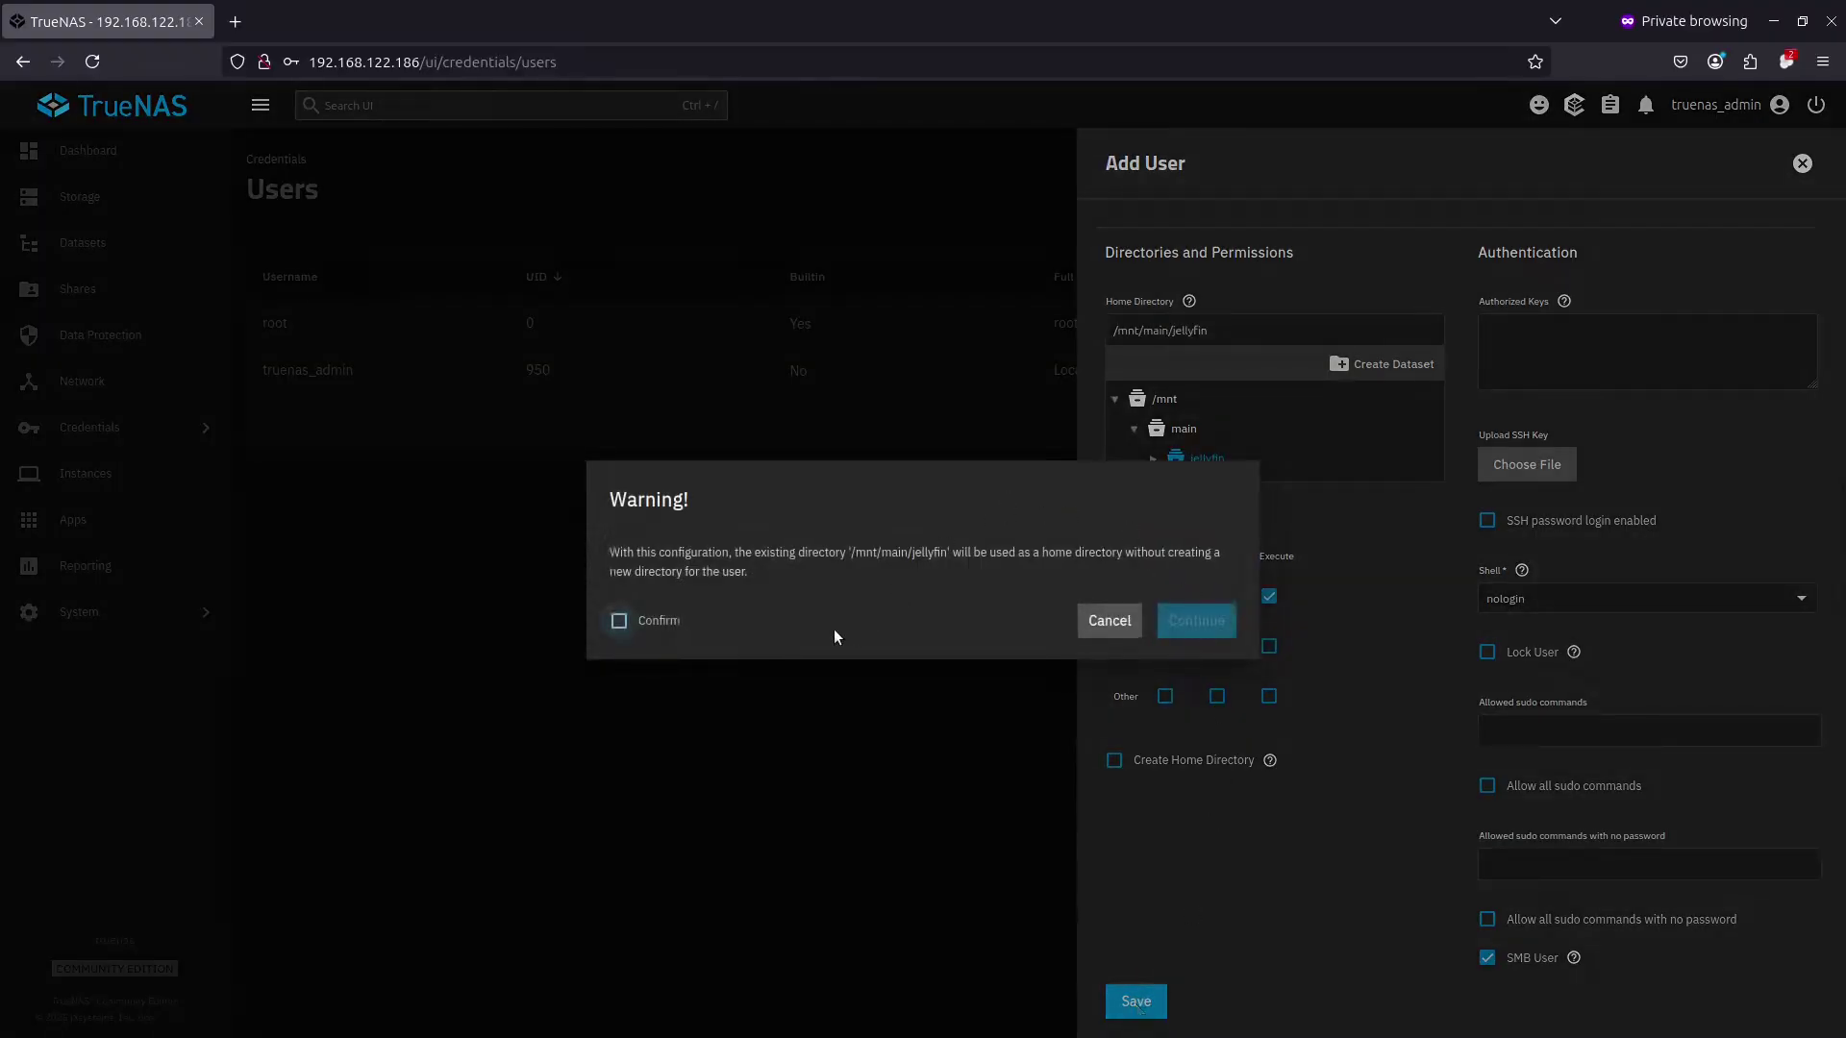
pyautogui.click(619, 621)
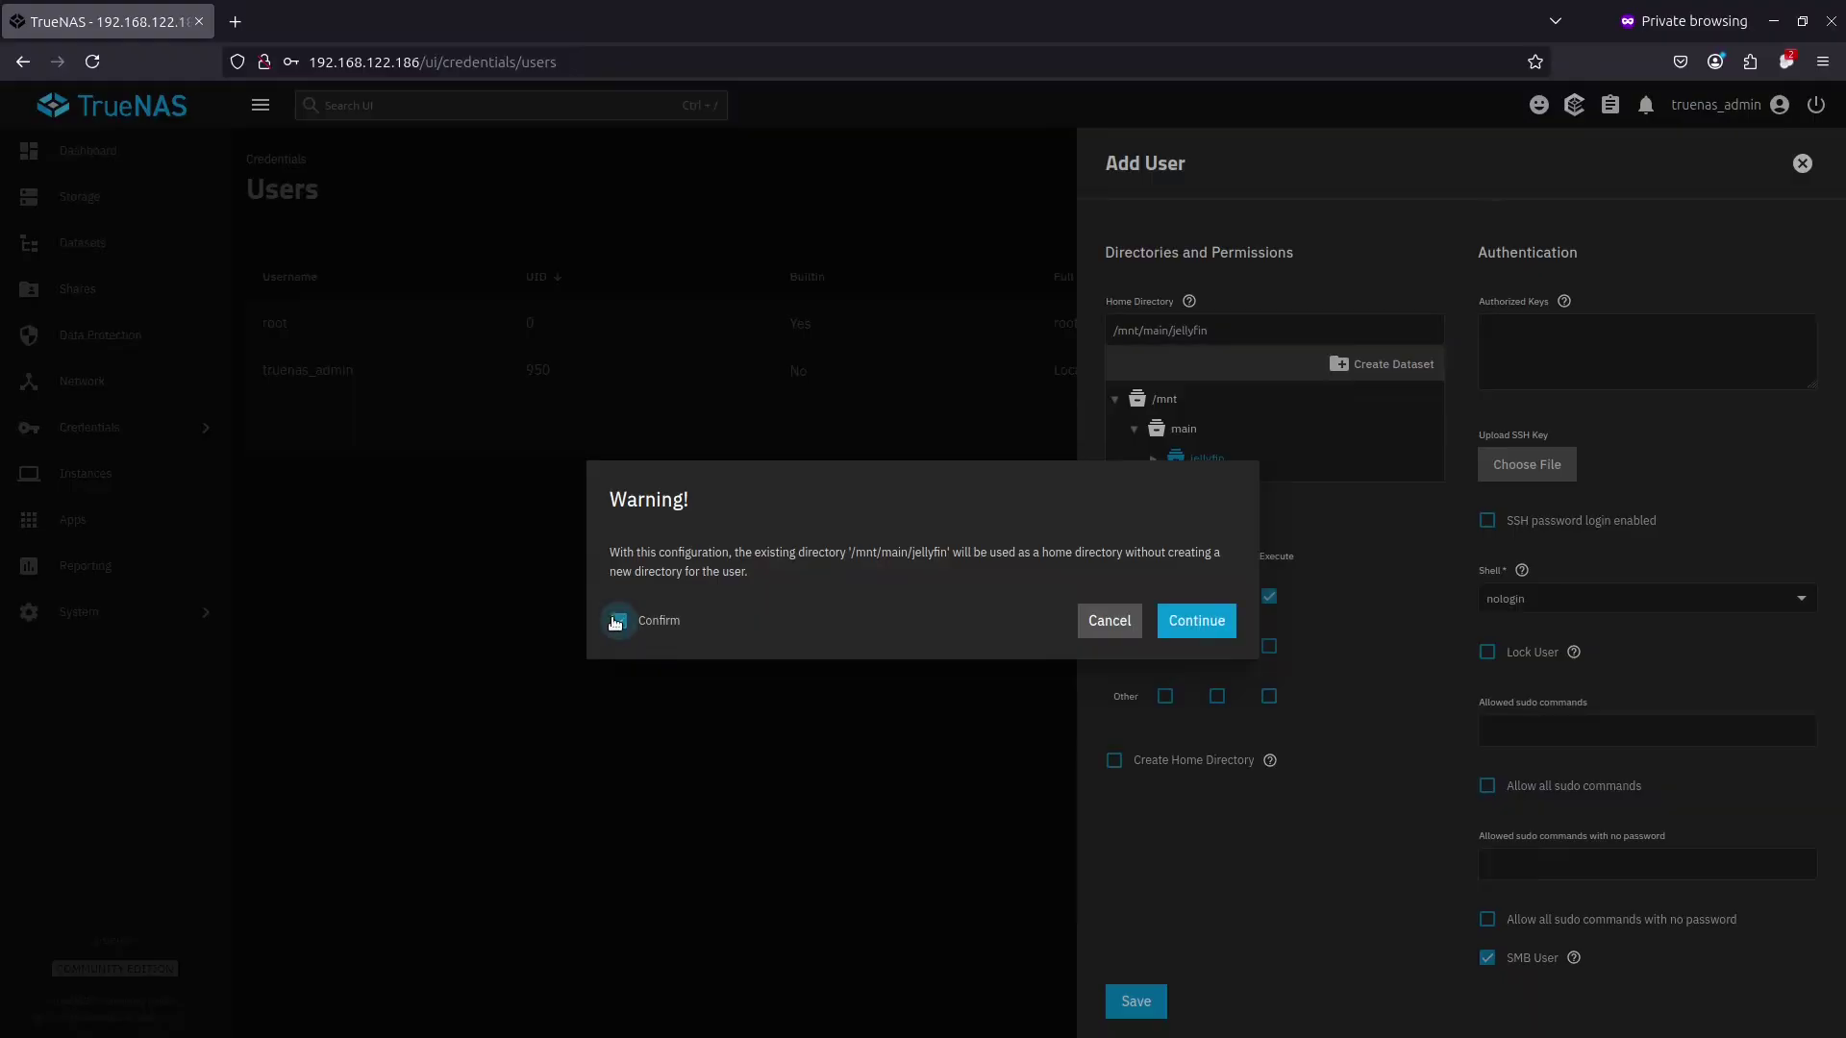
pyautogui.click(1197, 623)
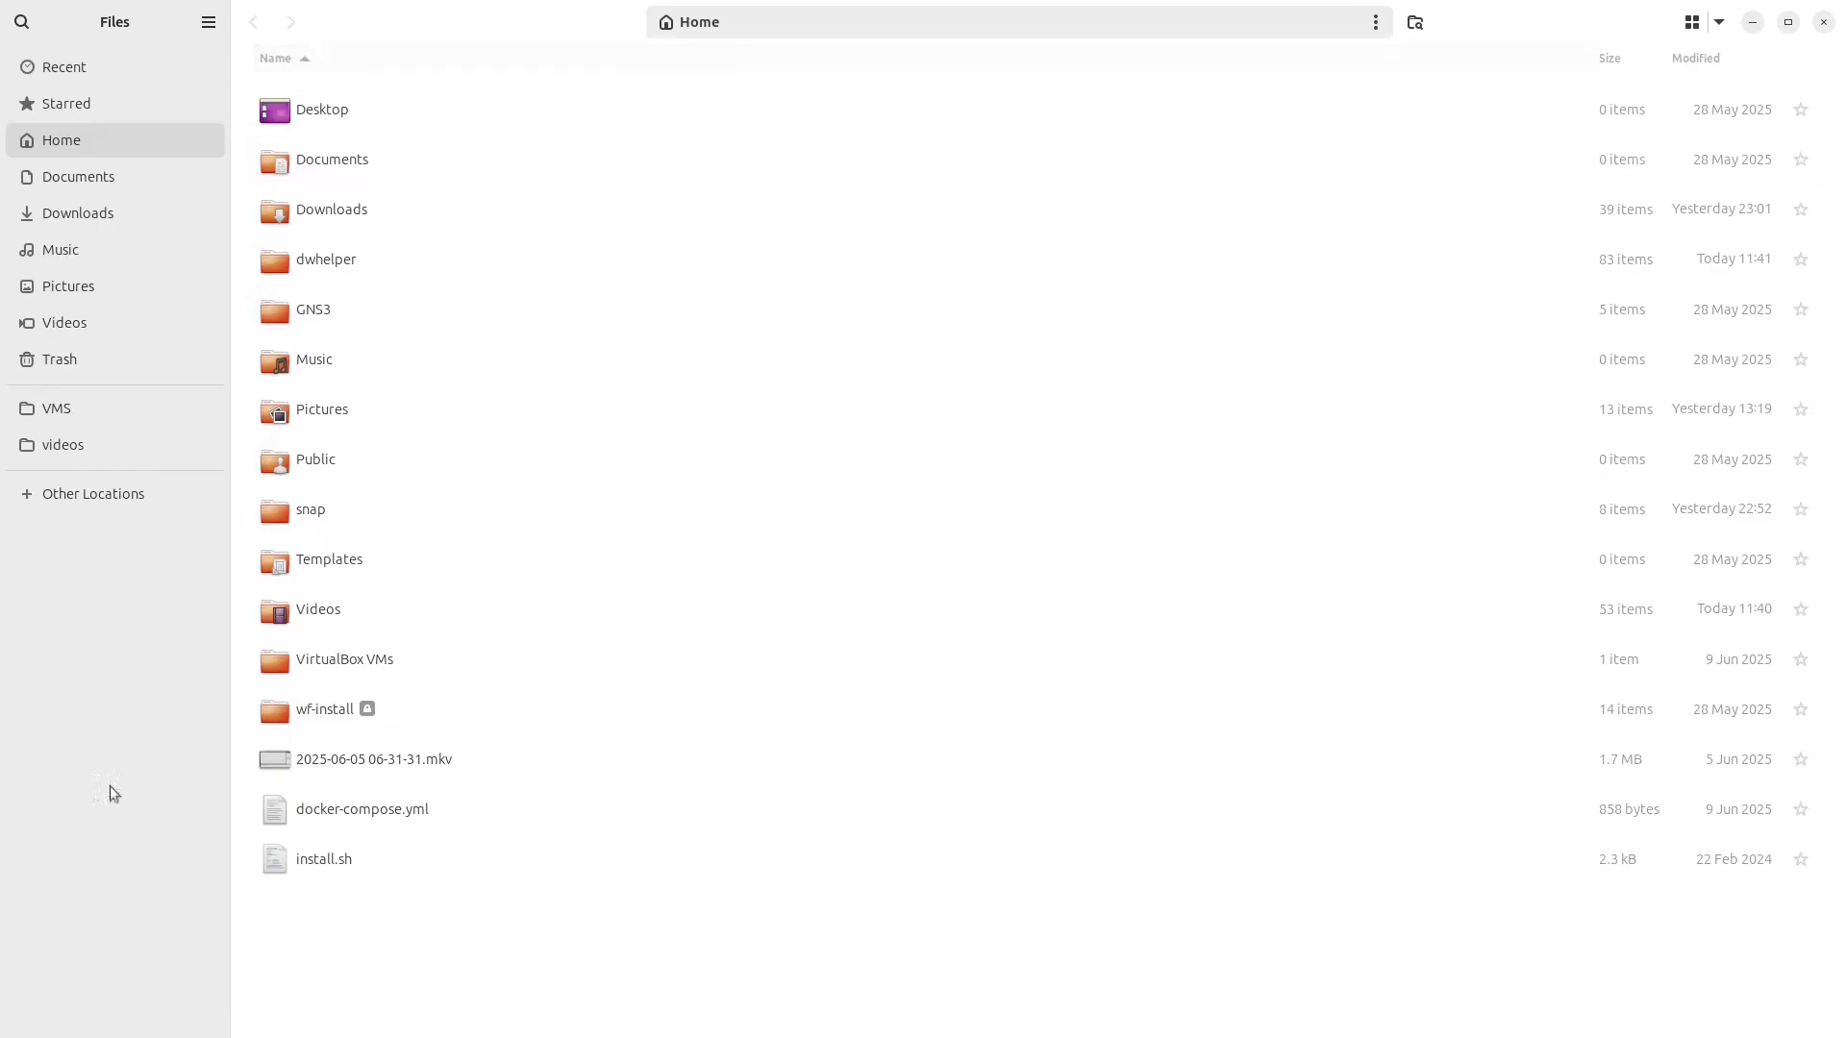
# Step: Connect to server 192.168.122.186 from Other Locations and check the empty listing
pyautogui.click(68, 495)
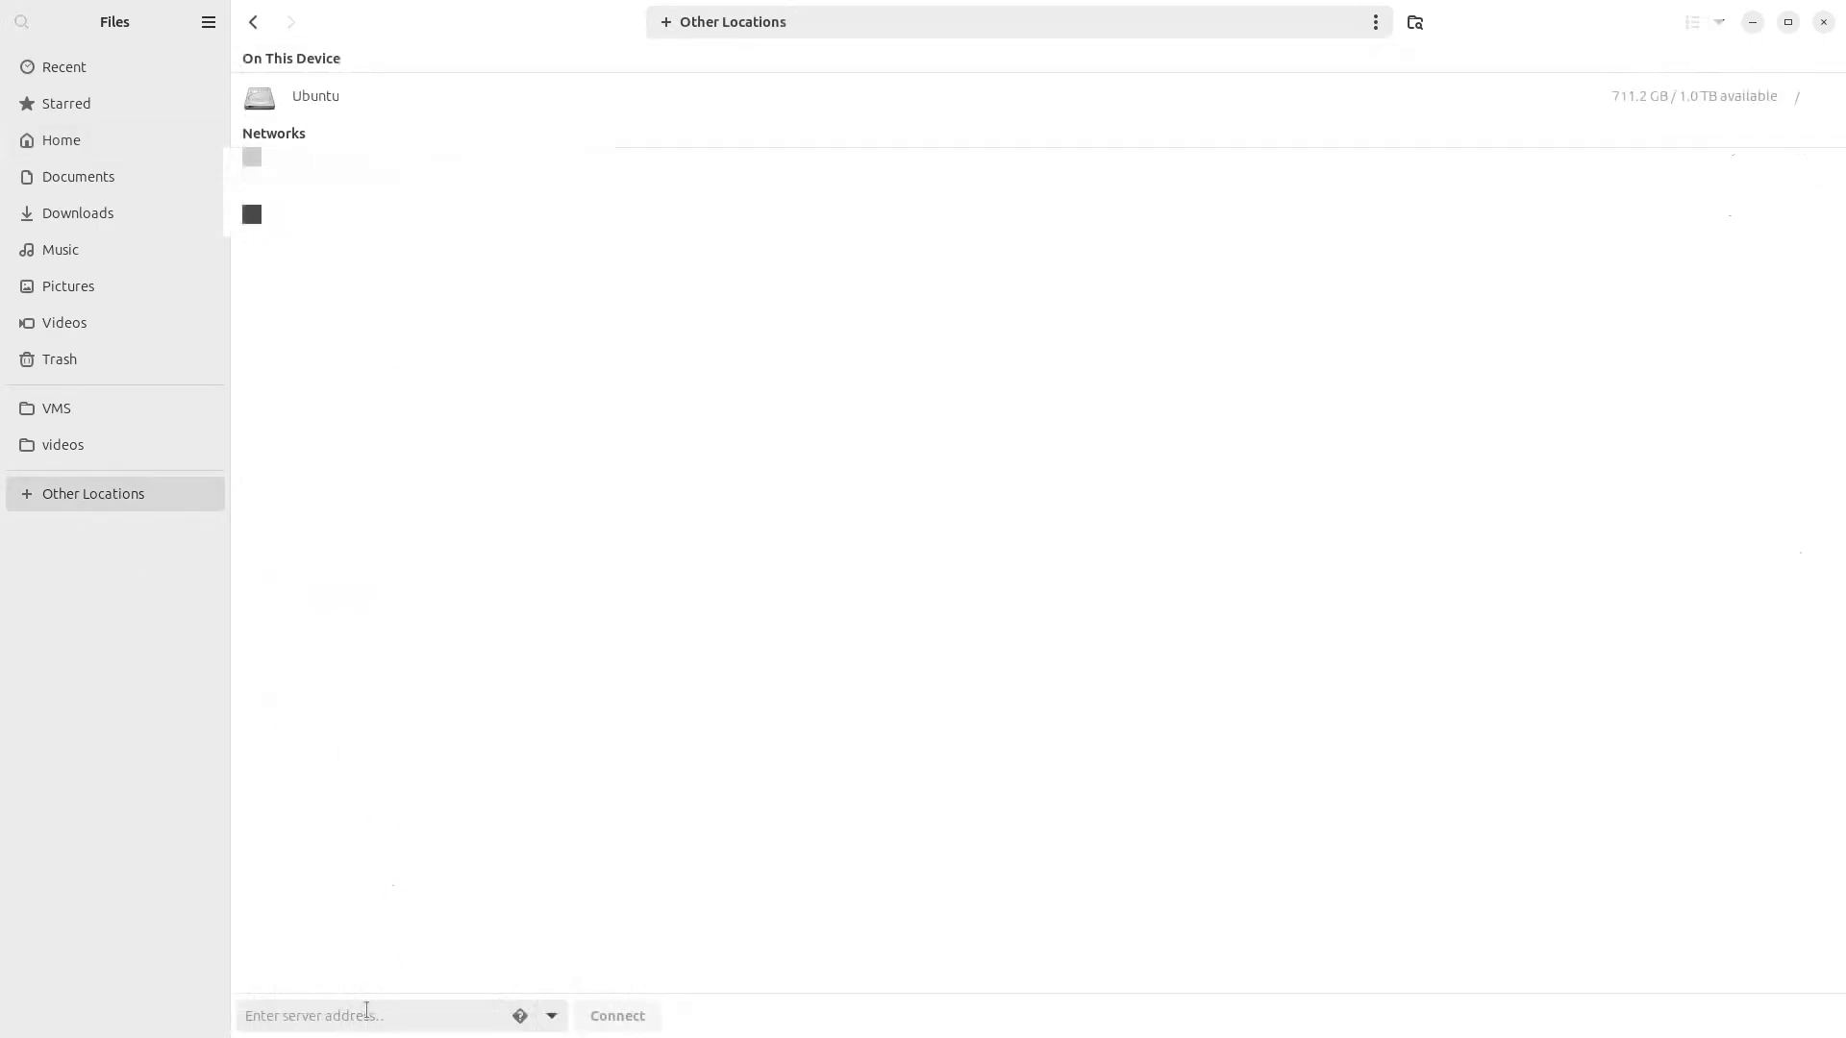
pyautogui.click(367, 1012)
pyautogui.write('smb://1')
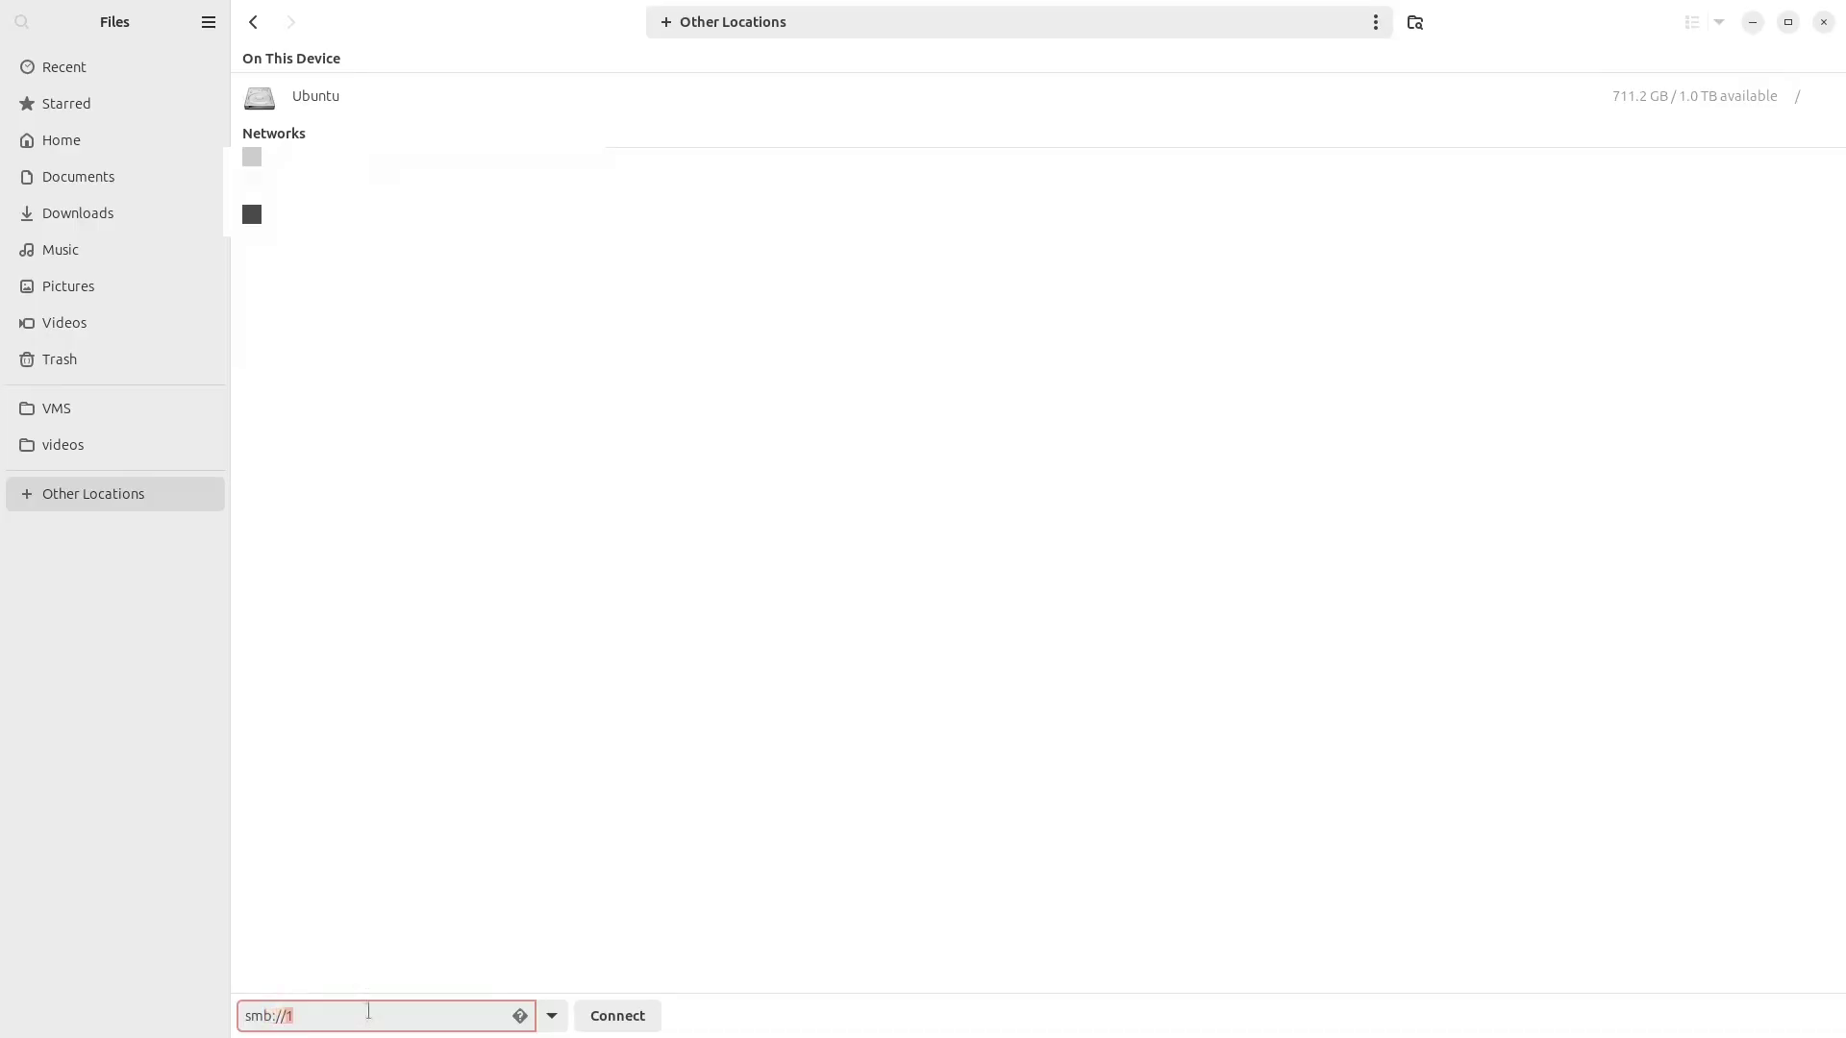
pyautogui.write('92.168.122.186/')
pyautogui.press('Return')
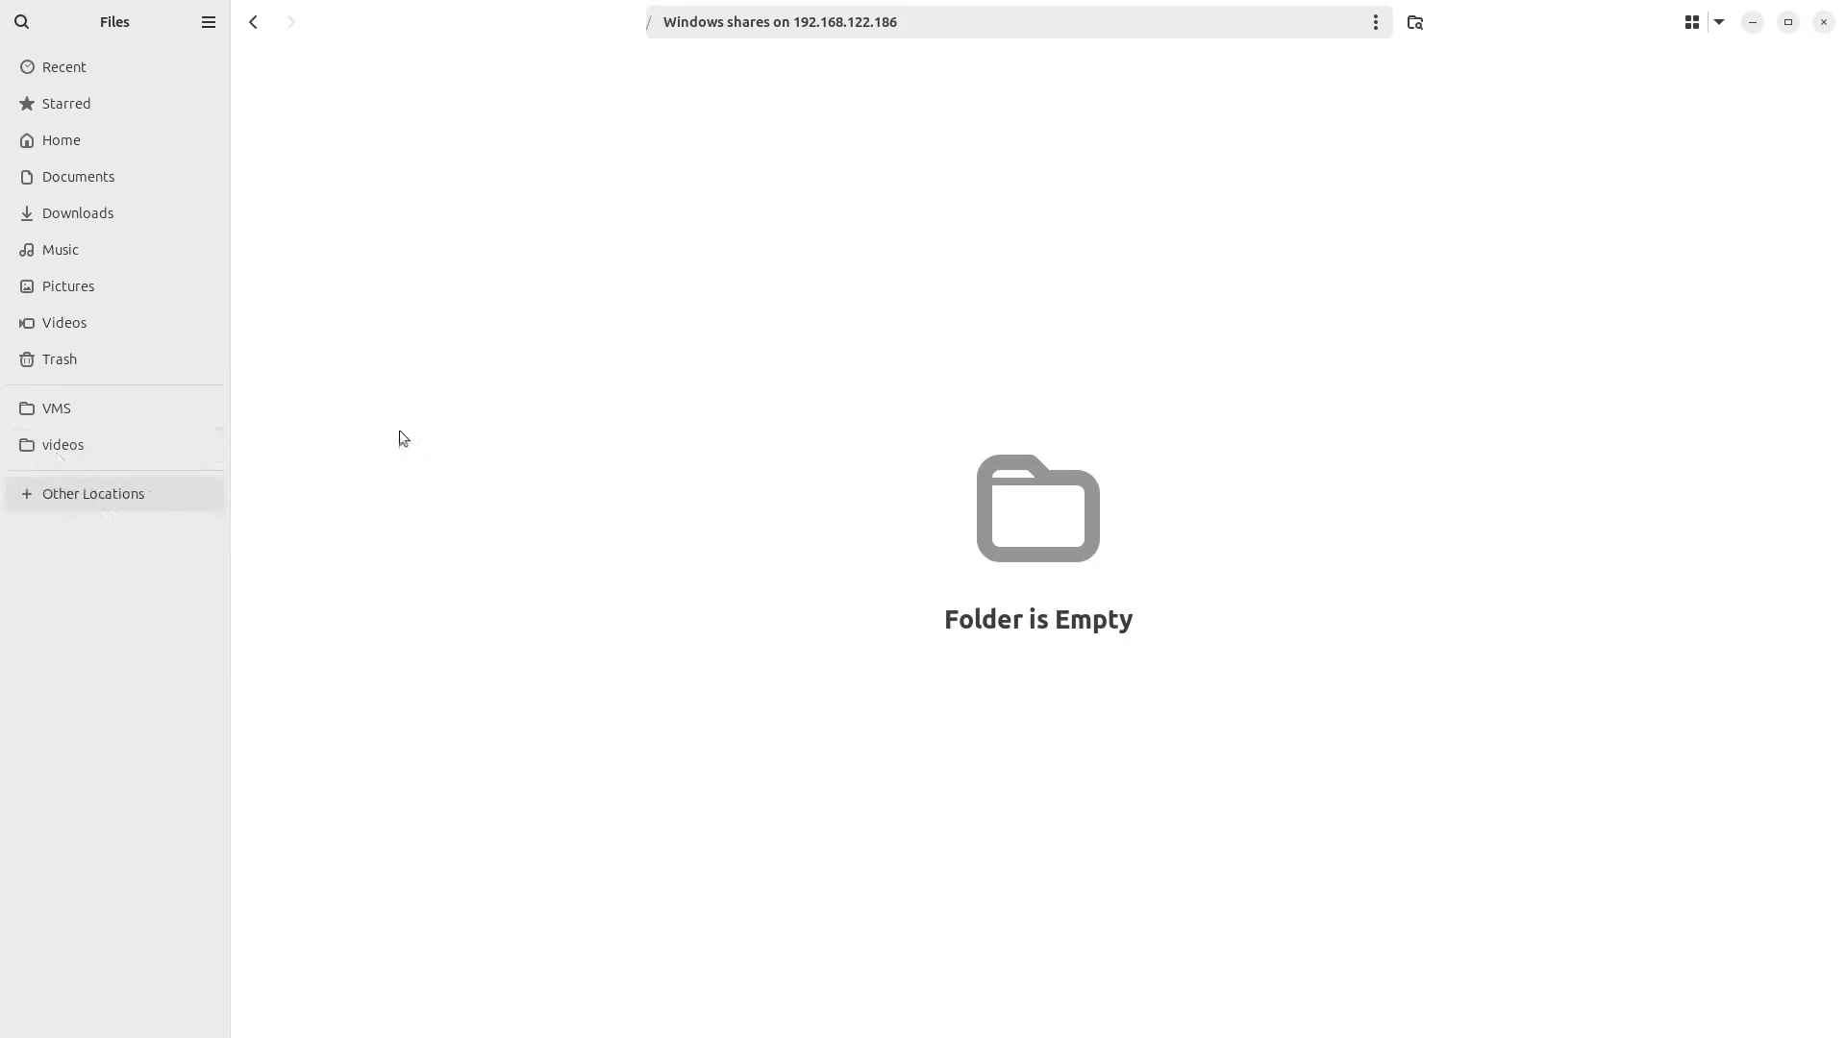
pyautogui.rightClick(714, 303)
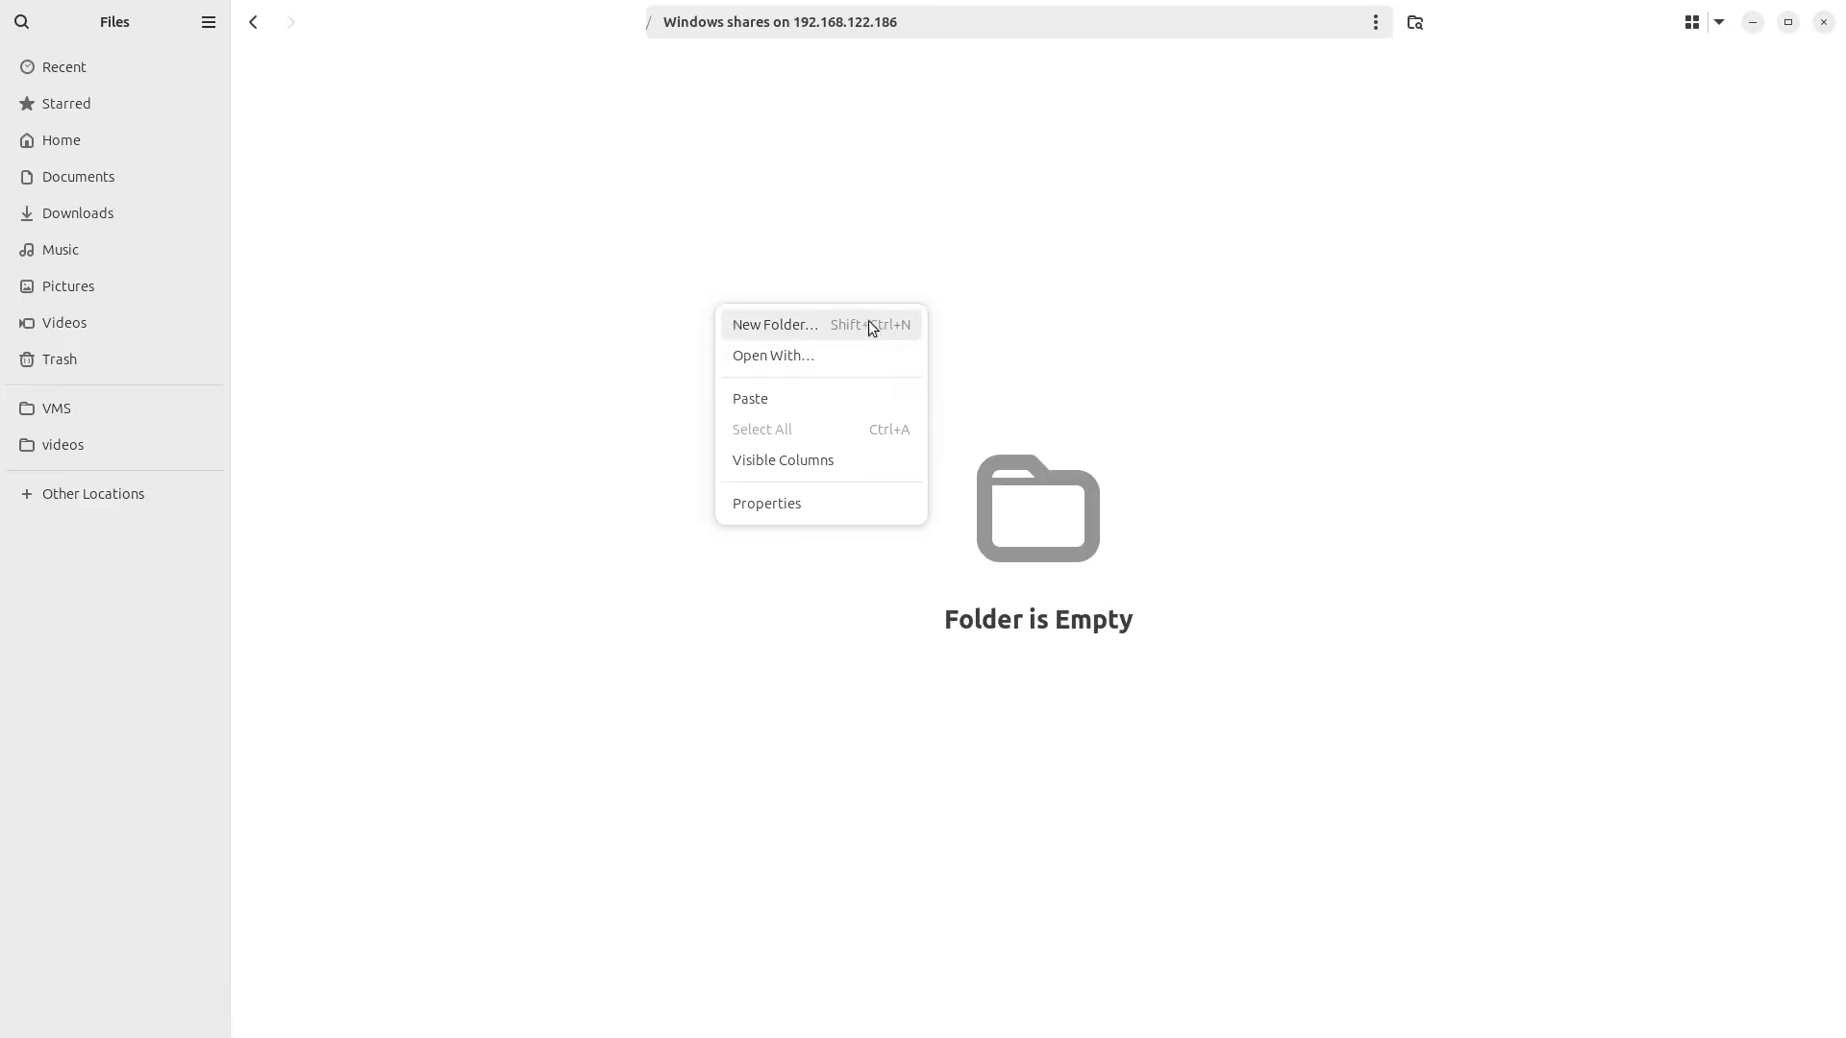
pyautogui.click(254, 22)
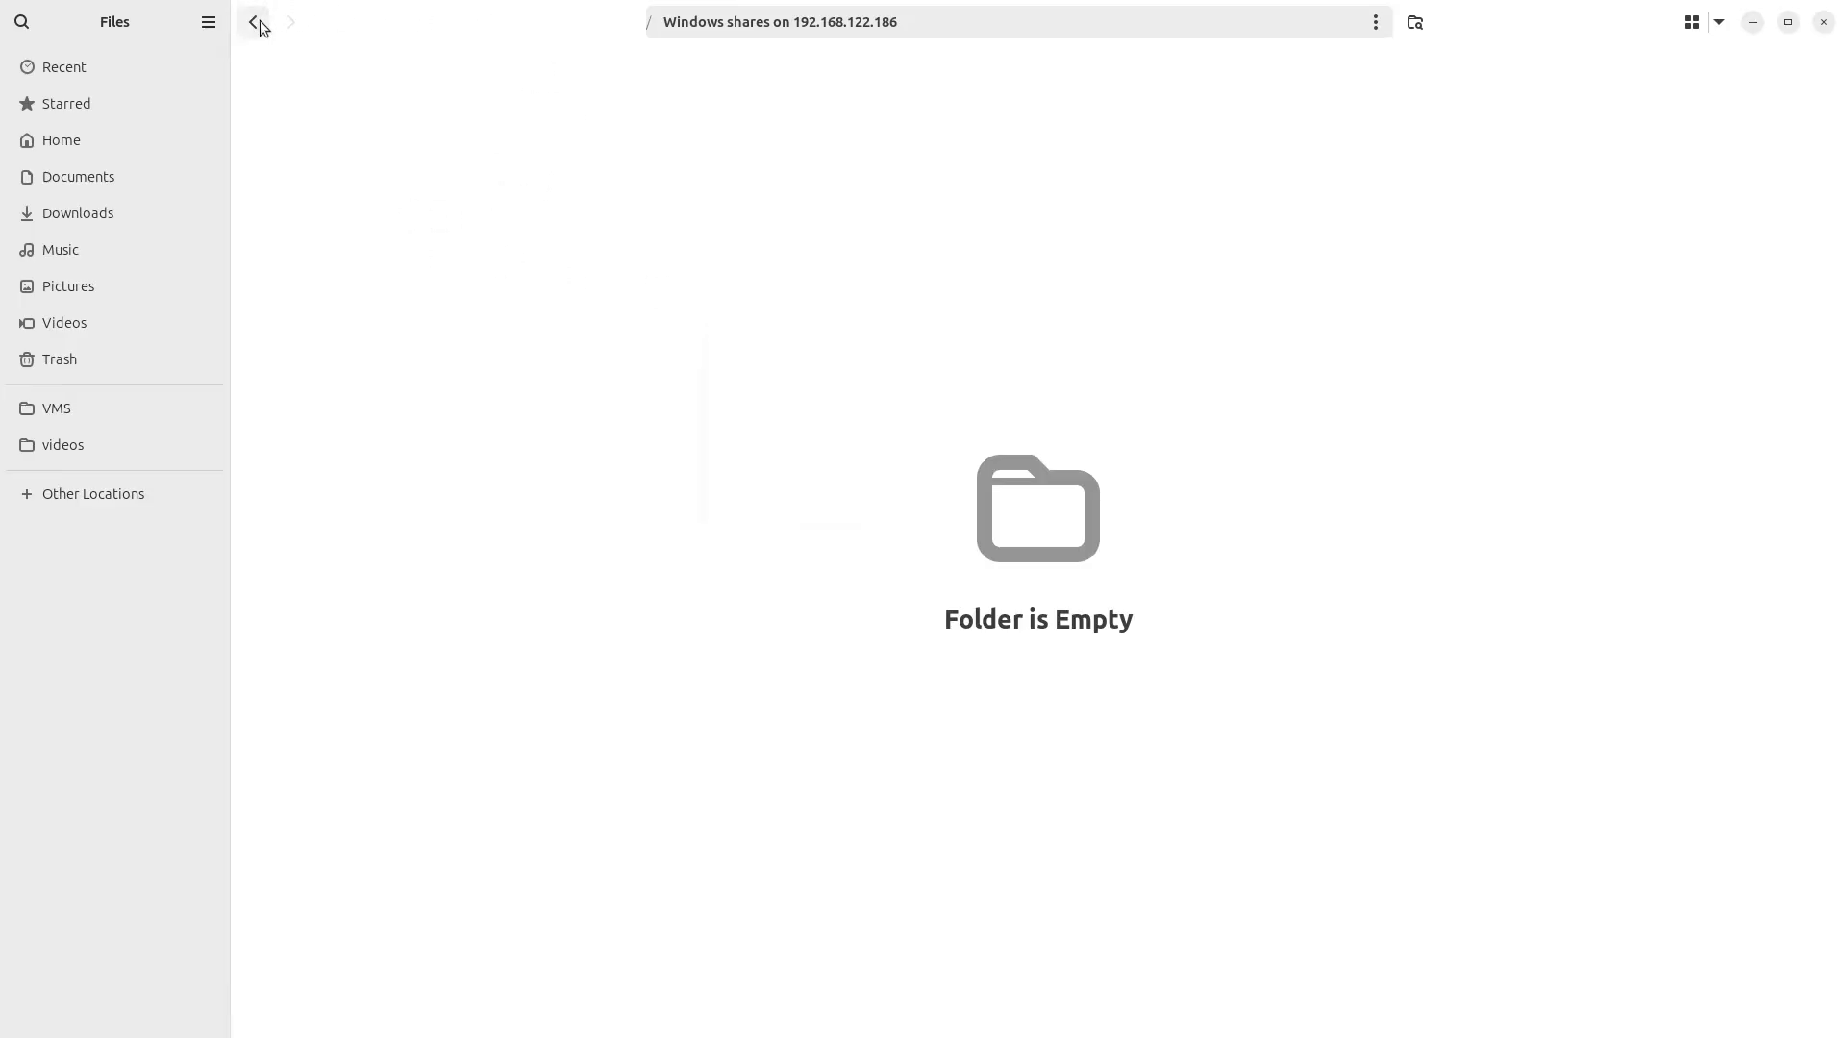
pyautogui.click(77, 499)
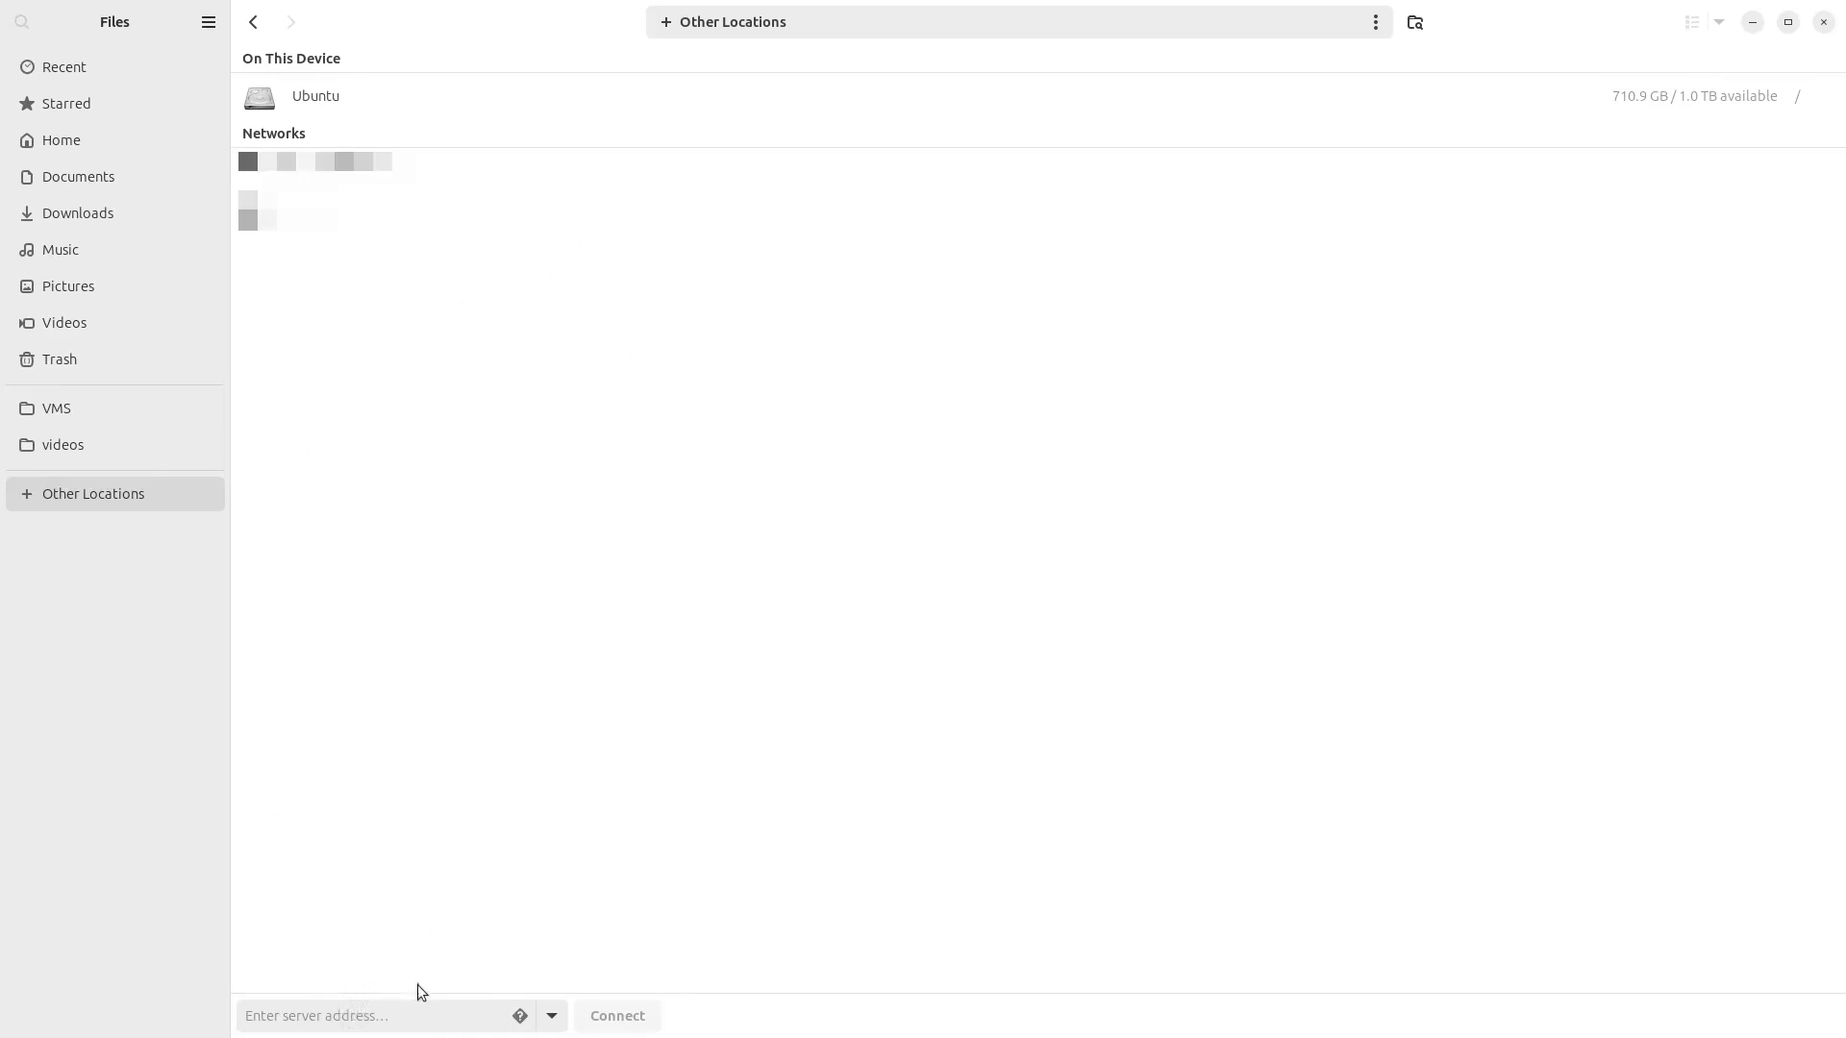
# Step: Connect to smb://192.168.122.186/jellyfin as registered user user1 with its password
pyautogui.click(330, 1016)
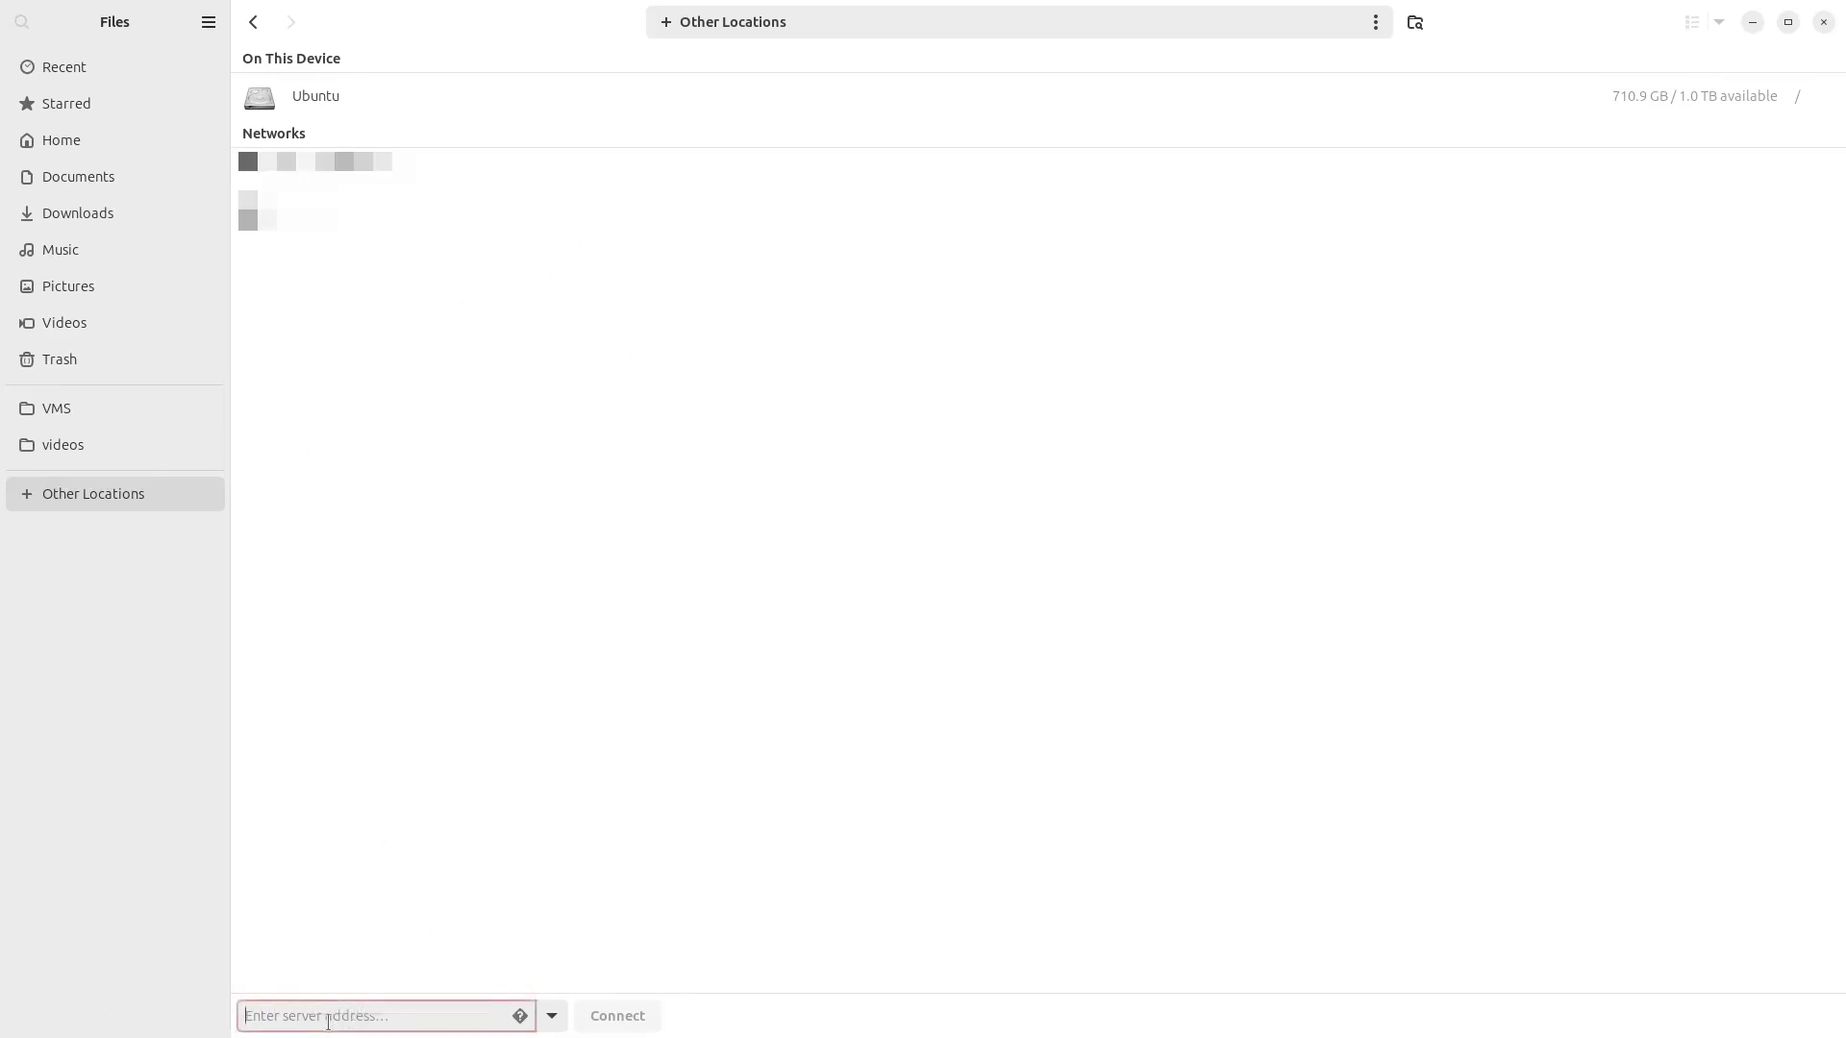
pyautogui.write('smb:')
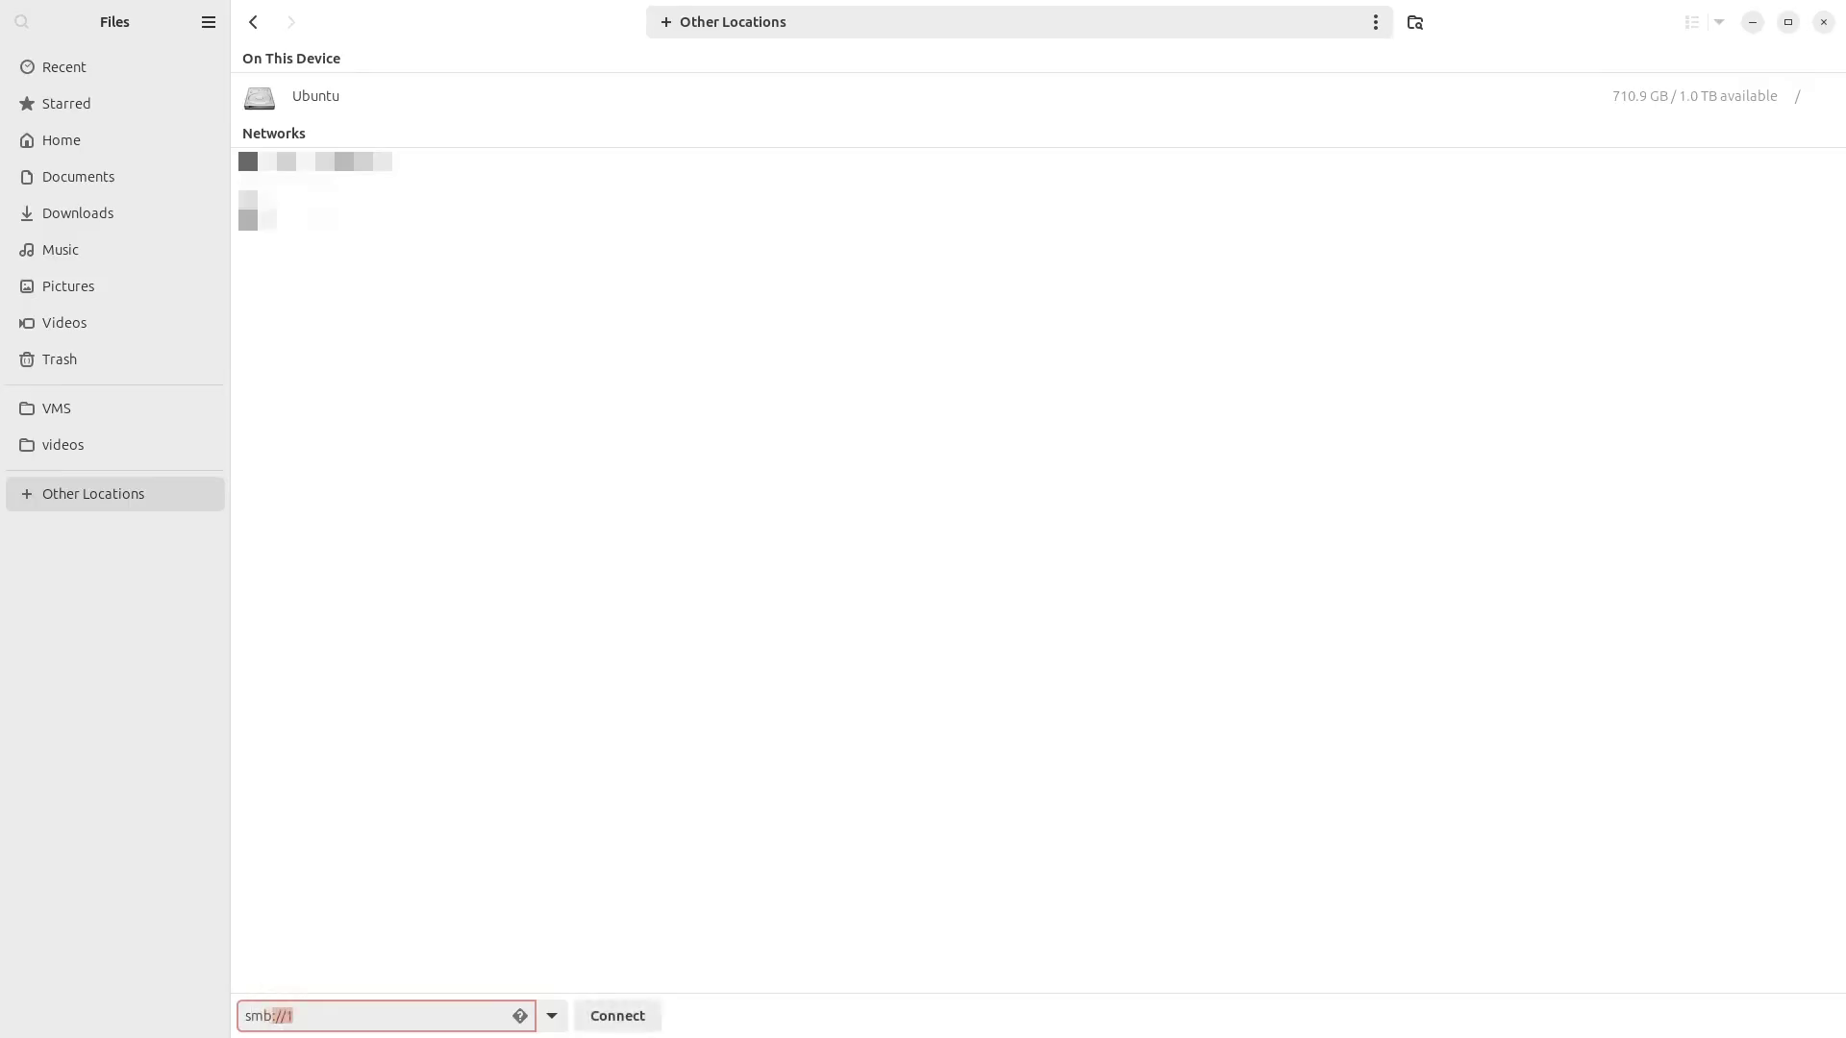
pyautogui.write('//')
pyautogui.write('192.168.122.186/')
pyautogui.press('End')
pyautogui.write('yfin')
pyautogui.click(618, 1016)
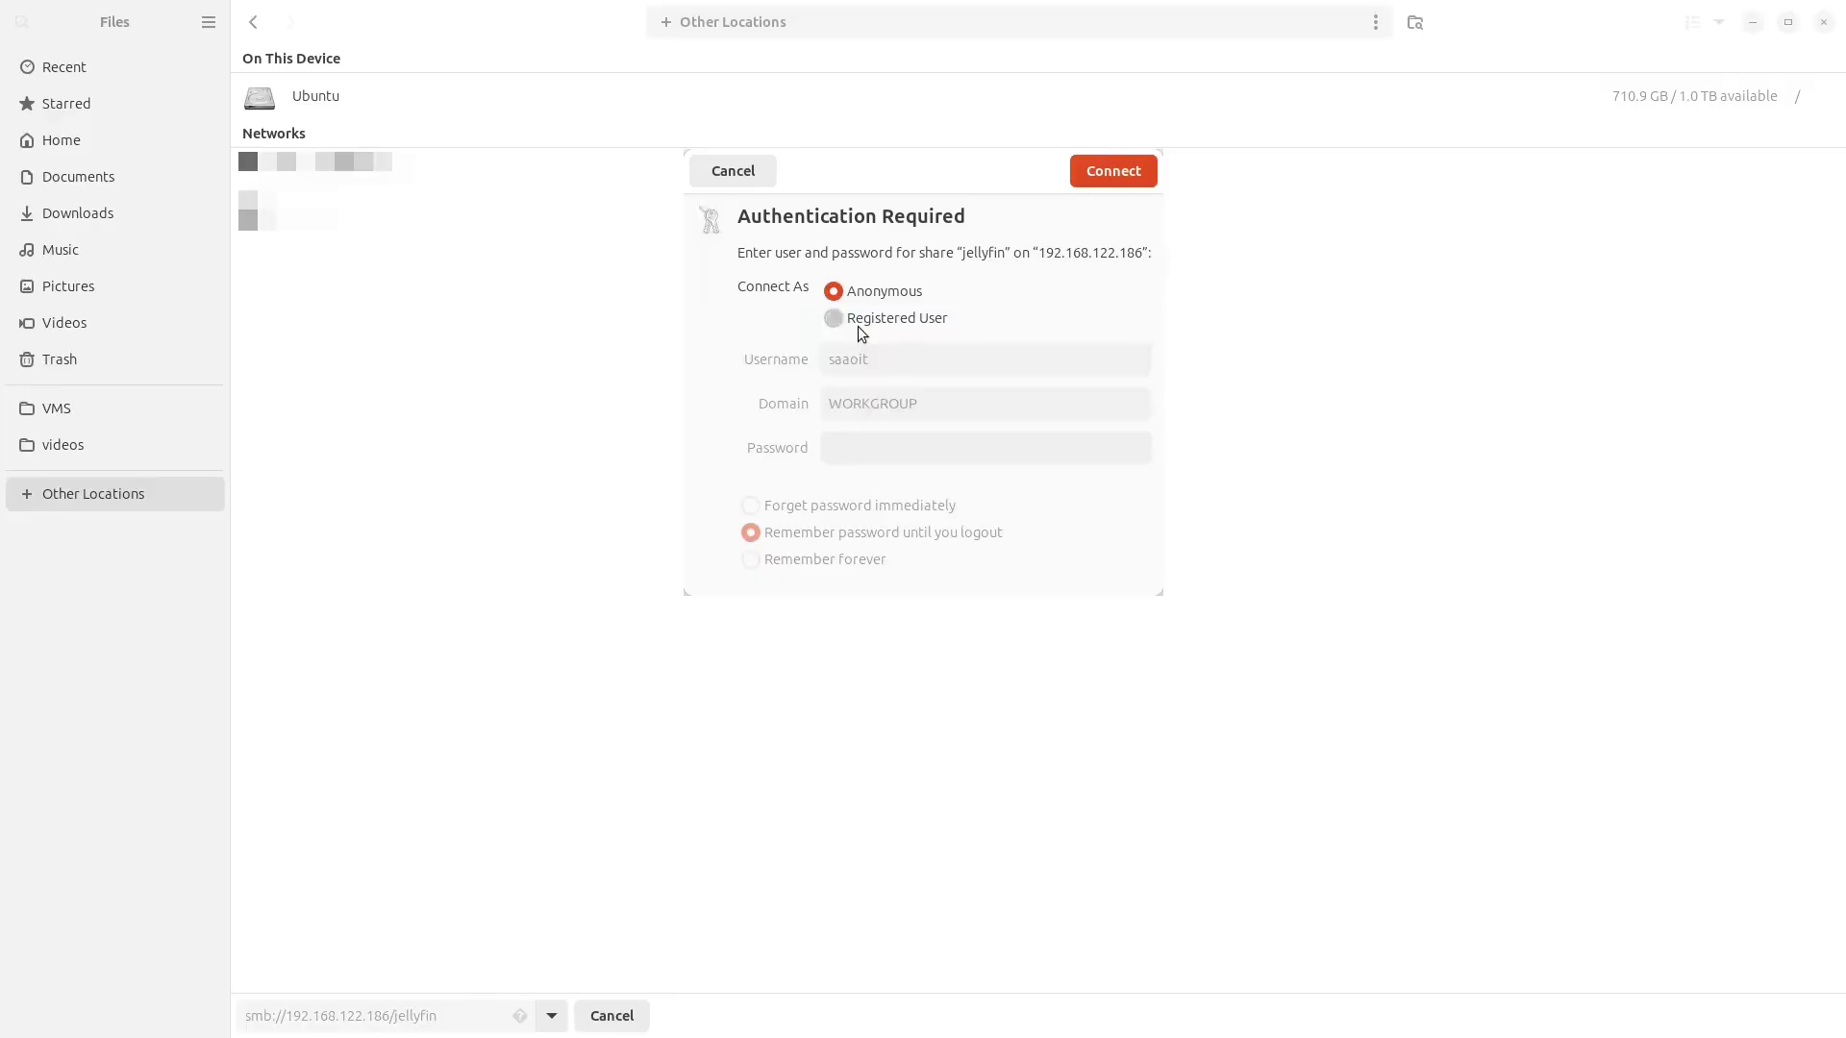
pyautogui.click(858, 326)
pyautogui.write('u')
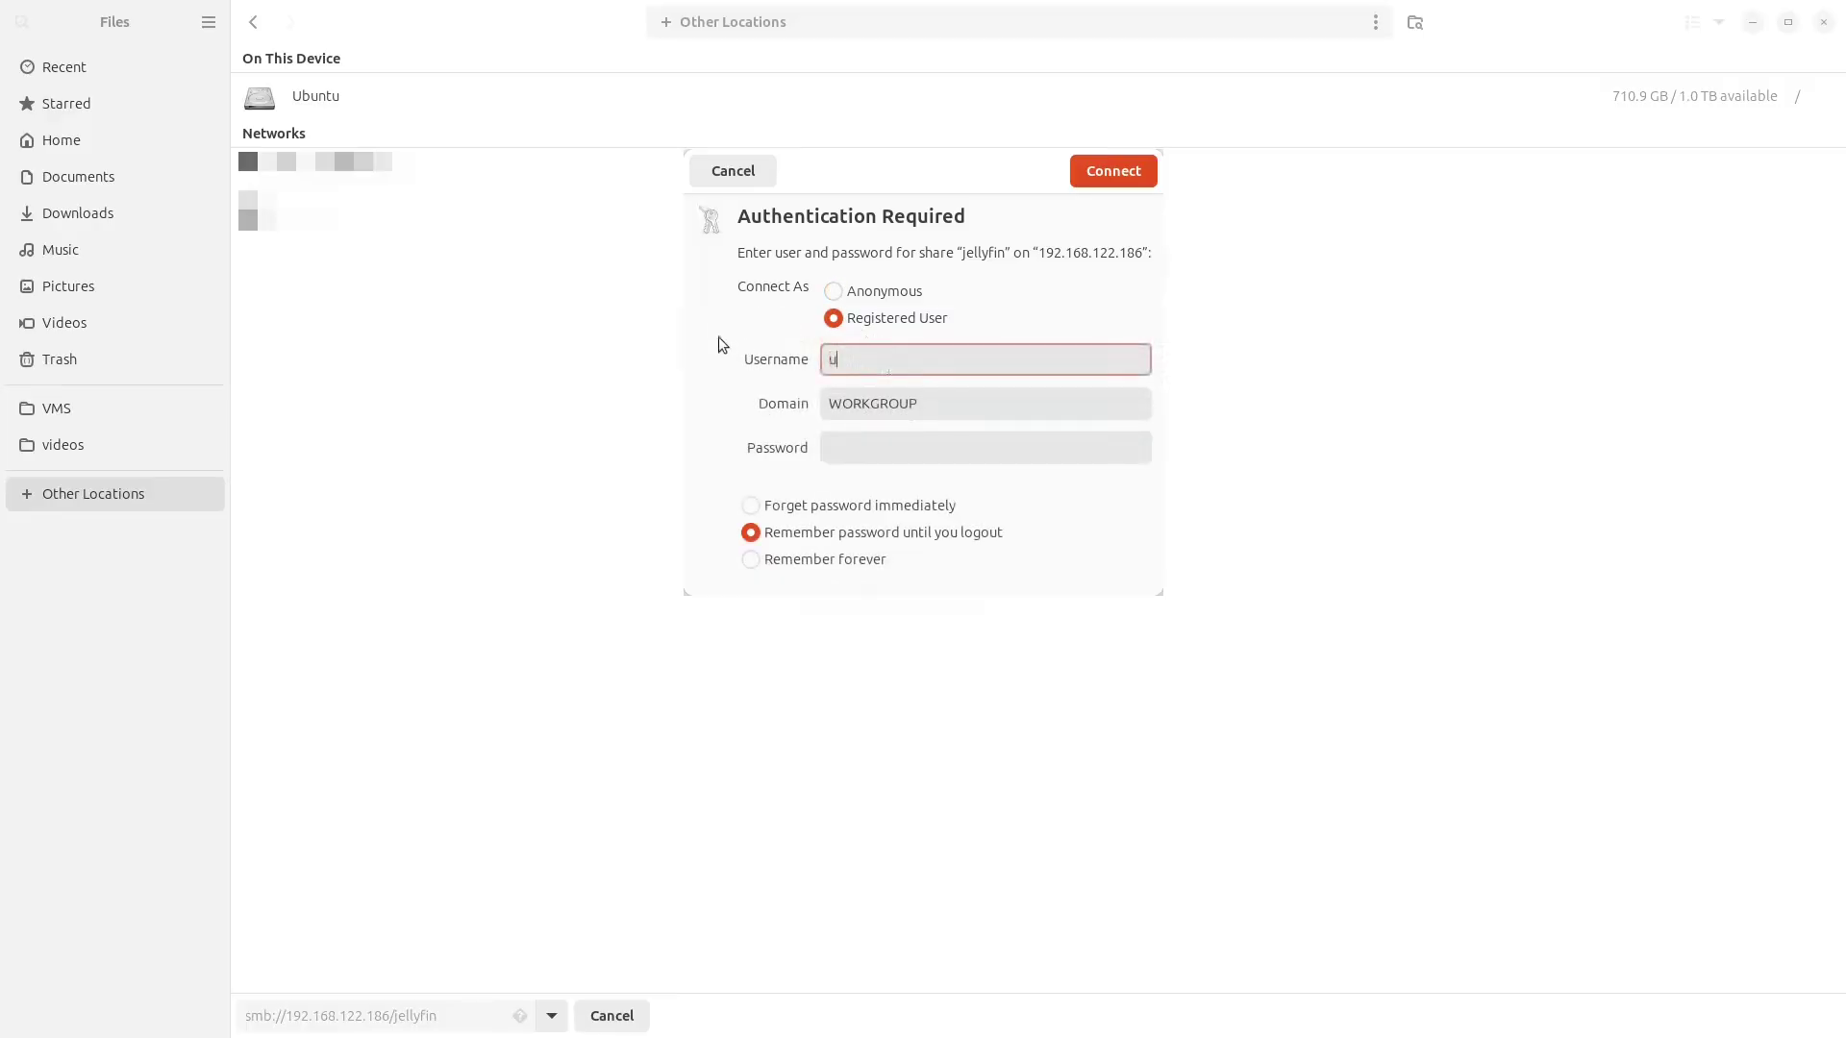
pyautogui.write('sr')
pyautogui.press('BackSpace')
pyautogui.write('er1')
pyautogui.click(948, 439)
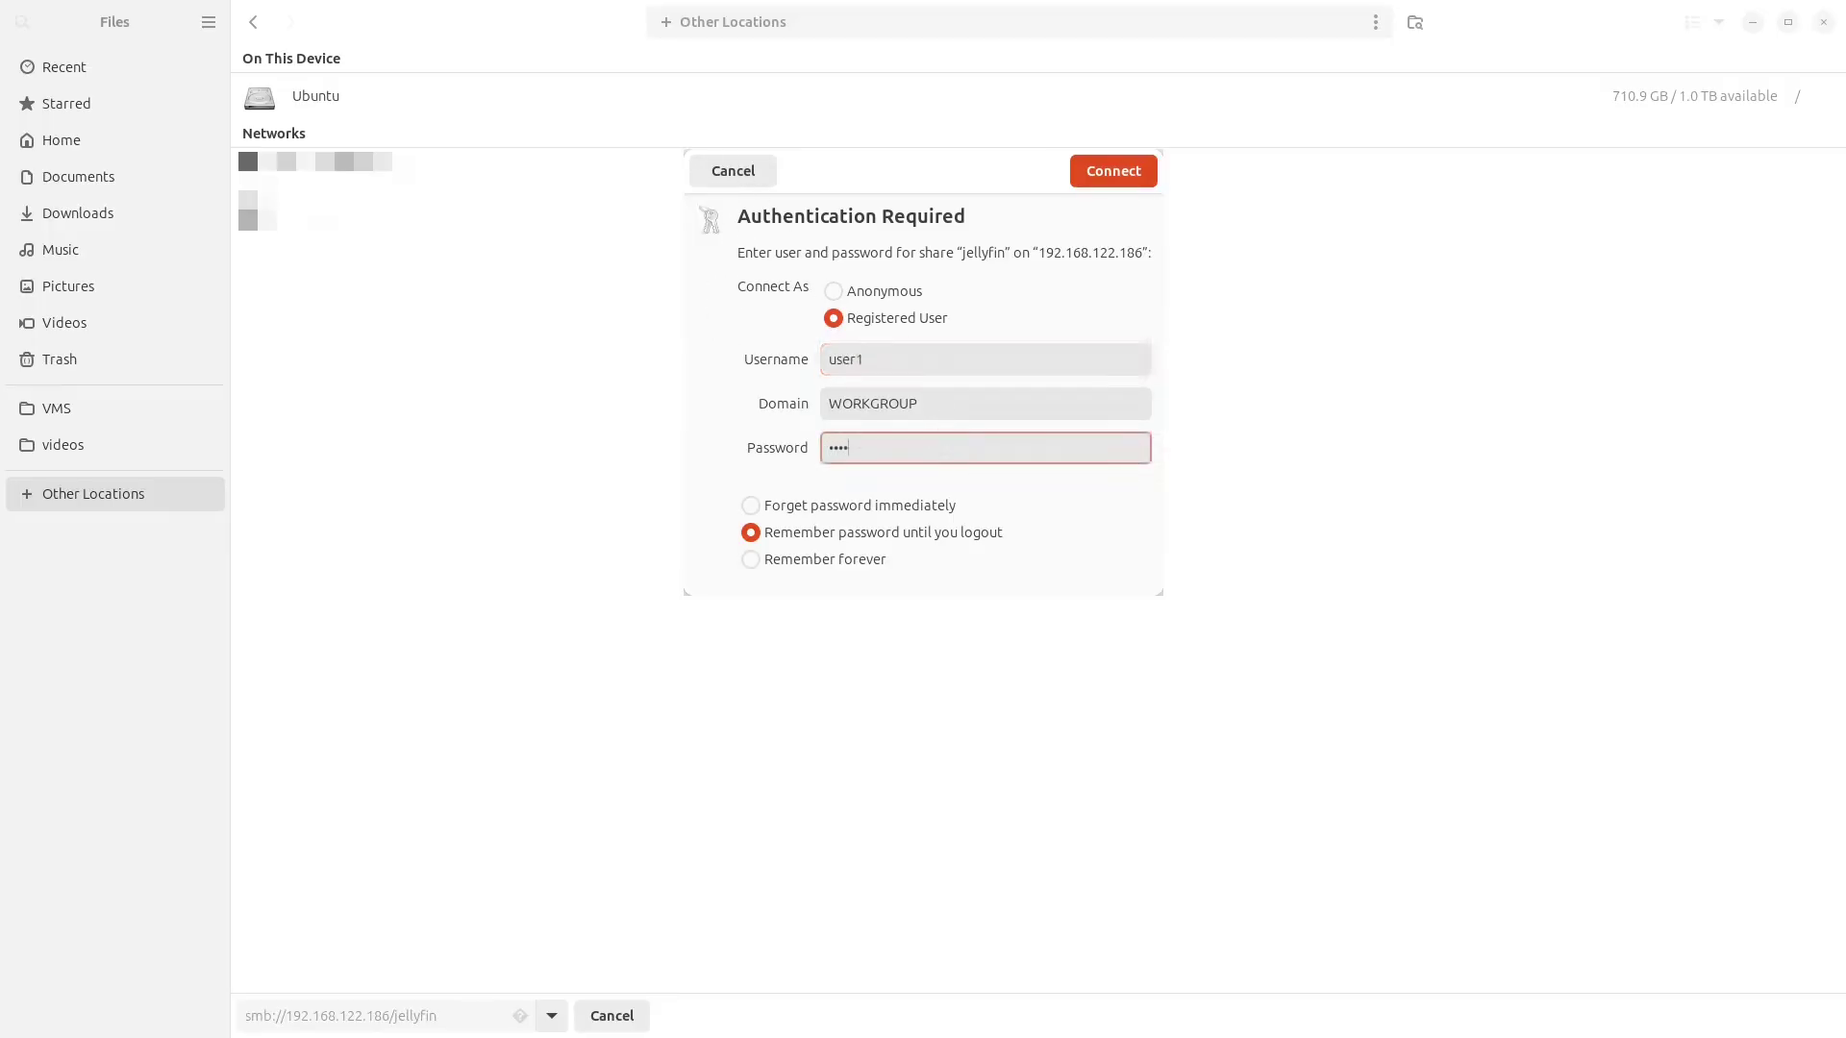
# Step: Open the jellyfin share and create a Movies folder in it
pyautogui.press('Return')
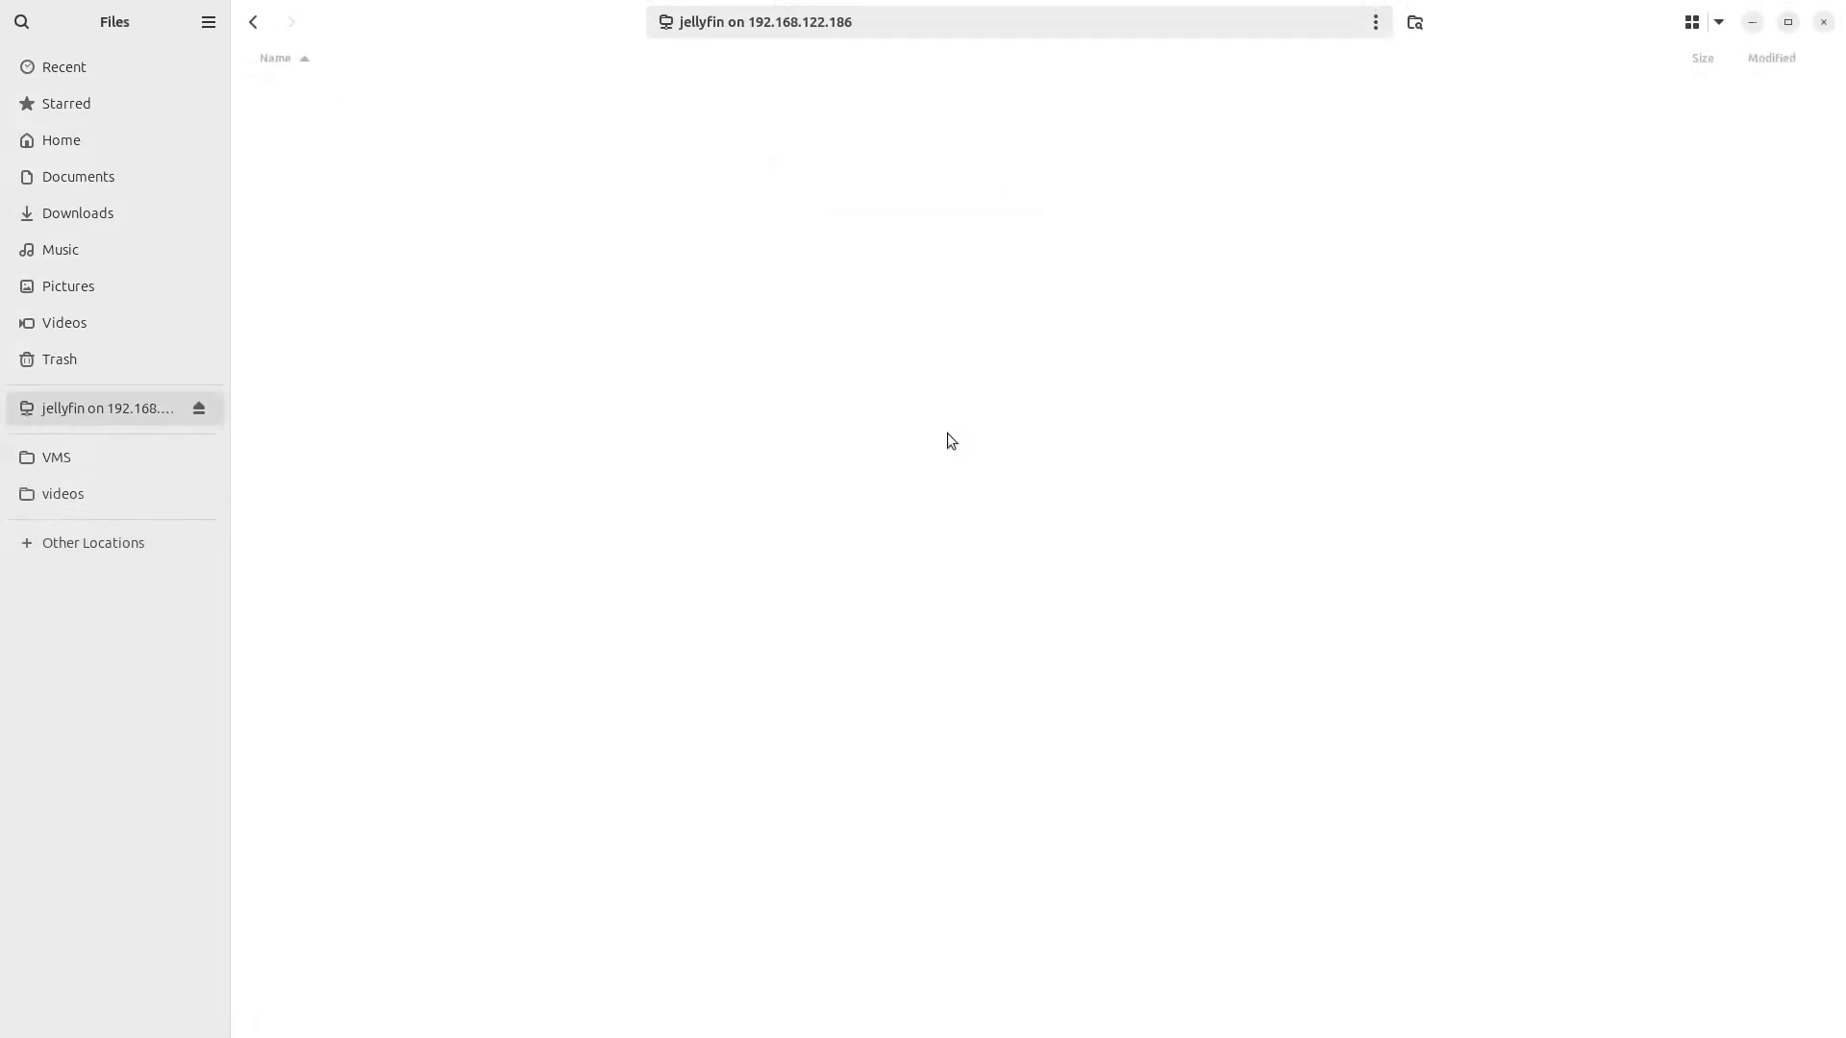
pyautogui.rightClick(789, 413)
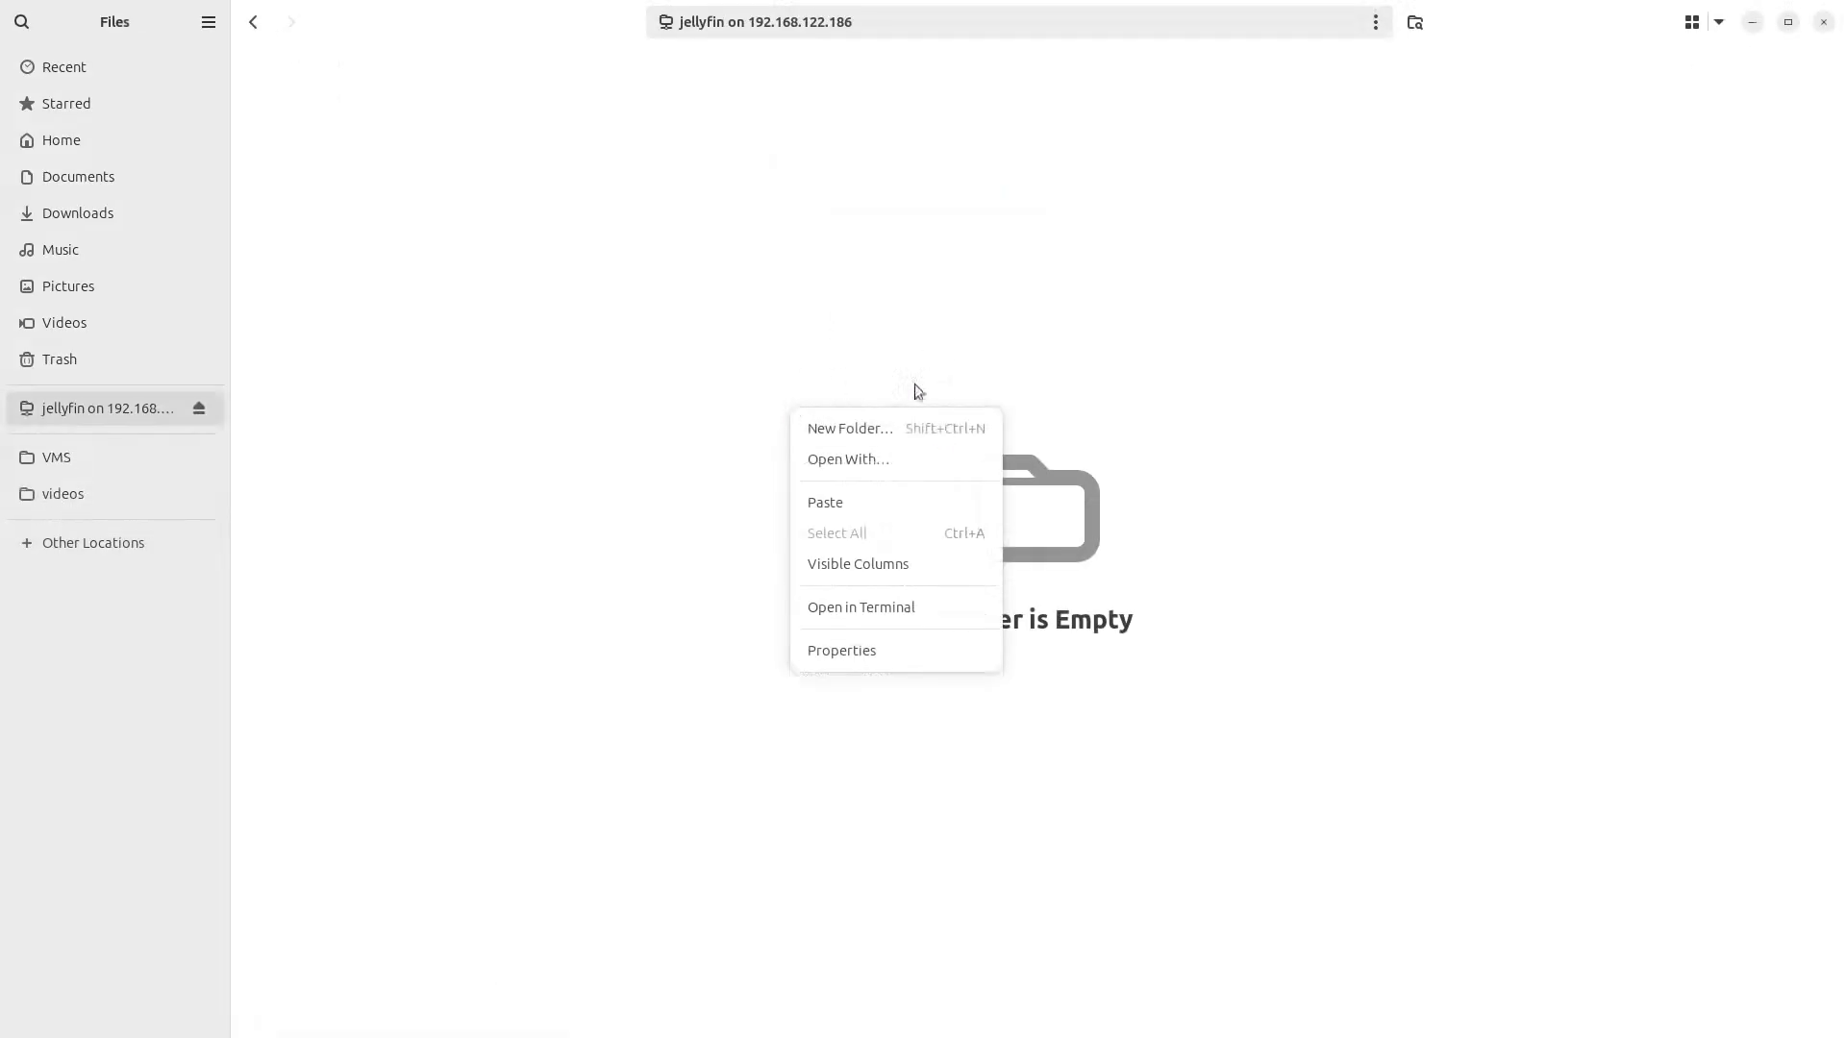
pyautogui.click(898, 431)
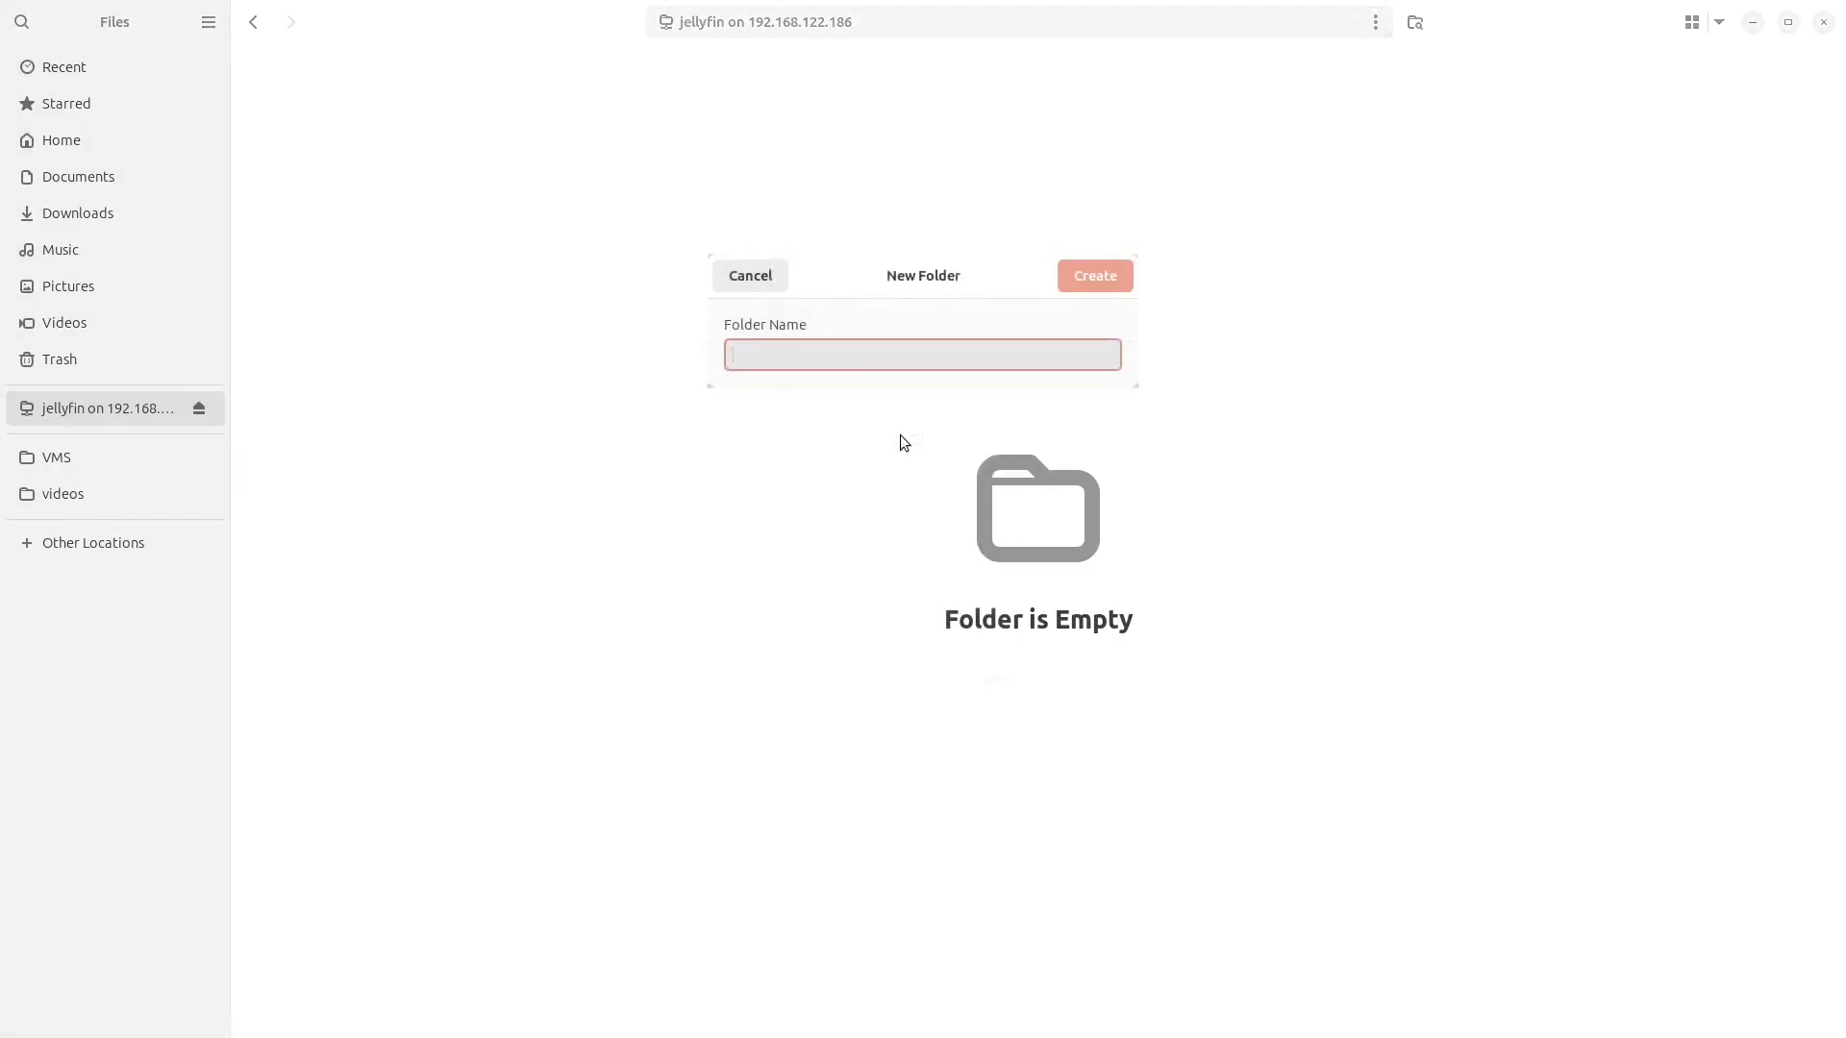
pyautogui.write('Movies')
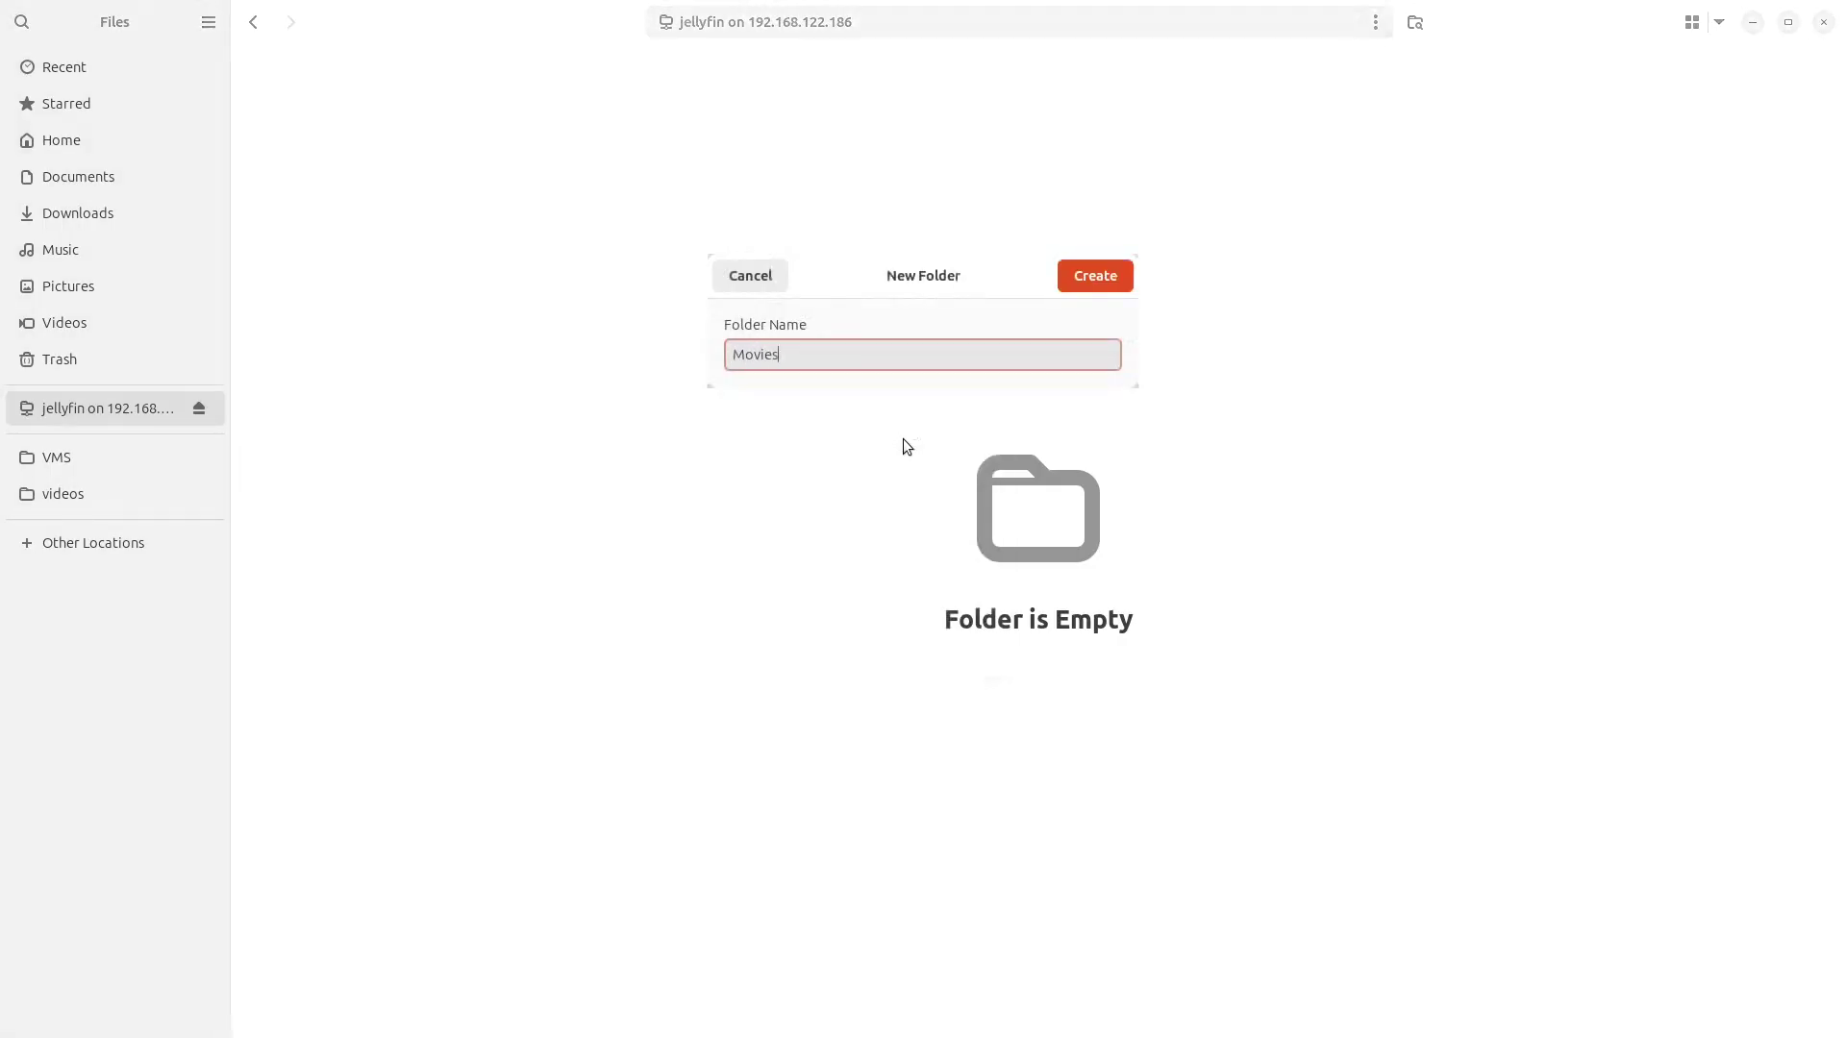
pyautogui.click(1097, 280)
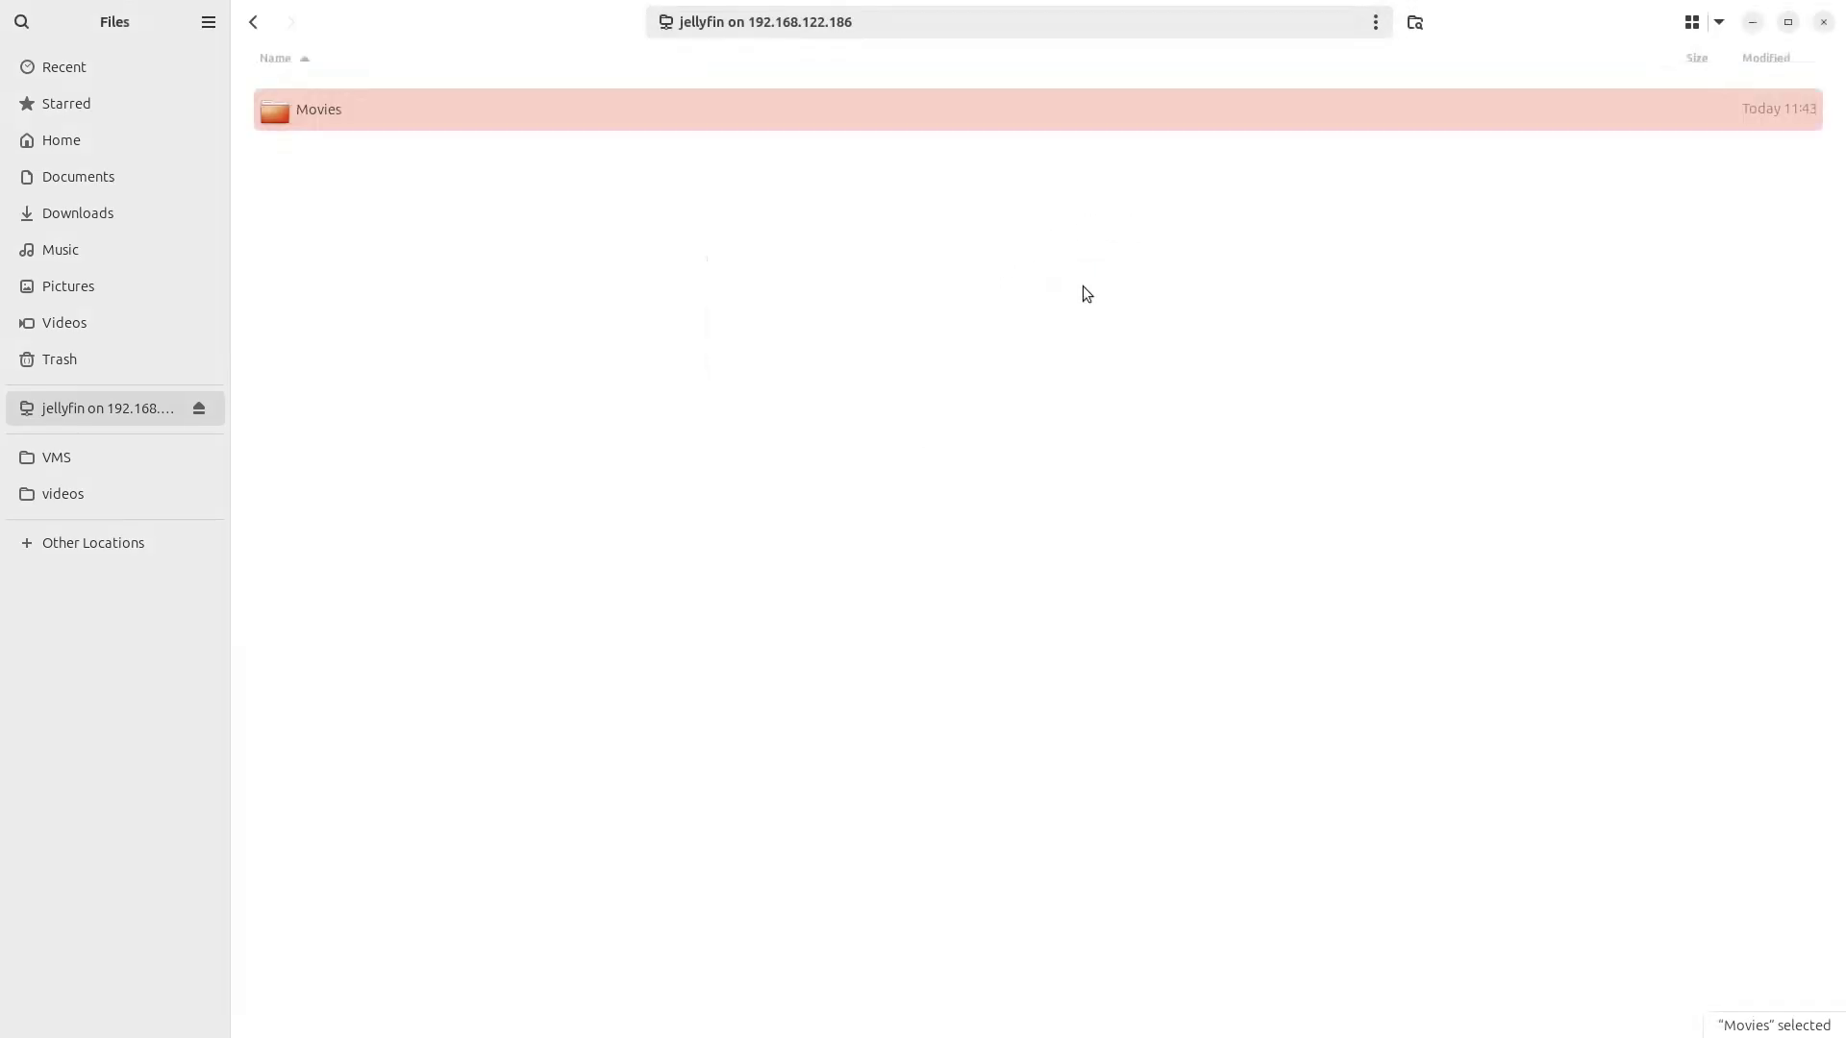
# Step: Create the Photos and Music_videos folders in the share
pyautogui.rightClick(1083, 293)
pyautogui.click(1145, 312)
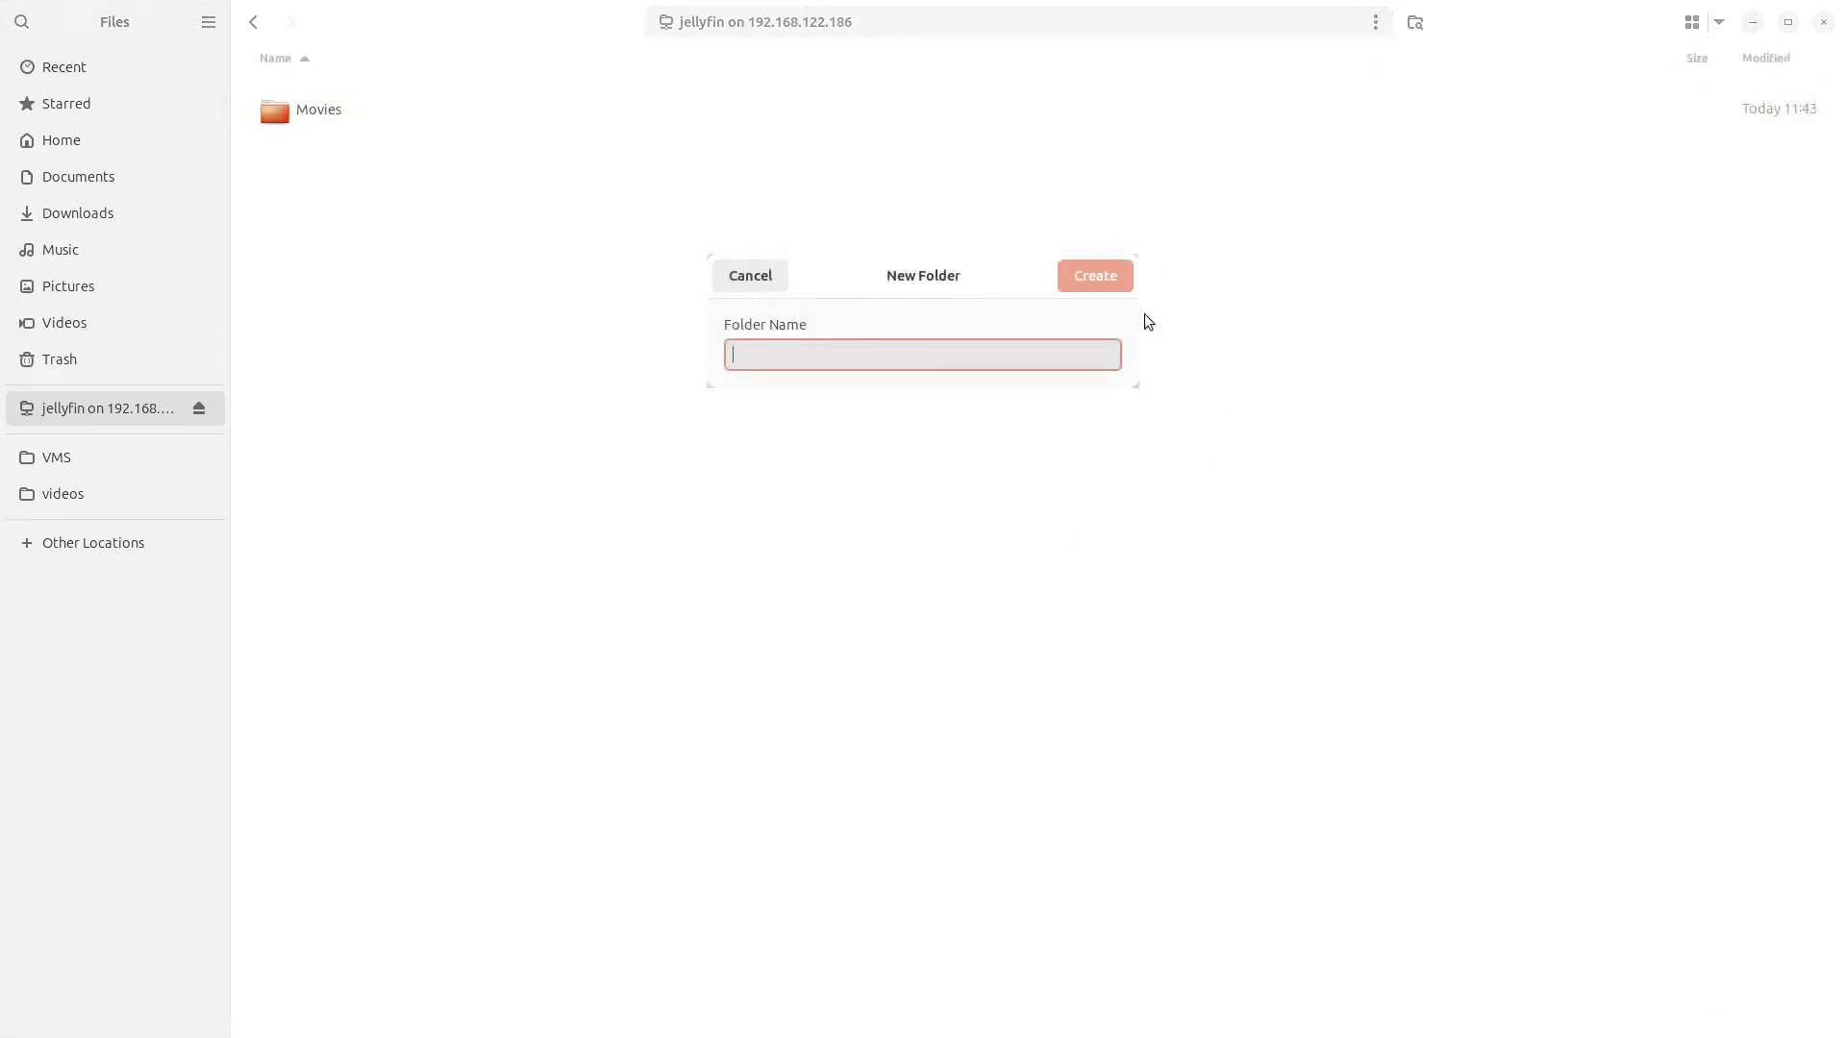
pyautogui.write('Ph')
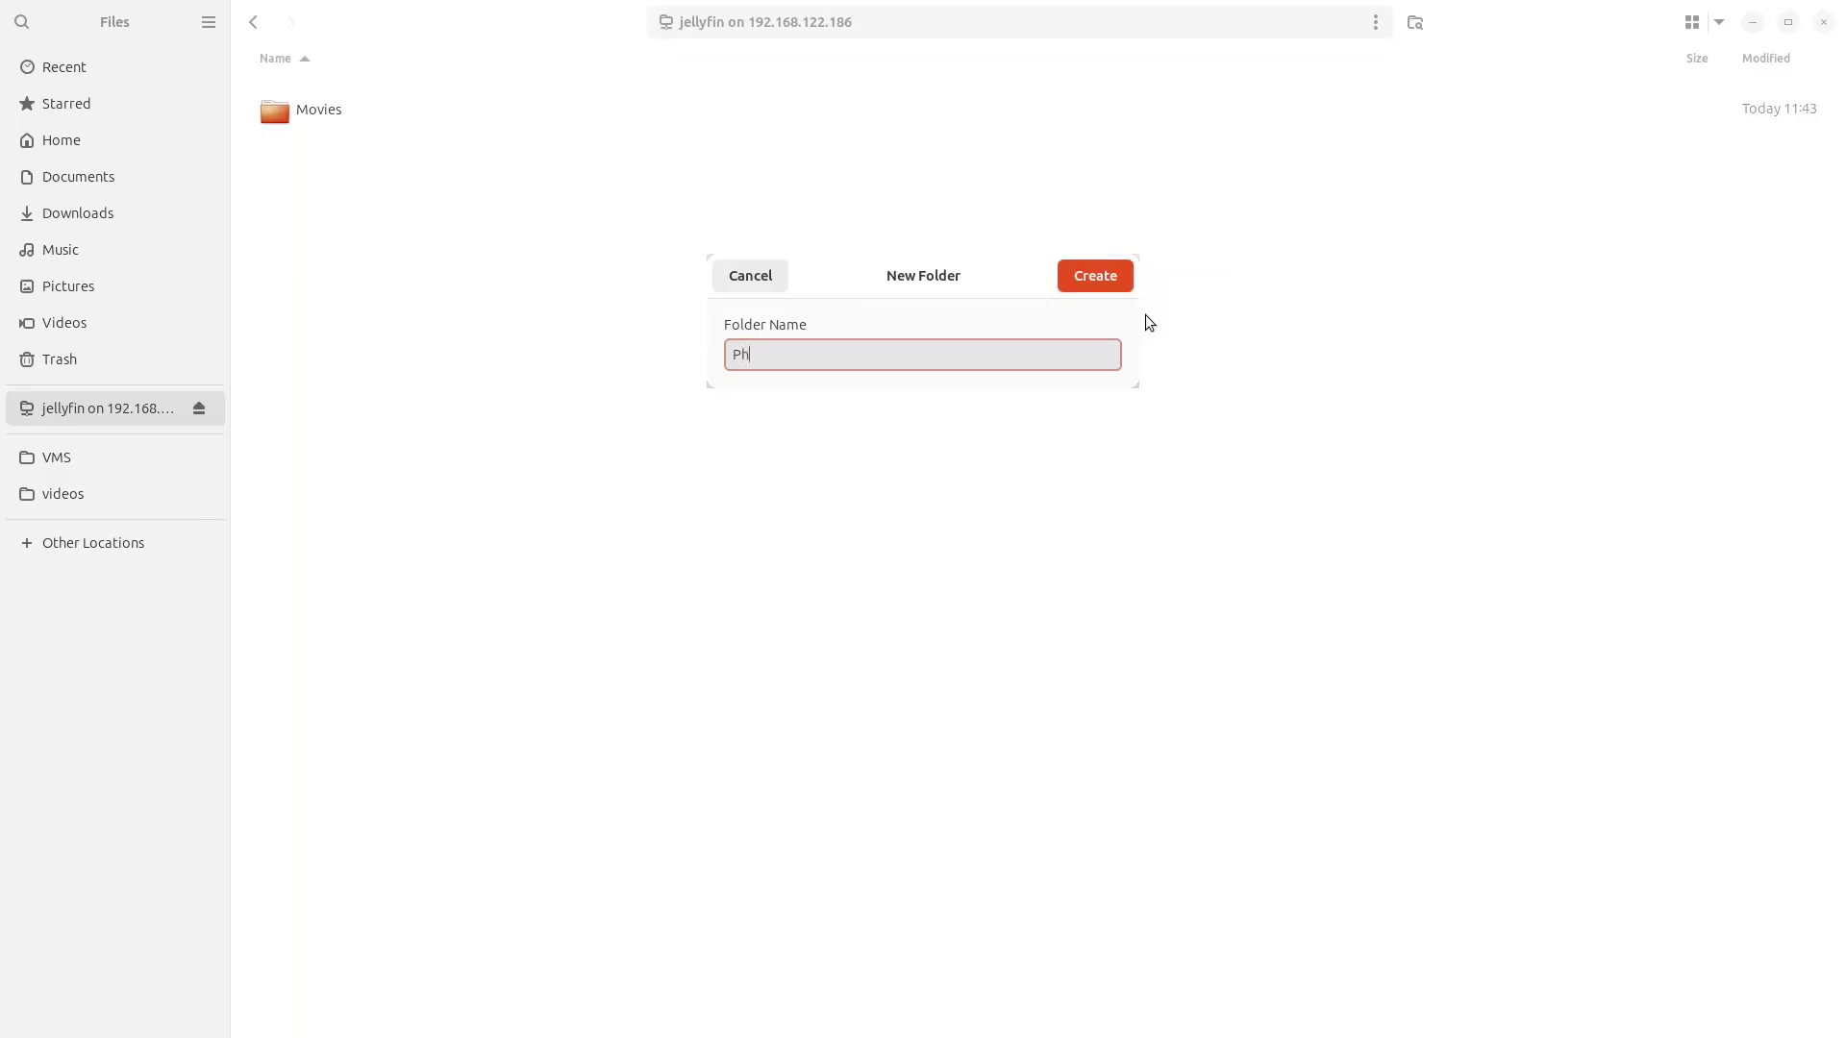
pyautogui.write('otos')
pyautogui.click(1099, 279)
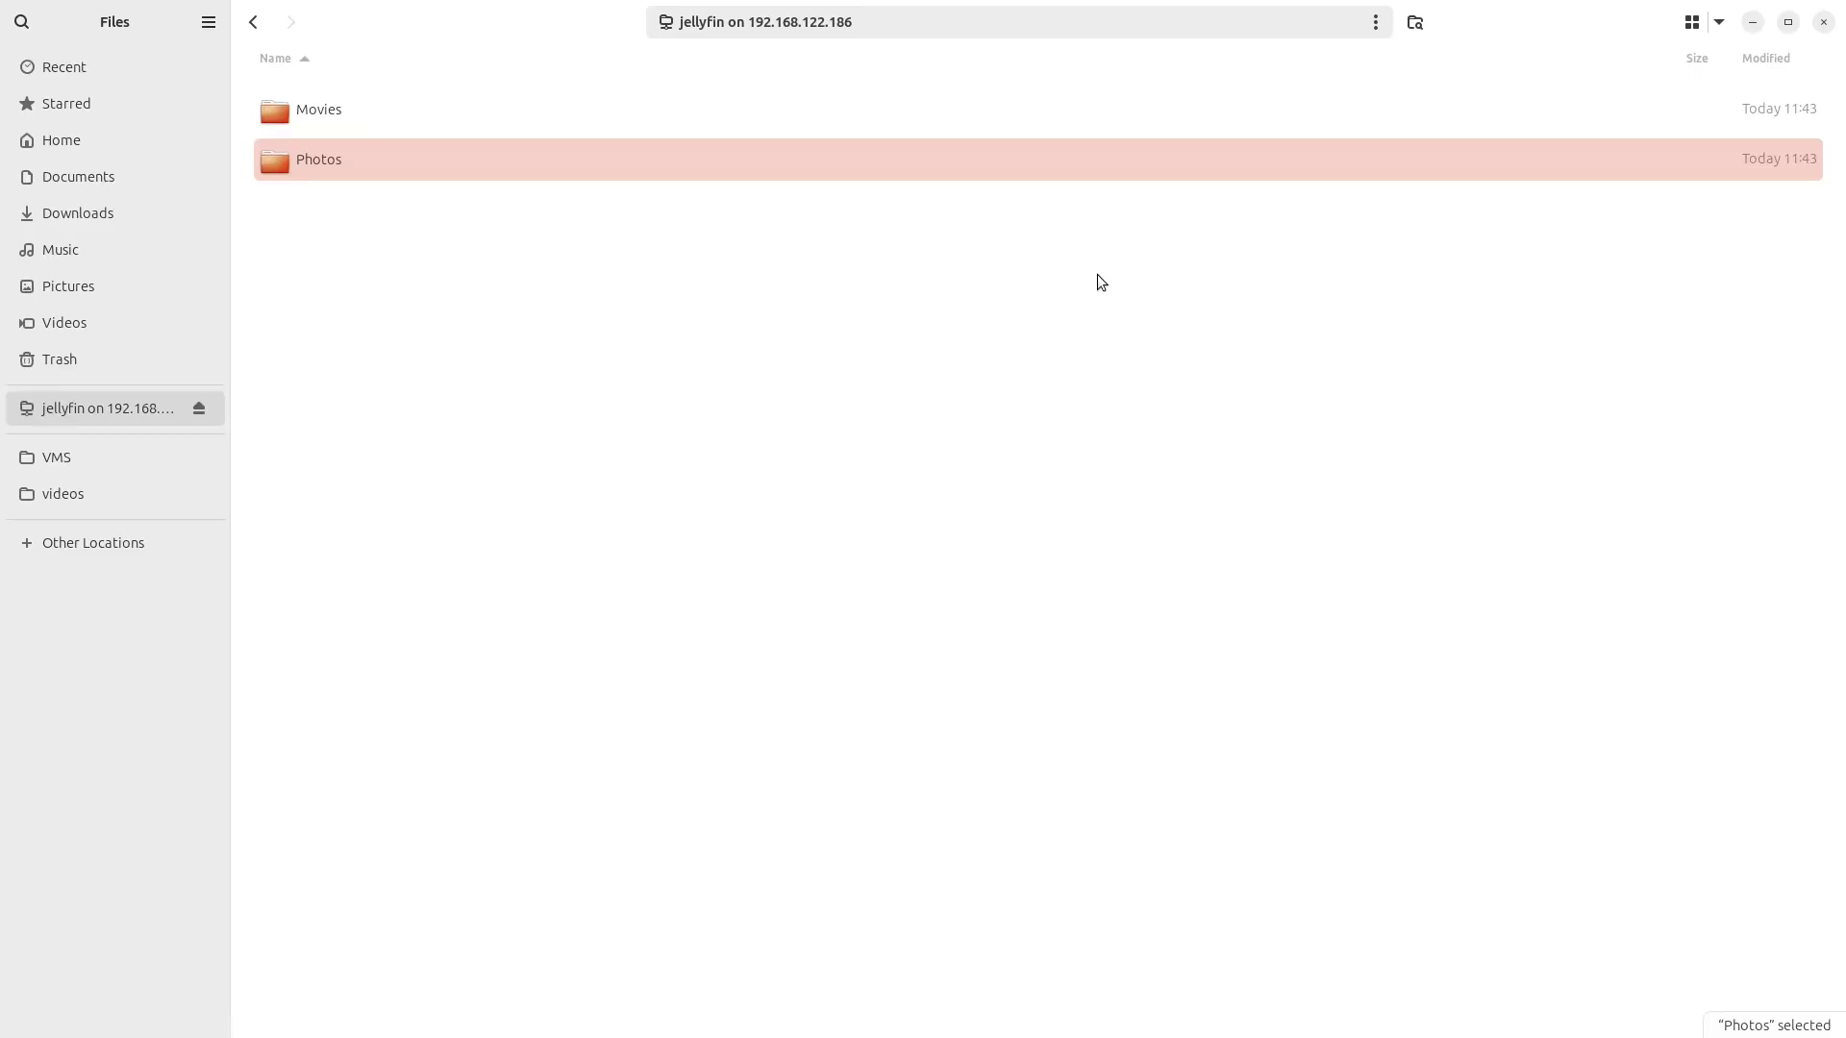
pyautogui.rightClick(1098, 282)
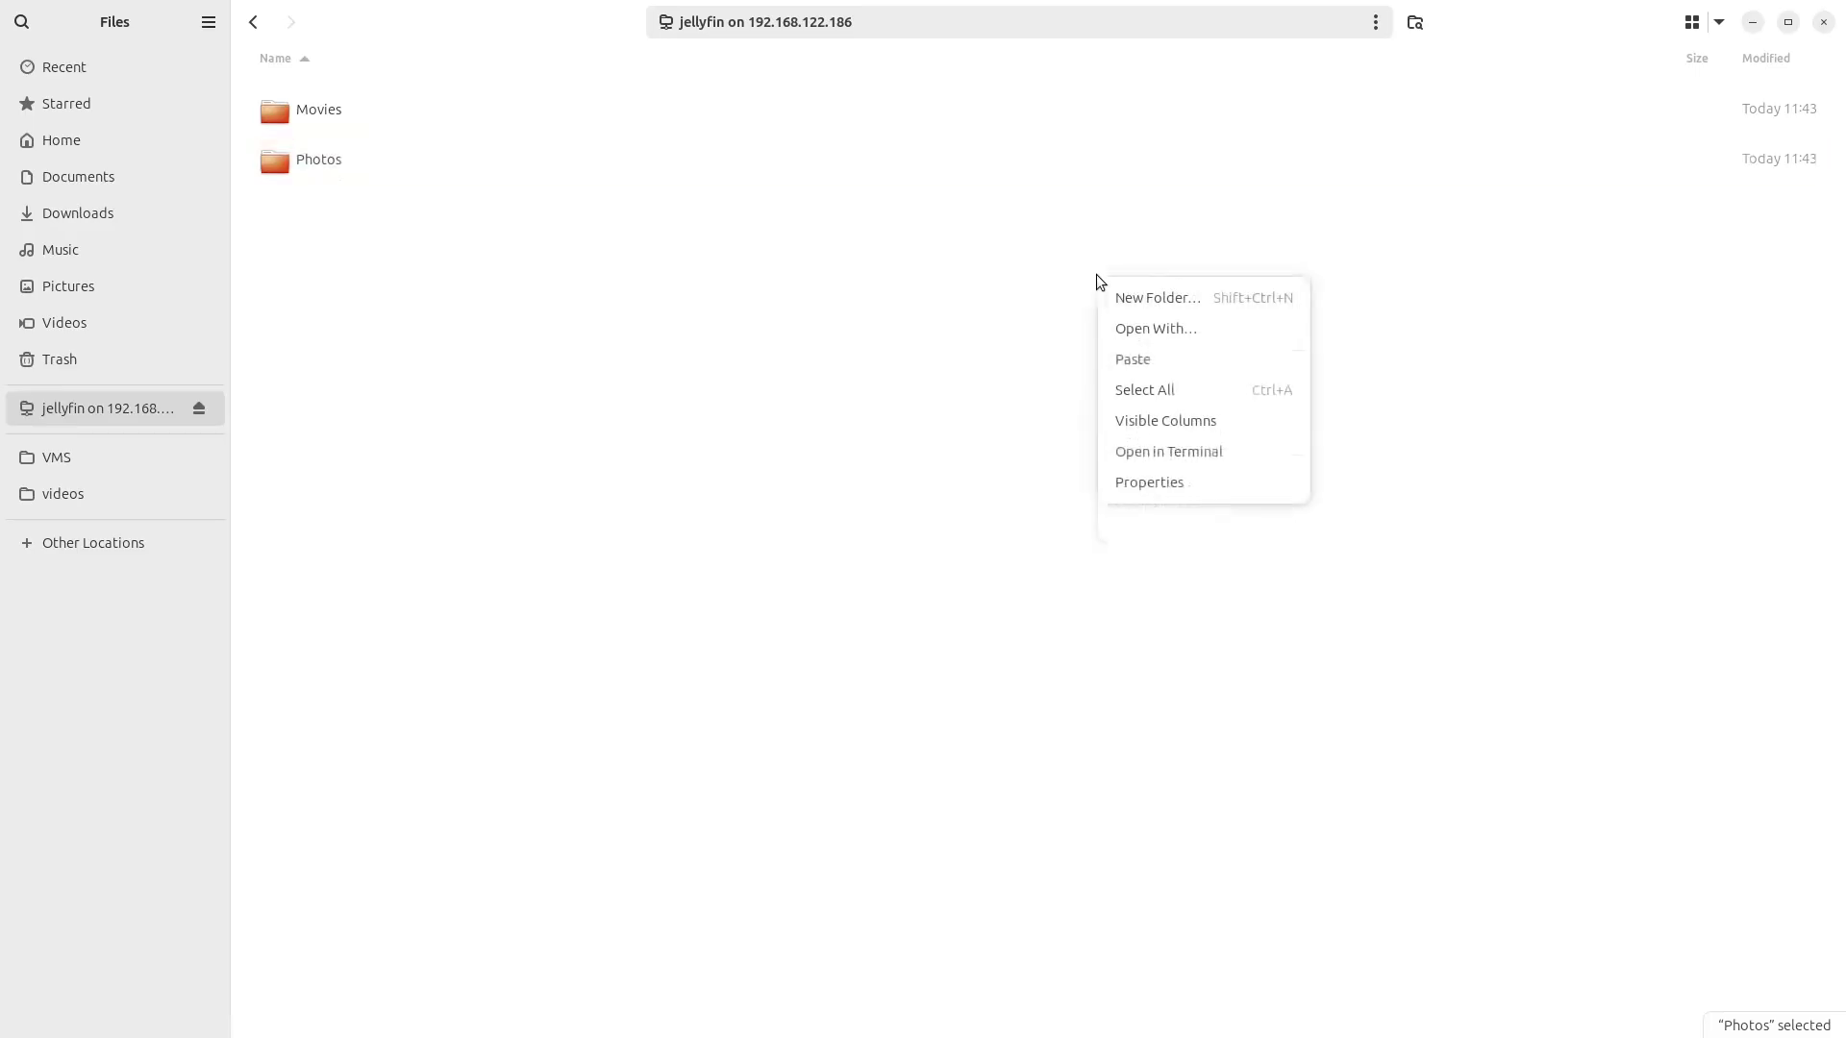
pyautogui.click(1168, 300)
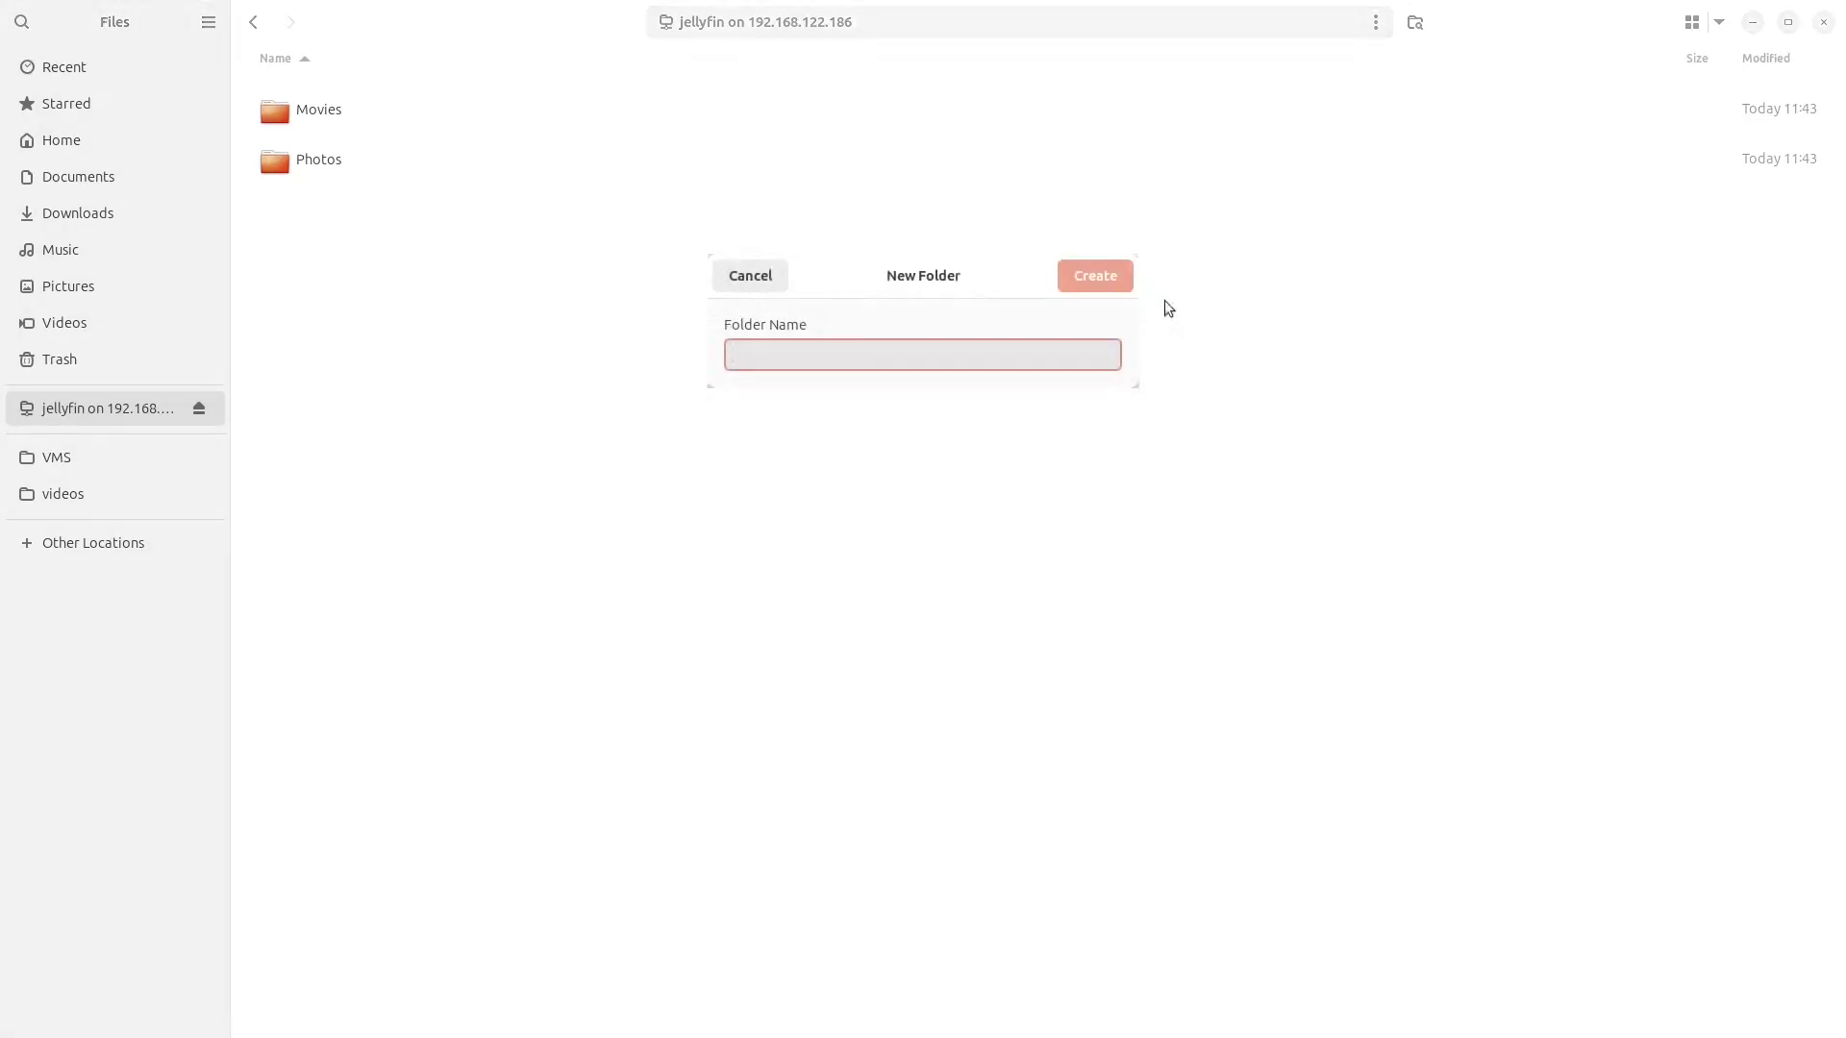
pyautogui.write('Music')
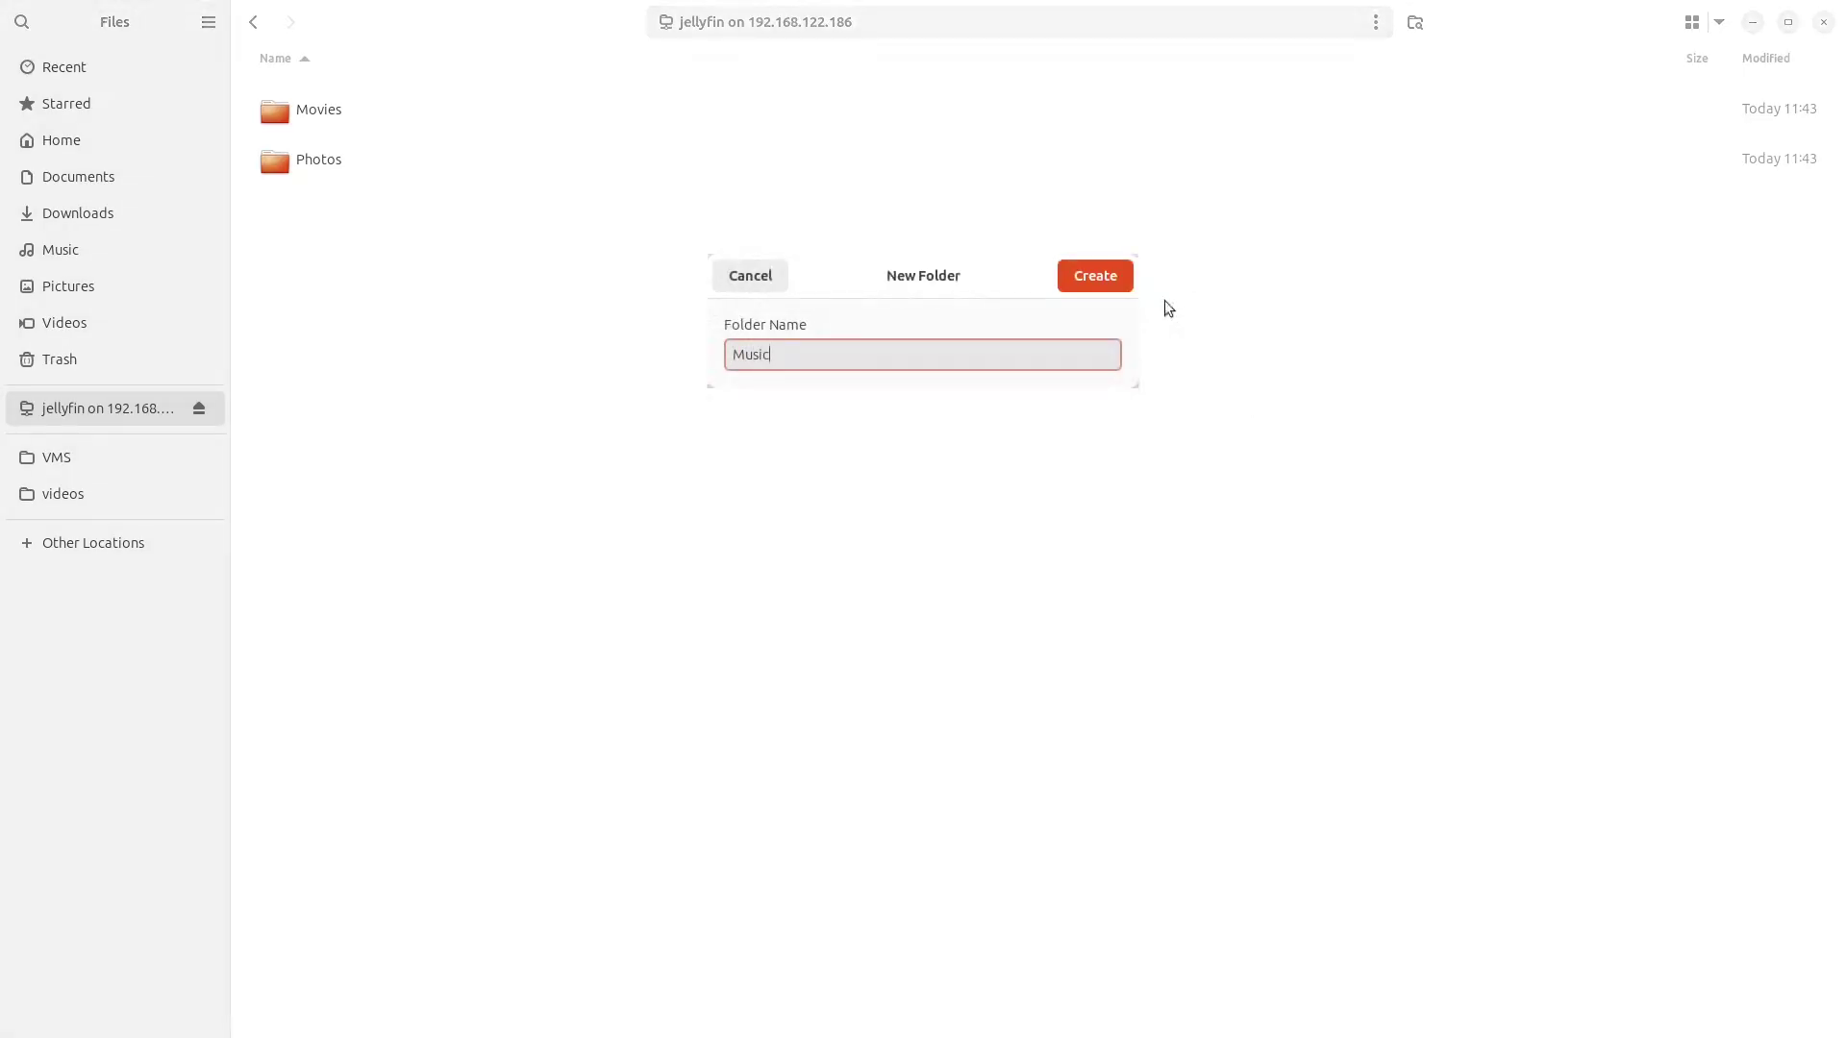
pyautogui.write('_vide')
pyautogui.write('os')
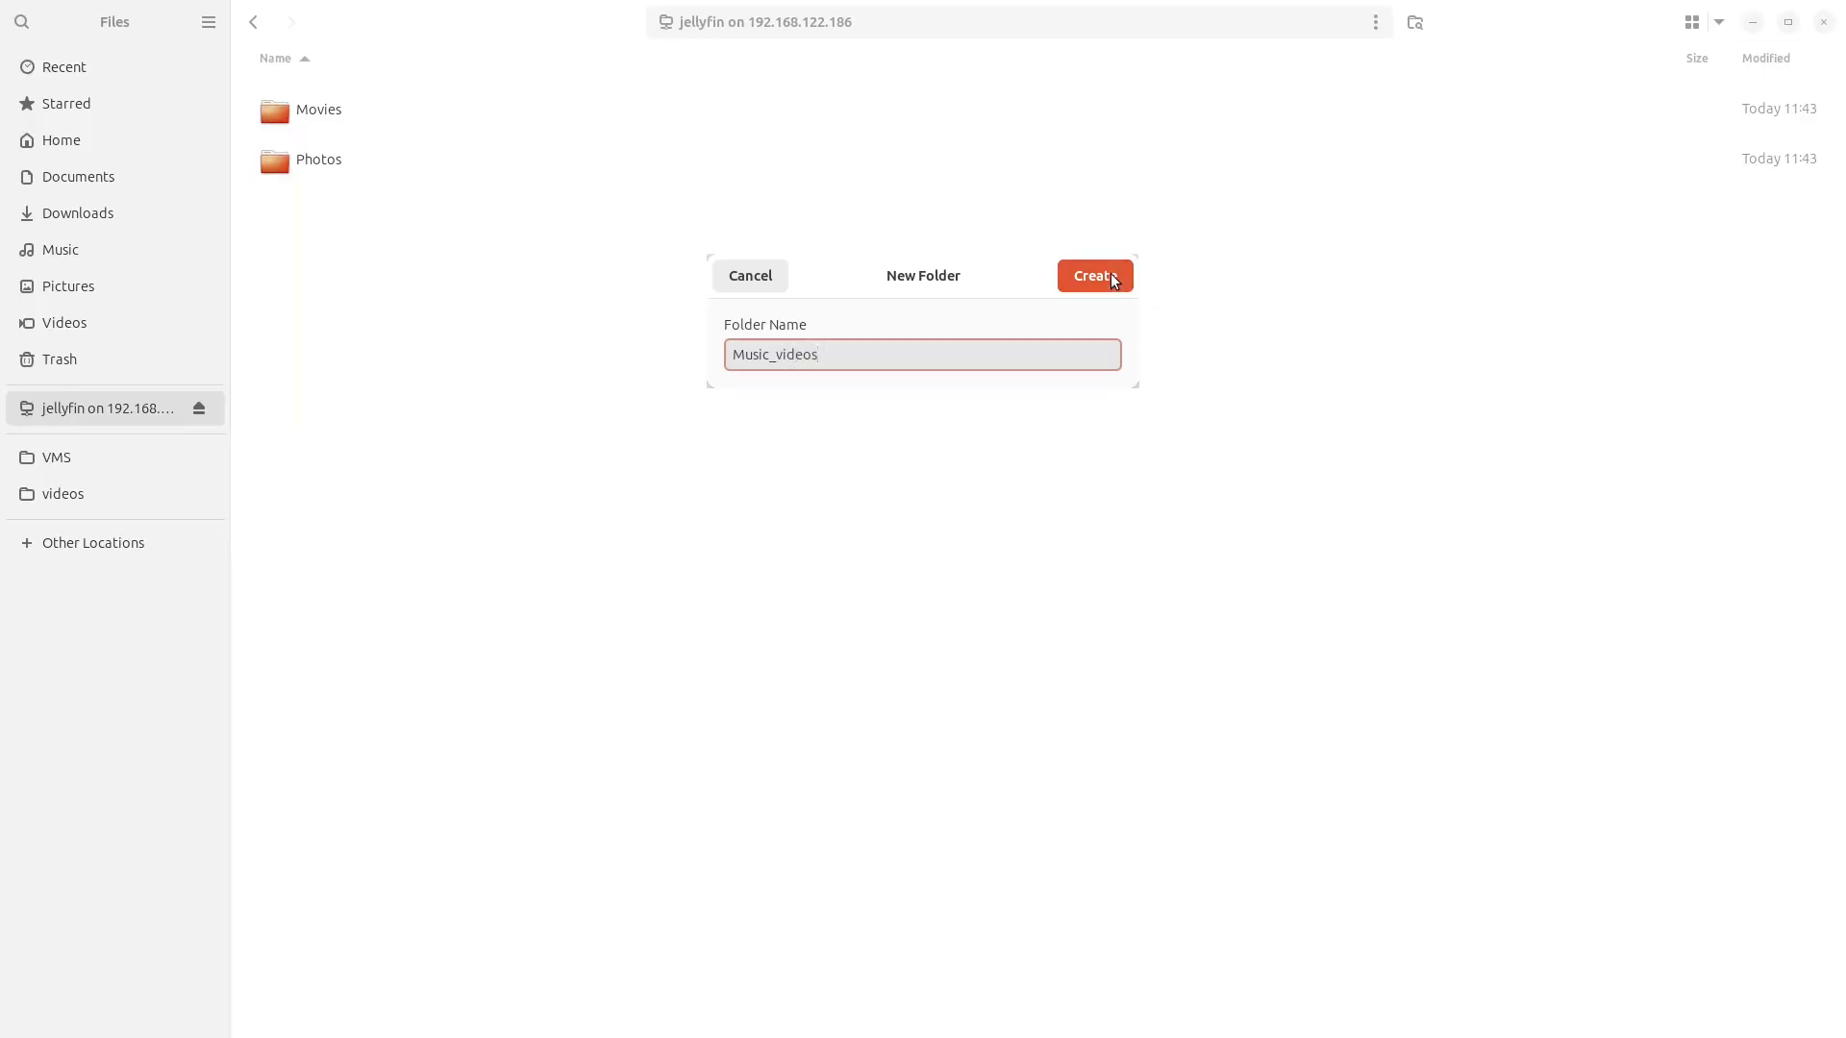
pyautogui.click(1113, 280)
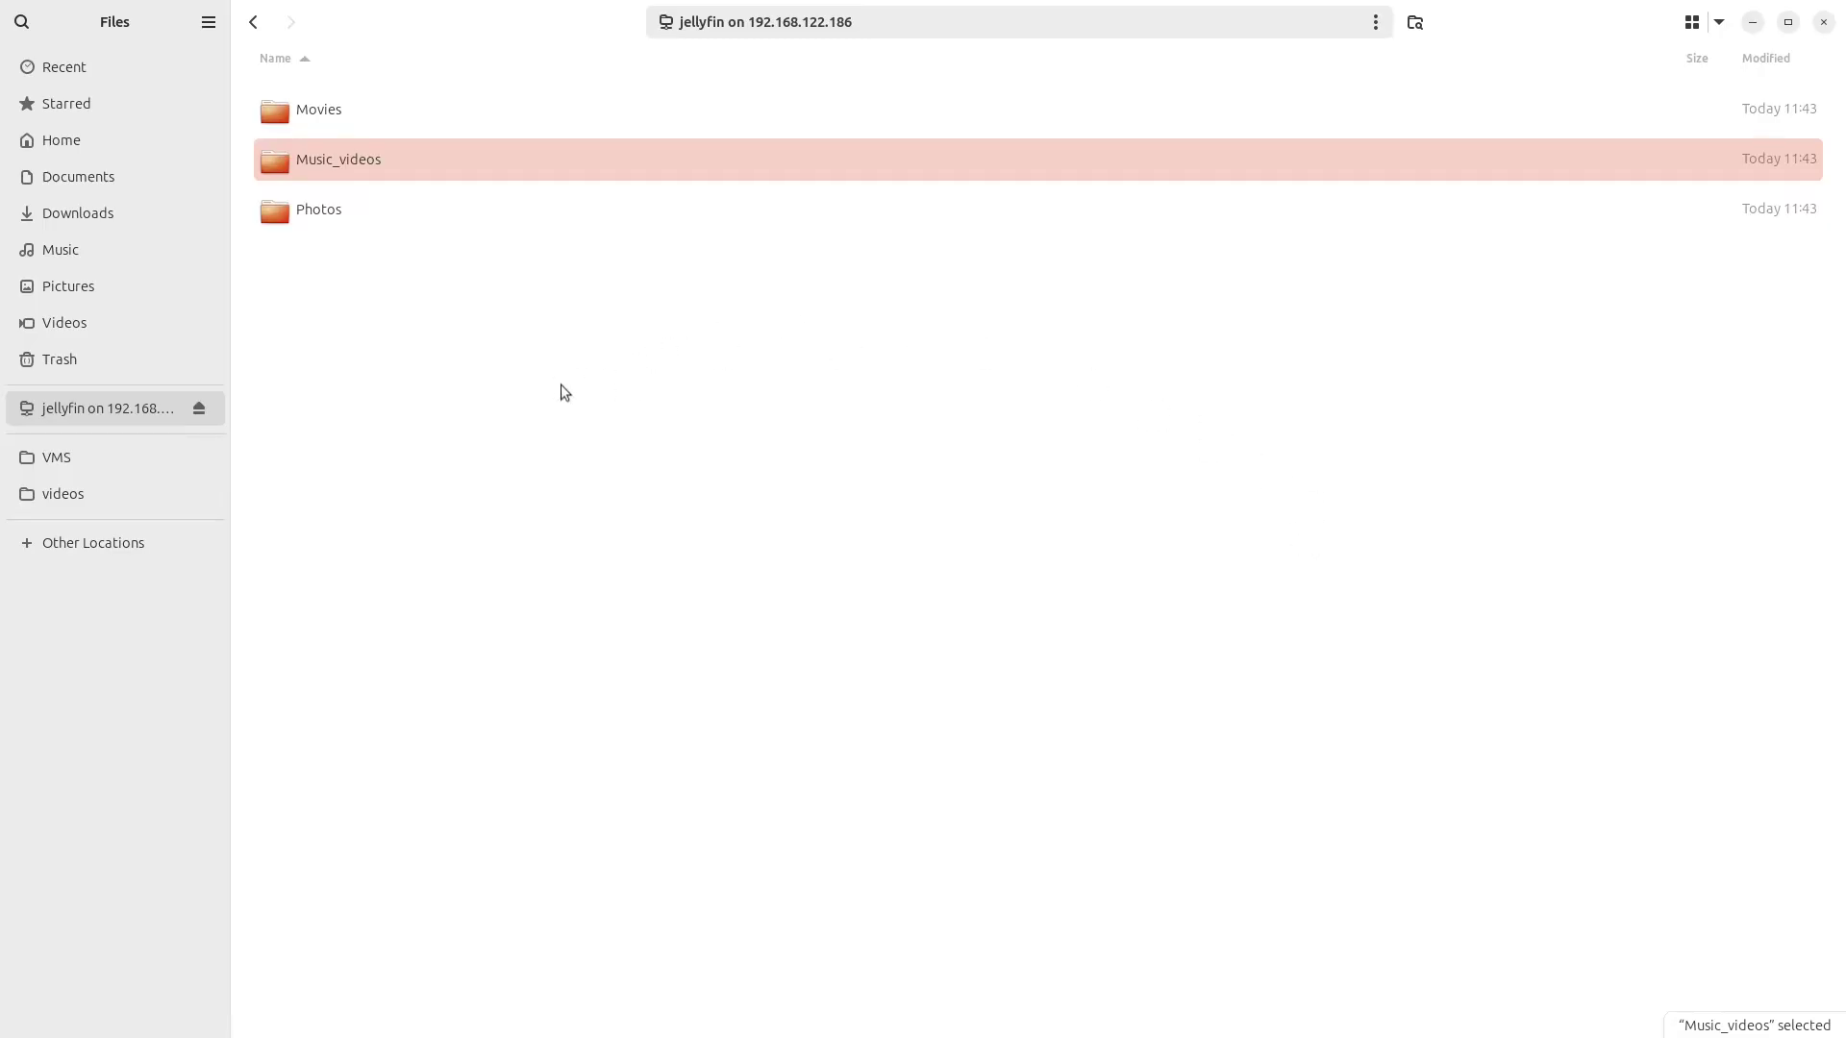
# Step: Find Jellyfin through an Apps > Discover Apps search and open its details page
pyautogui.click(1755, 23)
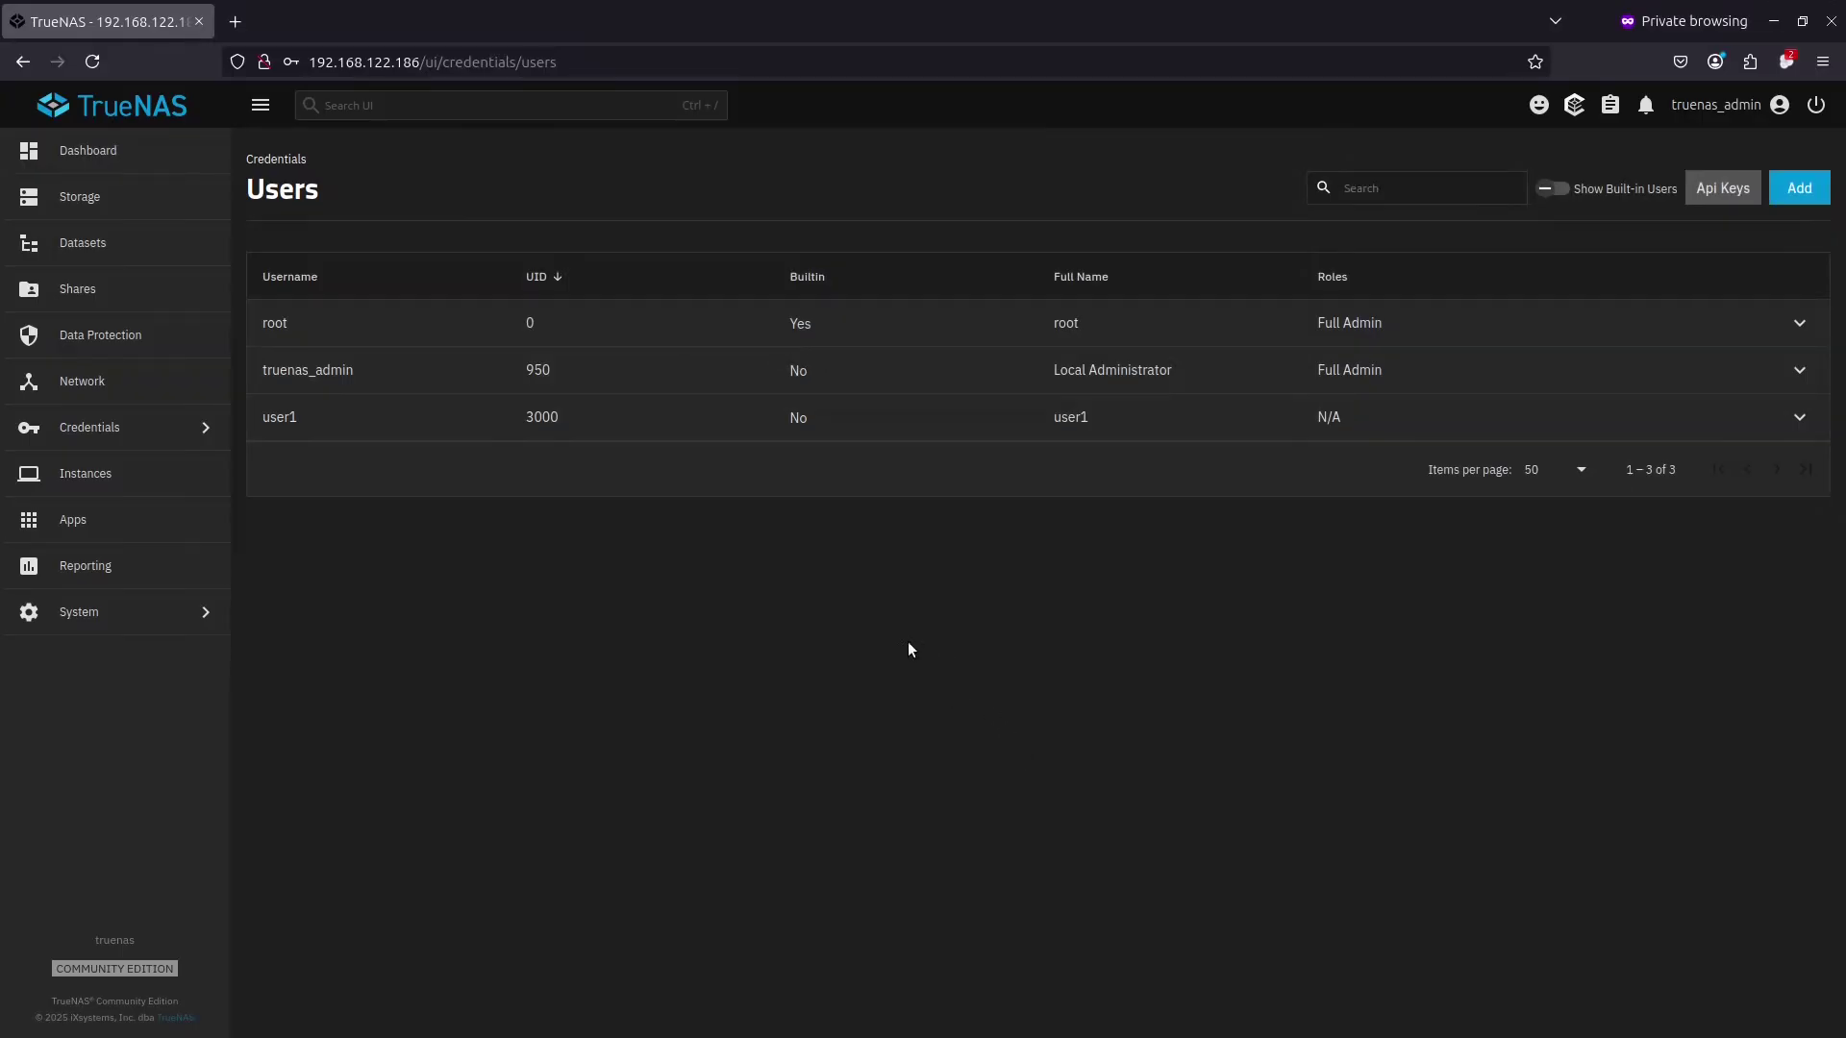
pyautogui.click(47, 524)
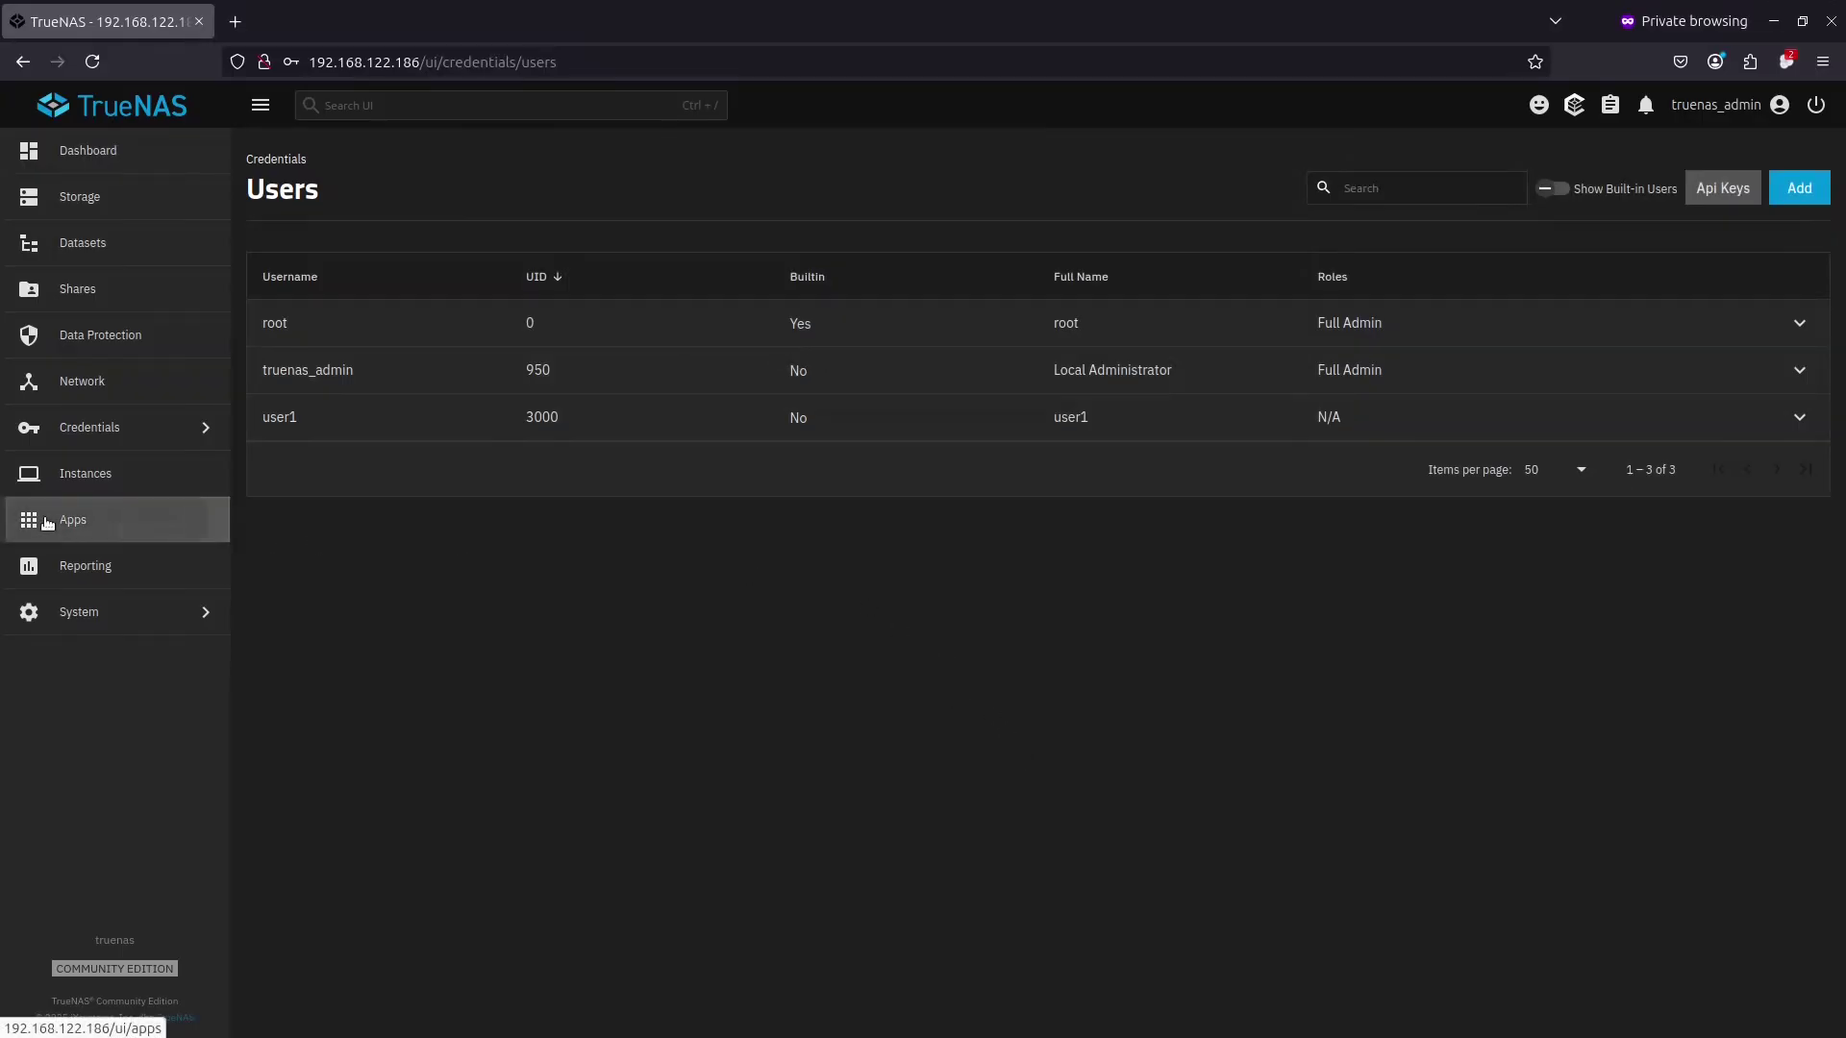
pyautogui.hotkey('alt', 'Left')
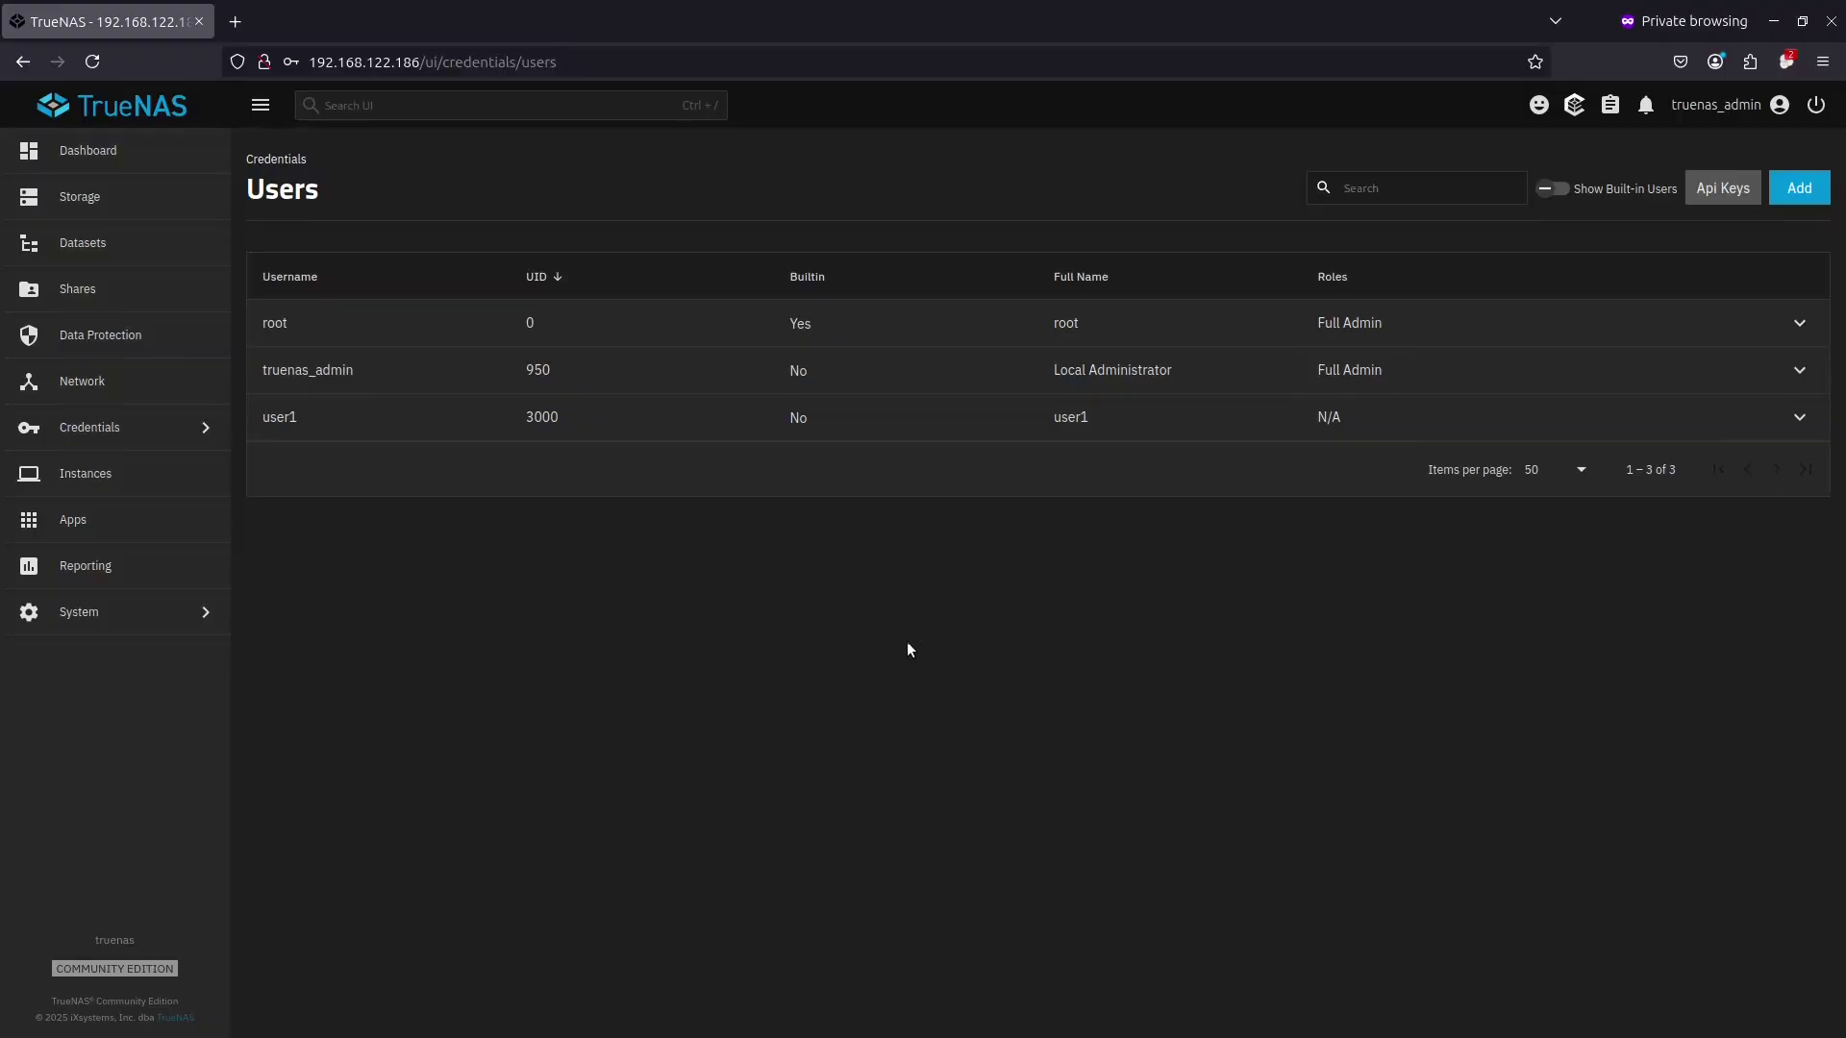
pyautogui.click(48, 523)
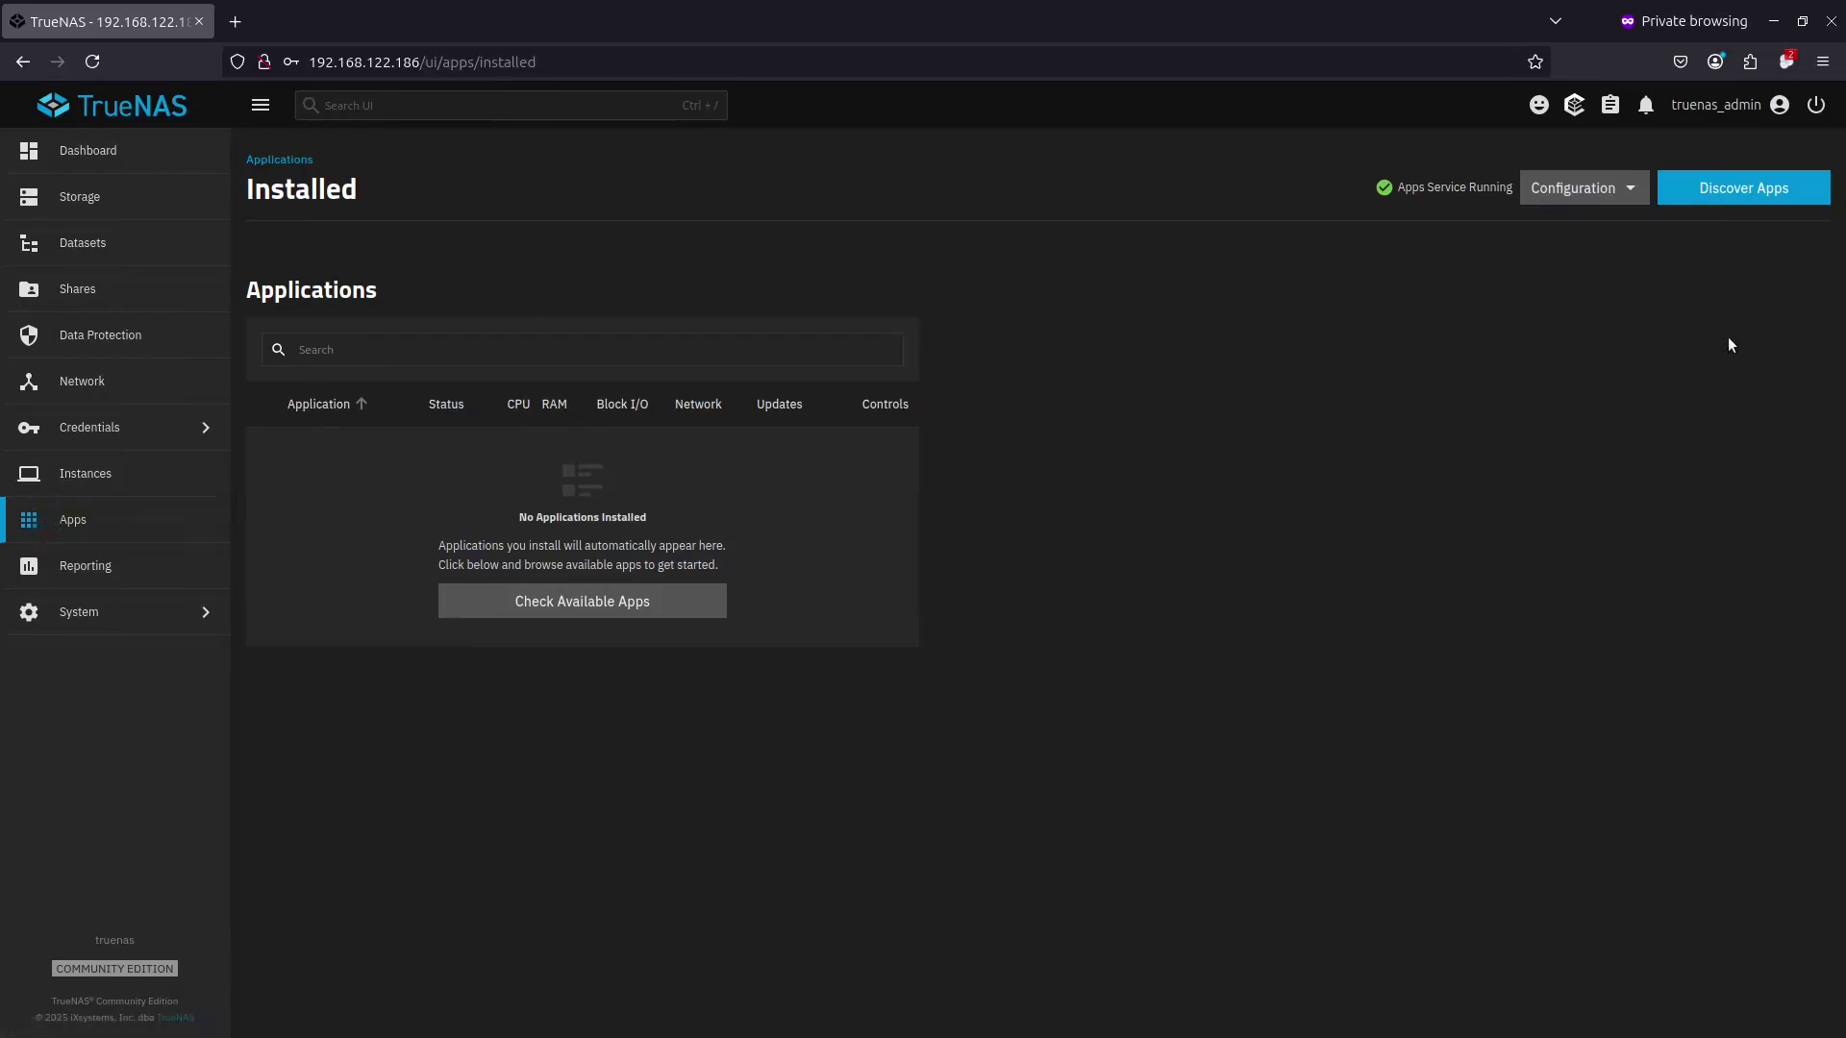
pyautogui.click(1744, 189)
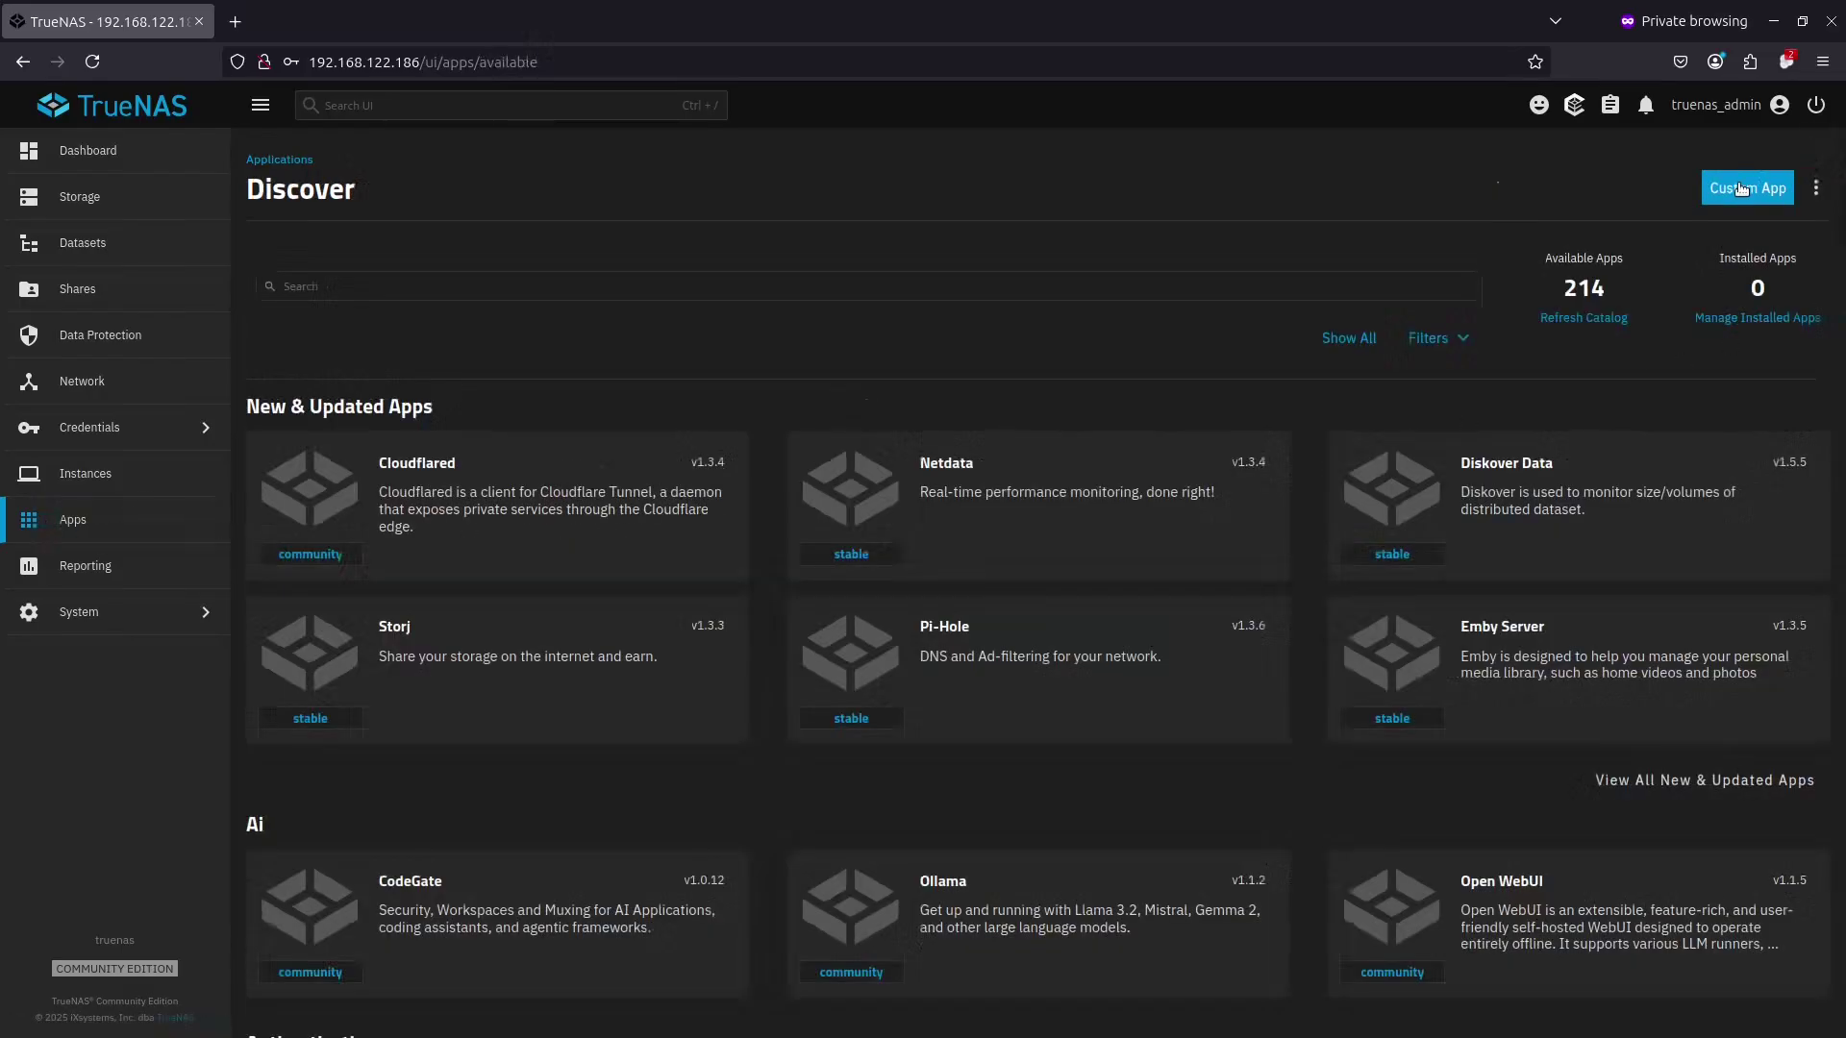
pyautogui.click(483, 285)
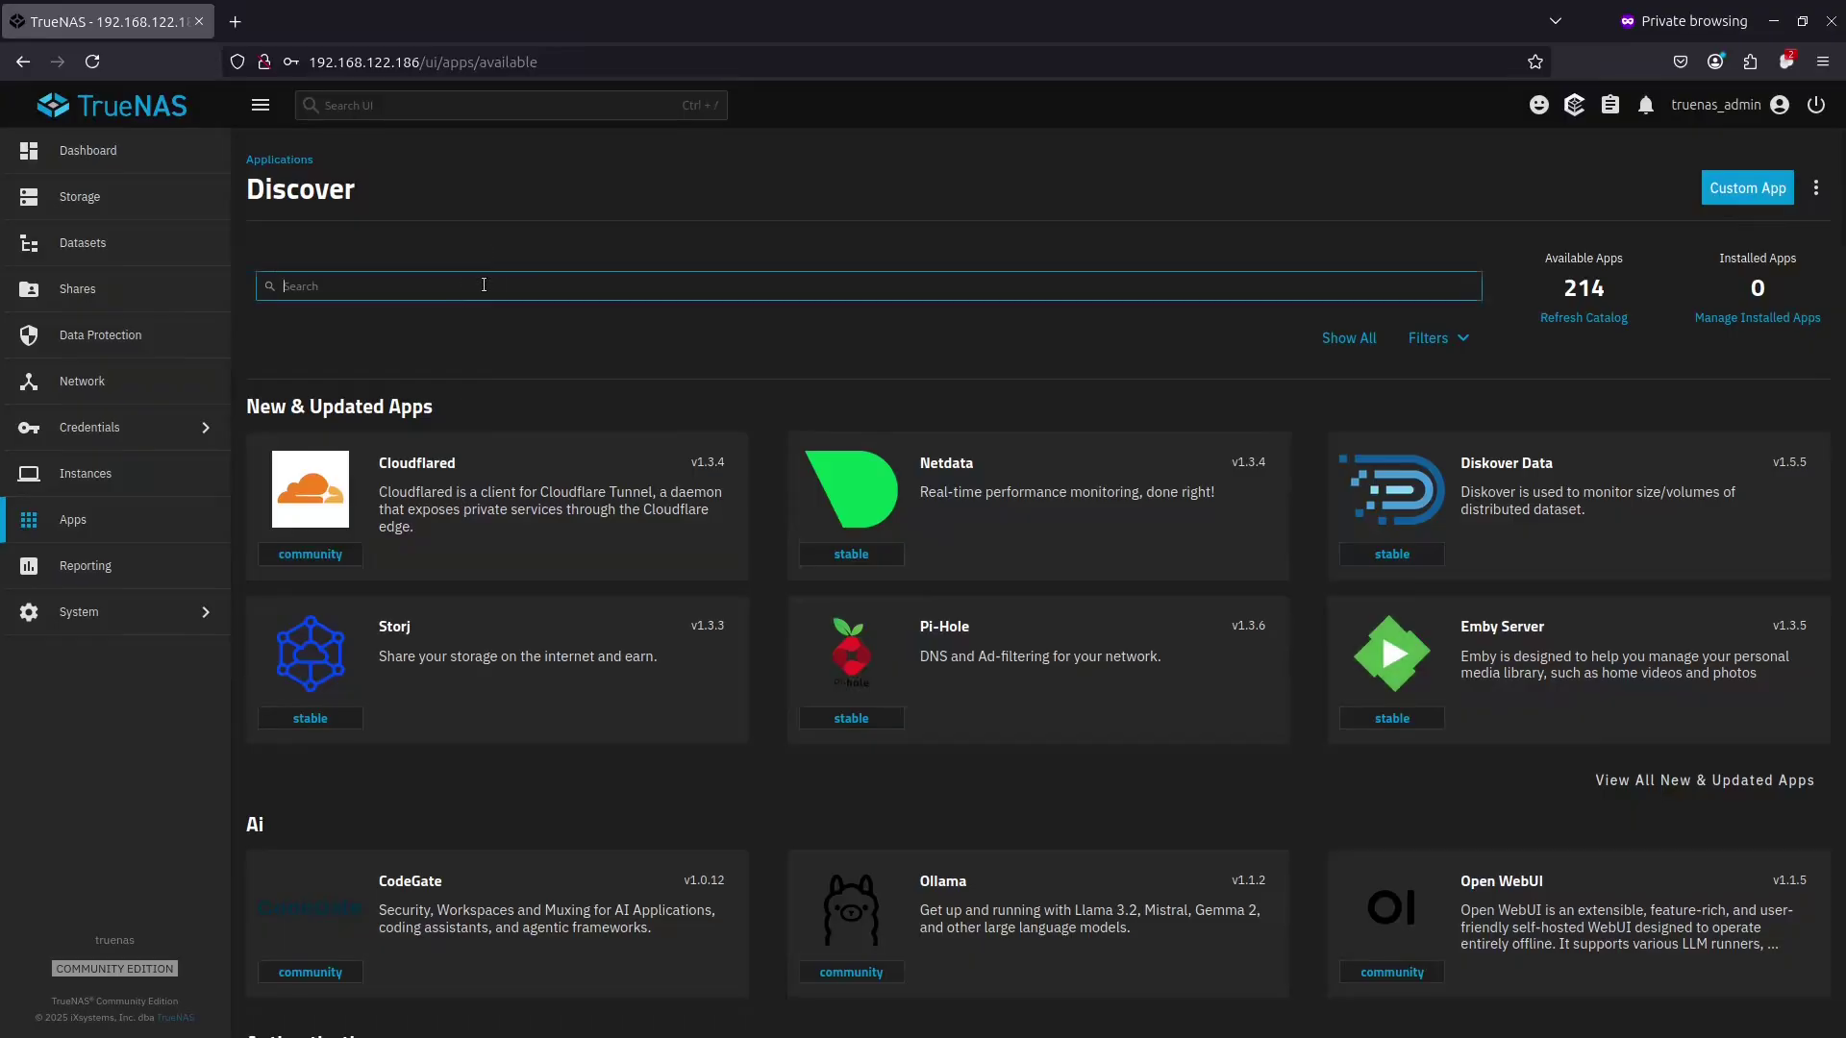
pyautogui.write('jel')
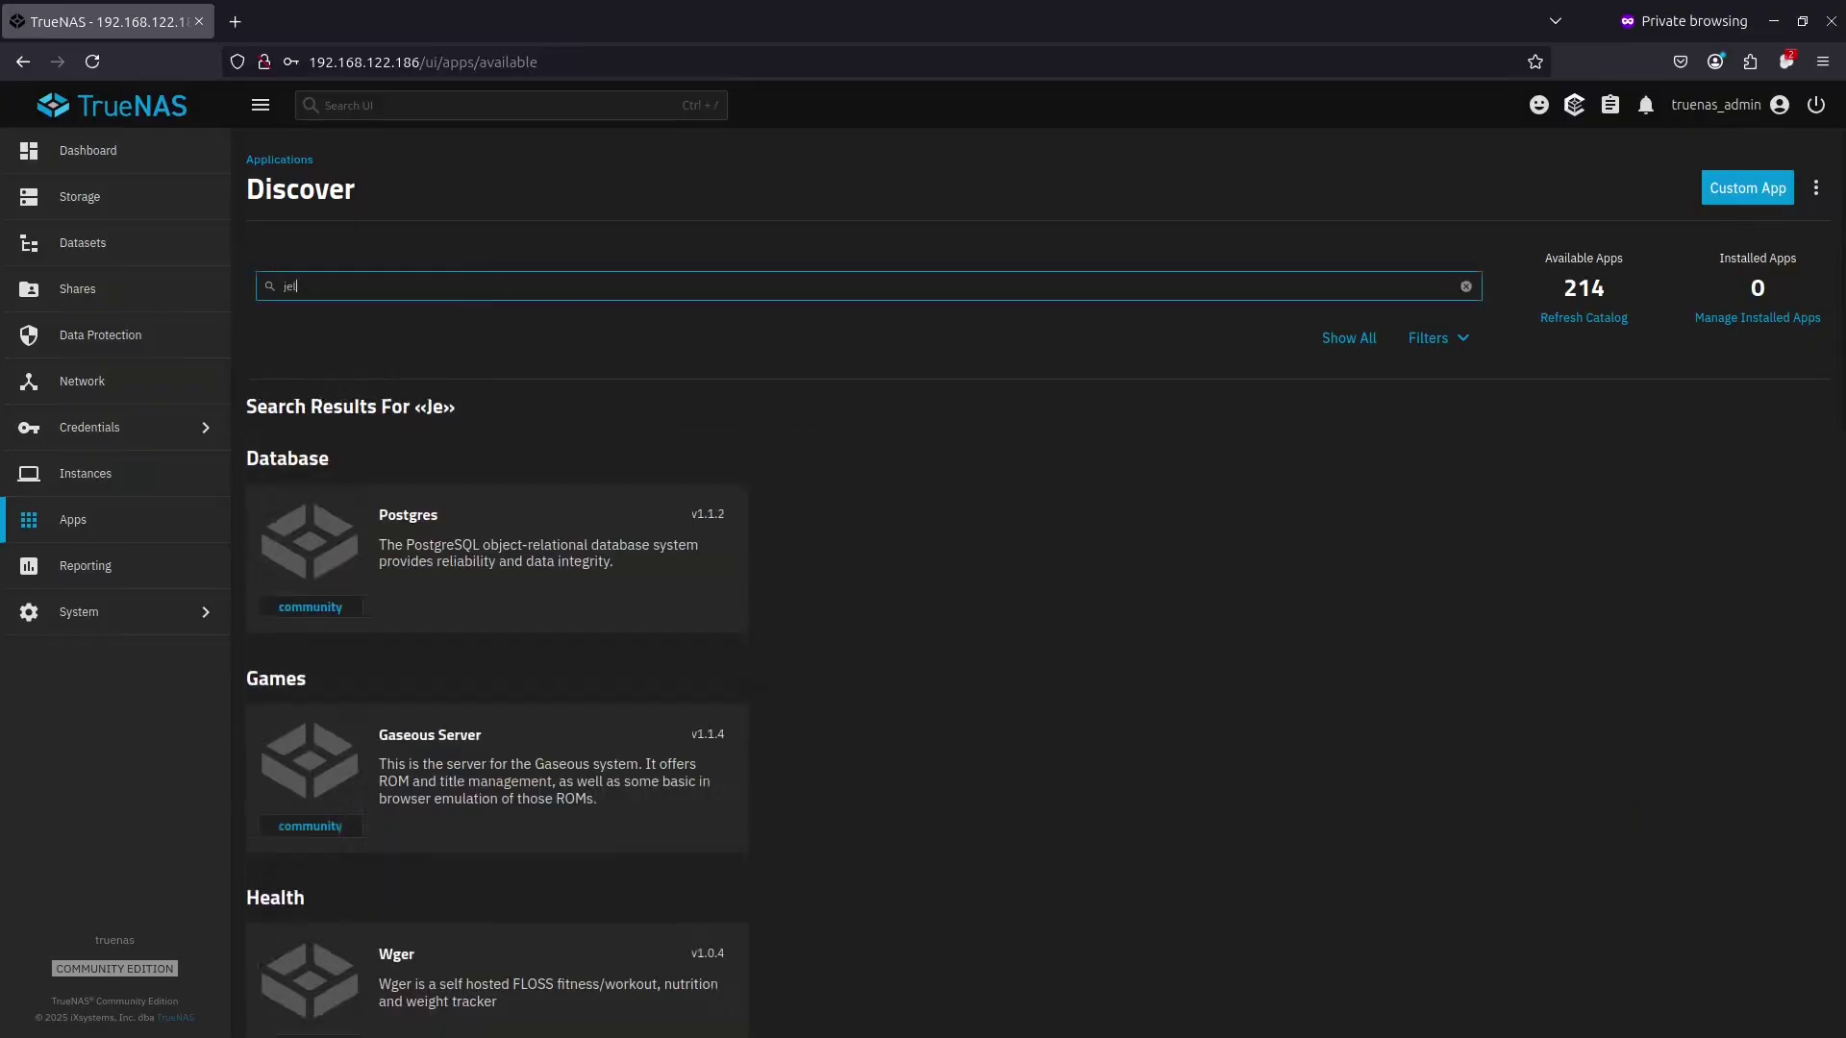
pyautogui.write('lyfin')
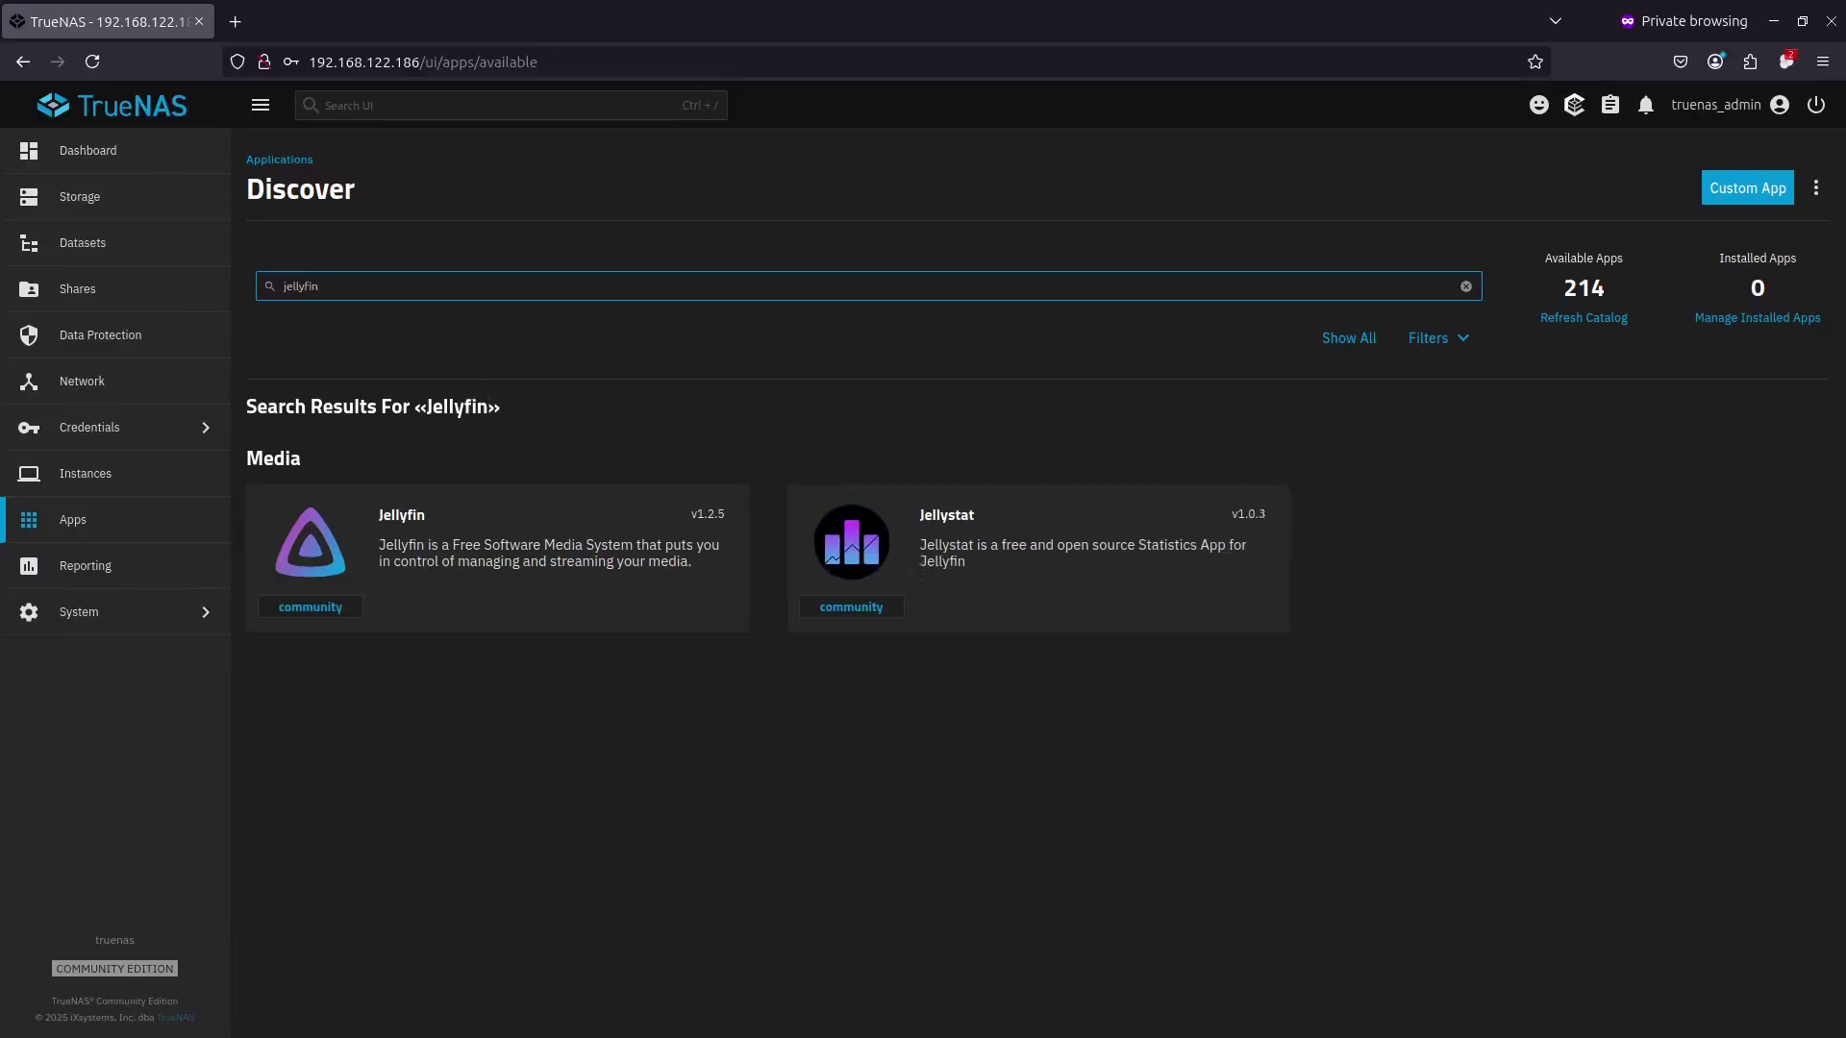
pyautogui.click(577, 534)
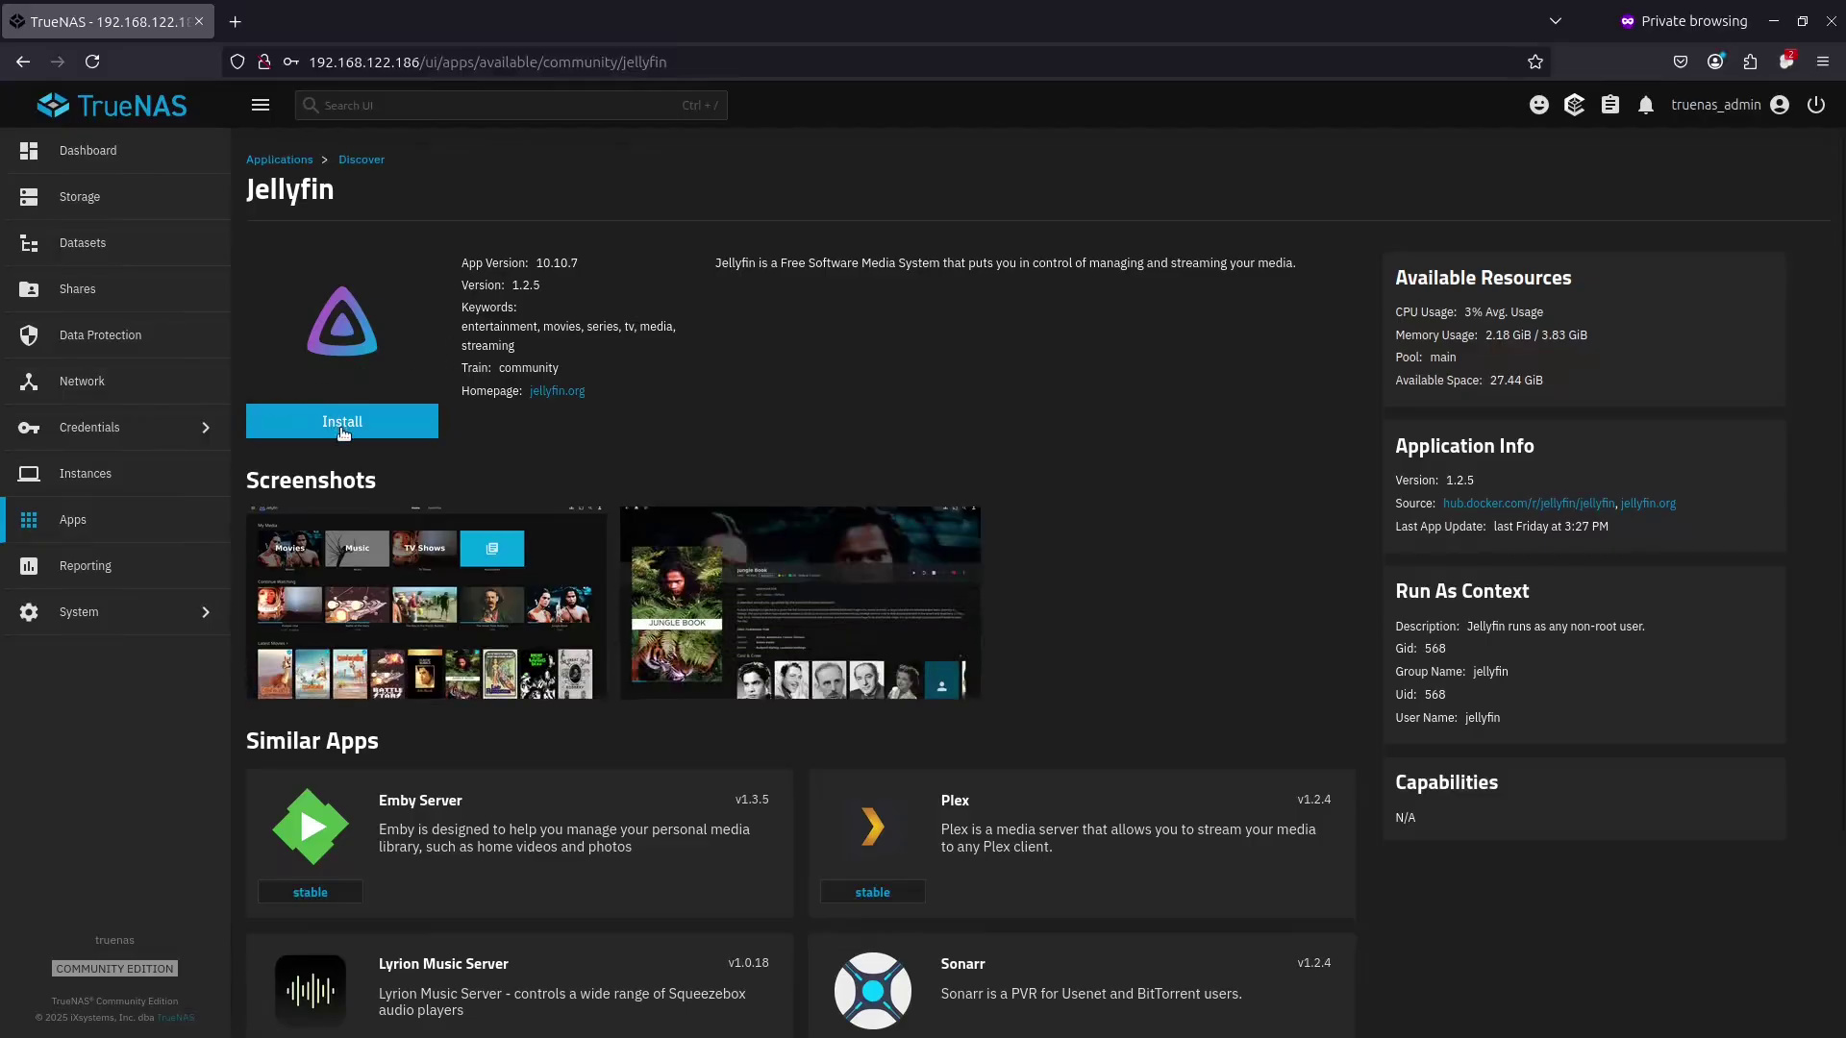
# Step: Start the Jellyfin install with timezone Africa/Johannesburg and WebUI port 30013 changed to 8099
pyautogui.click(342, 422)
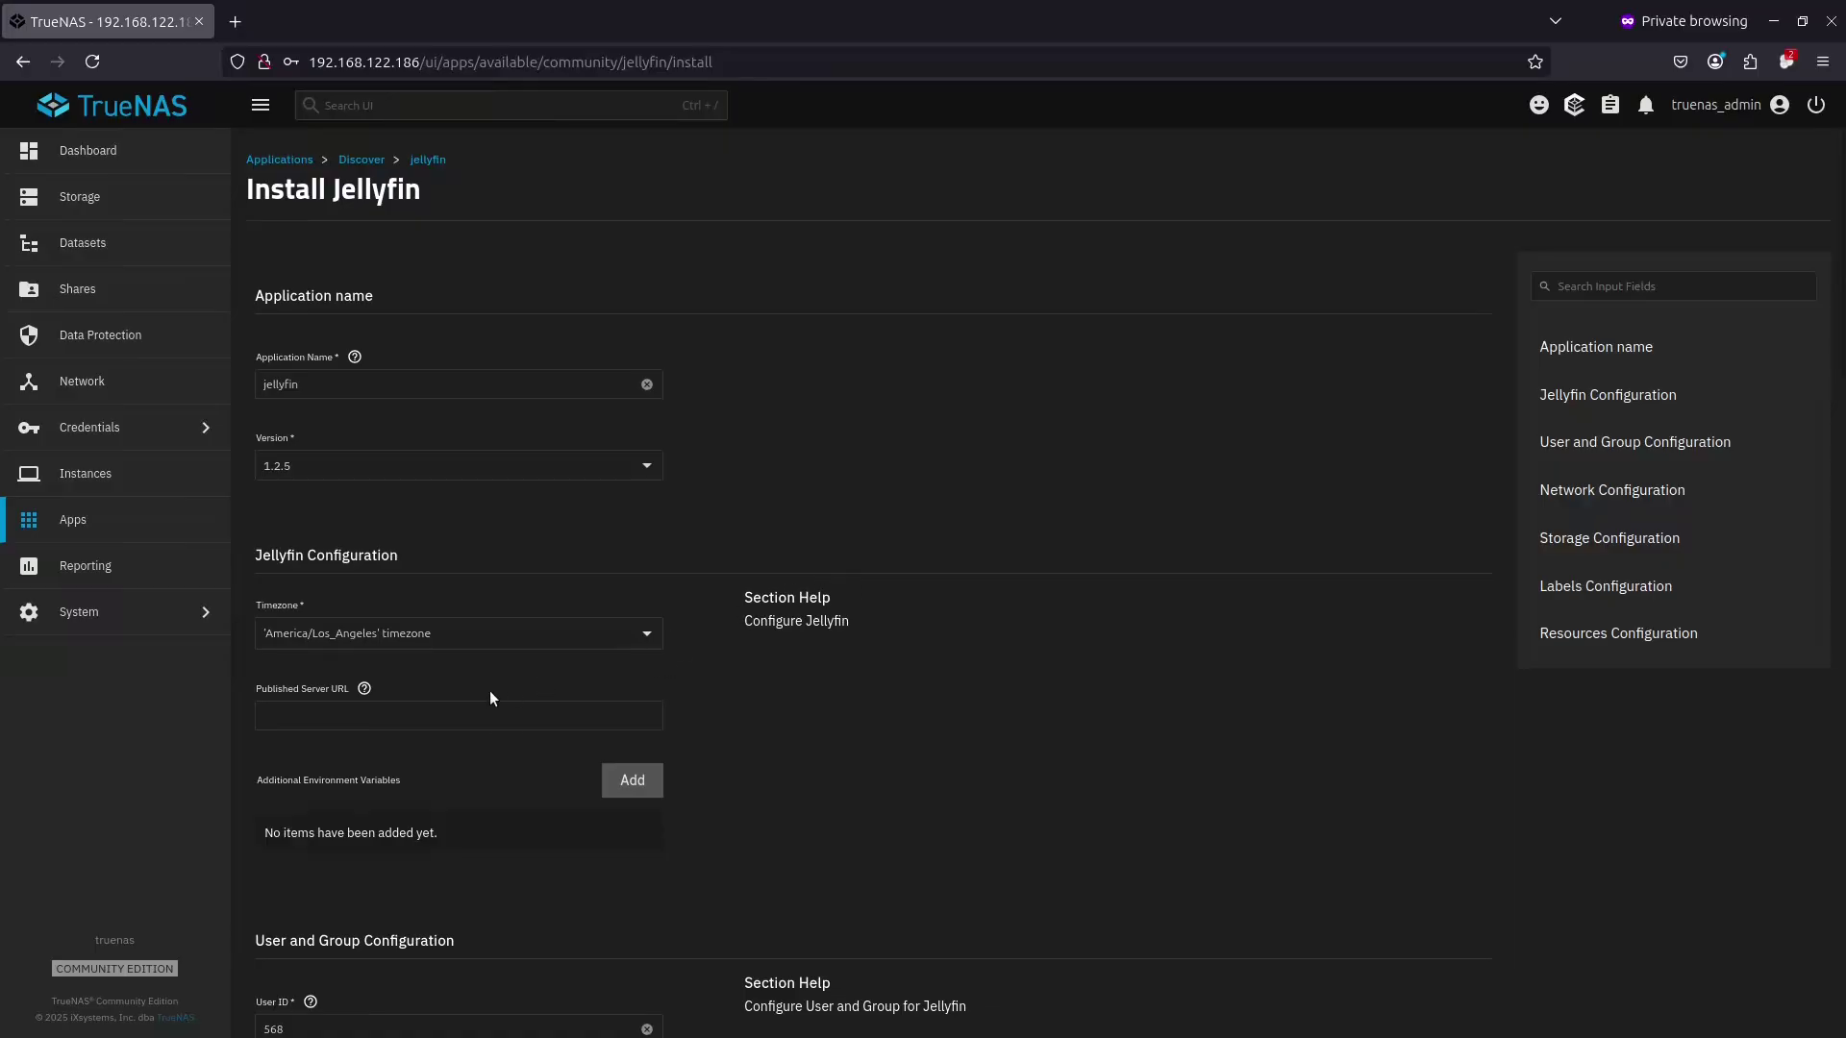
pyautogui.click(653, 638)
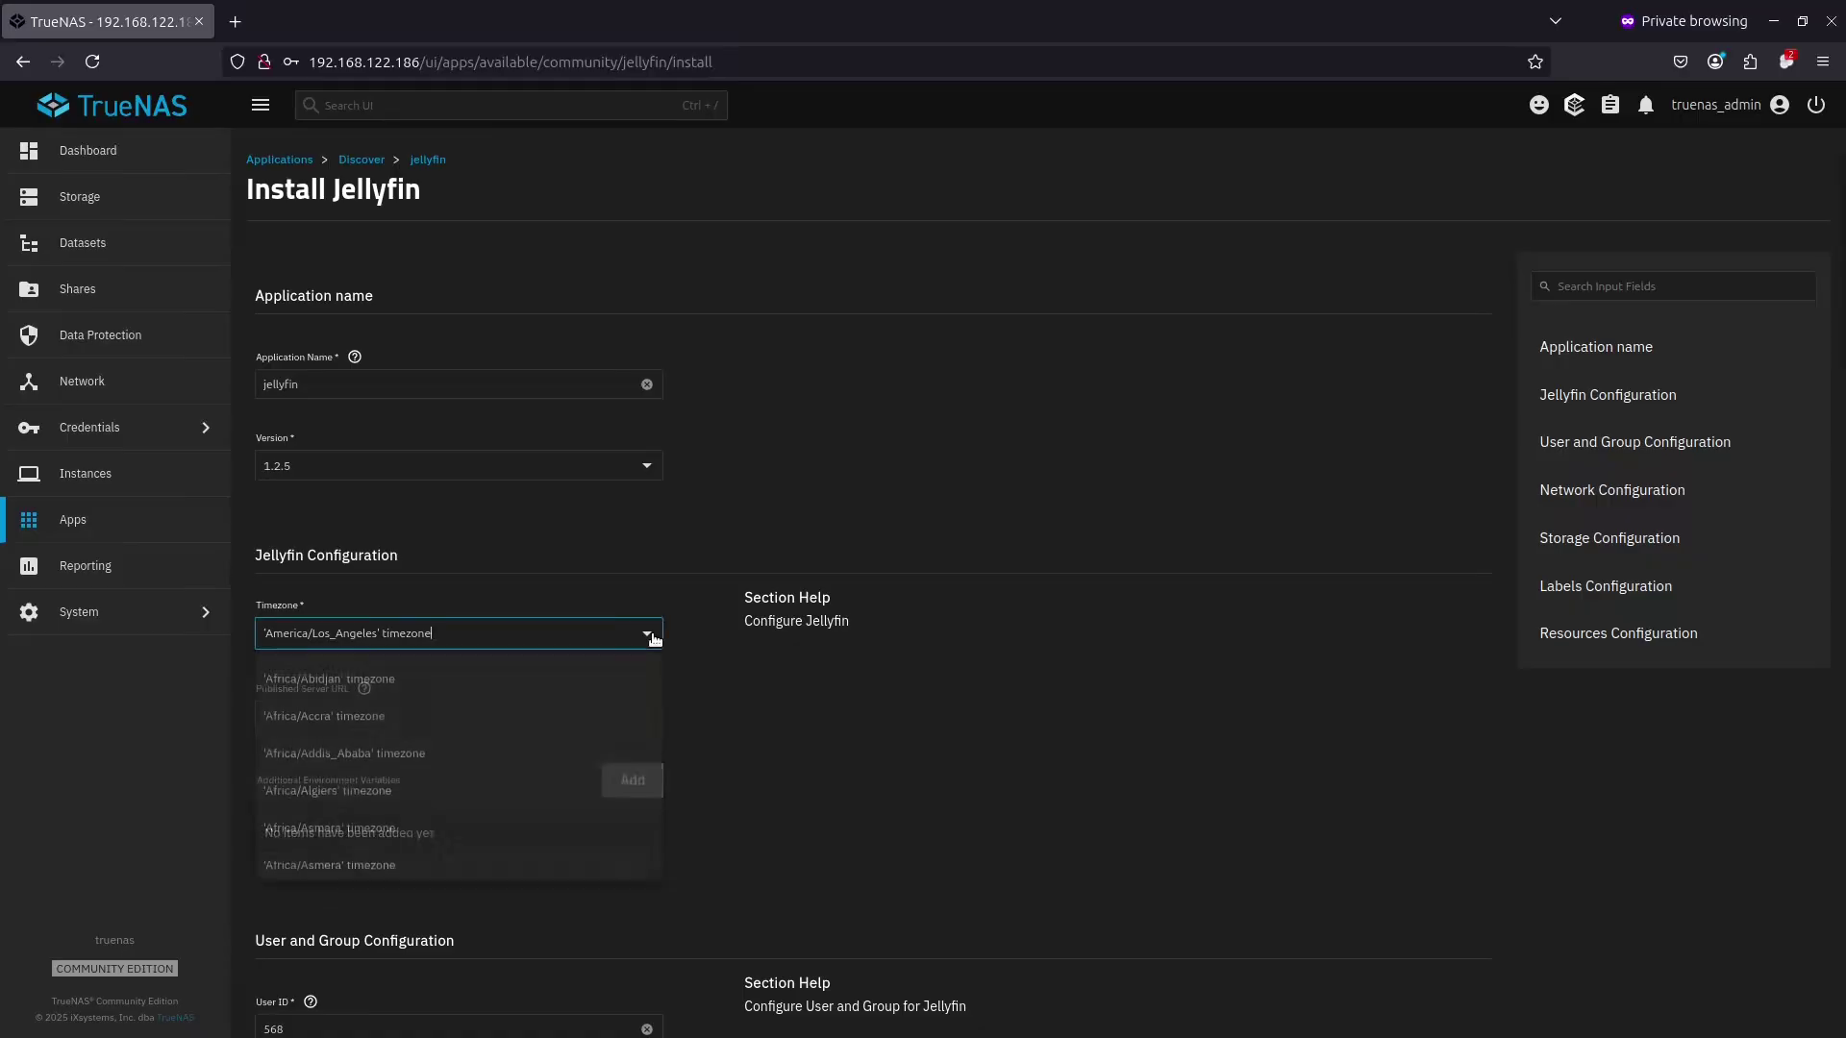
pyautogui.scroll(-3, 434, 717)
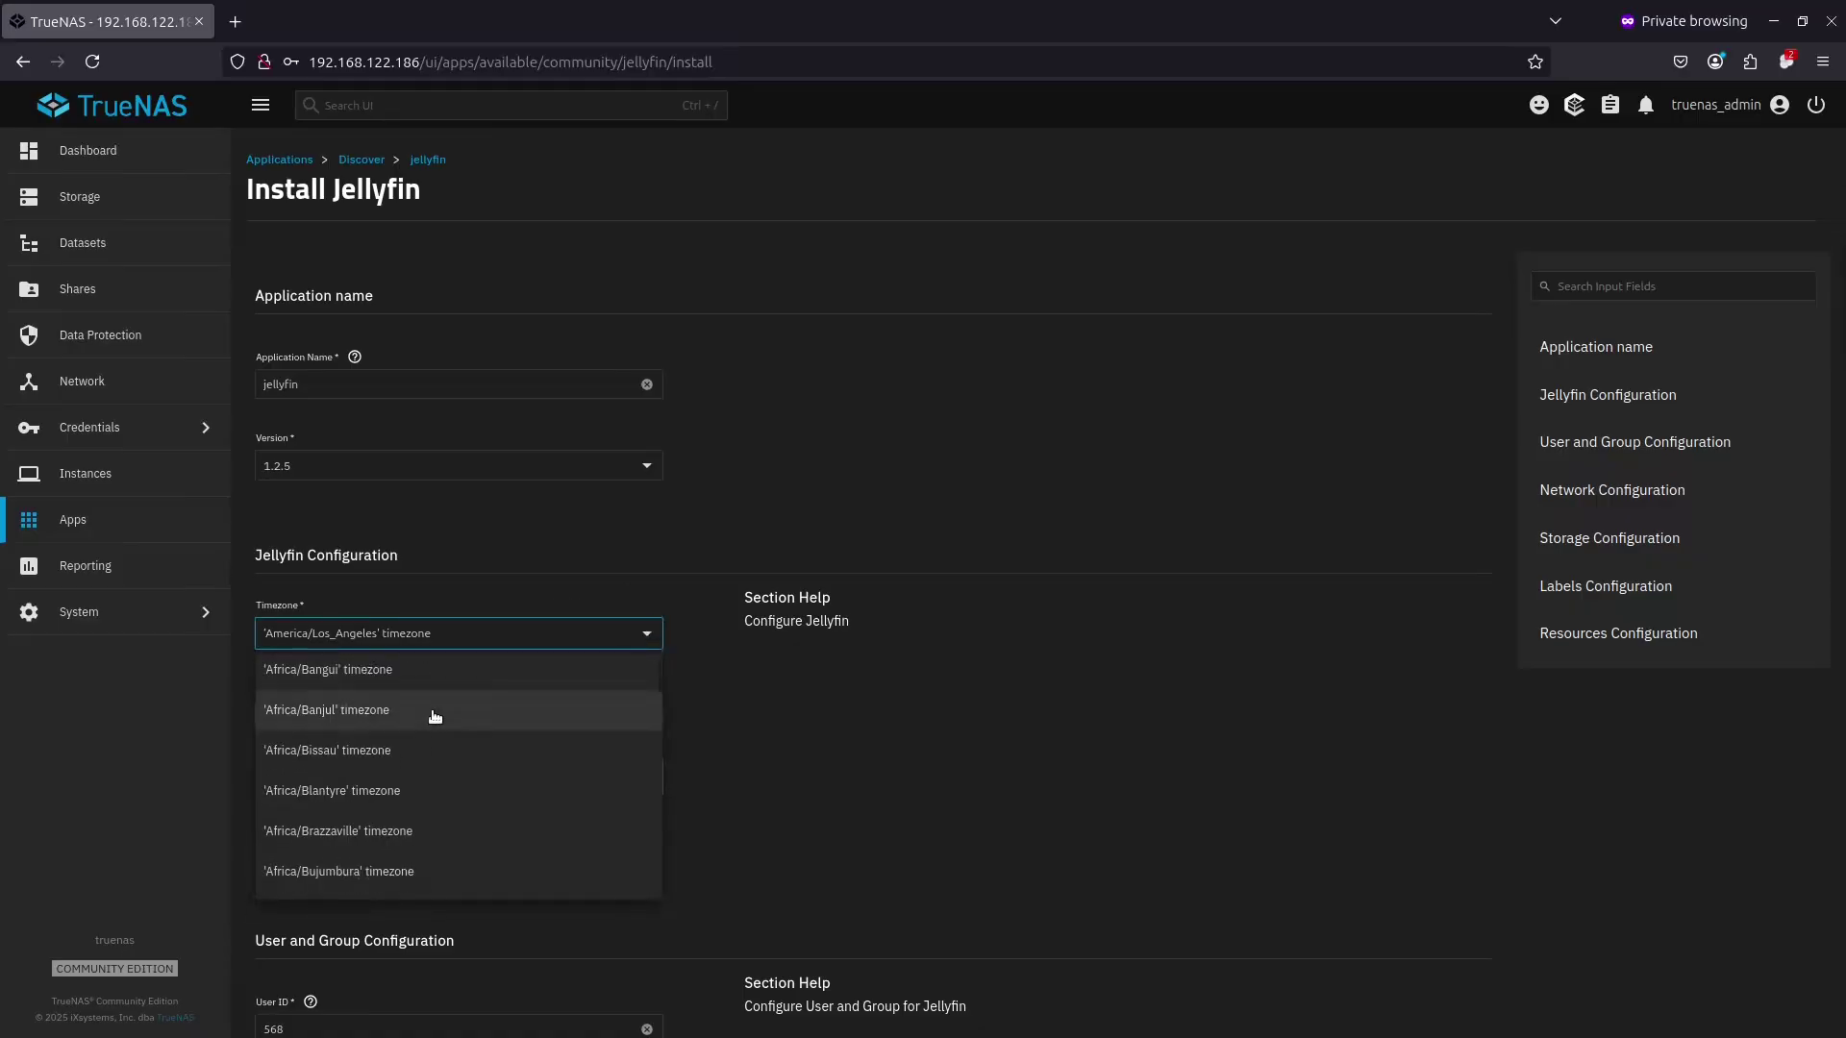
pyautogui.scroll(-3, 434, 717)
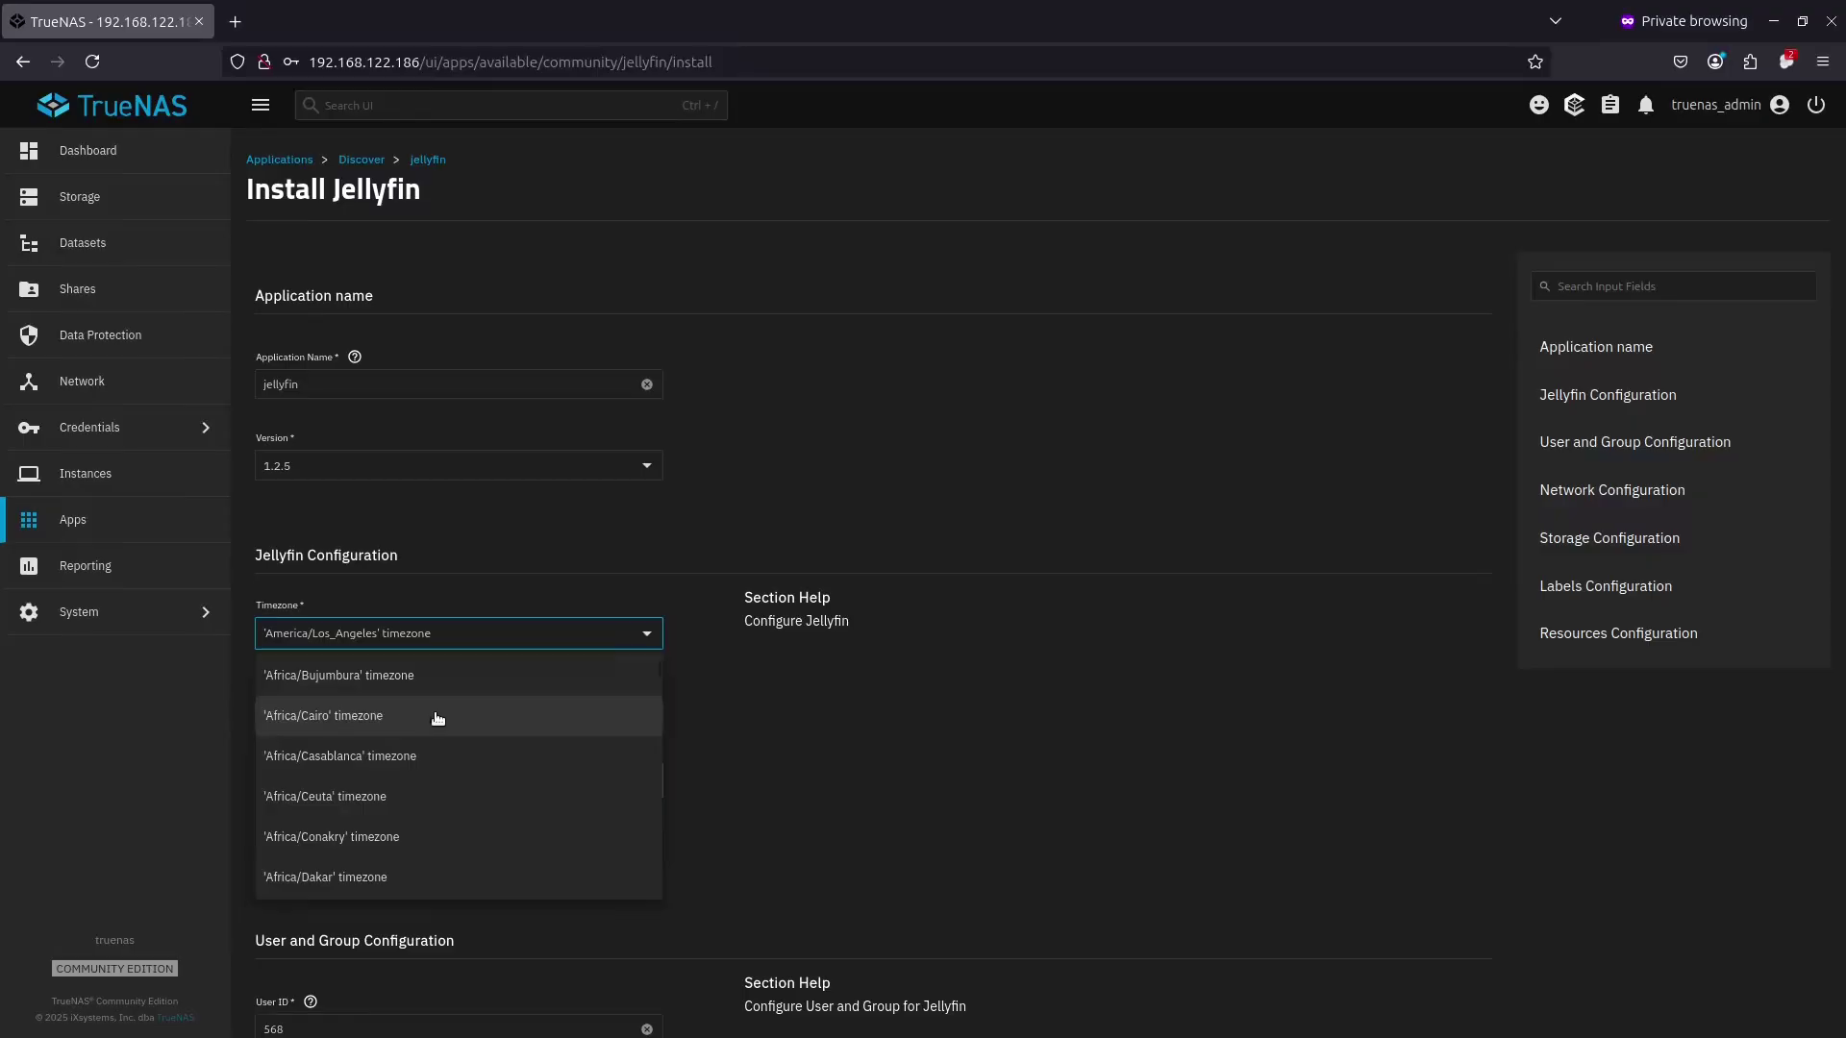
pyautogui.scroll(-3, 477, 820)
pyautogui.scroll(-3, 477, 819)
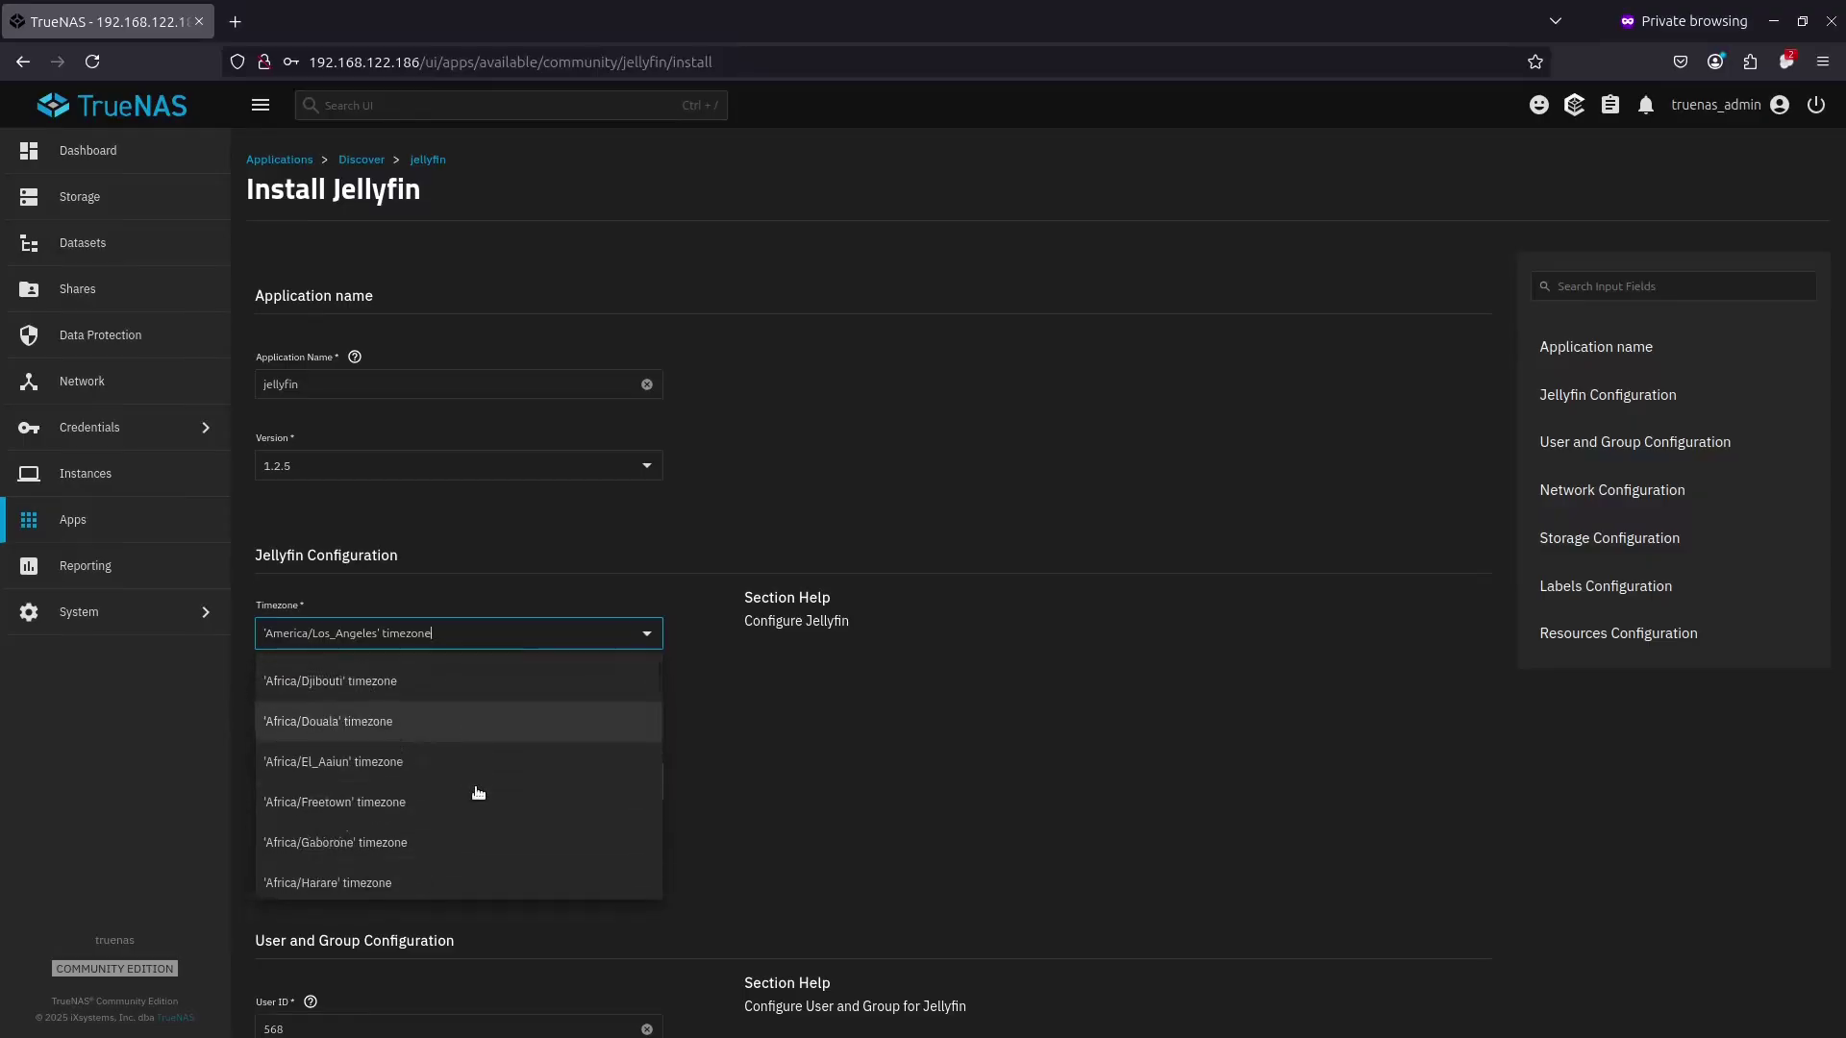
pyautogui.click(402, 805)
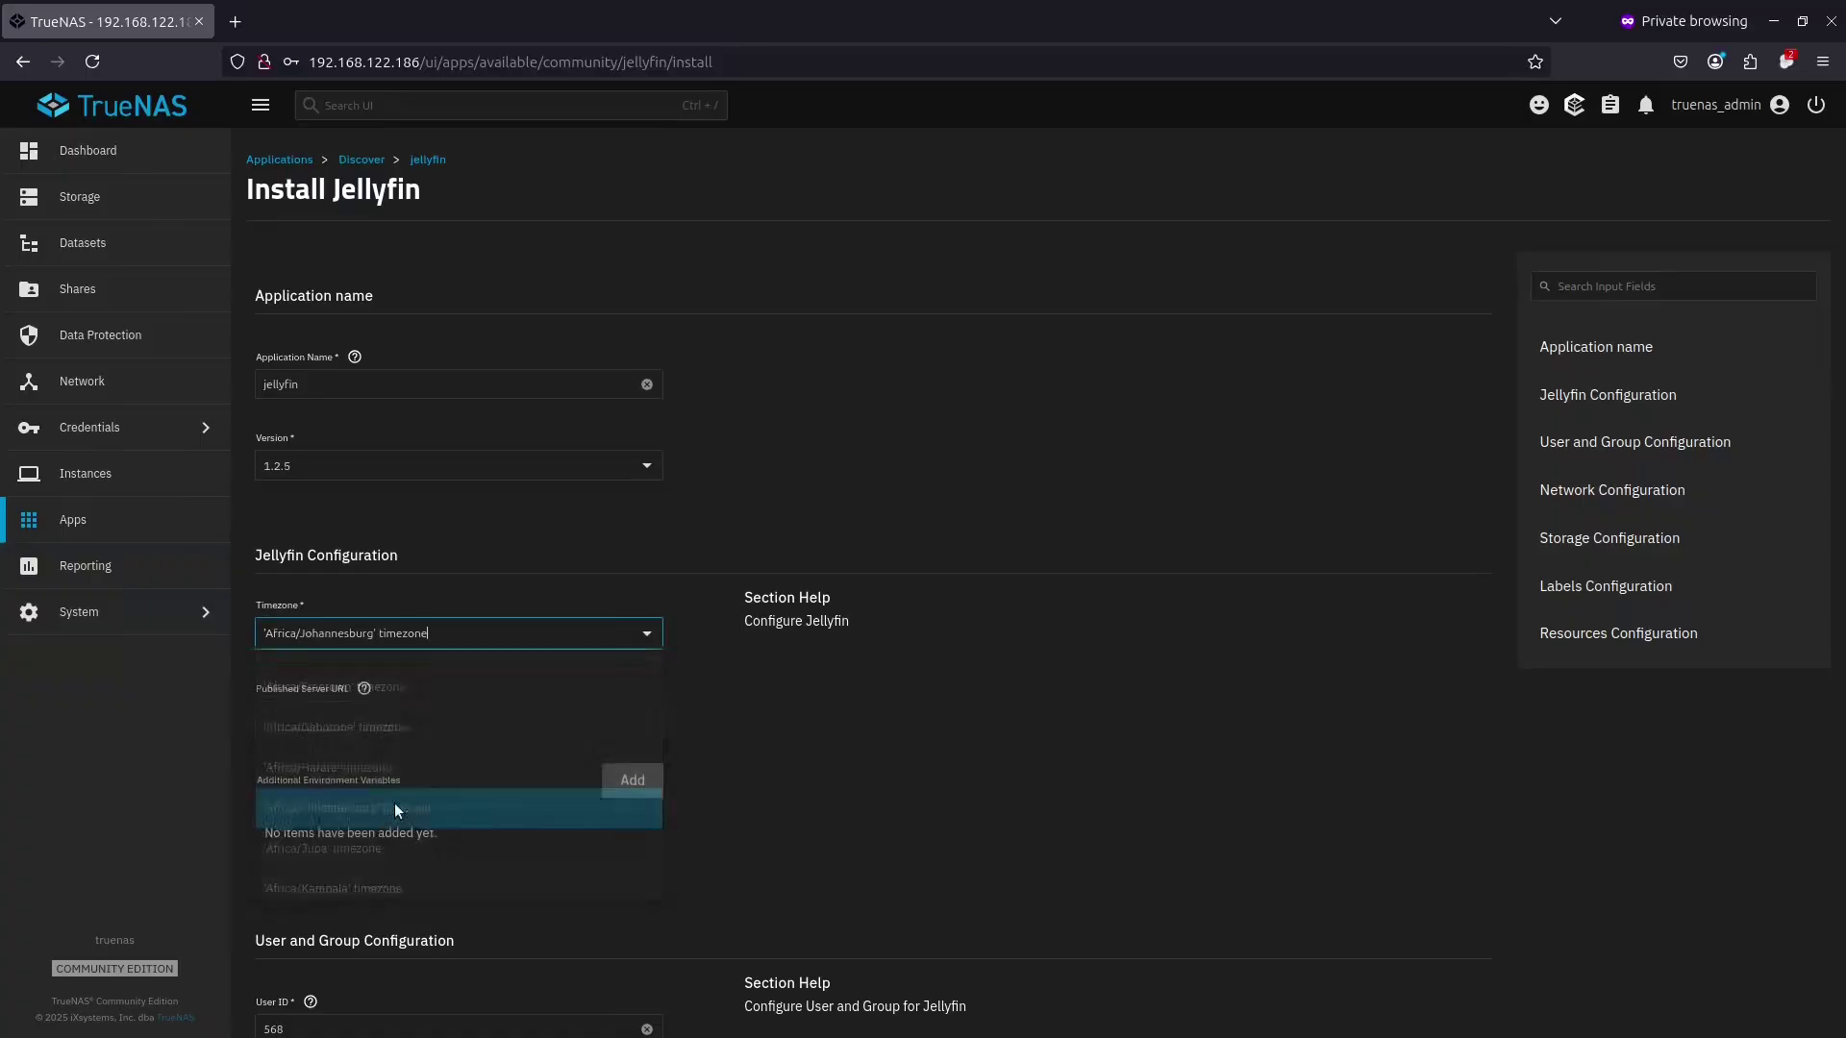
pyautogui.scroll(-3, 1000, 771)
pyautogui.scroll(-1, 1002, 779)
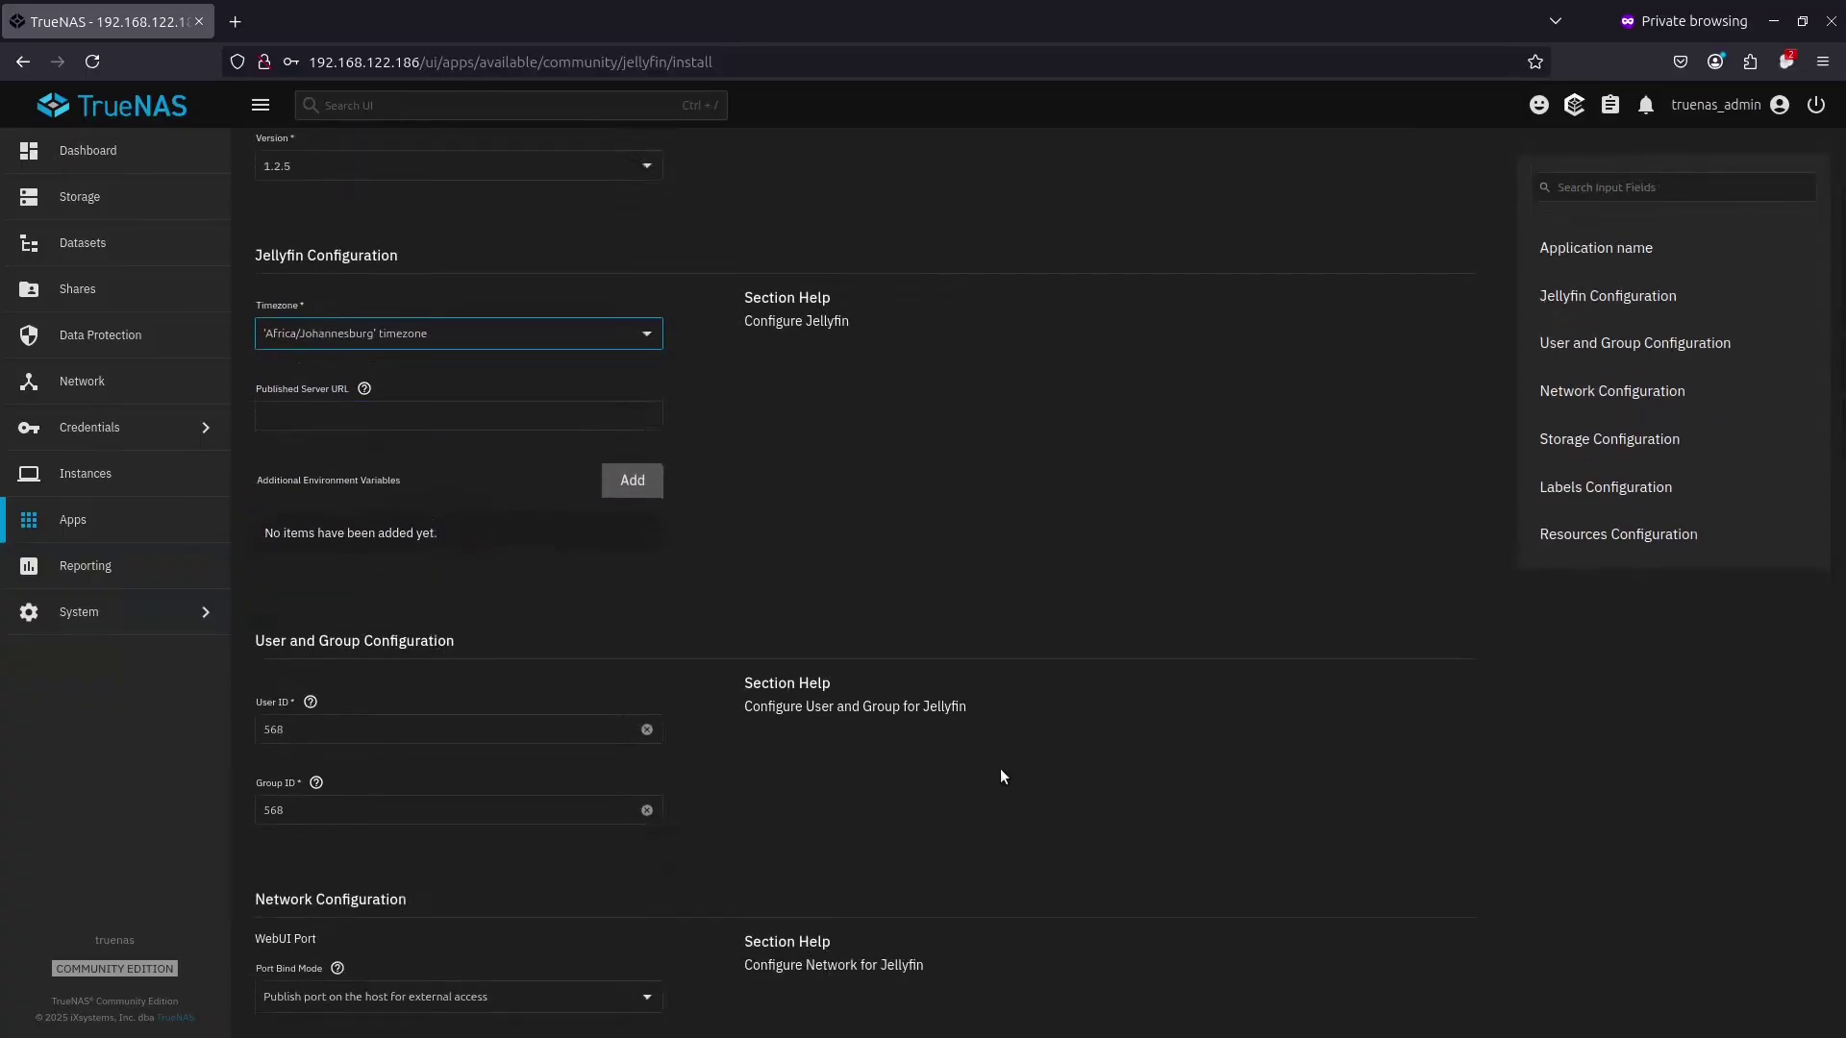
pyautogui.scroll(-2, 1002, 778)
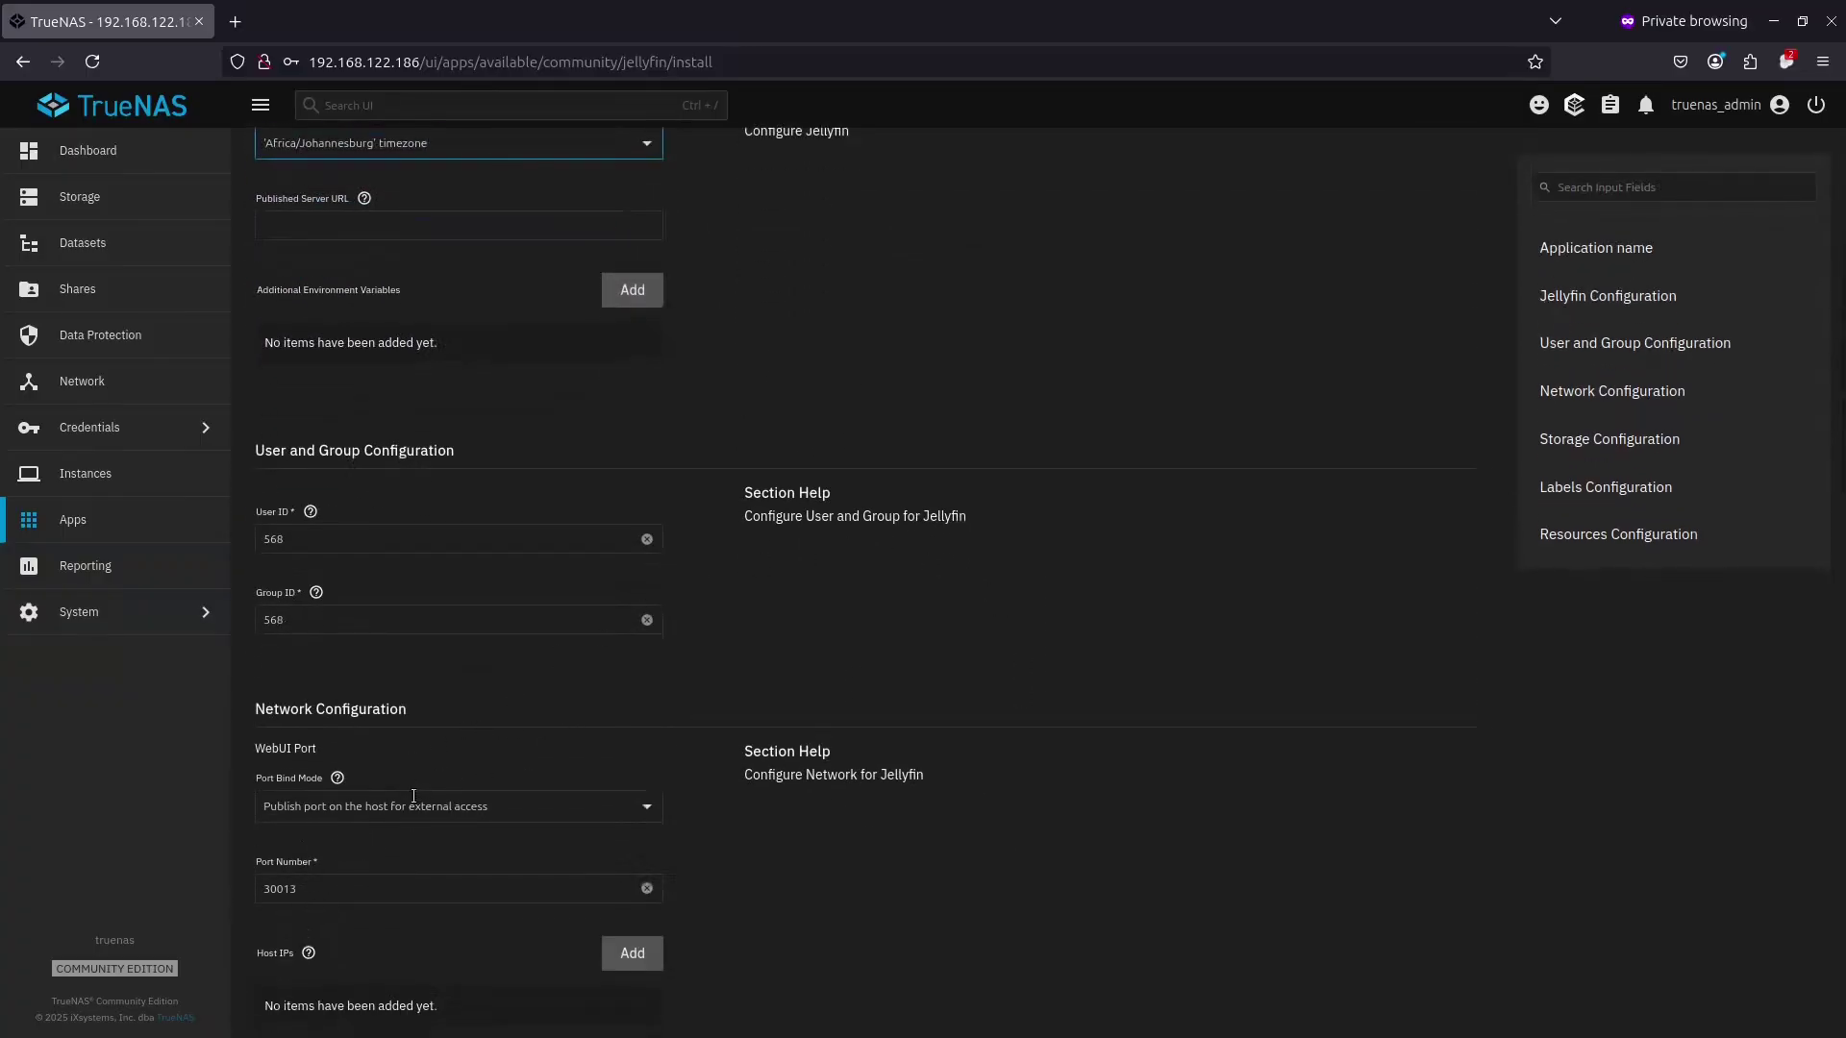
pyautogui.click(391, 887)
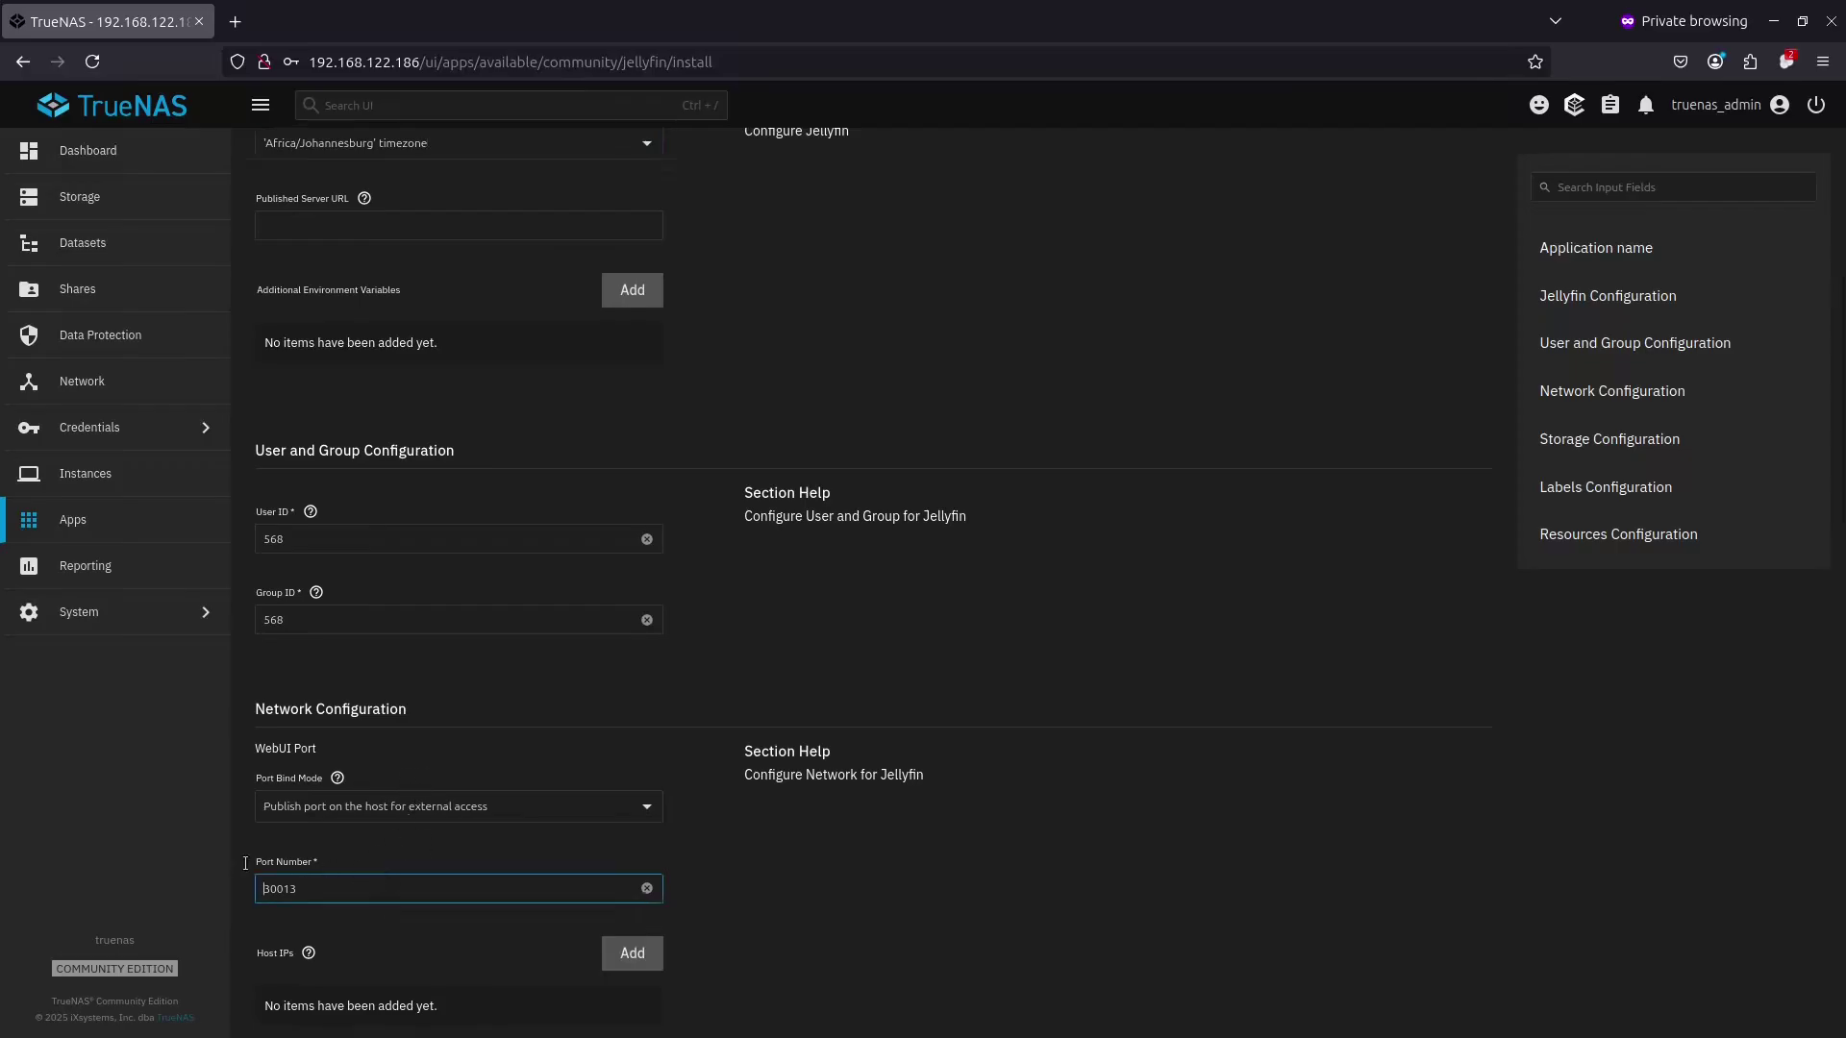
pyautogui.moveTo(328, 893); pyautogui.dragTo(237, 877)
pyautogui.write('8099')
pyautogui.scroll(-2, 1112, 851)
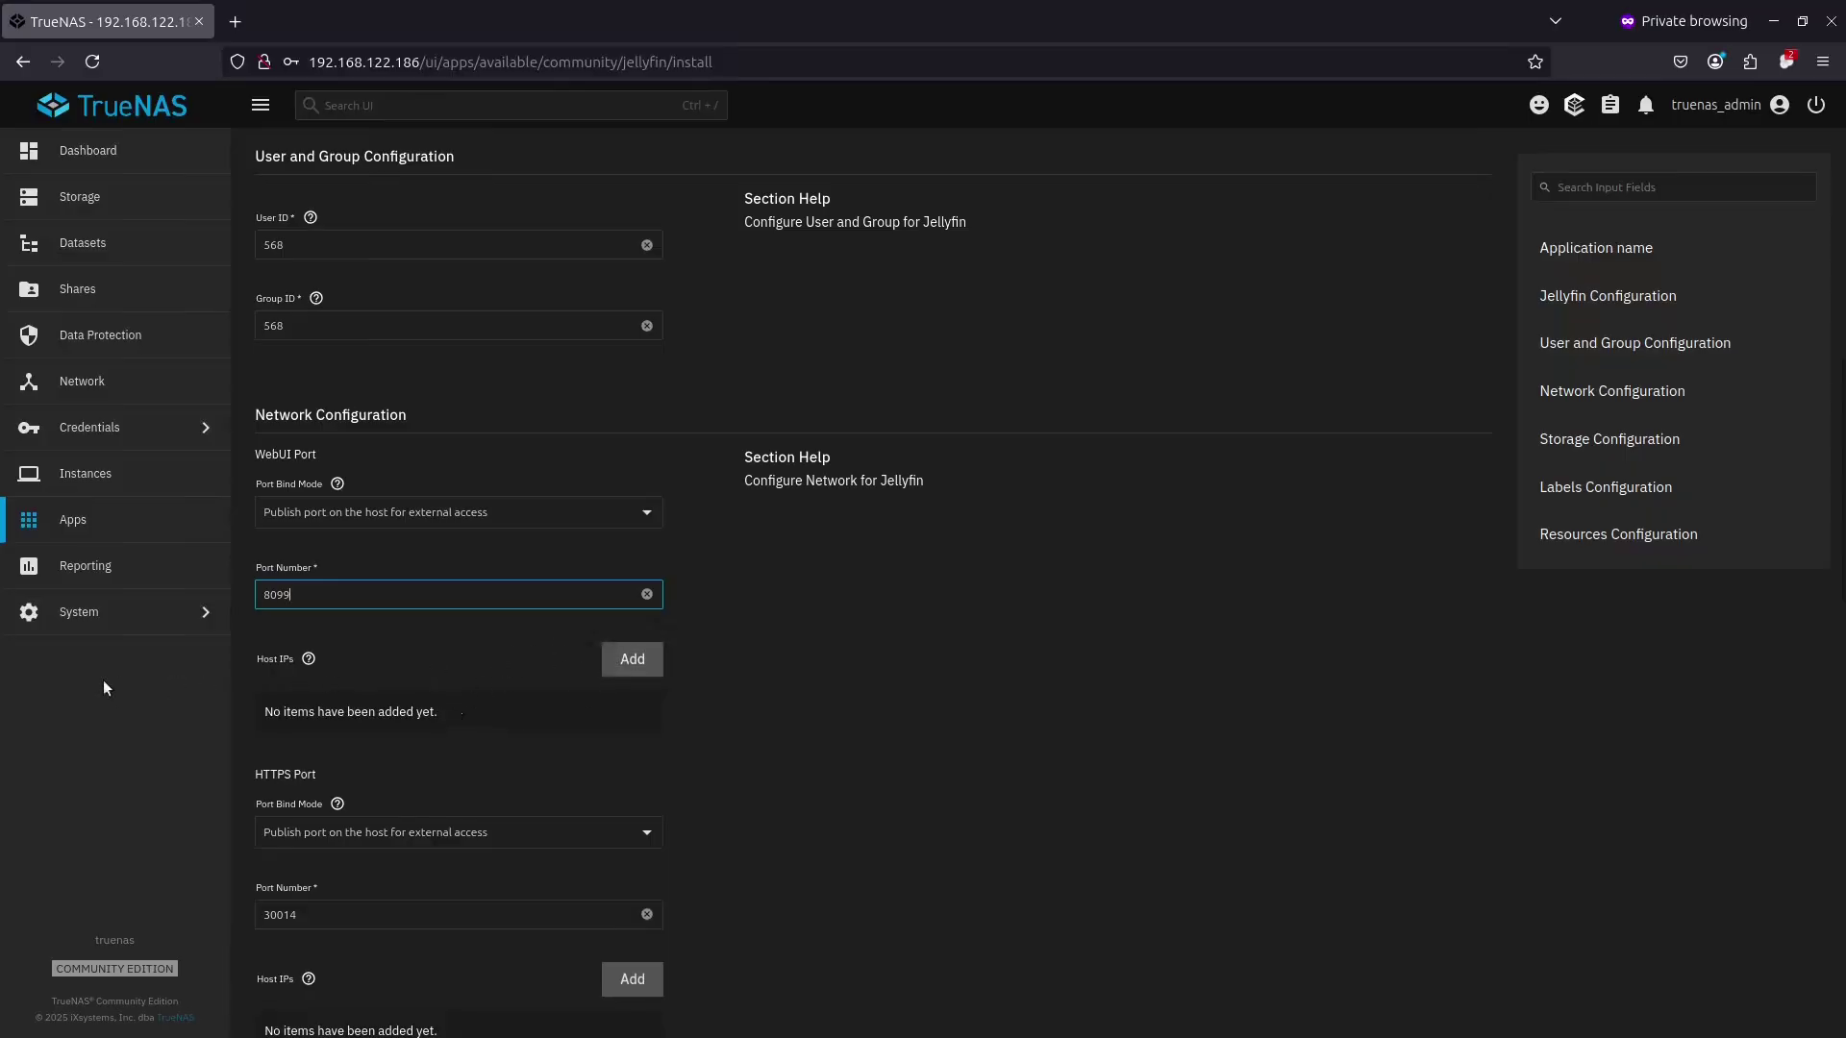
pyautogui.scroll(-1, 890, 710)
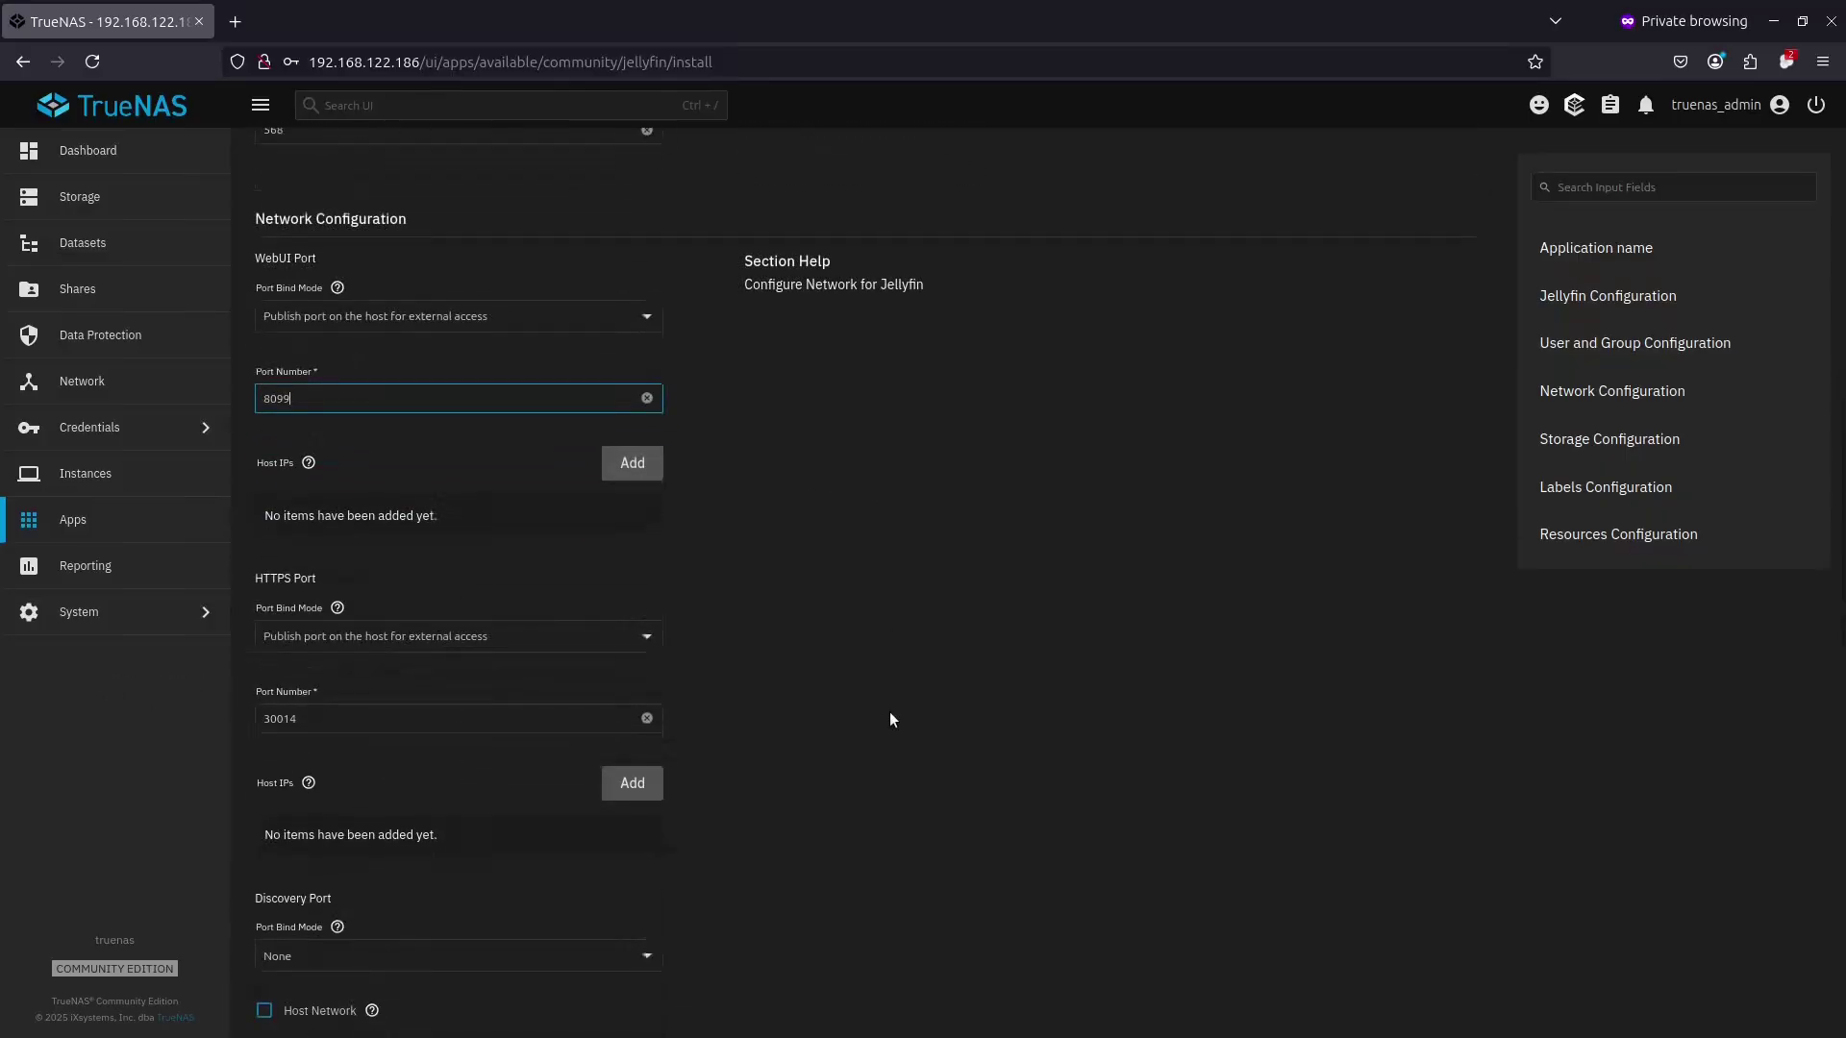
pyautogui.scroll(-2, 890, 711)
pyautogui.scroll(-1, 890, 719)
pyautogui.scroll(-1, 889, 719)
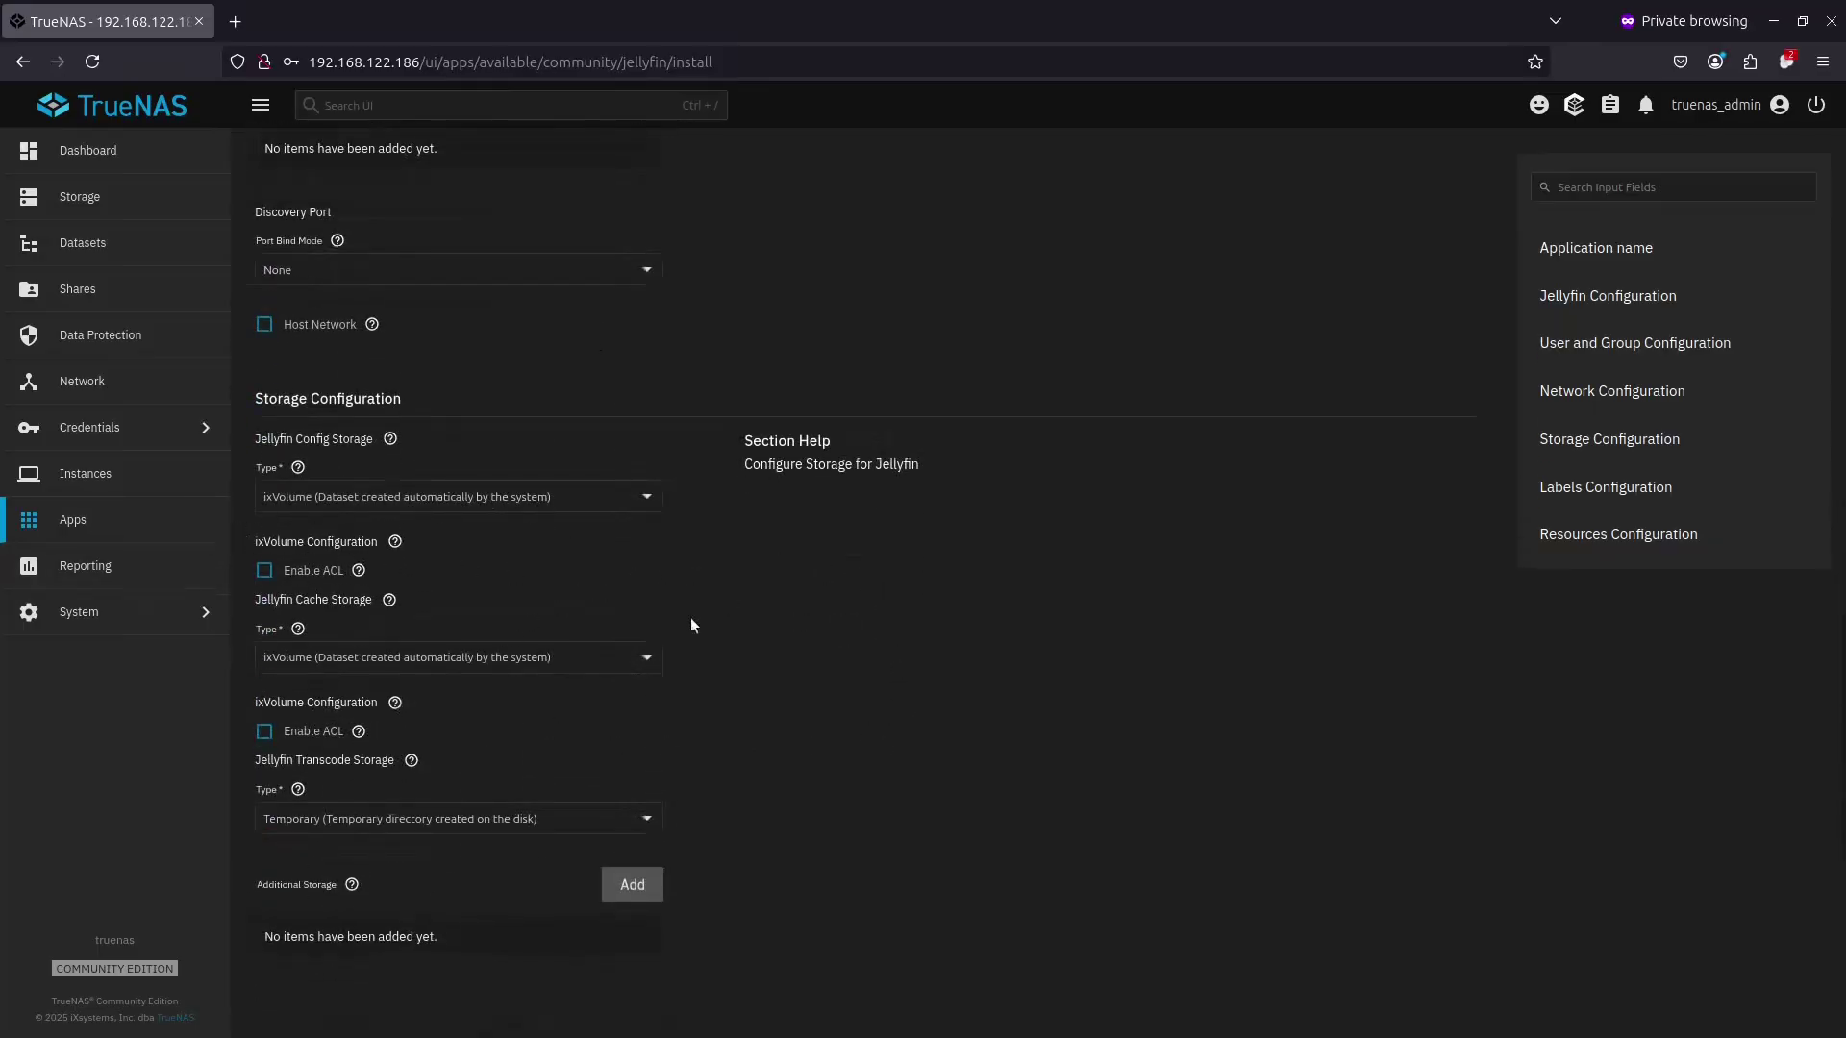
pyautogui.scroll(-1, 812, 679)
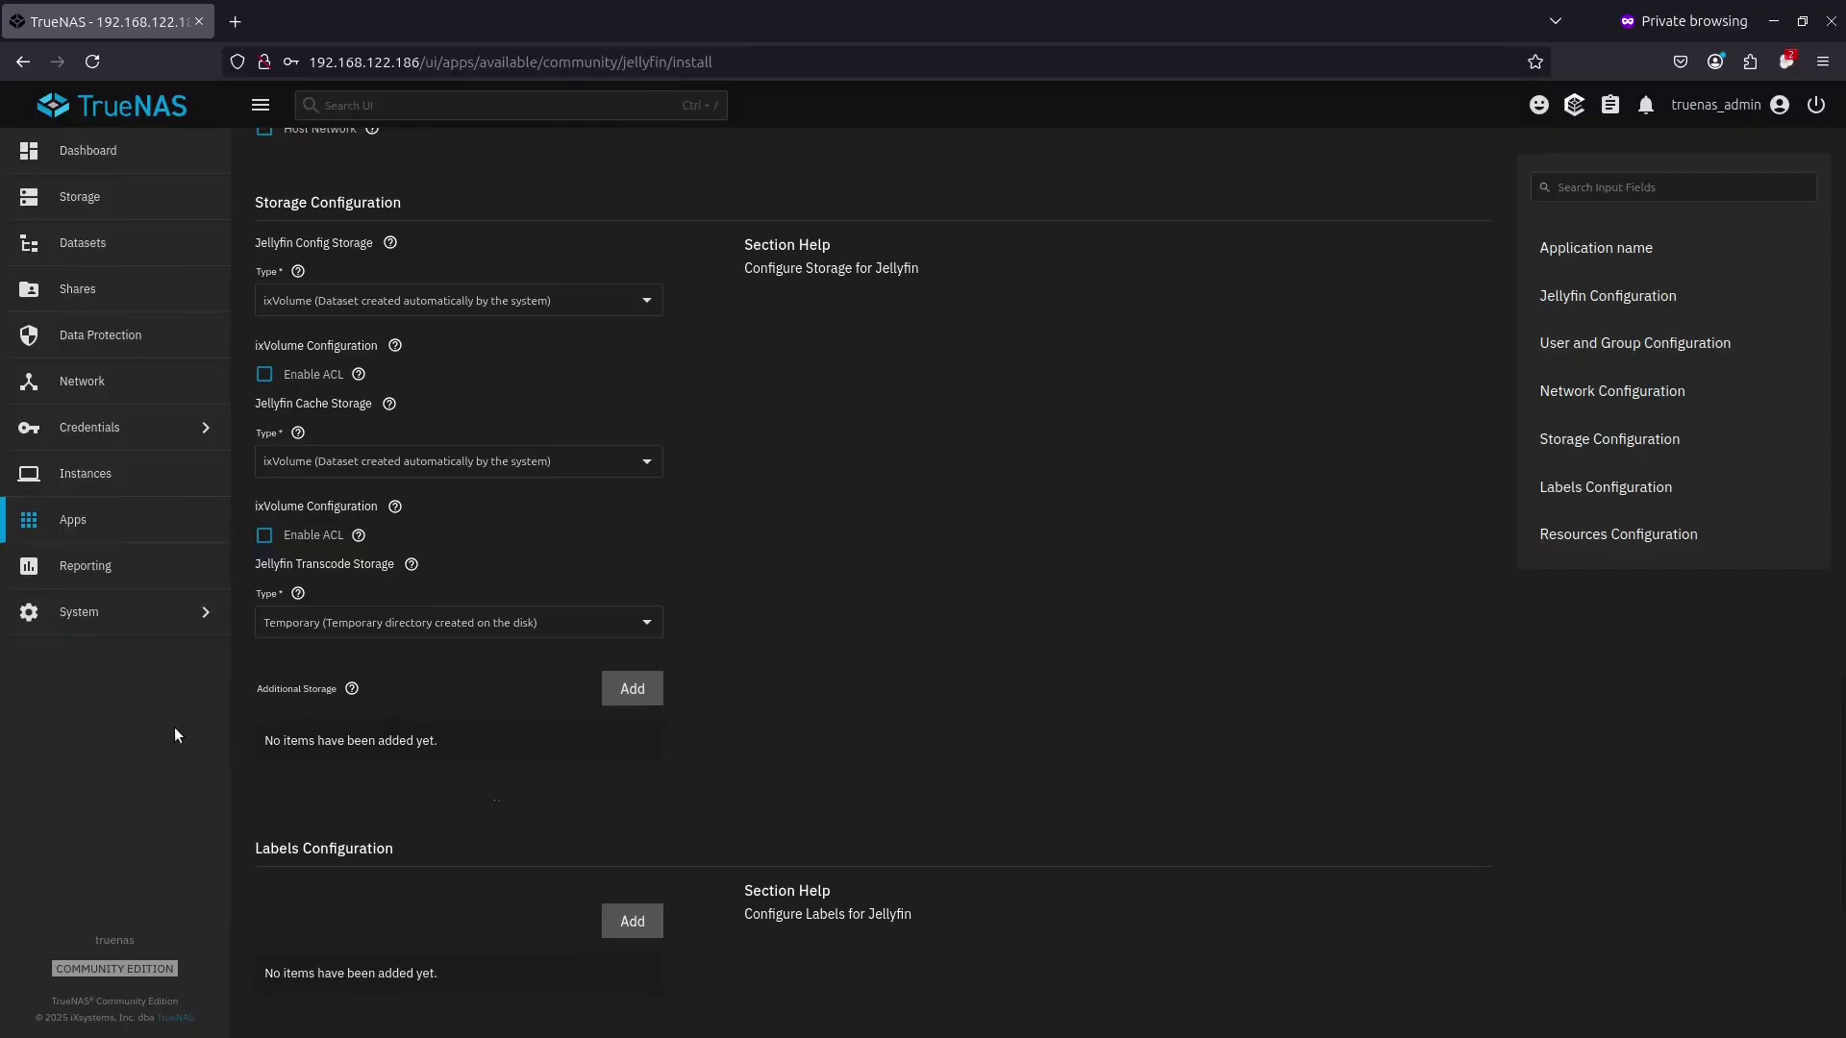
# Step: Add an SMB/CIFS Share additional storage entry mounted at /SMB
pyautogui.click(630, 694)
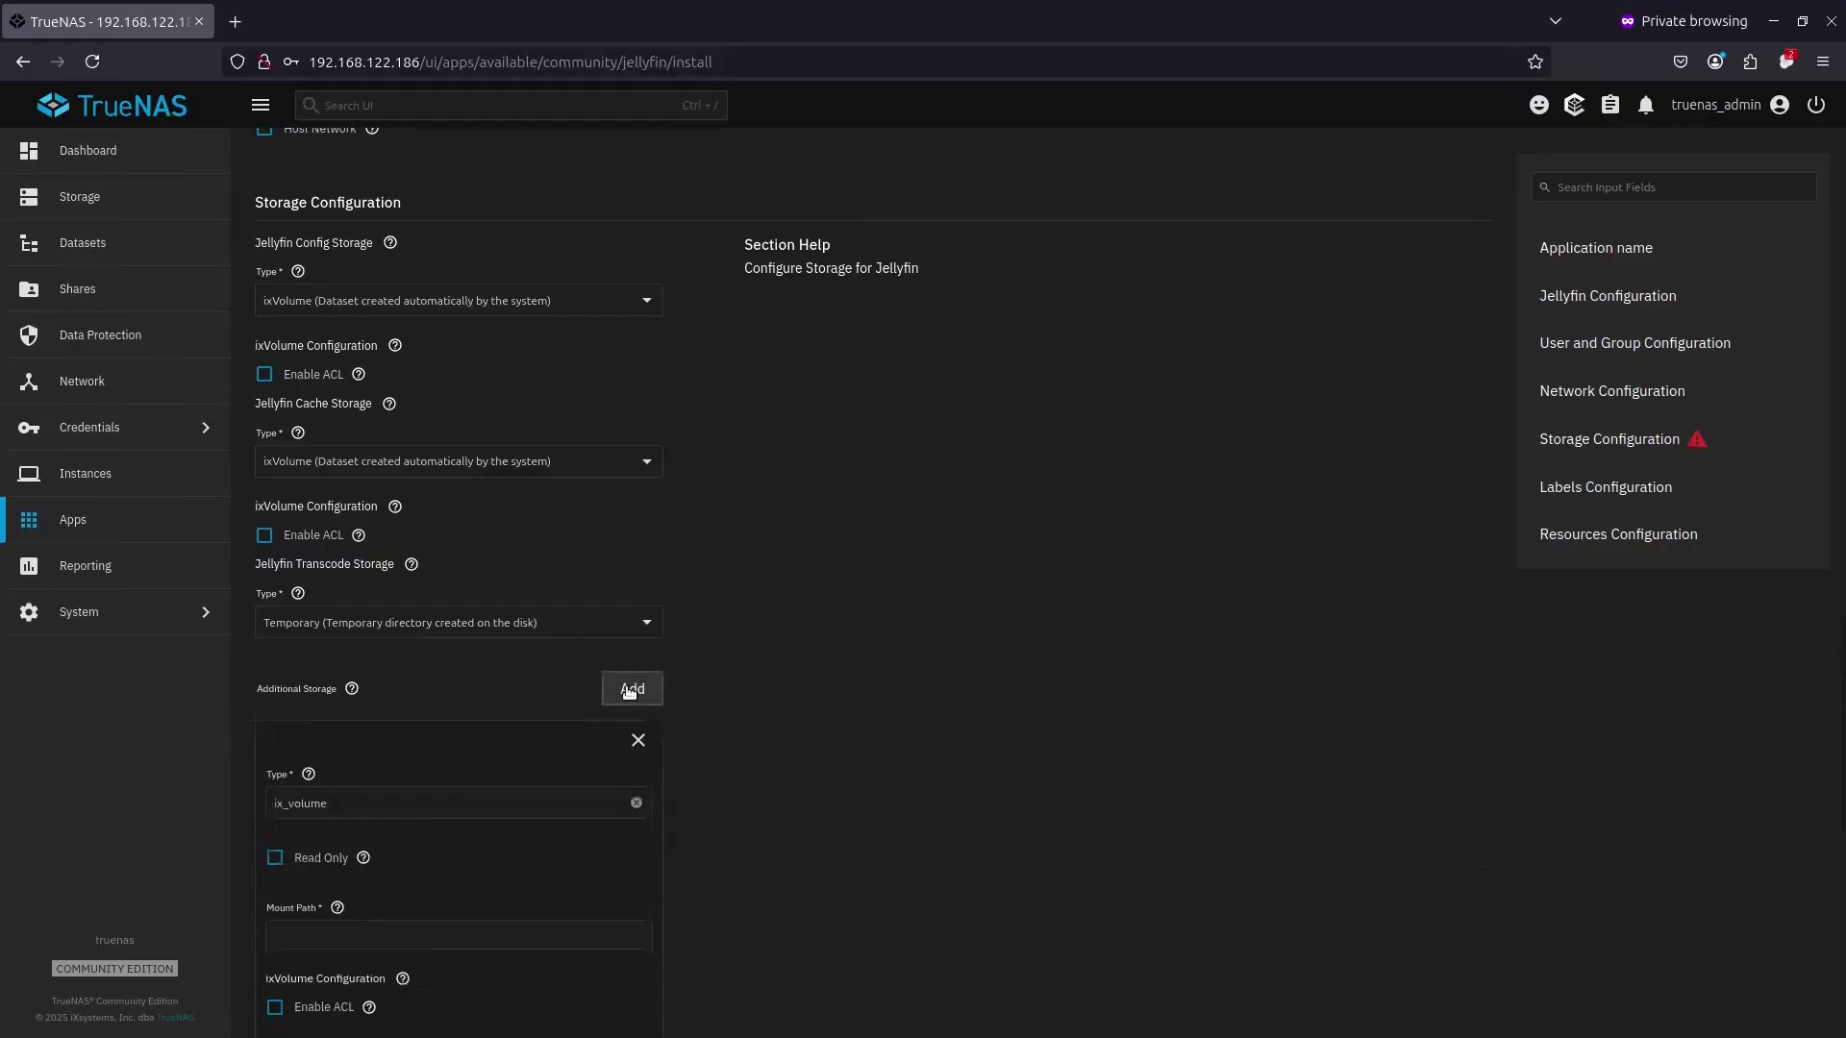
pyautogui.click(638, 807)
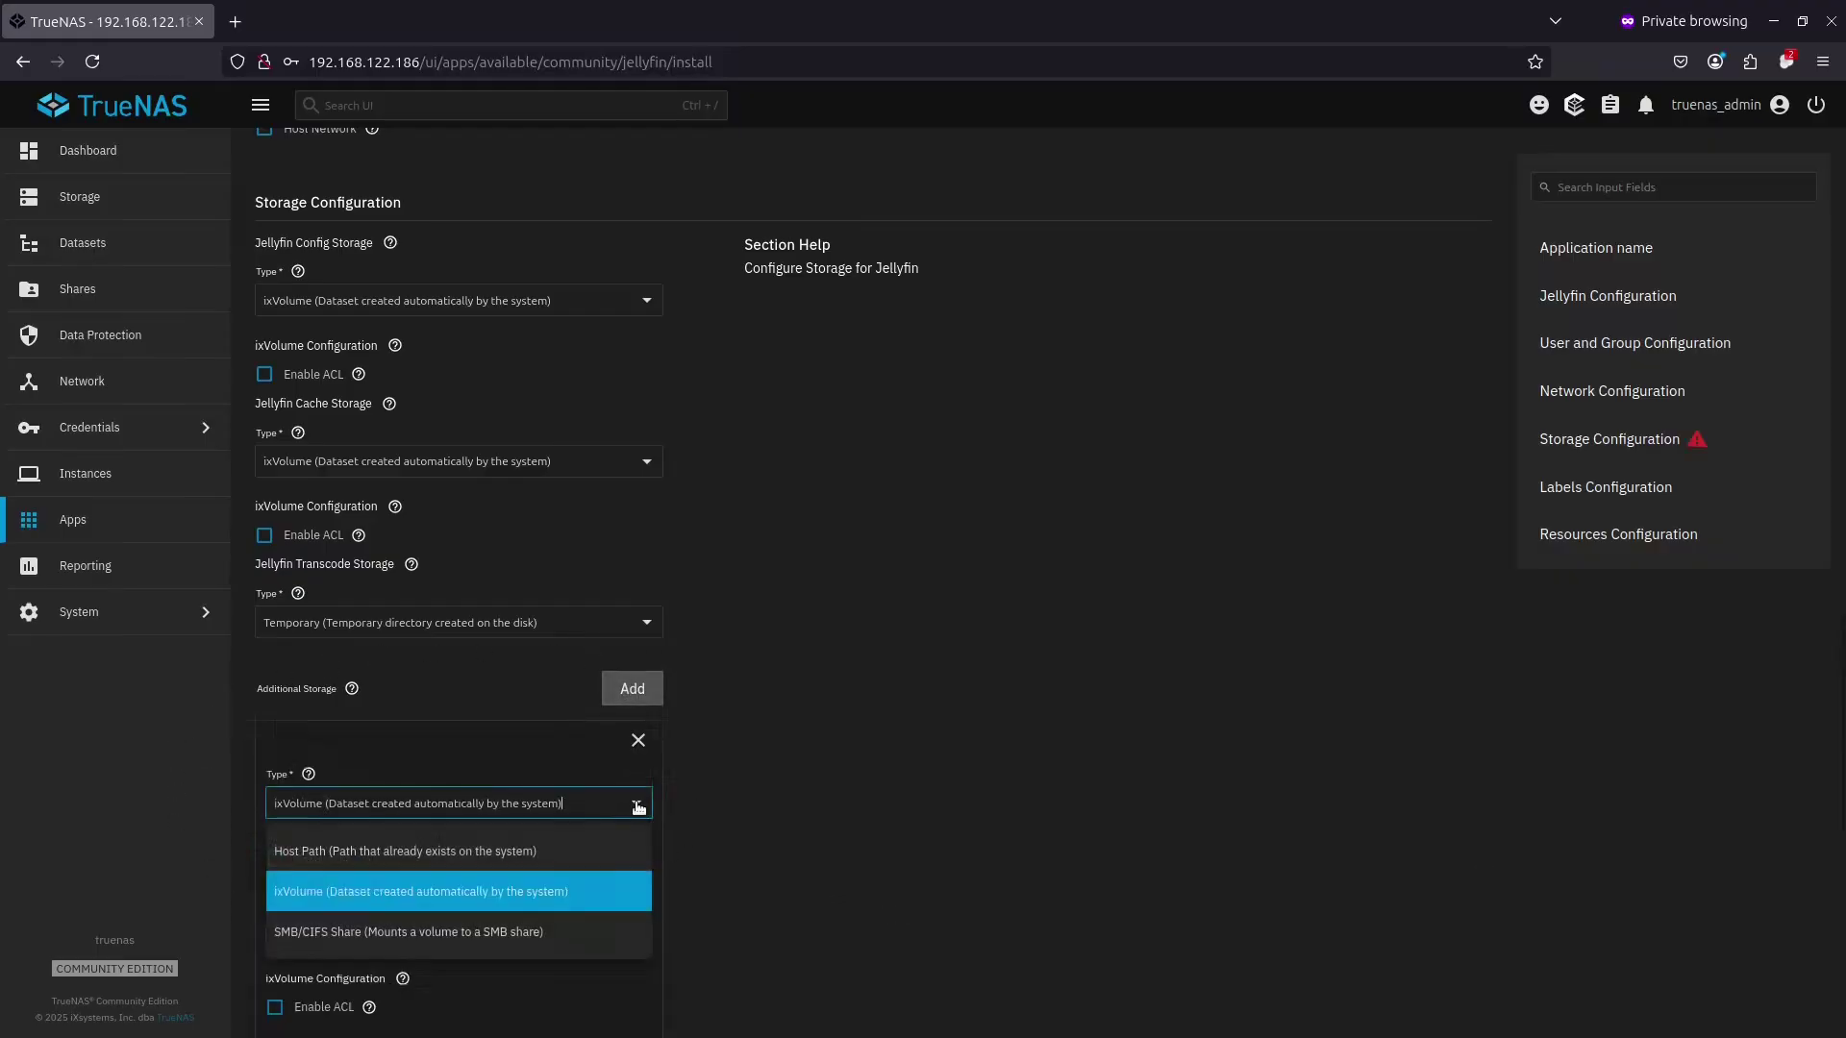
pyautogui.click(384, 932)
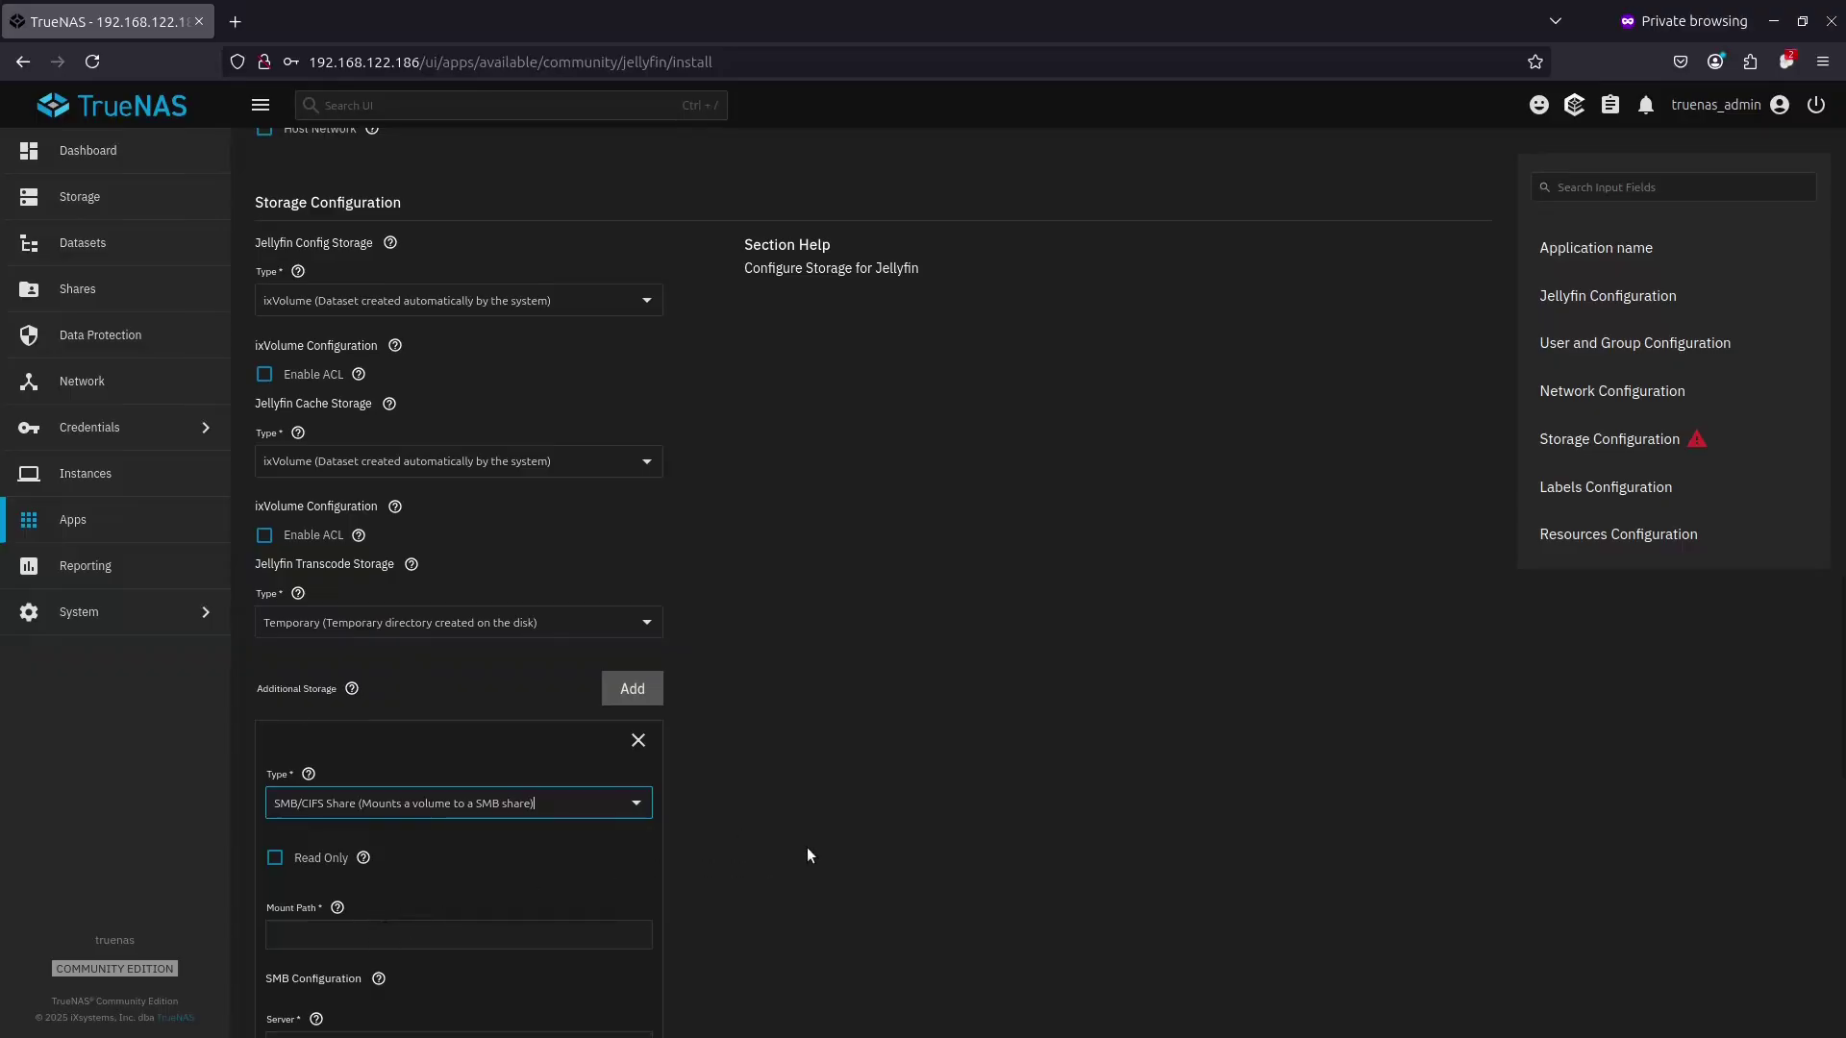
pyautogui.scroll(-3, 533, 734)
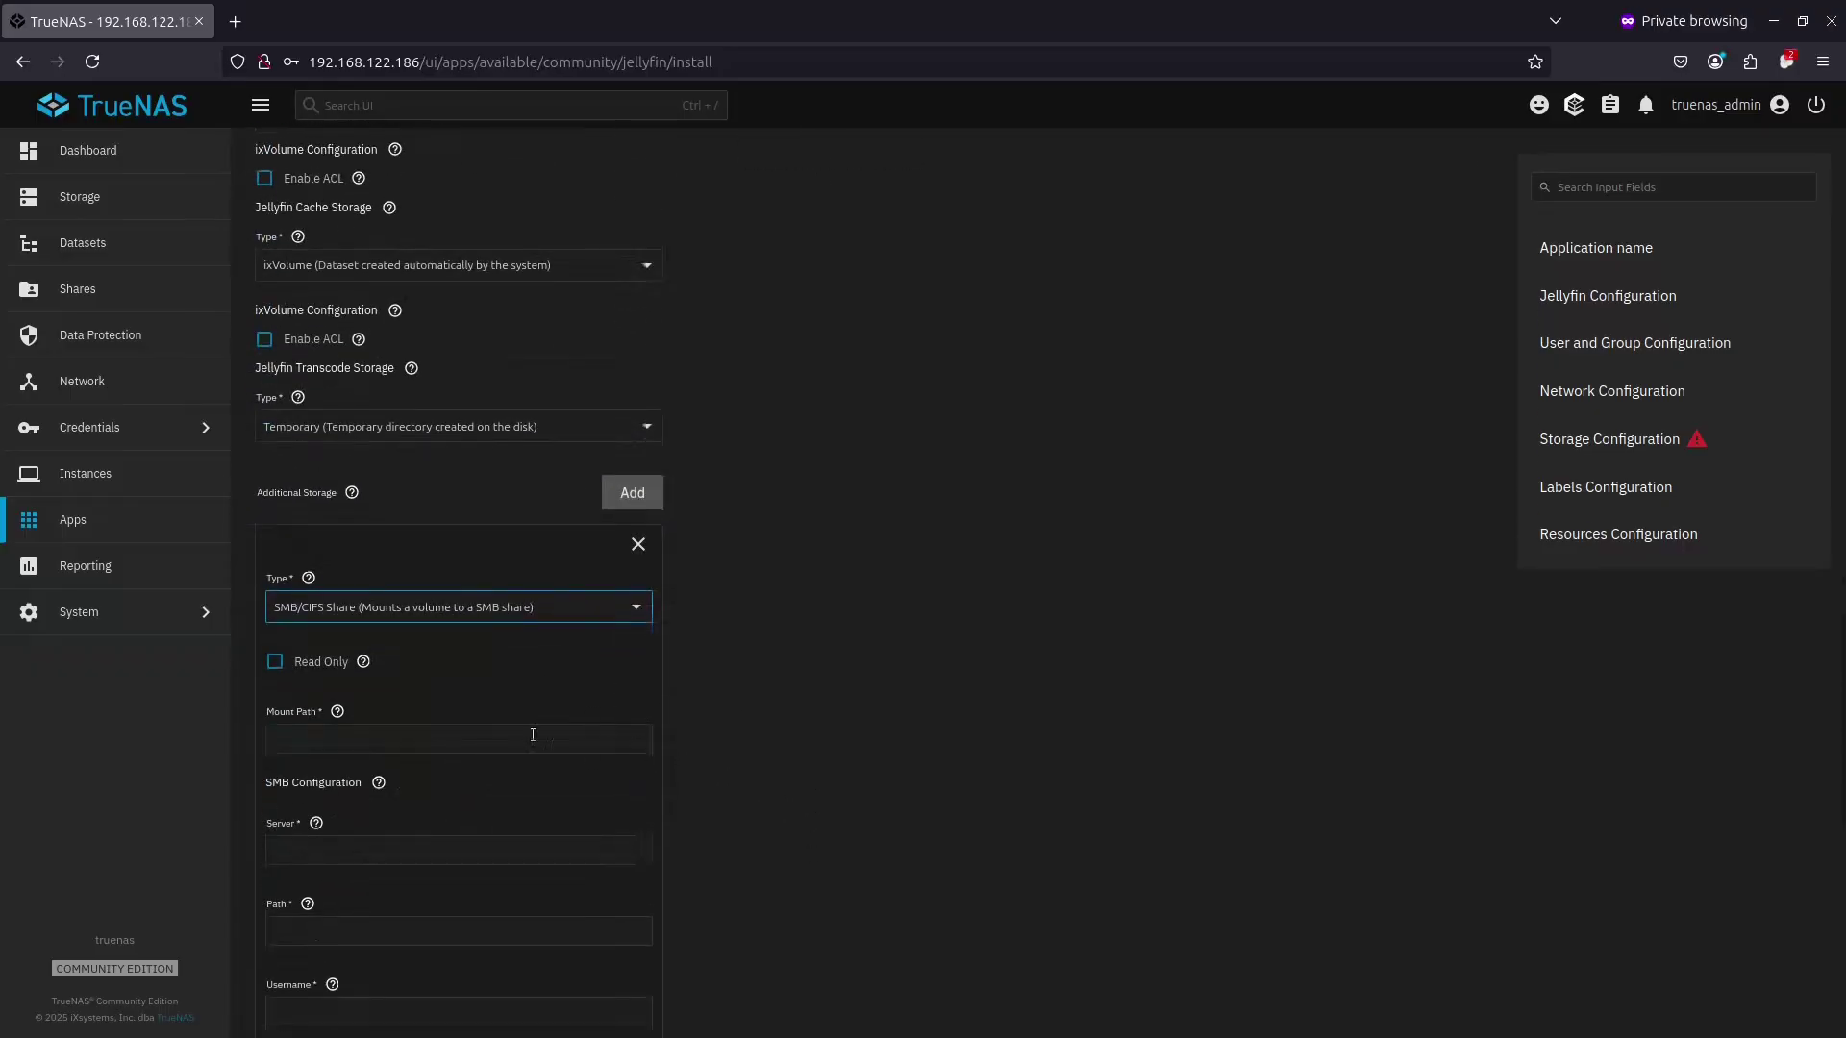
pyautogui.click(310, 747)
pyautogui.write('/')
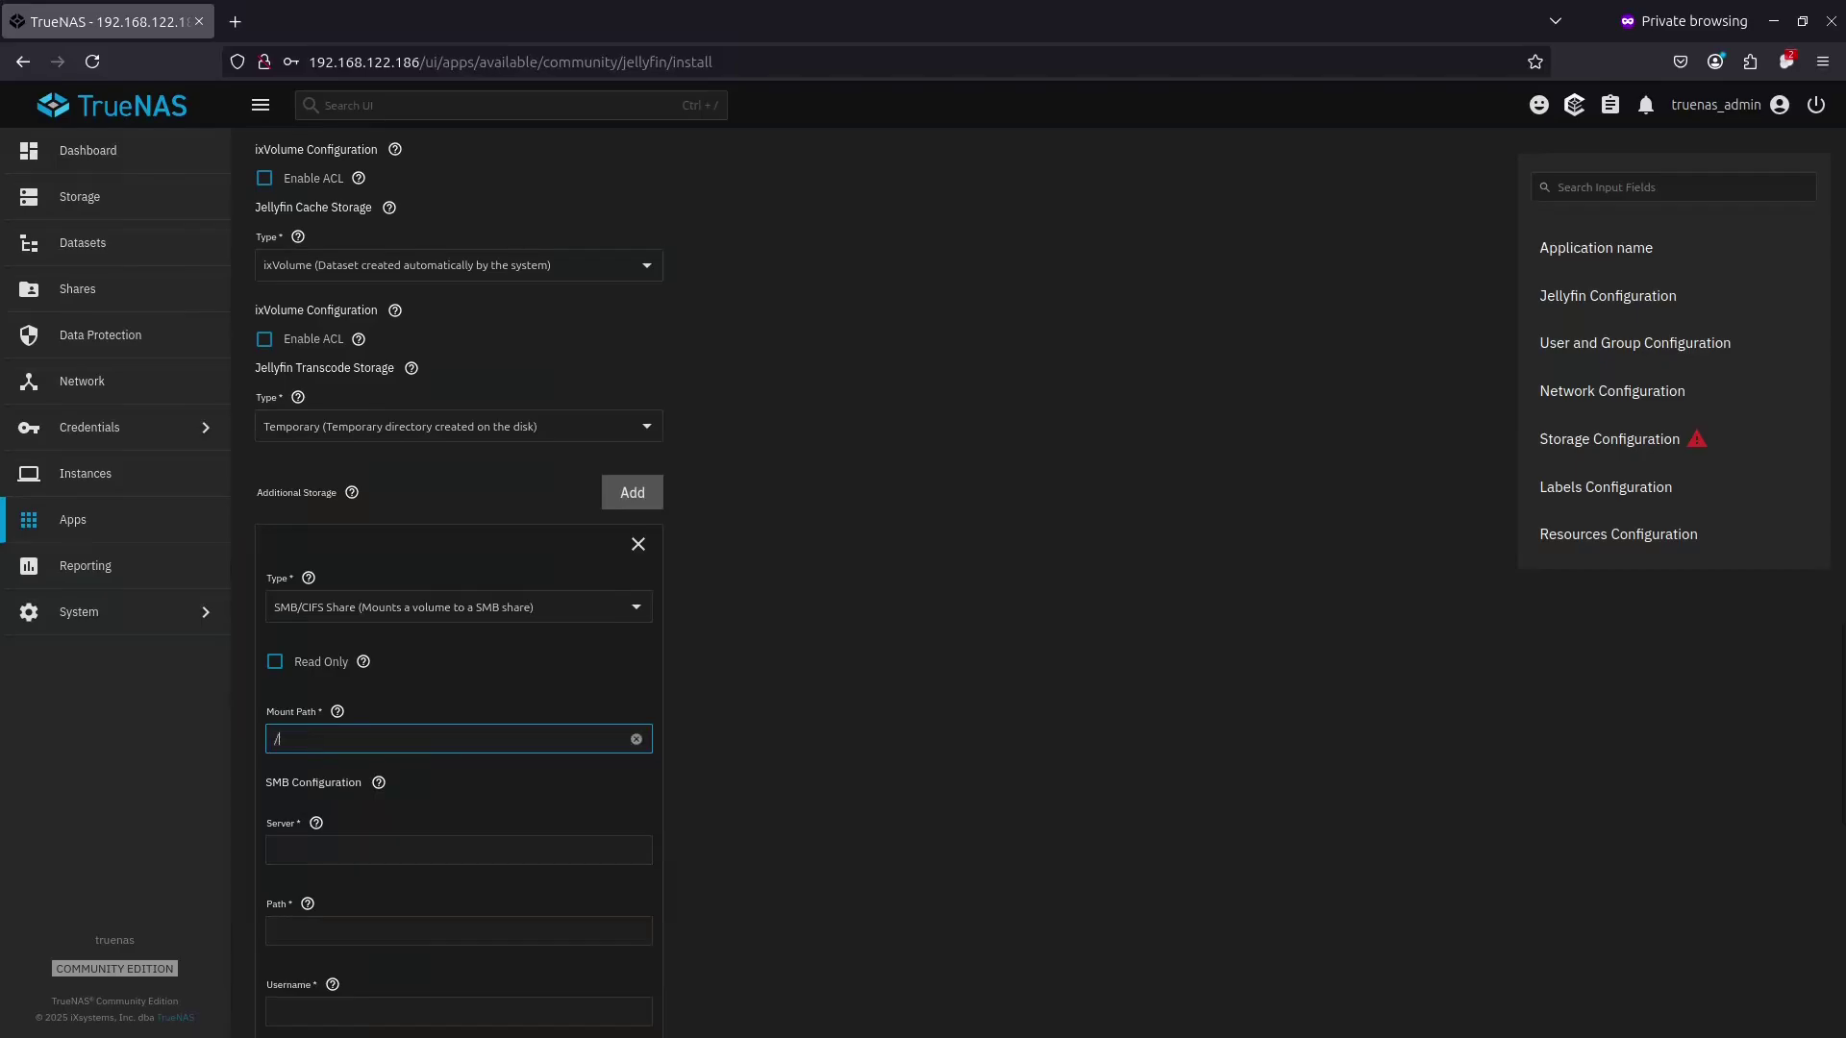
pyautogui.write('SMB')
# Step: Enter server 192.168.122.186, share path jellyfin, username user1 and the password
pyautogui.click(388, 845)
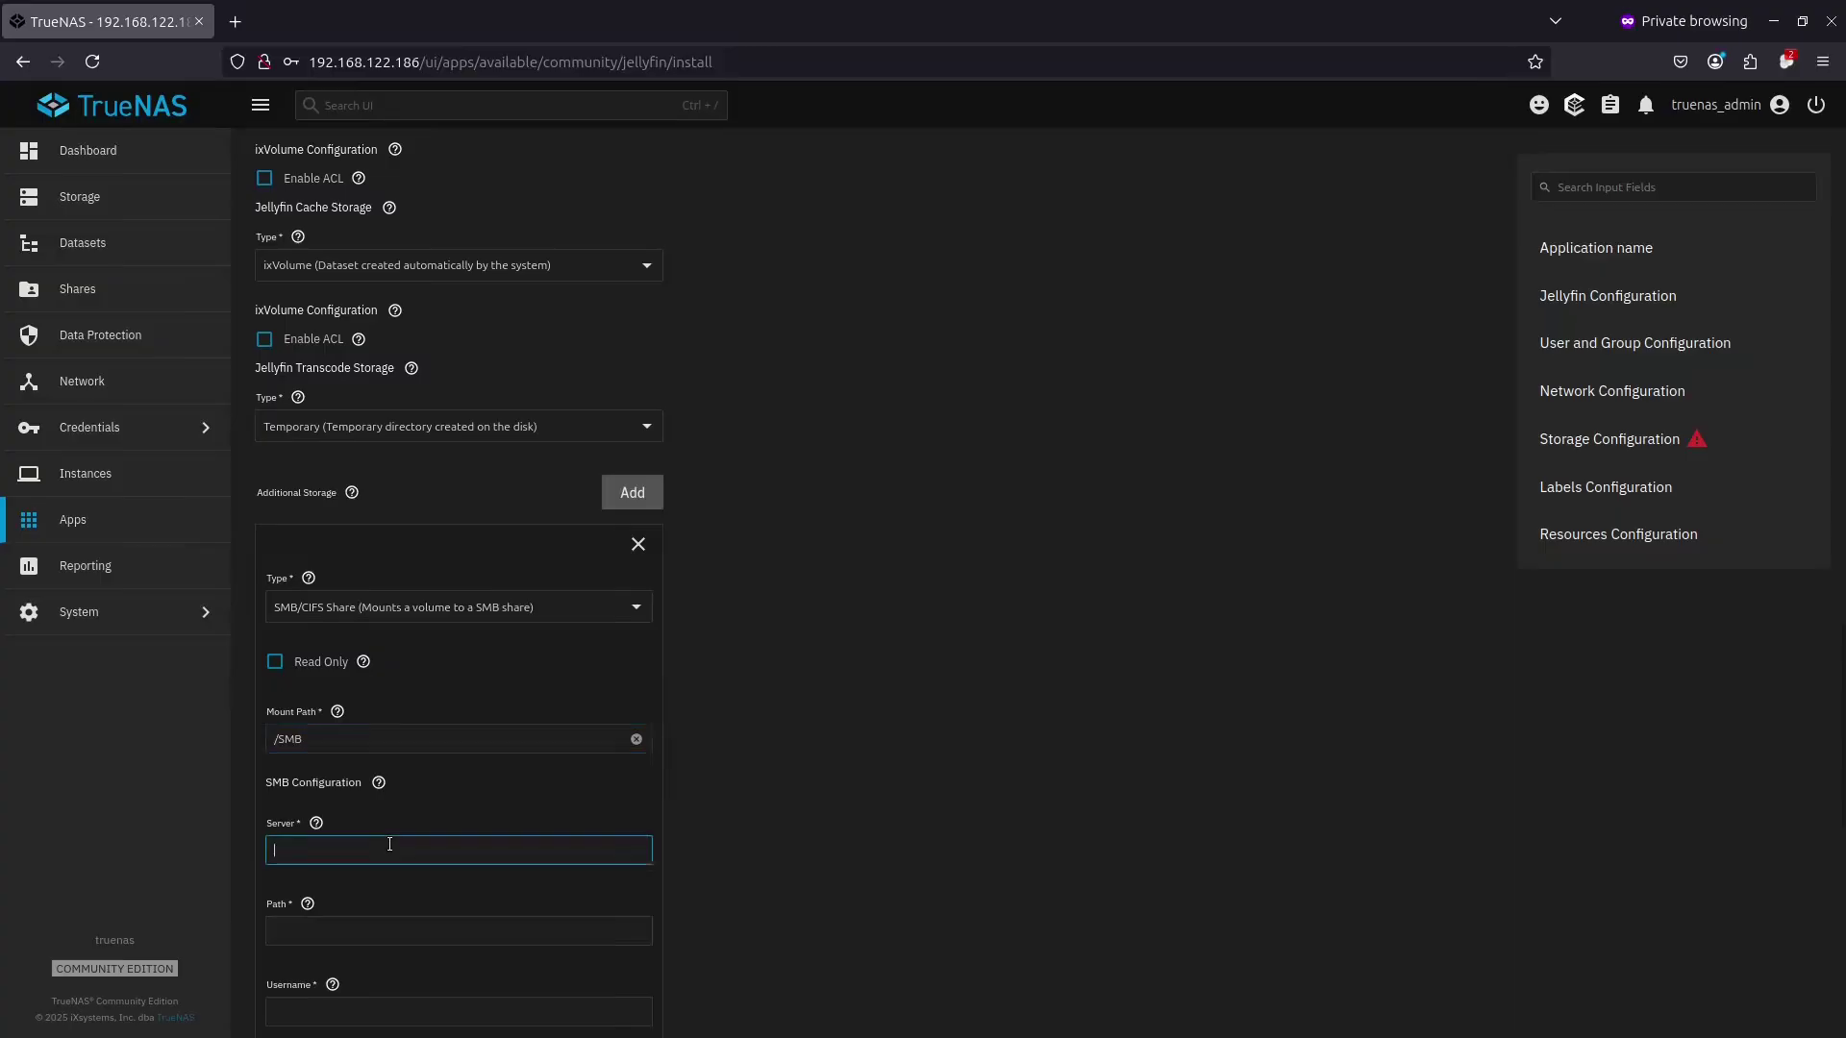
pyautogui.write('192.')
pyautogui.write('168.')
pyautogui.write('122.')
pyautogui.write('186')
pyautogui.click(501, 931)
pyautogui.scroll(-3, 501, 930)
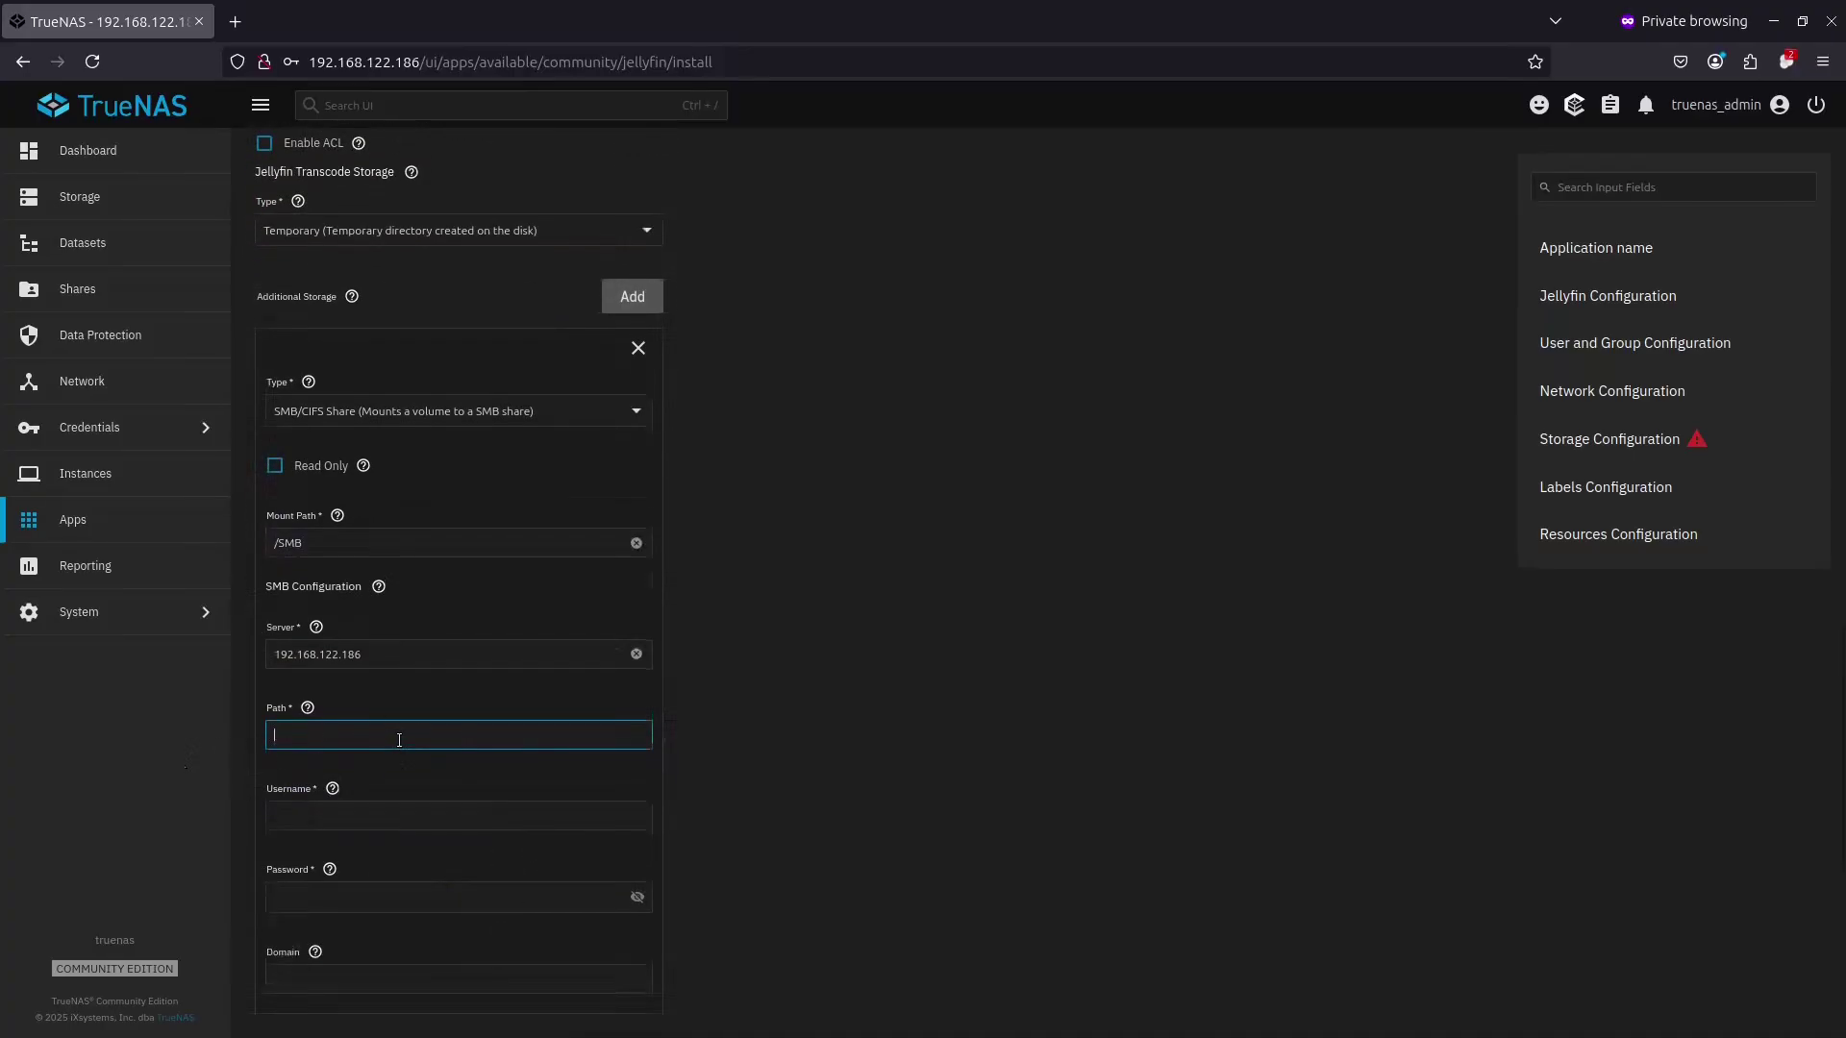
pyautogui.write('jelly')
pyautogui.write('gin')
pyautogui.press('BackSpace')
pyautogui.press('BackSpace')
pyautogui.press('BackSpace')
pyautogui.write('fin')
pyautogui.click(371, 814)
pyautogui.write('us')
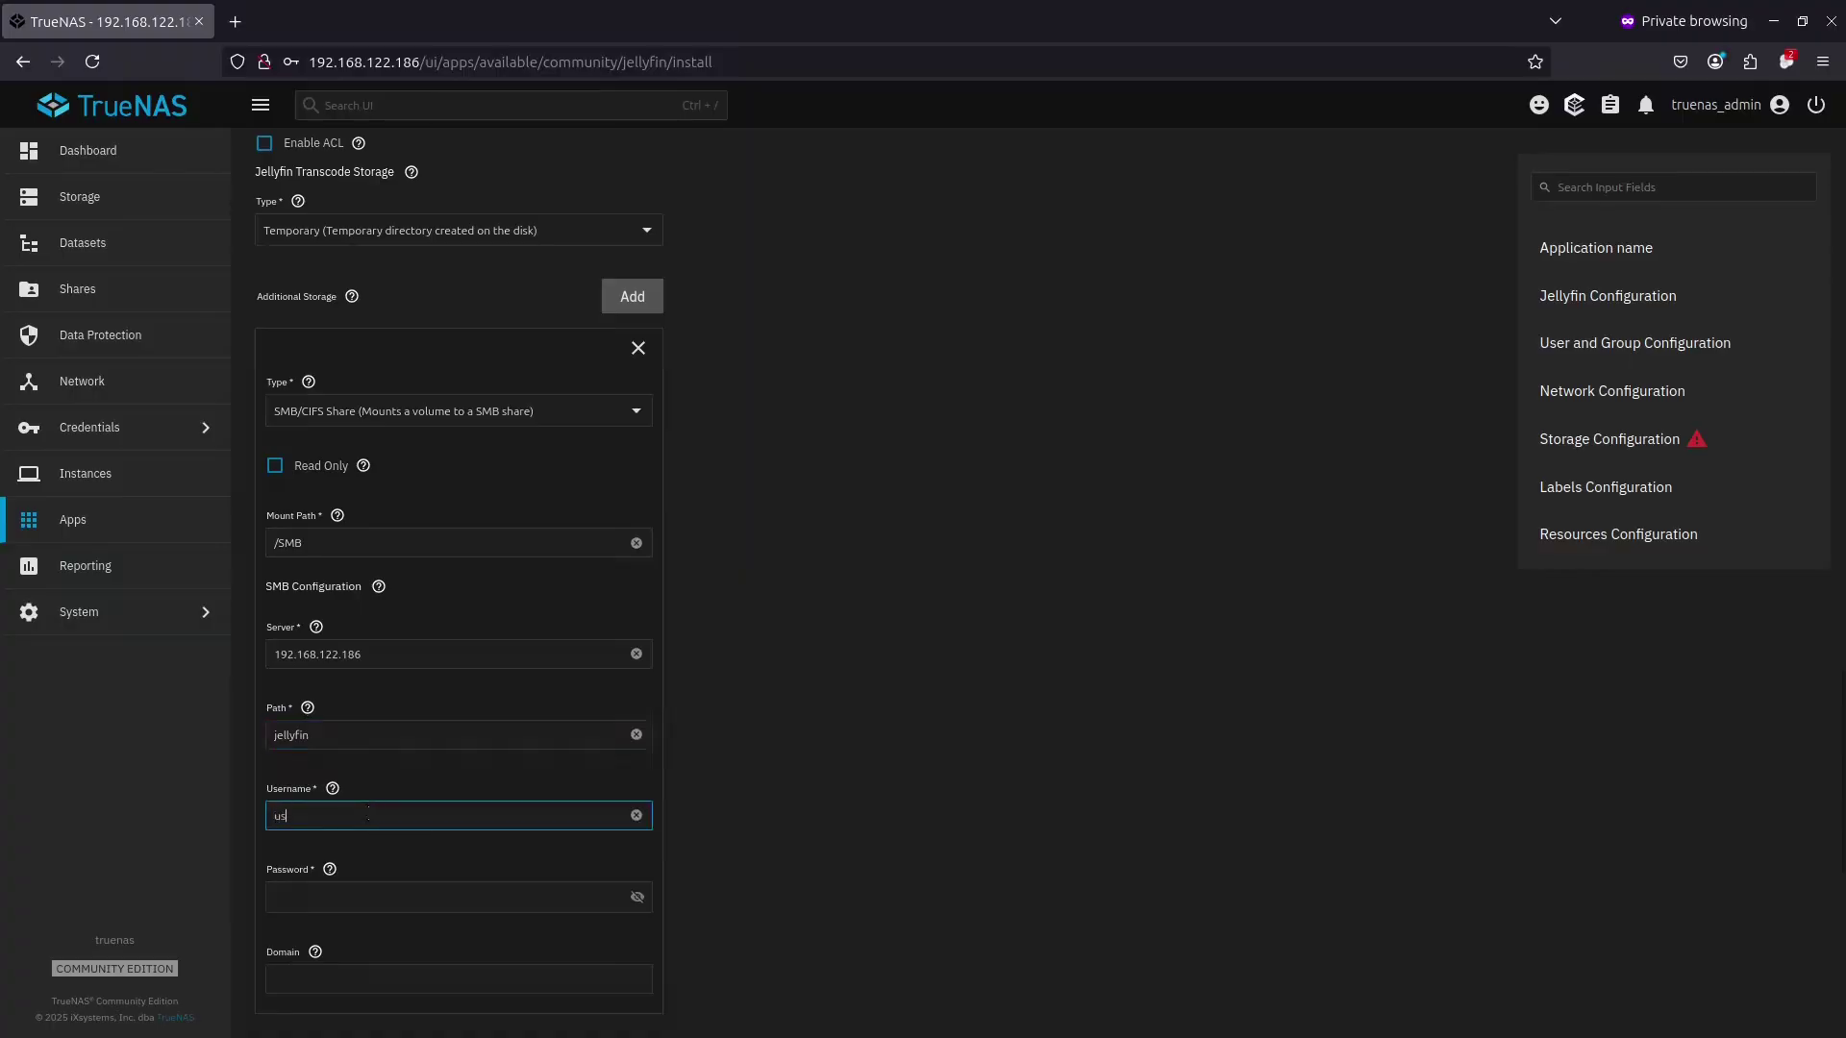
pyautogui.write('er1')
pyautogui.click(341, 901)
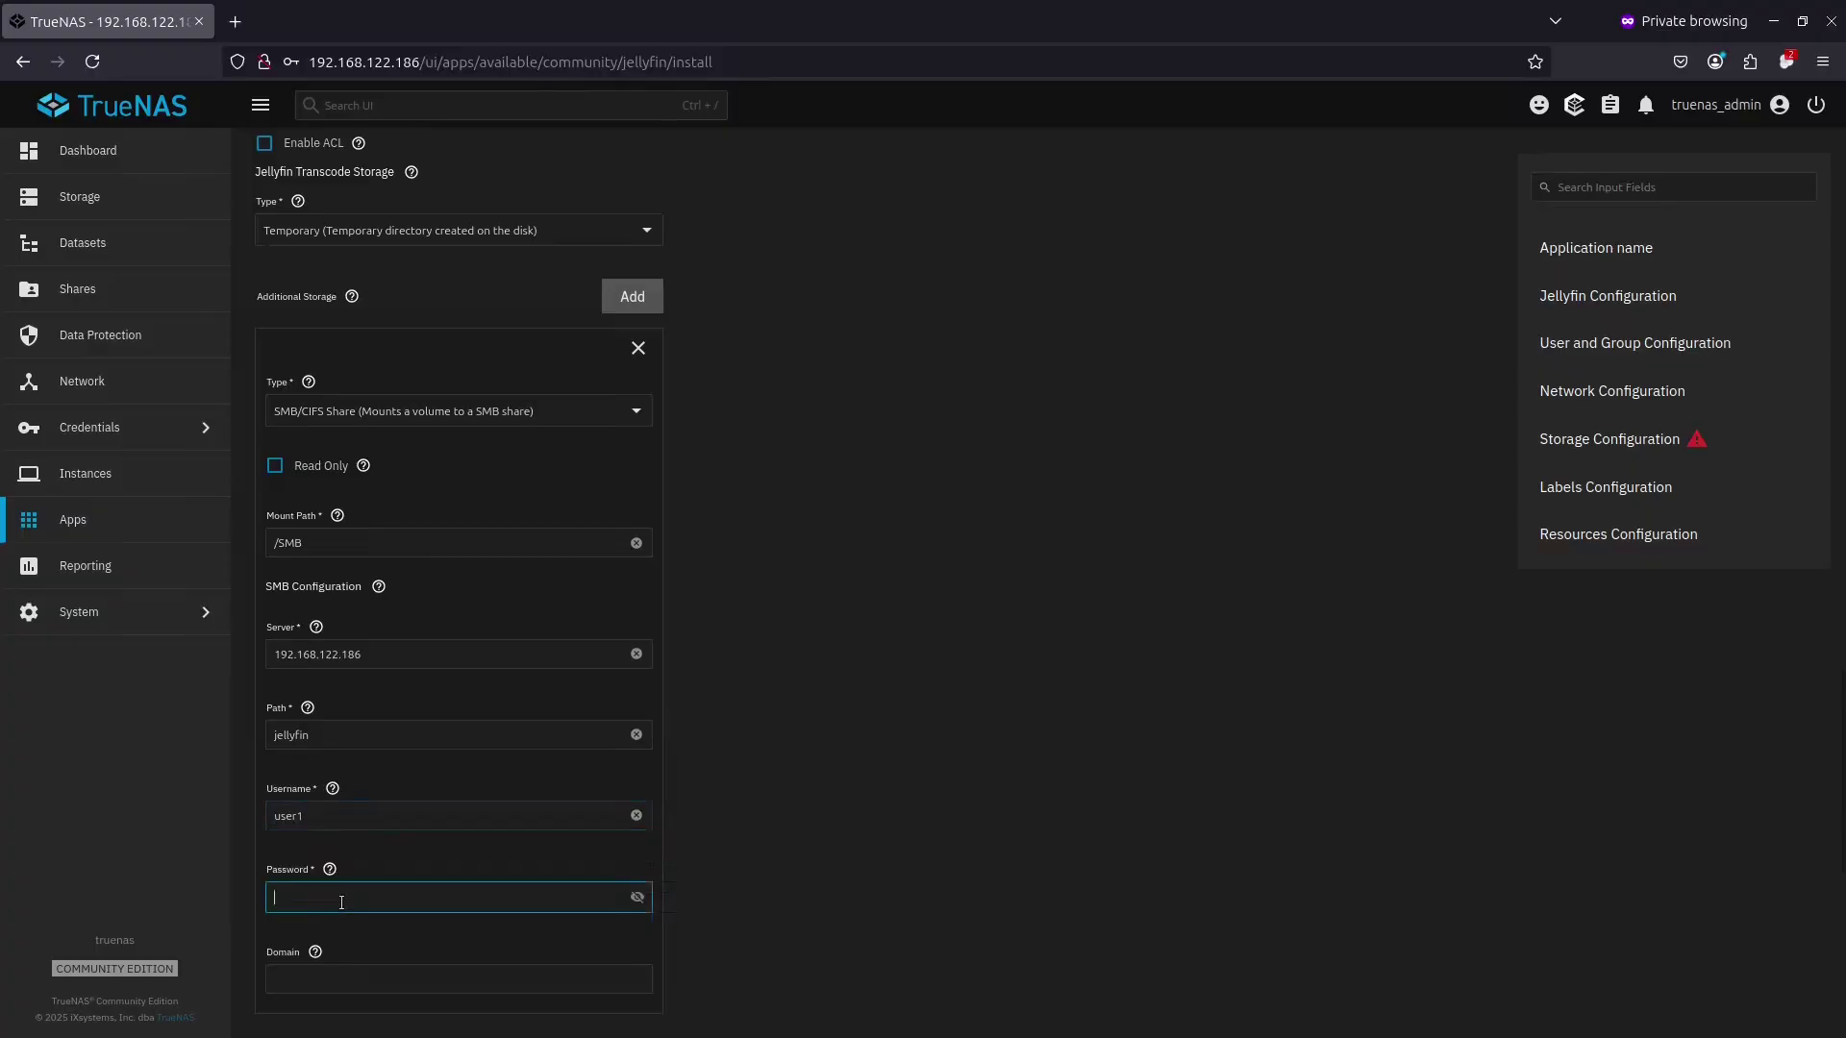
pyautogui.scroll(-3, 923, 793)
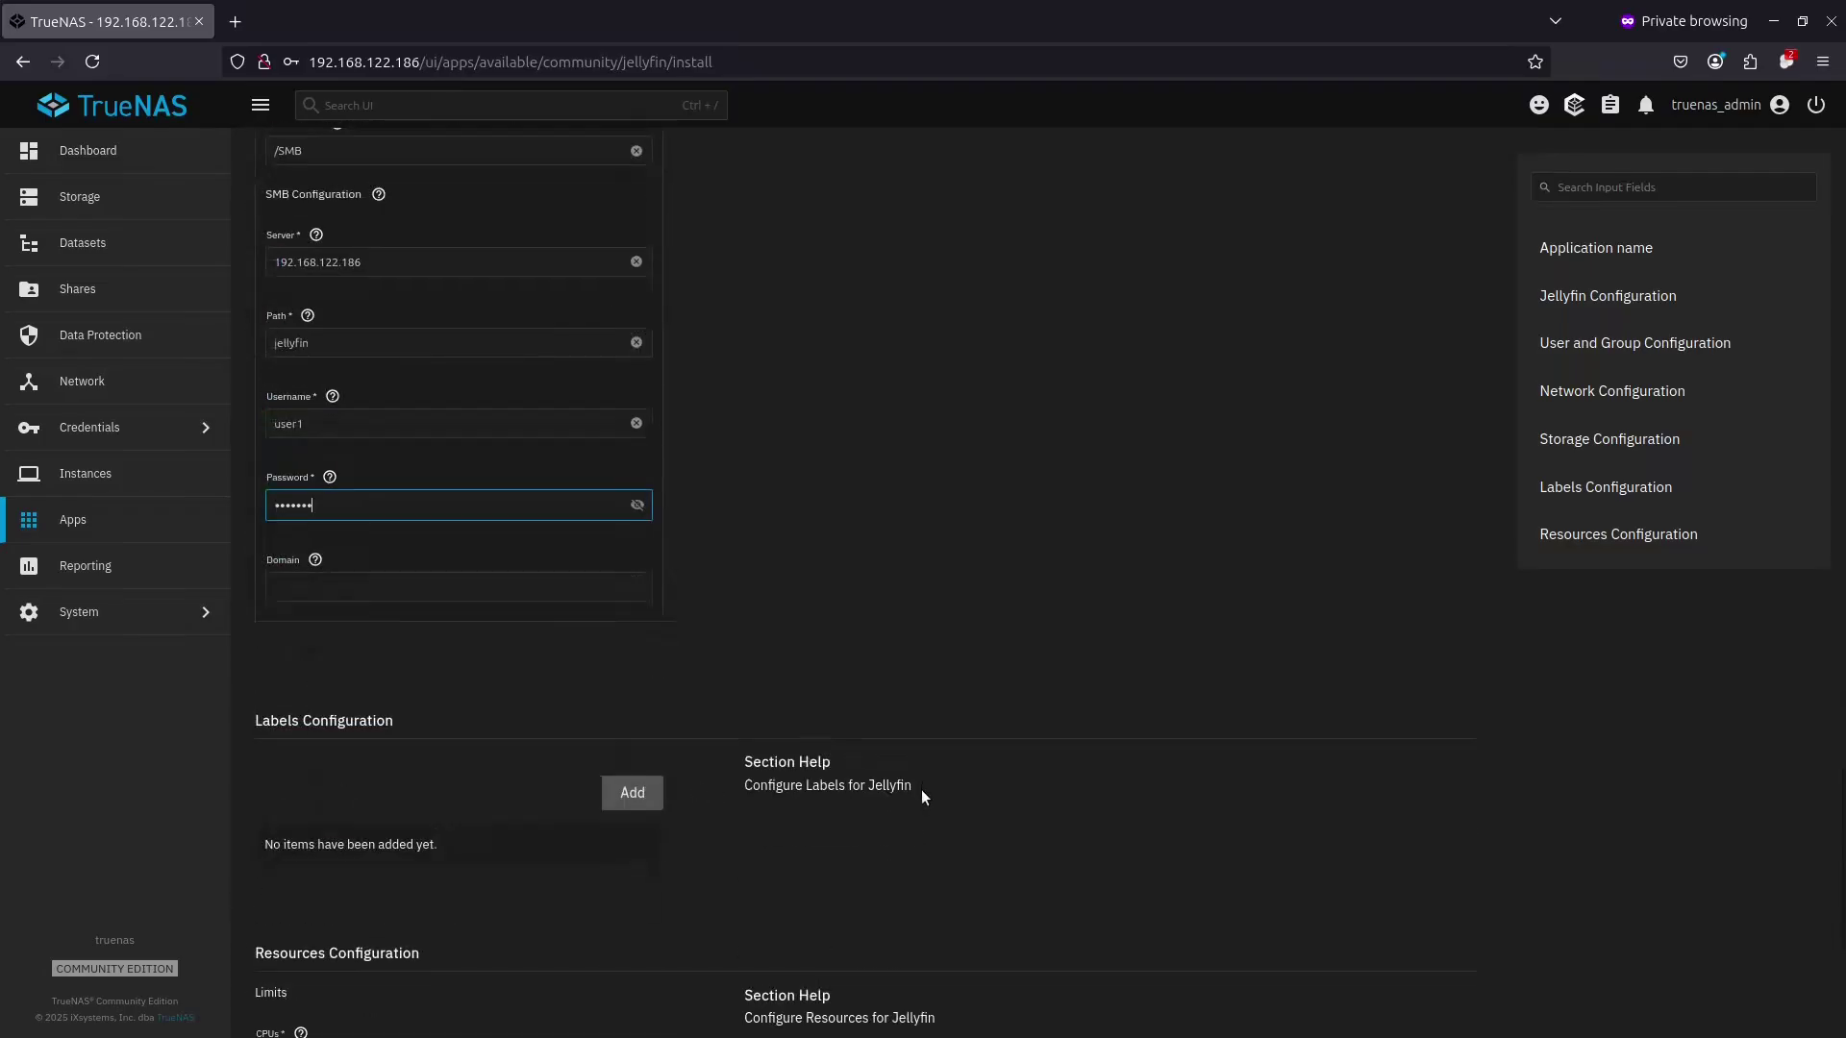
pyautogui.scroll(-2, 754, 745)
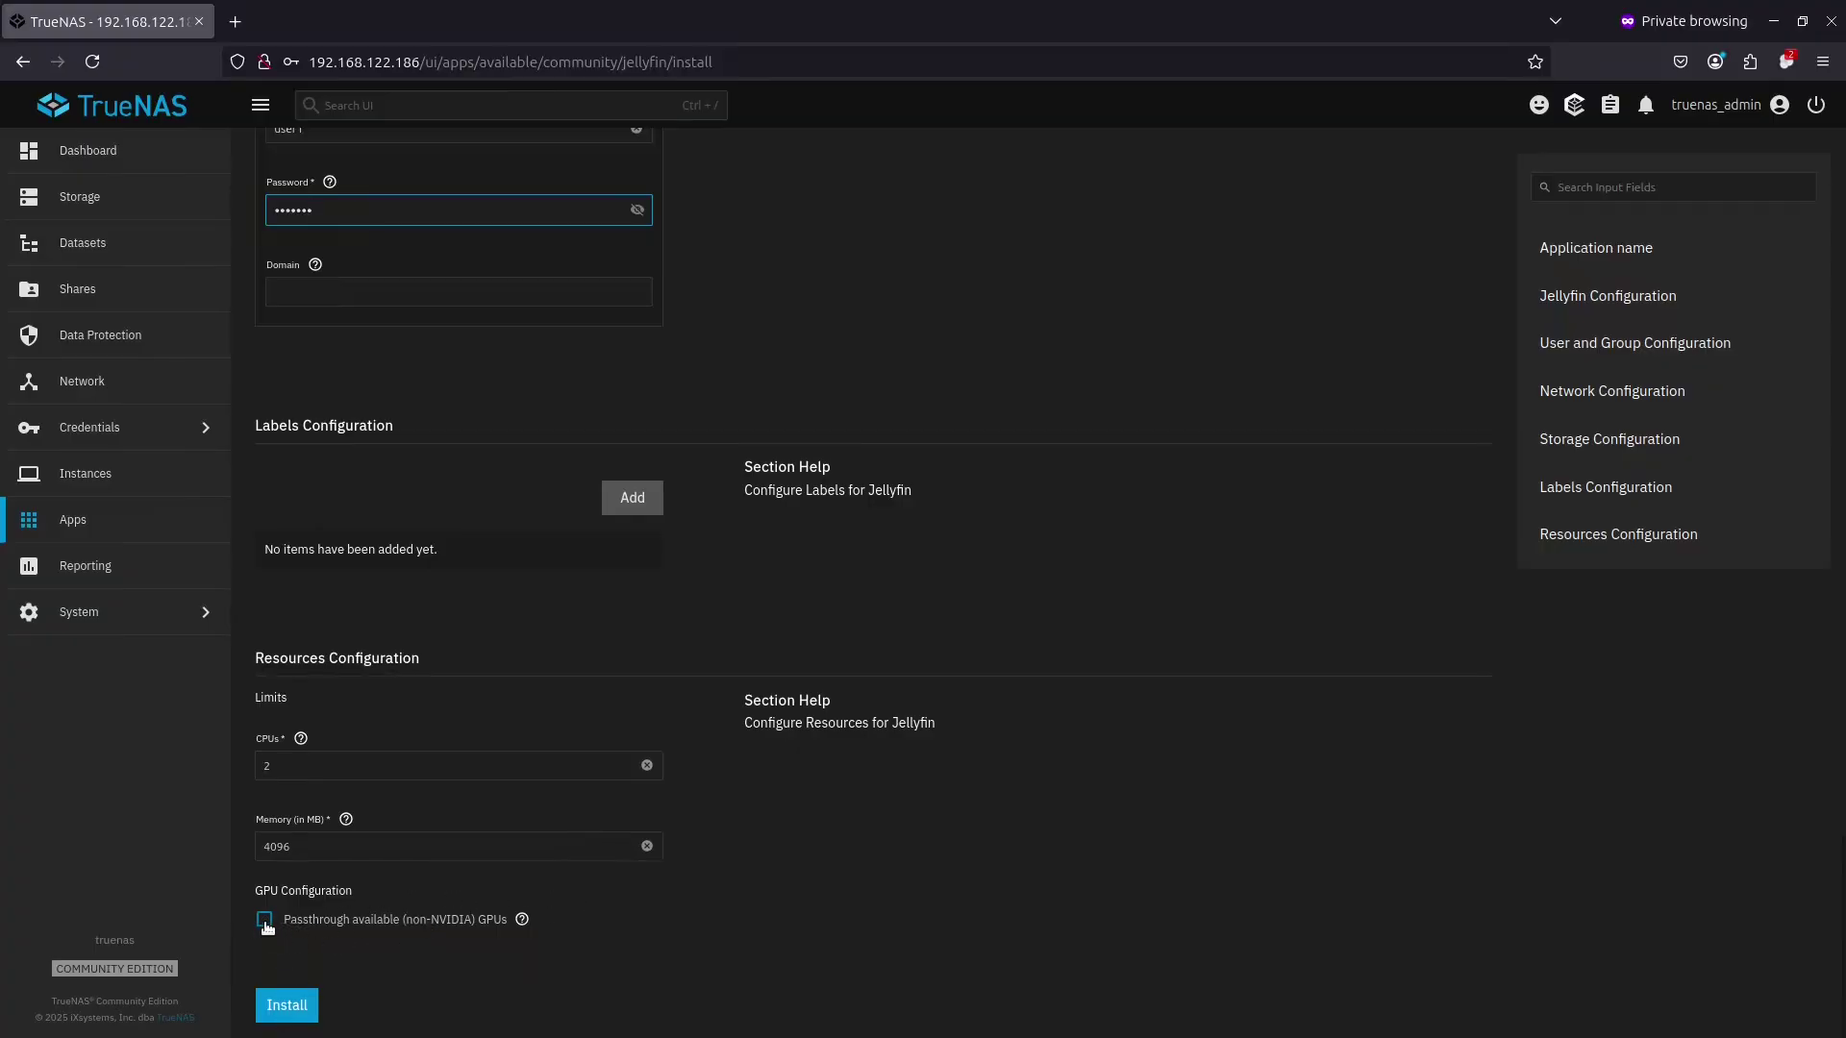
# Step: Install Jellyfin with the configured settings and reach its setup wizard welcome page
pyautogui.click(284, 1008)
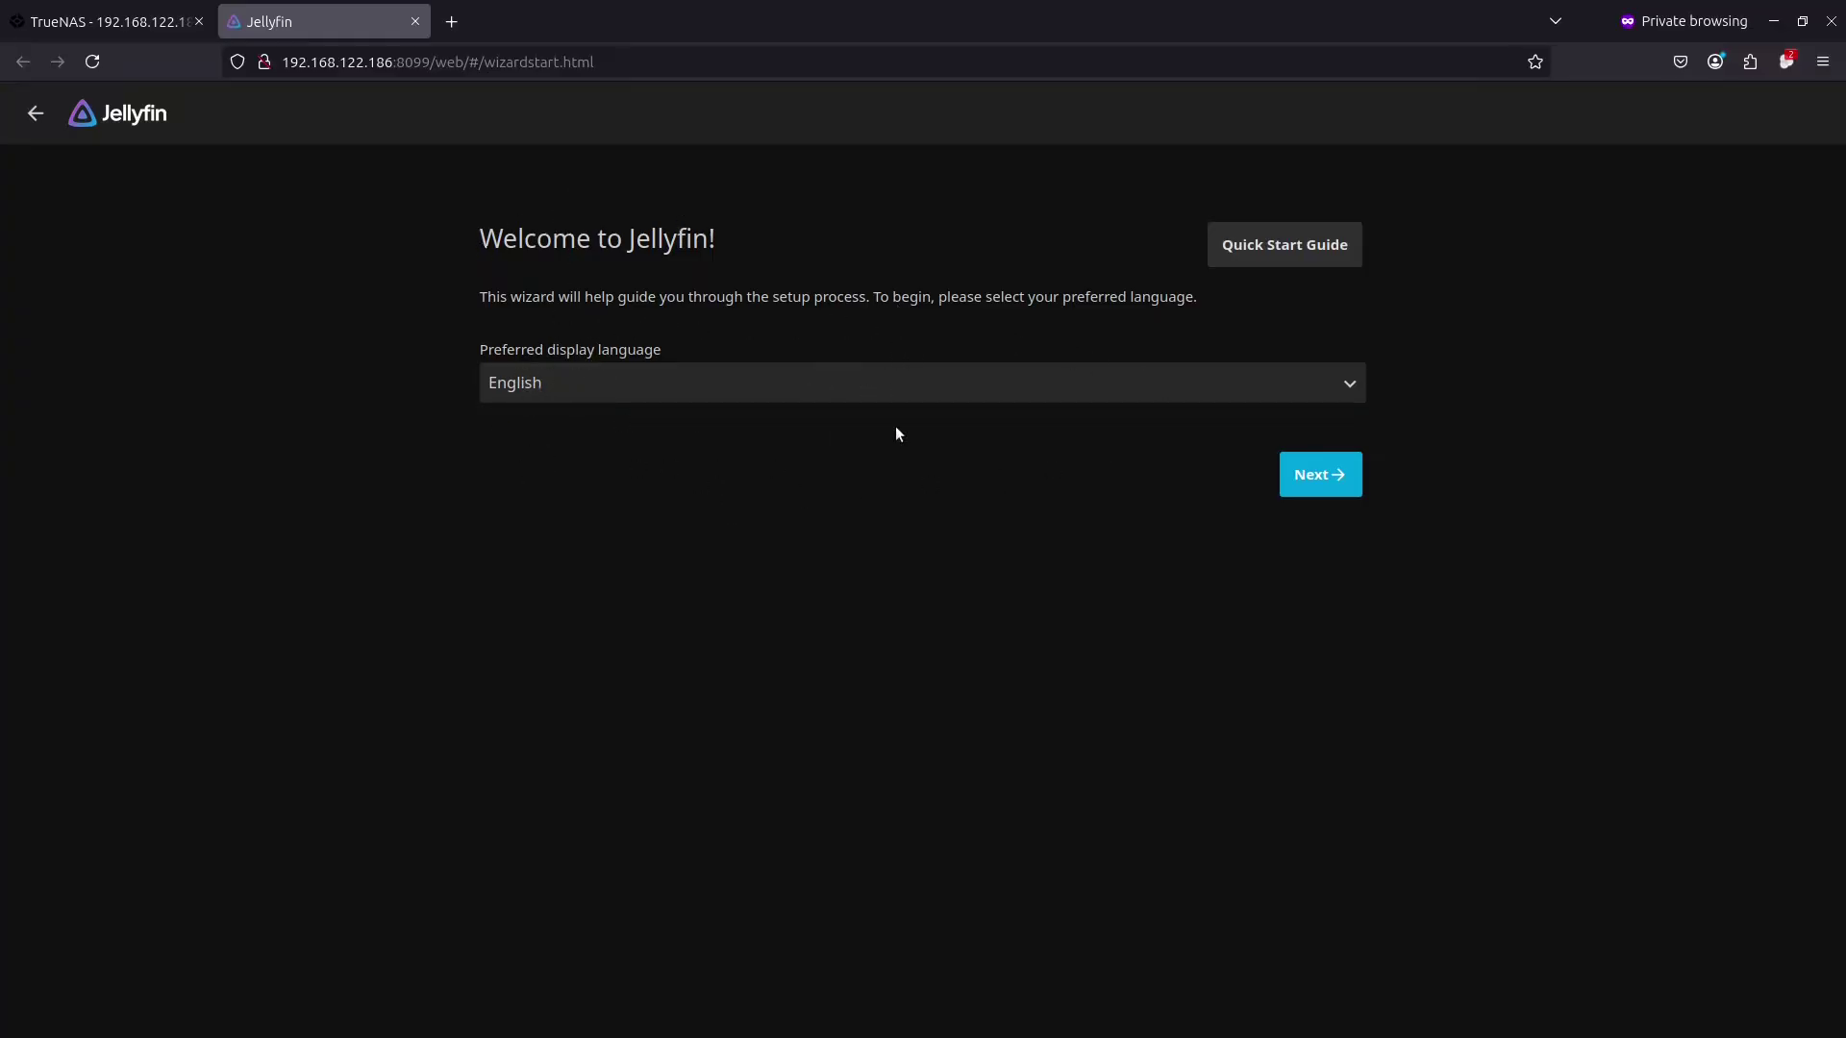
# Step: Keep English, create admin account user1 with a confirmed password, and begin adding a library
pyautogui.click(1315, 474)
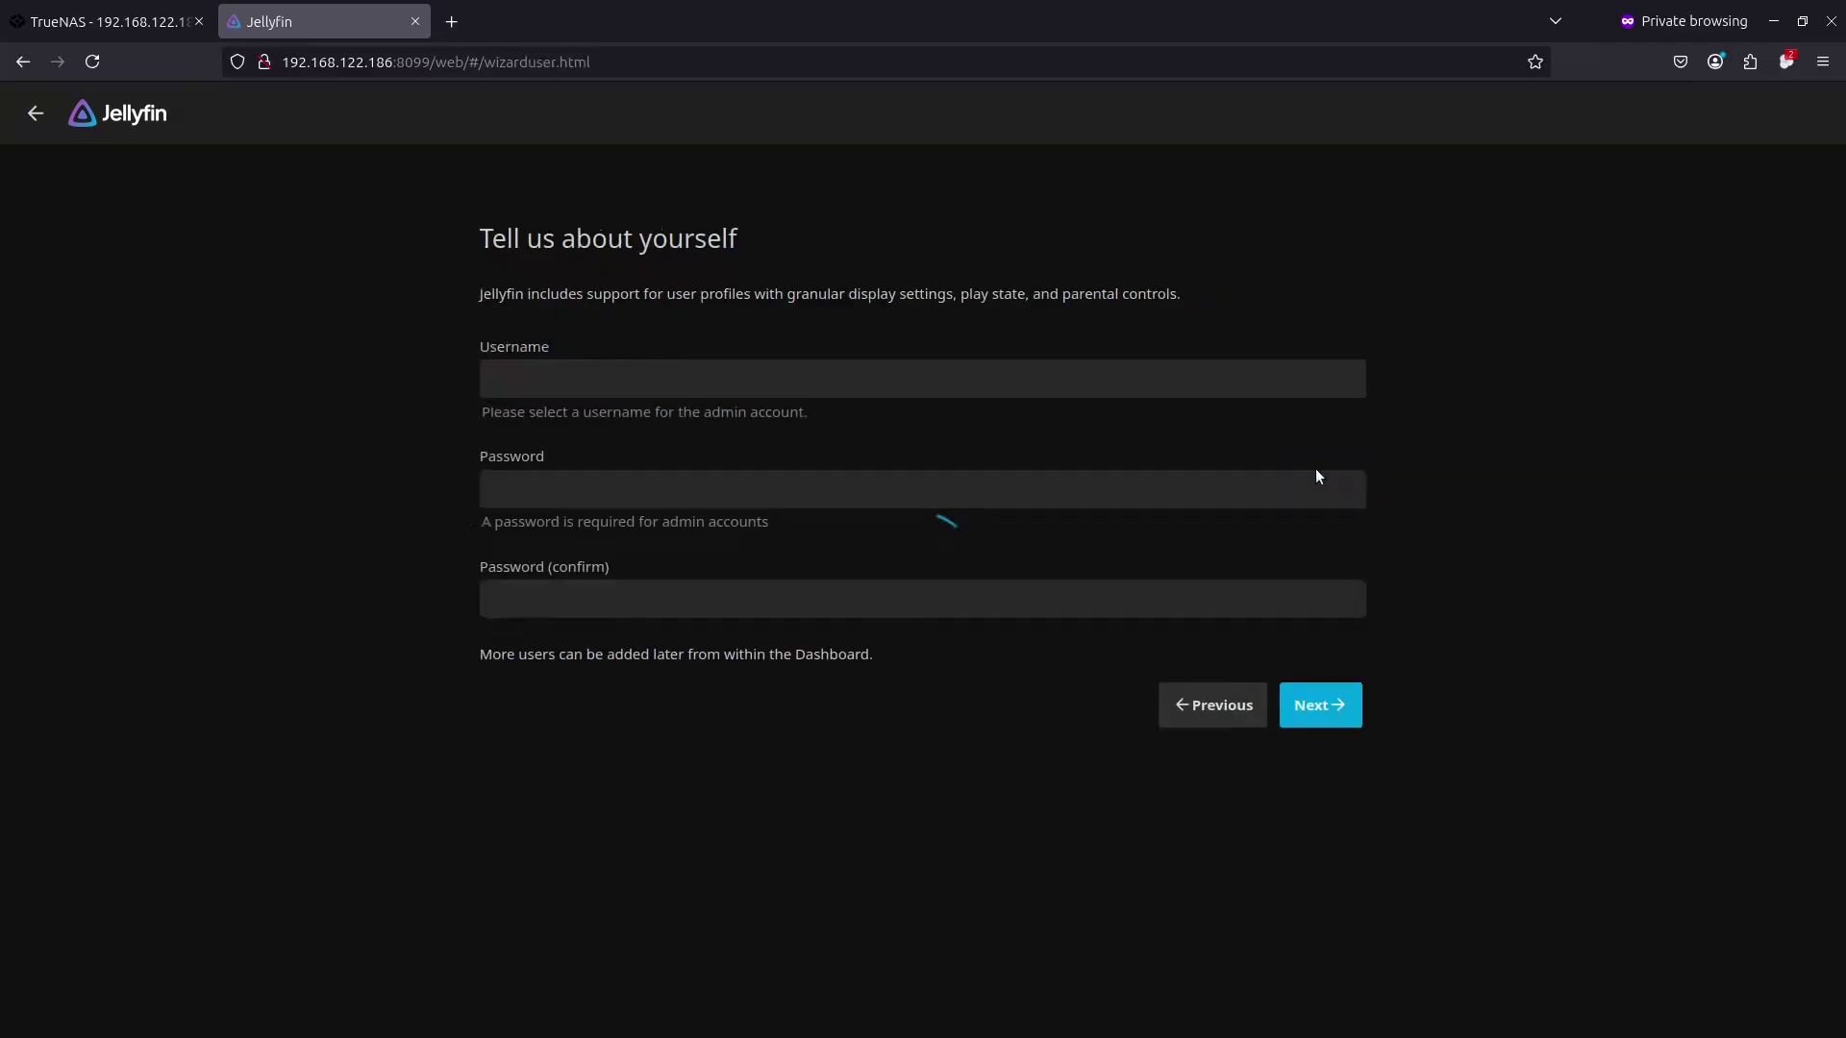
pyautogui.doubleClick(607, 380)
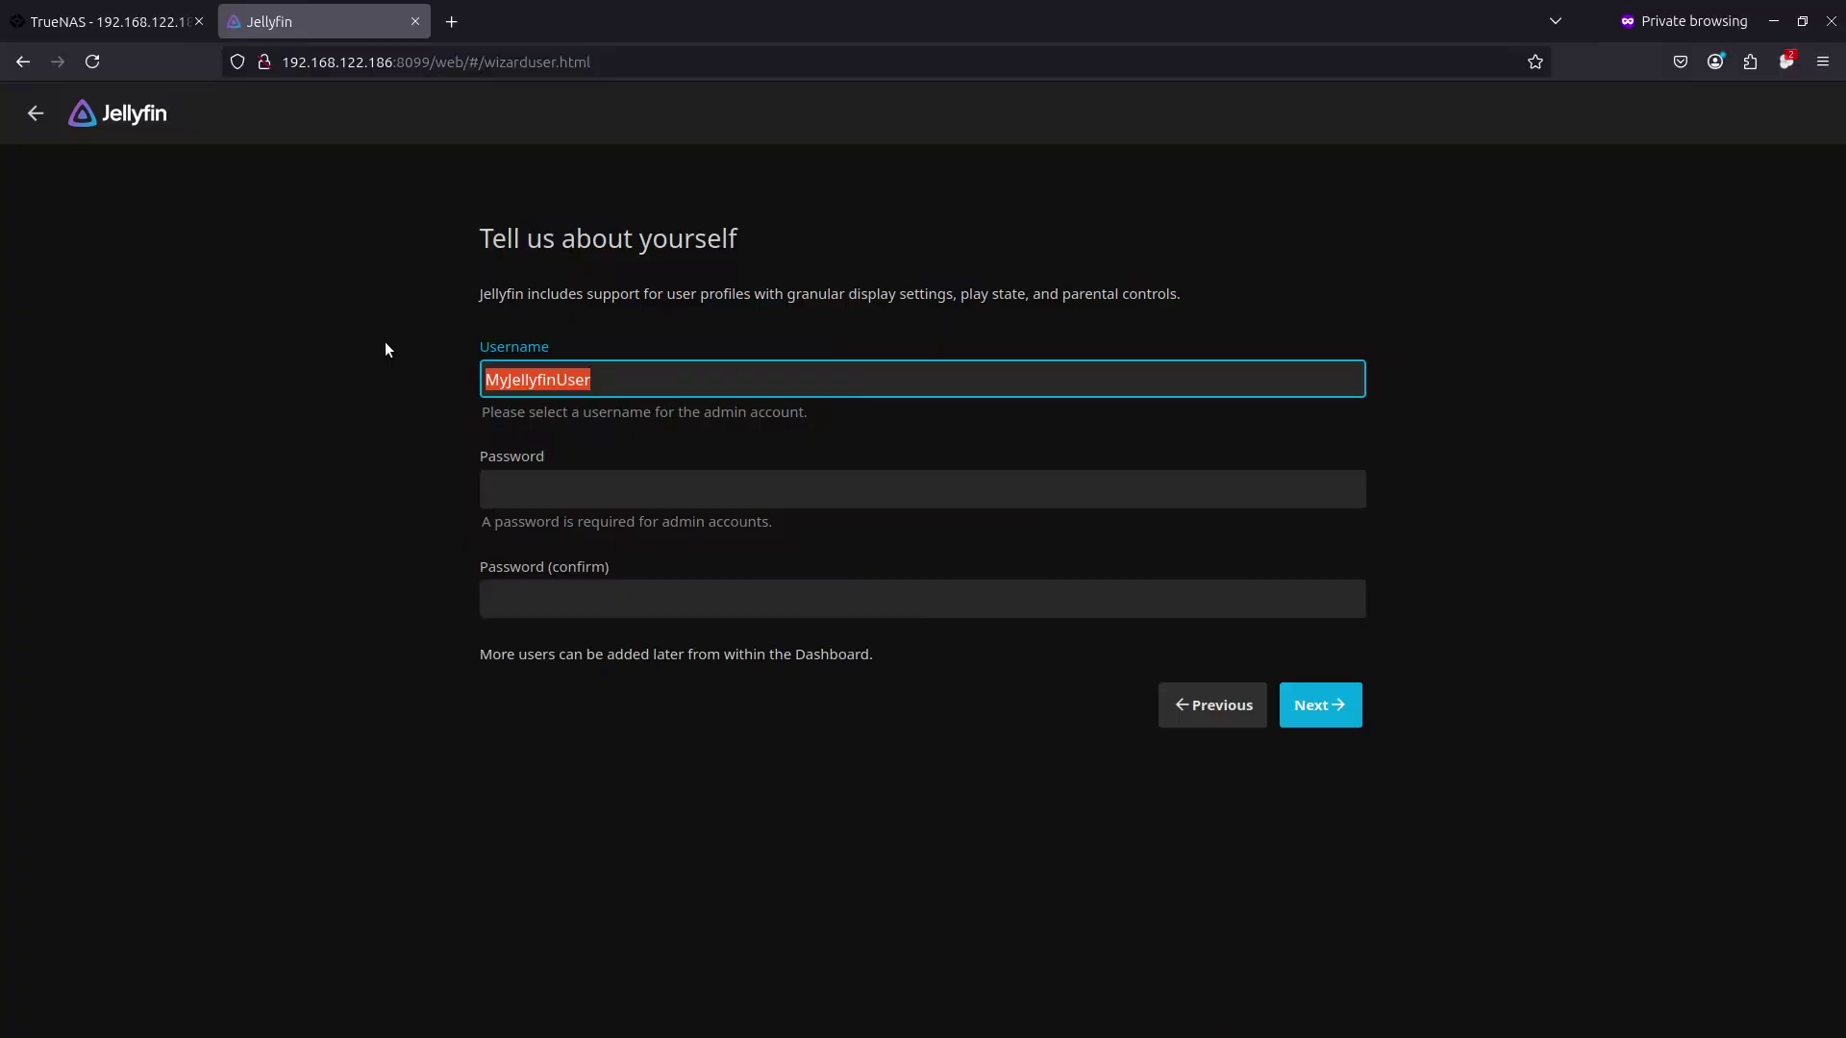
pyautogui.write('user1')
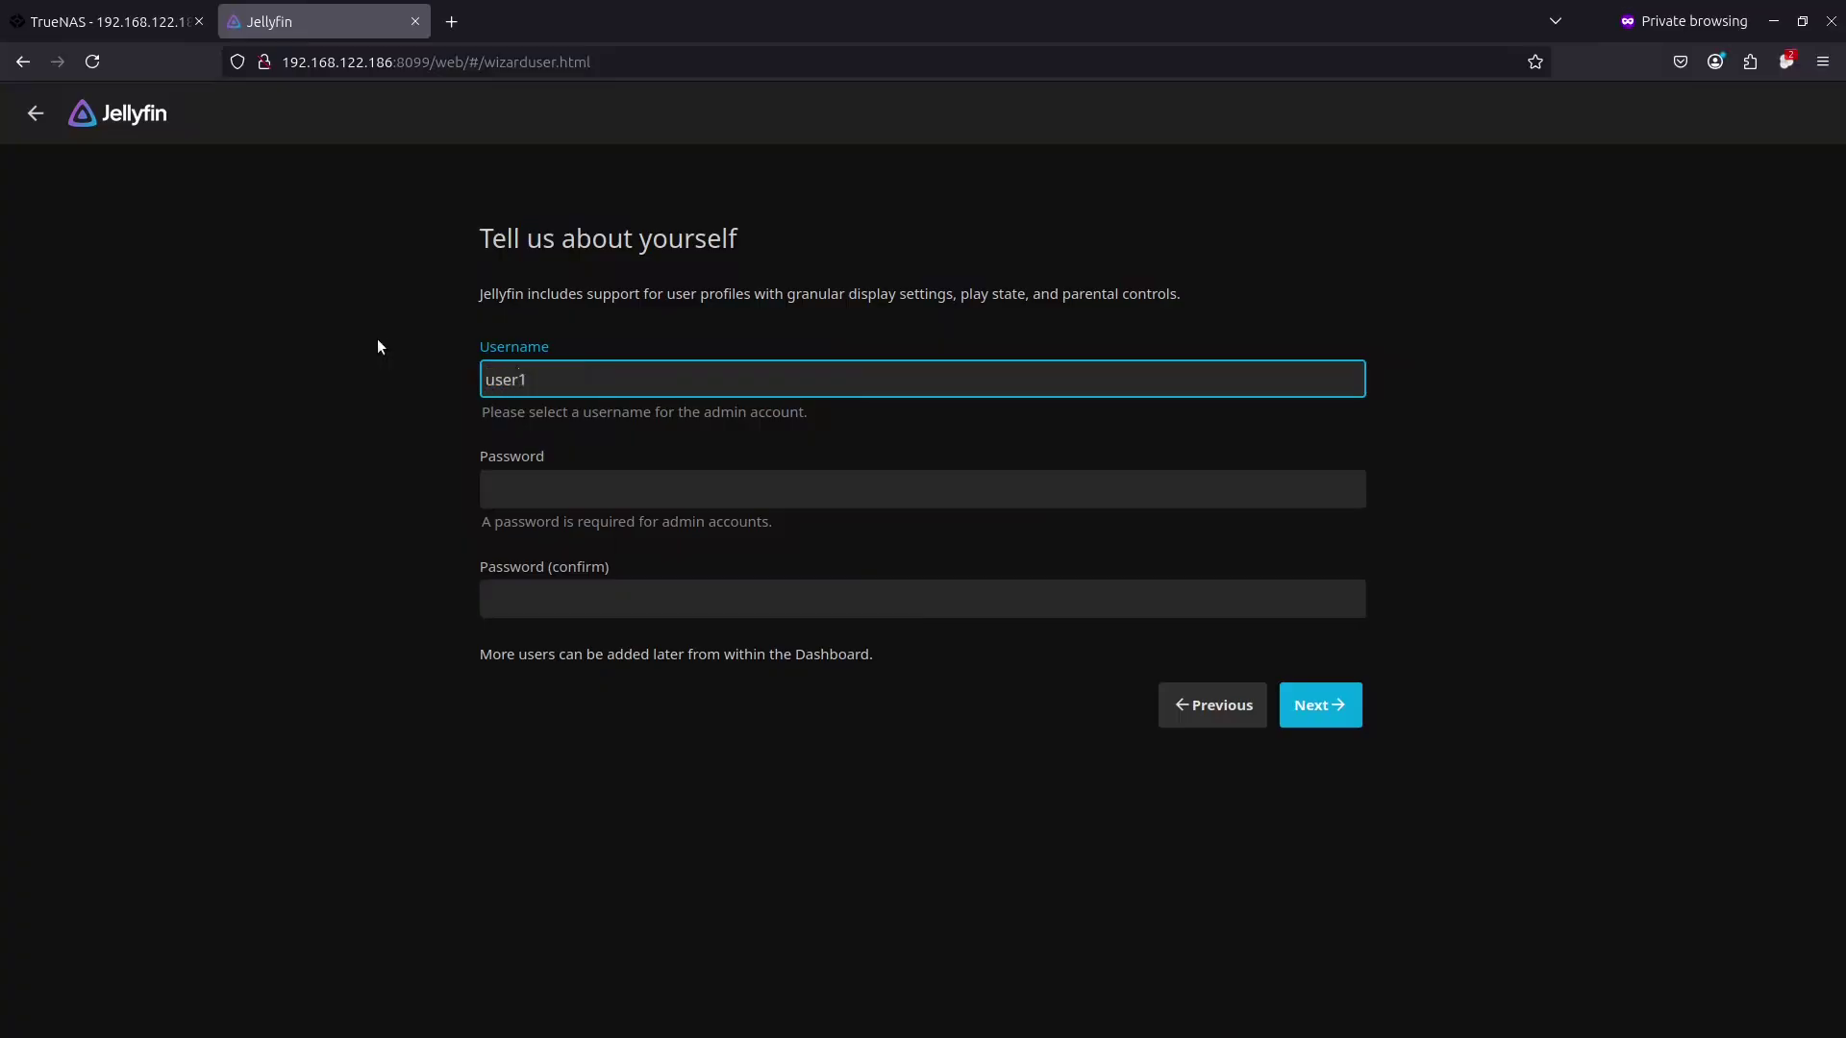
pyautogui.click(574, 490)
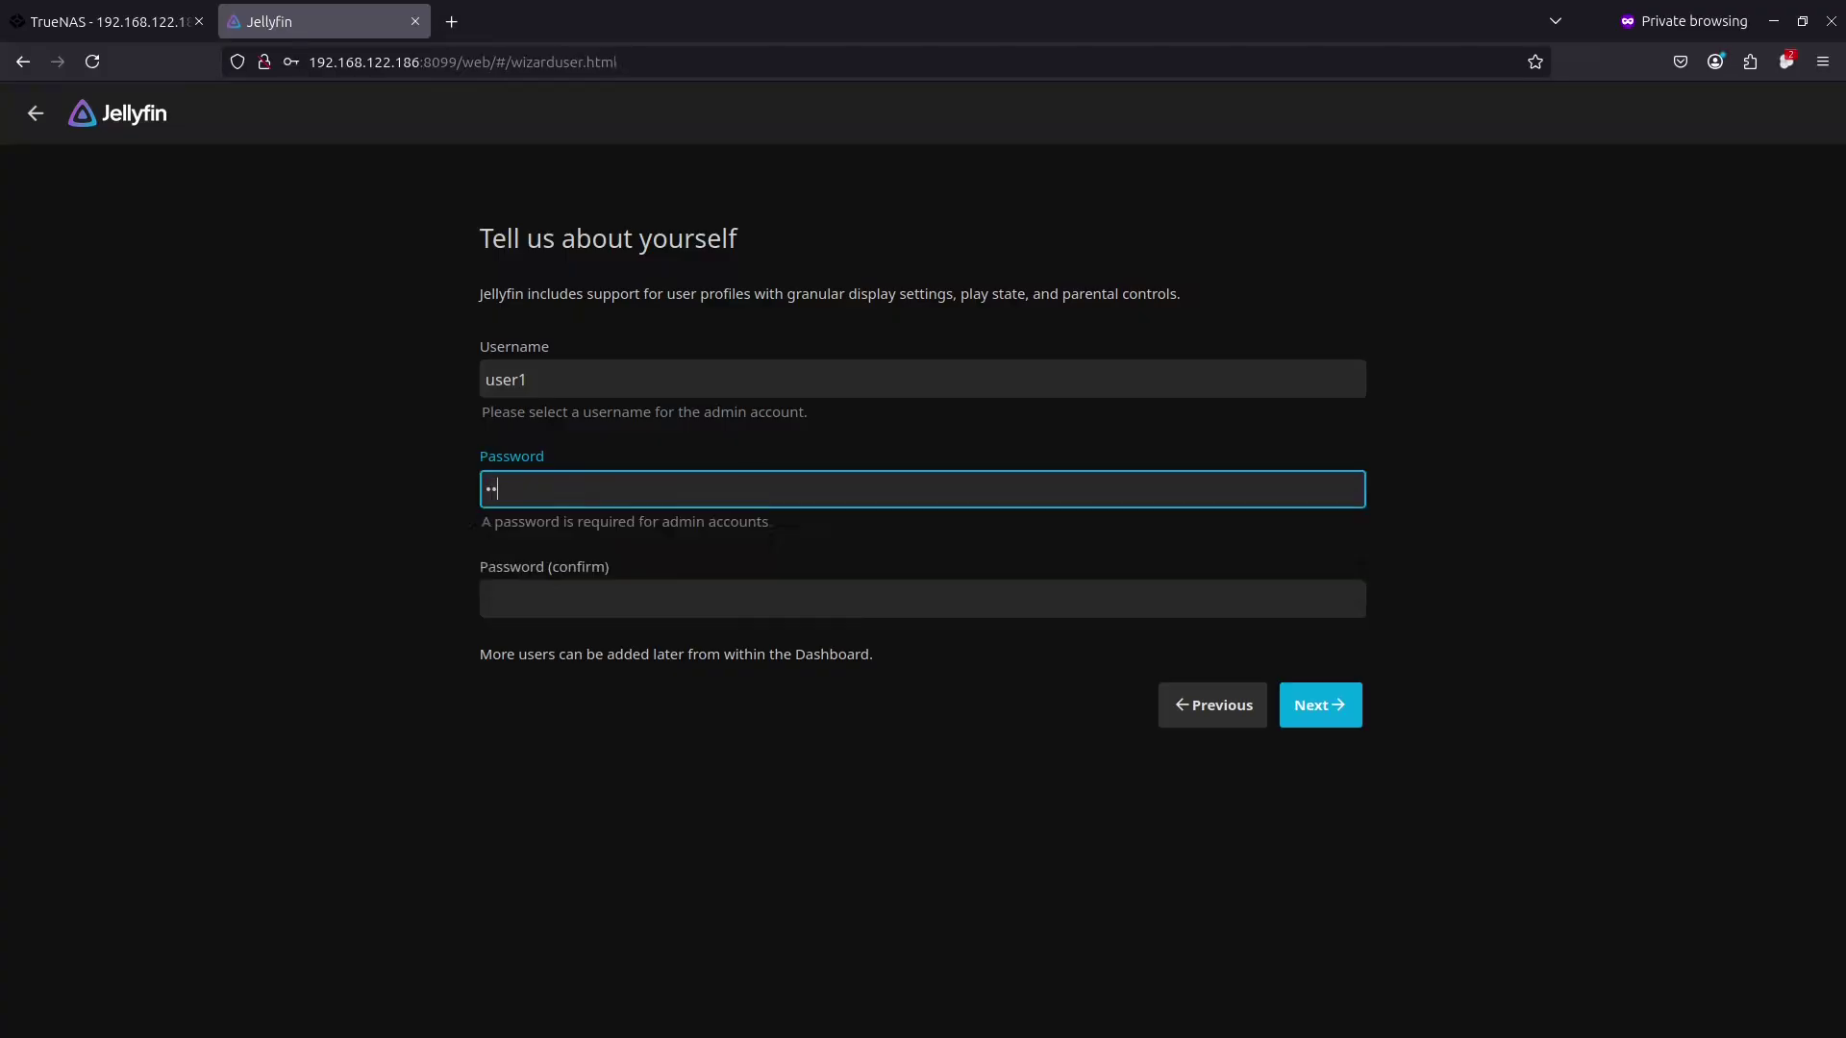
pyautogui.press('Tab')
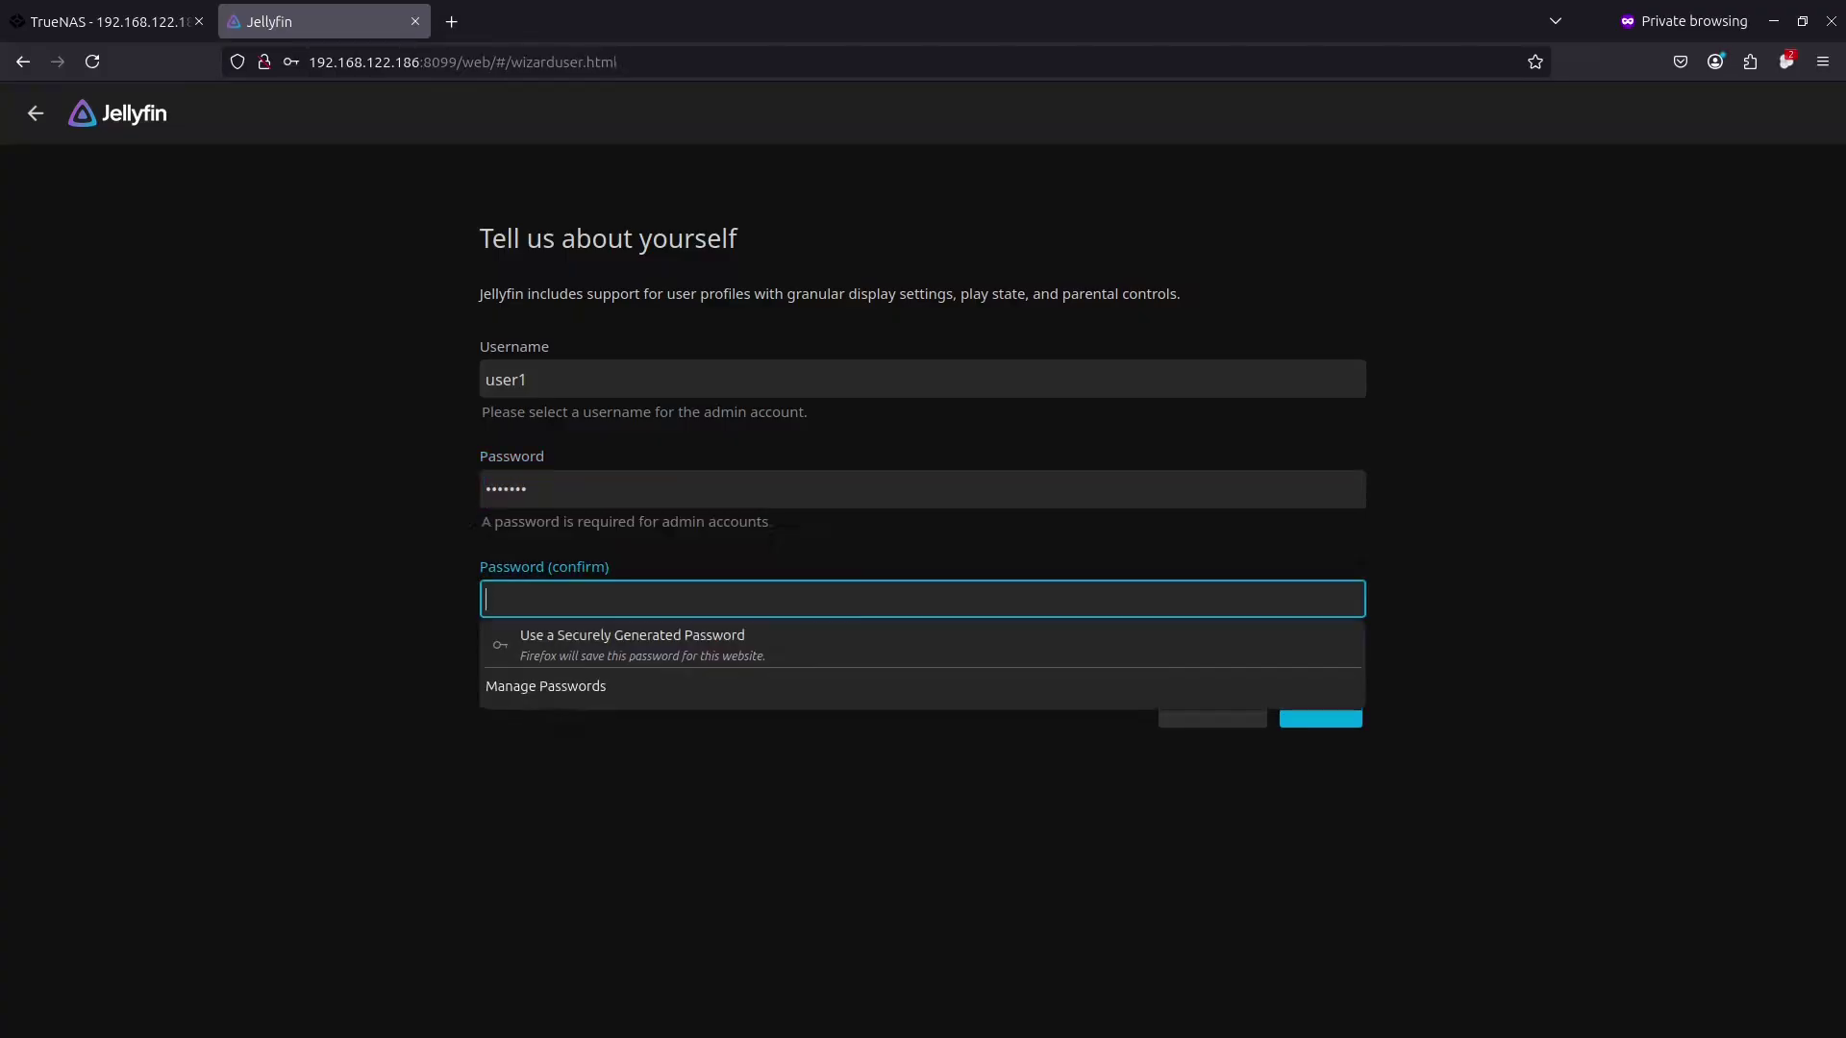
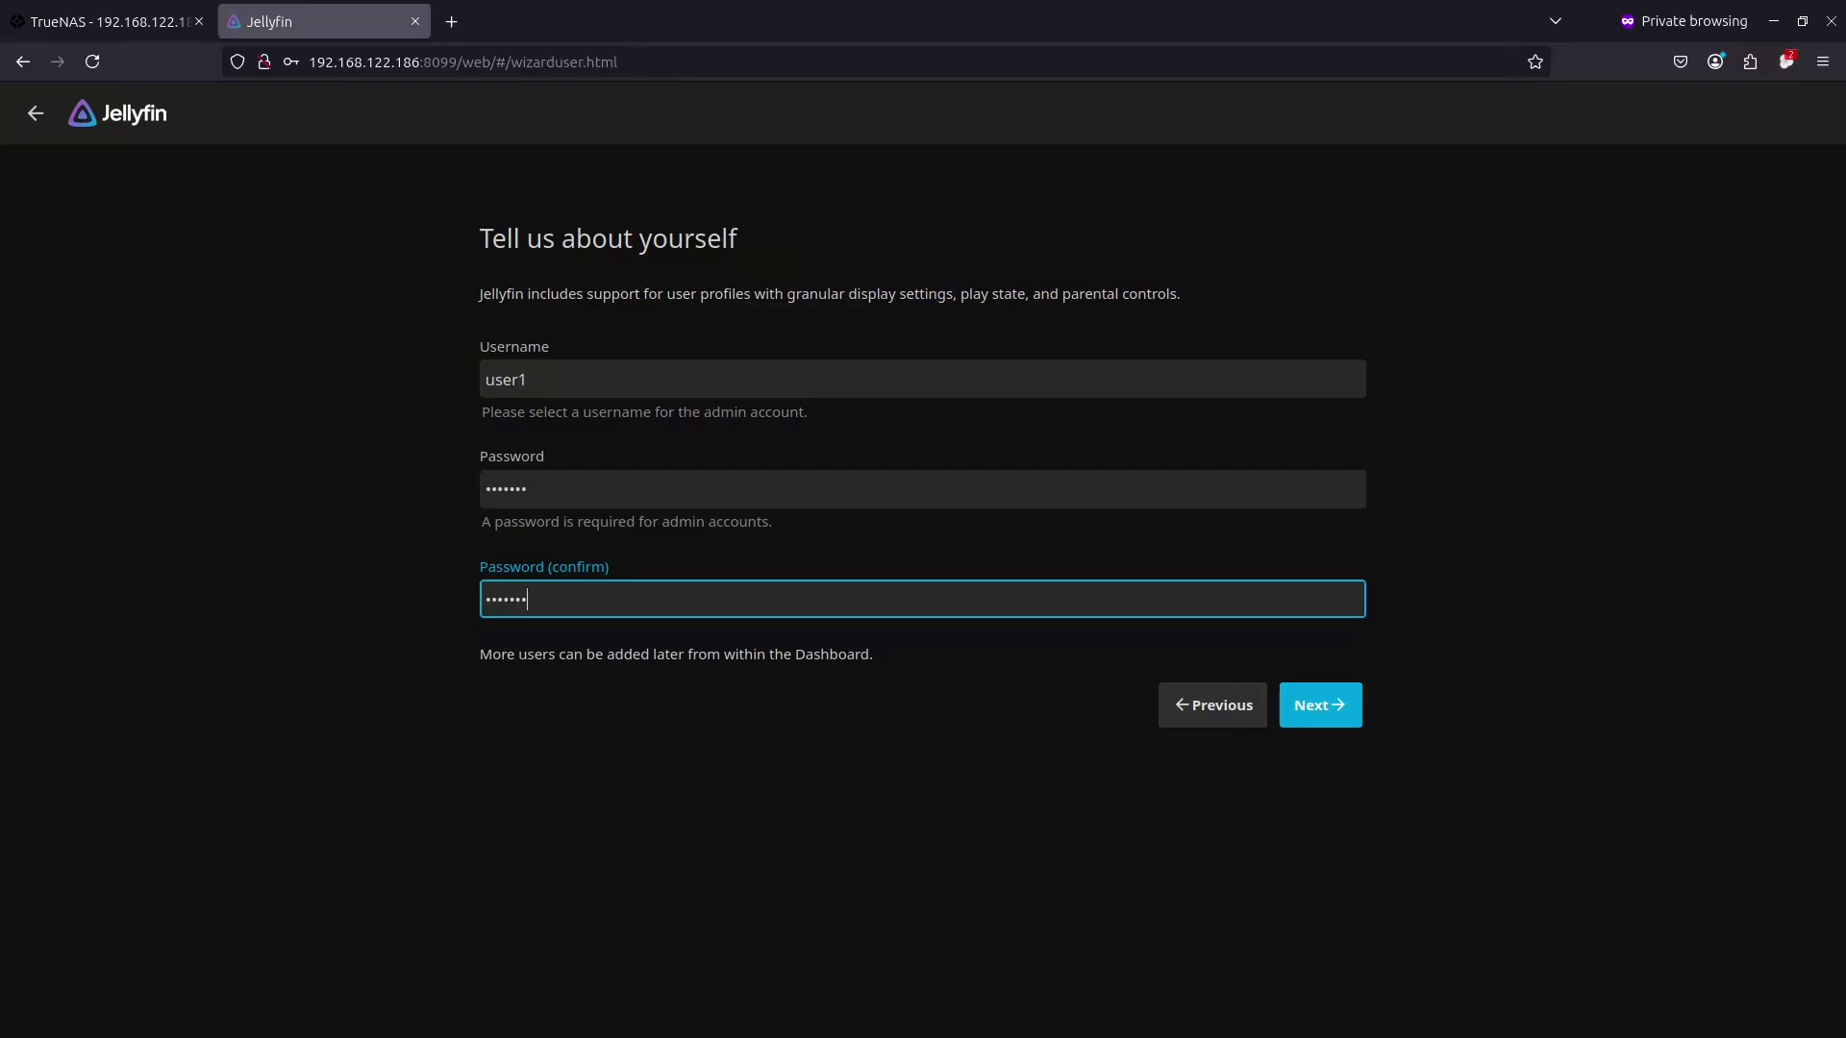
pyautogui.click(1329, 712)
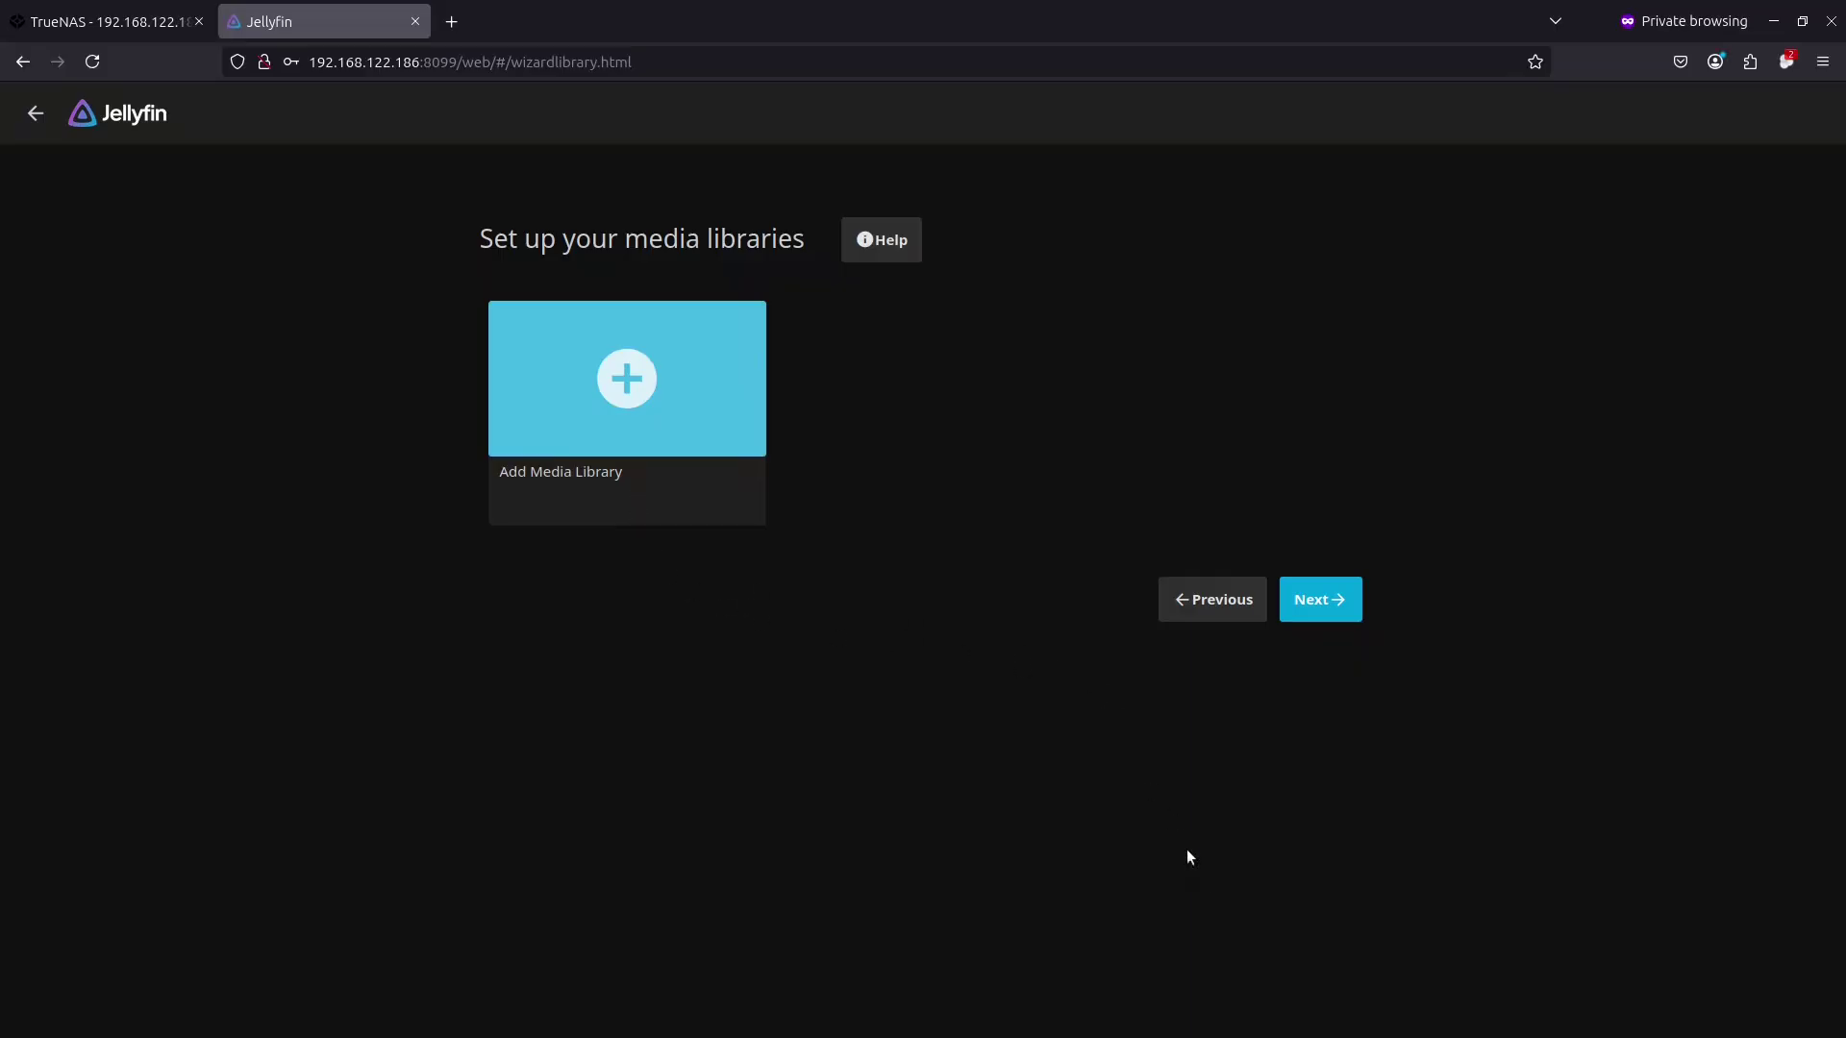
pyautogui.click(636, 382)
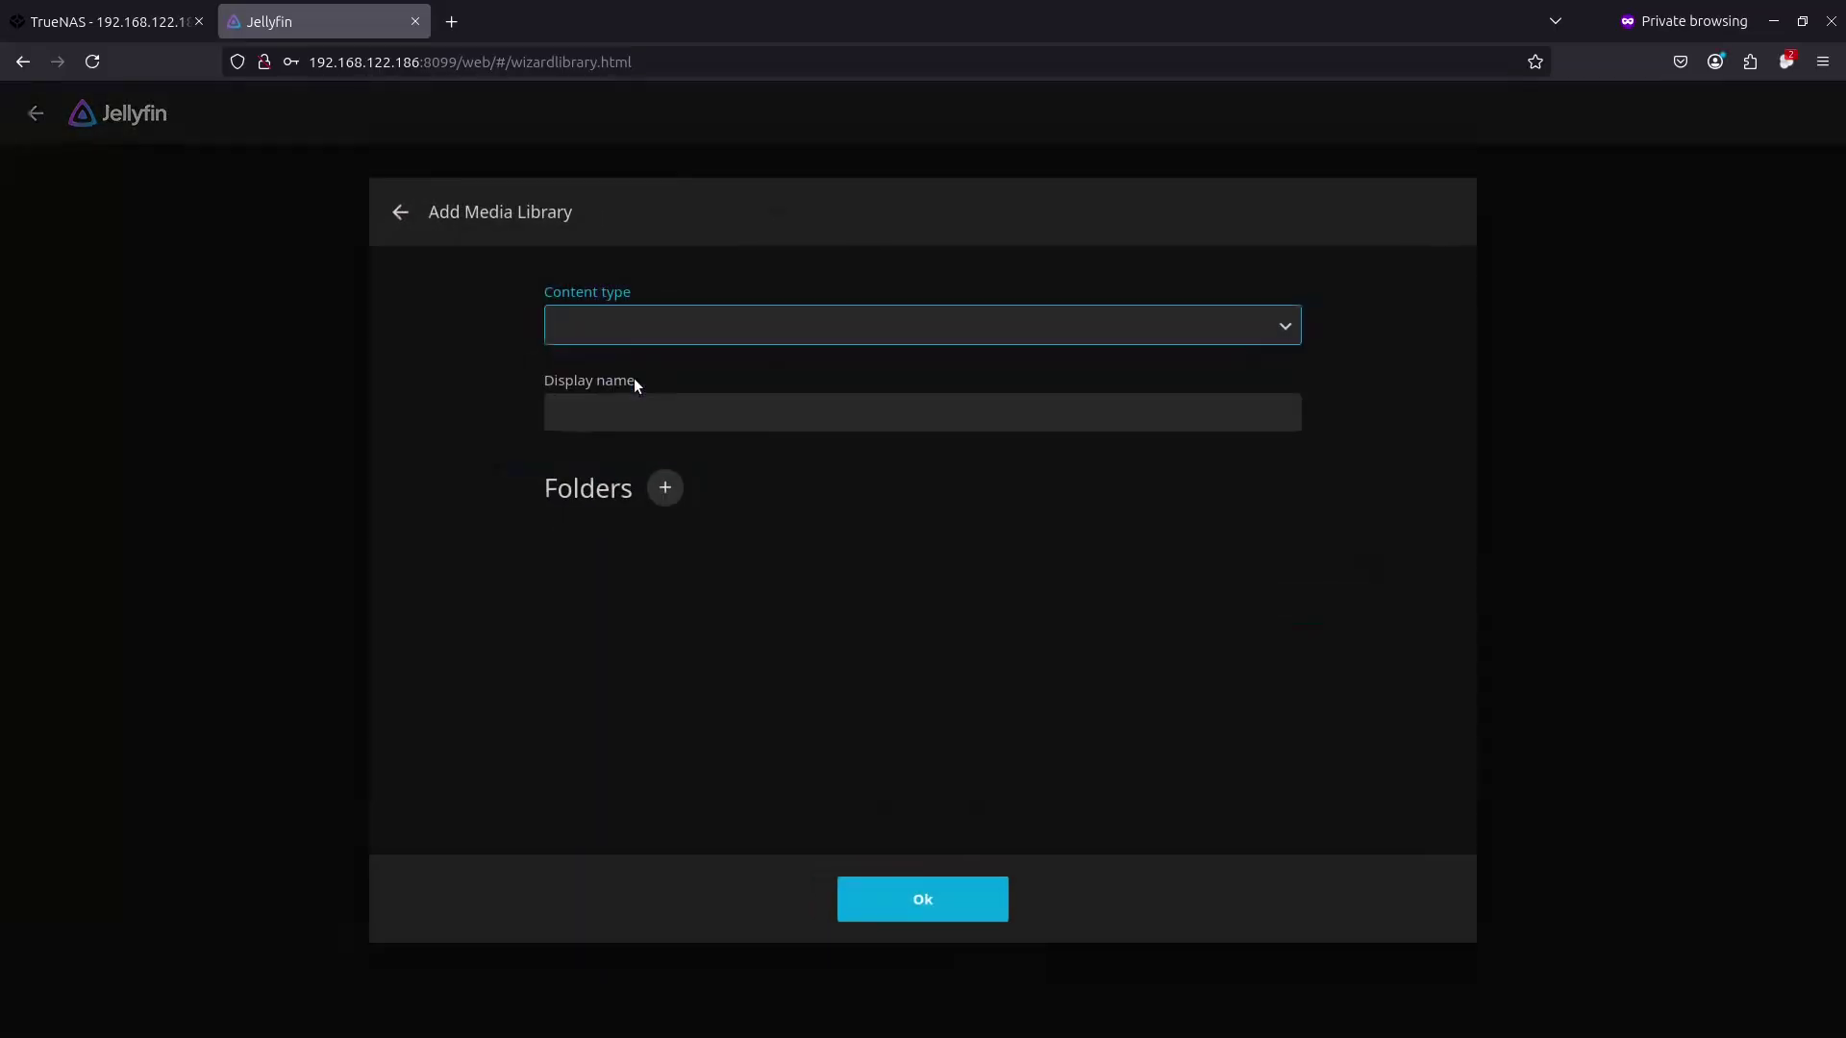
# Step: Create a Movies content-type library with folder /SMB/Movies, keeping default library settings
pyautogui.click(1278, 331)
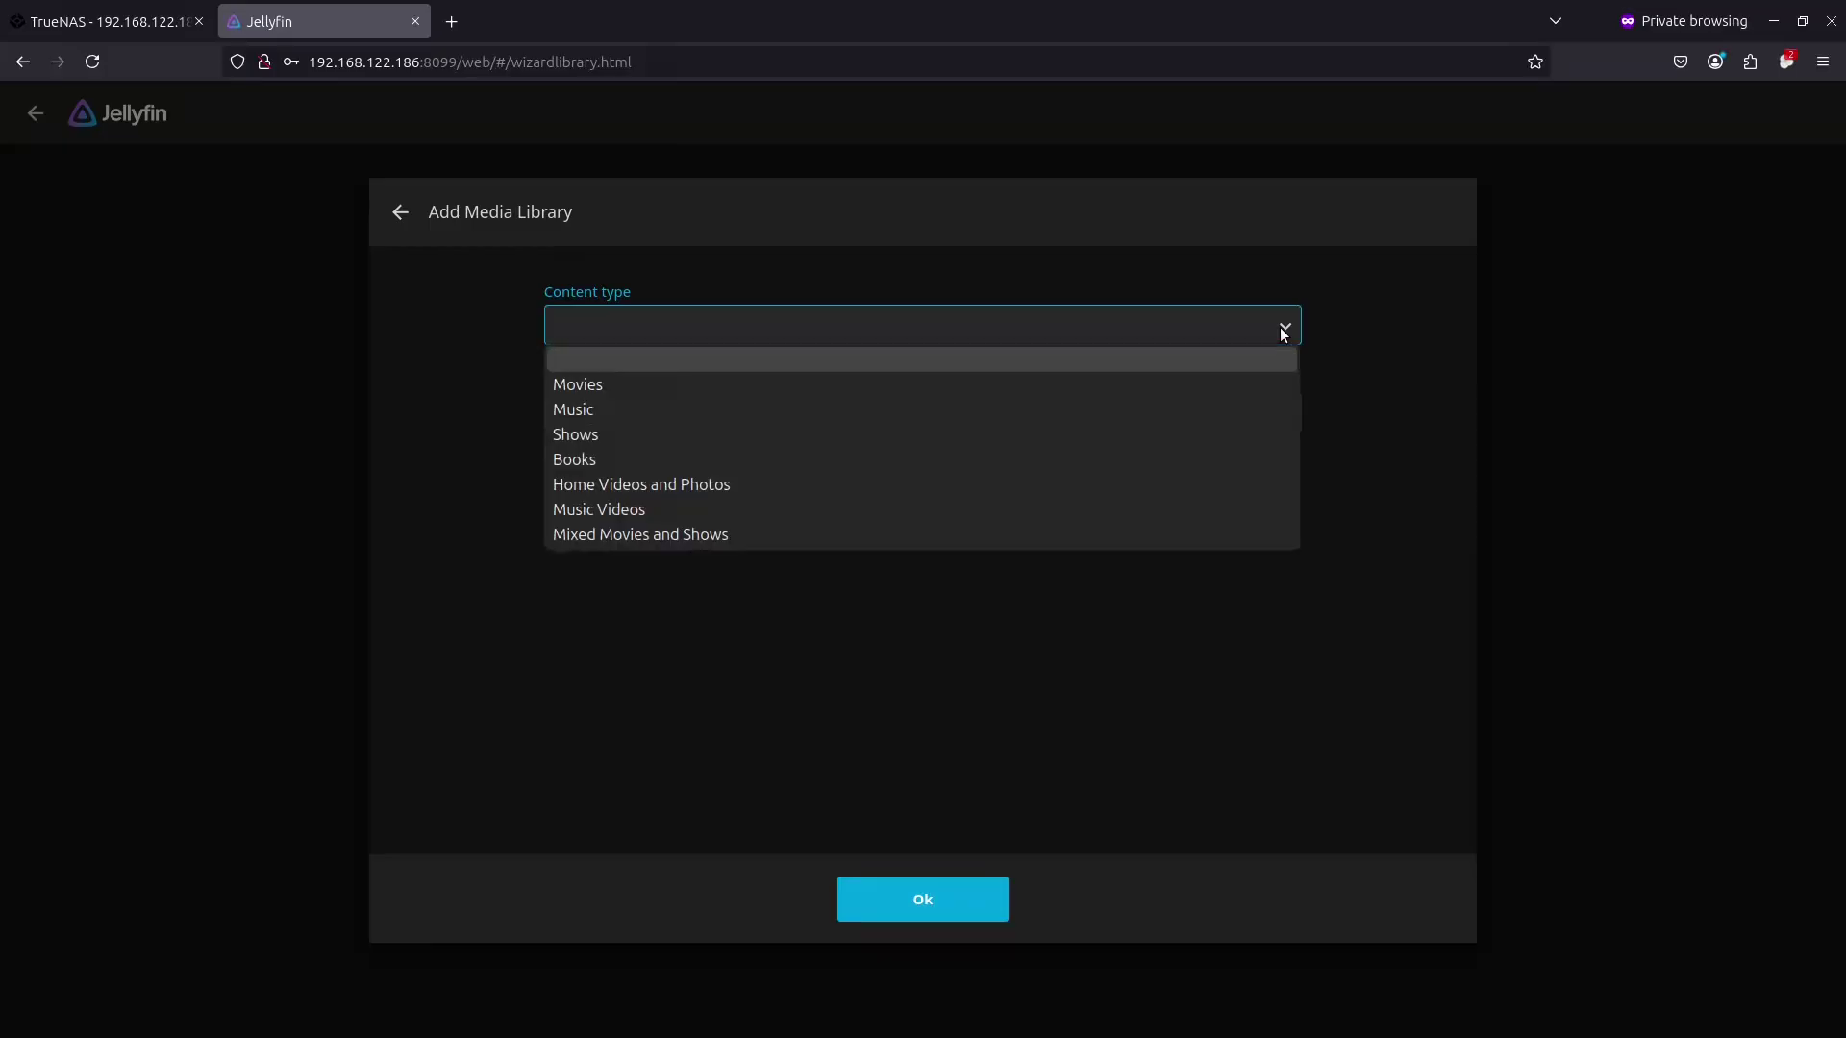
pyautogui.click(654, 388)
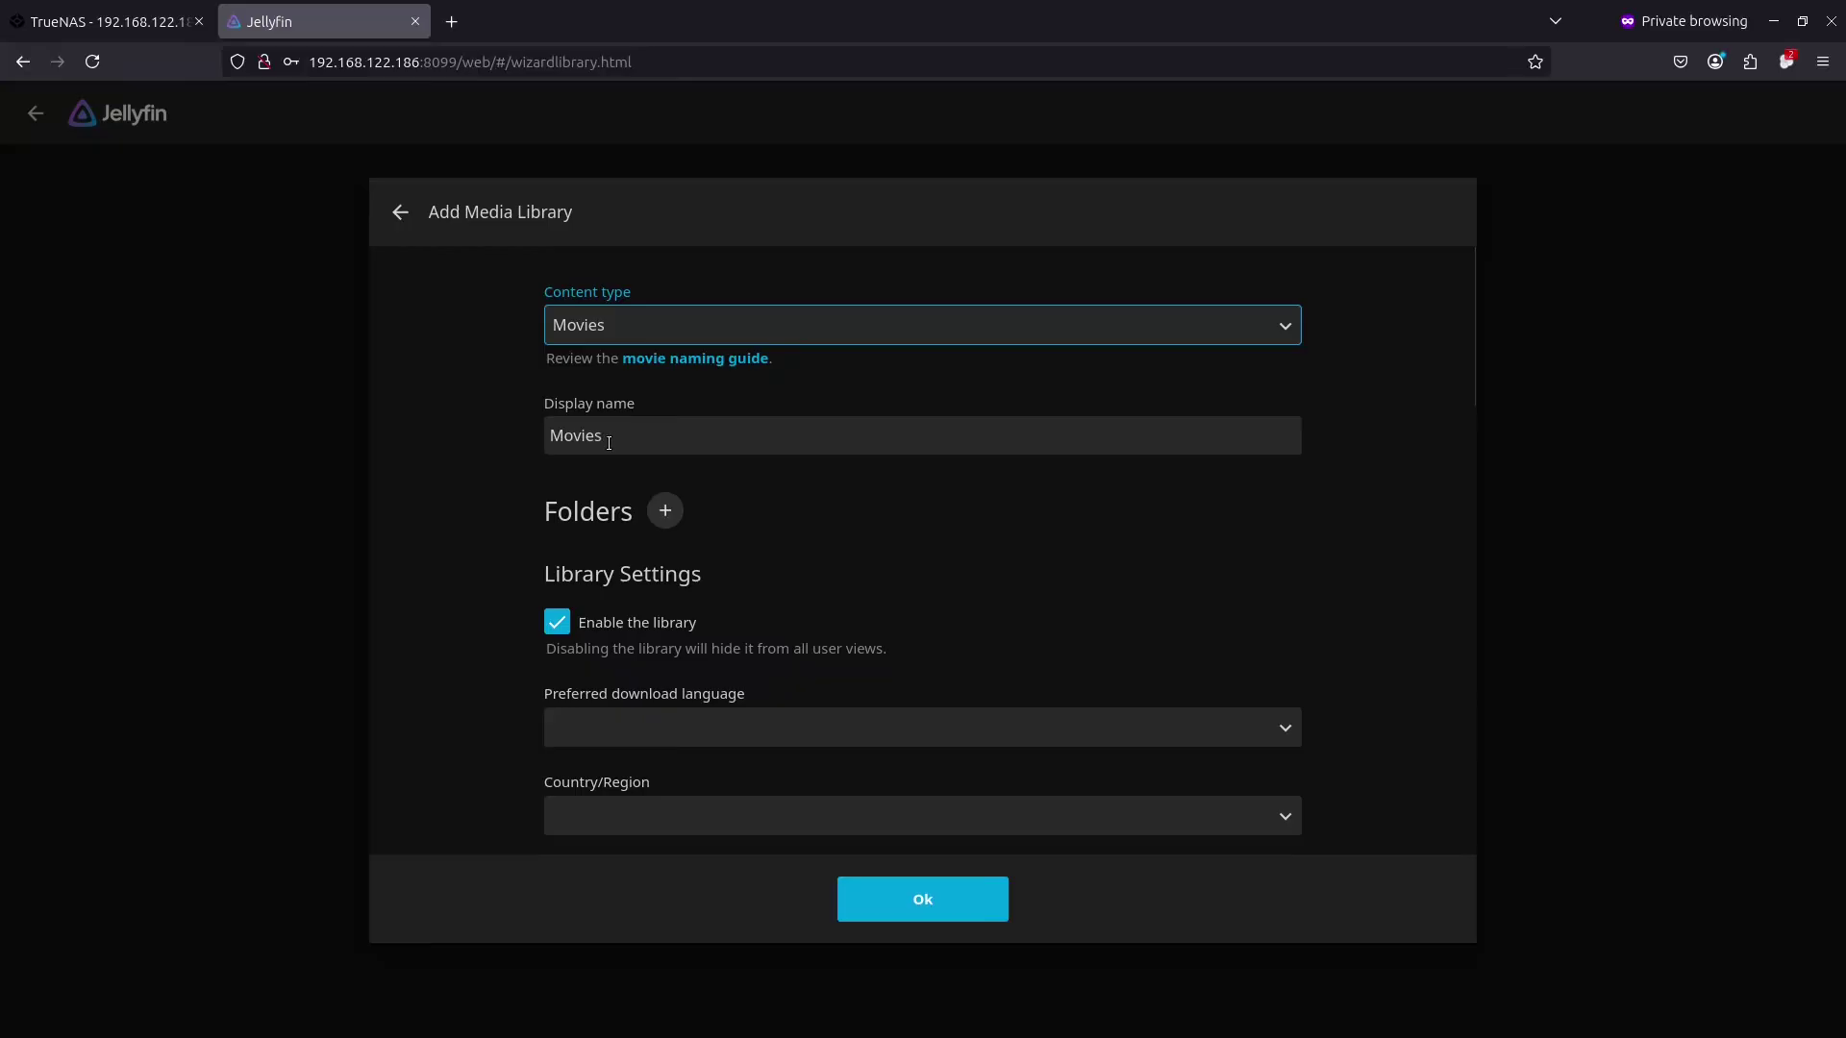
pyautogui.click(666, 513)
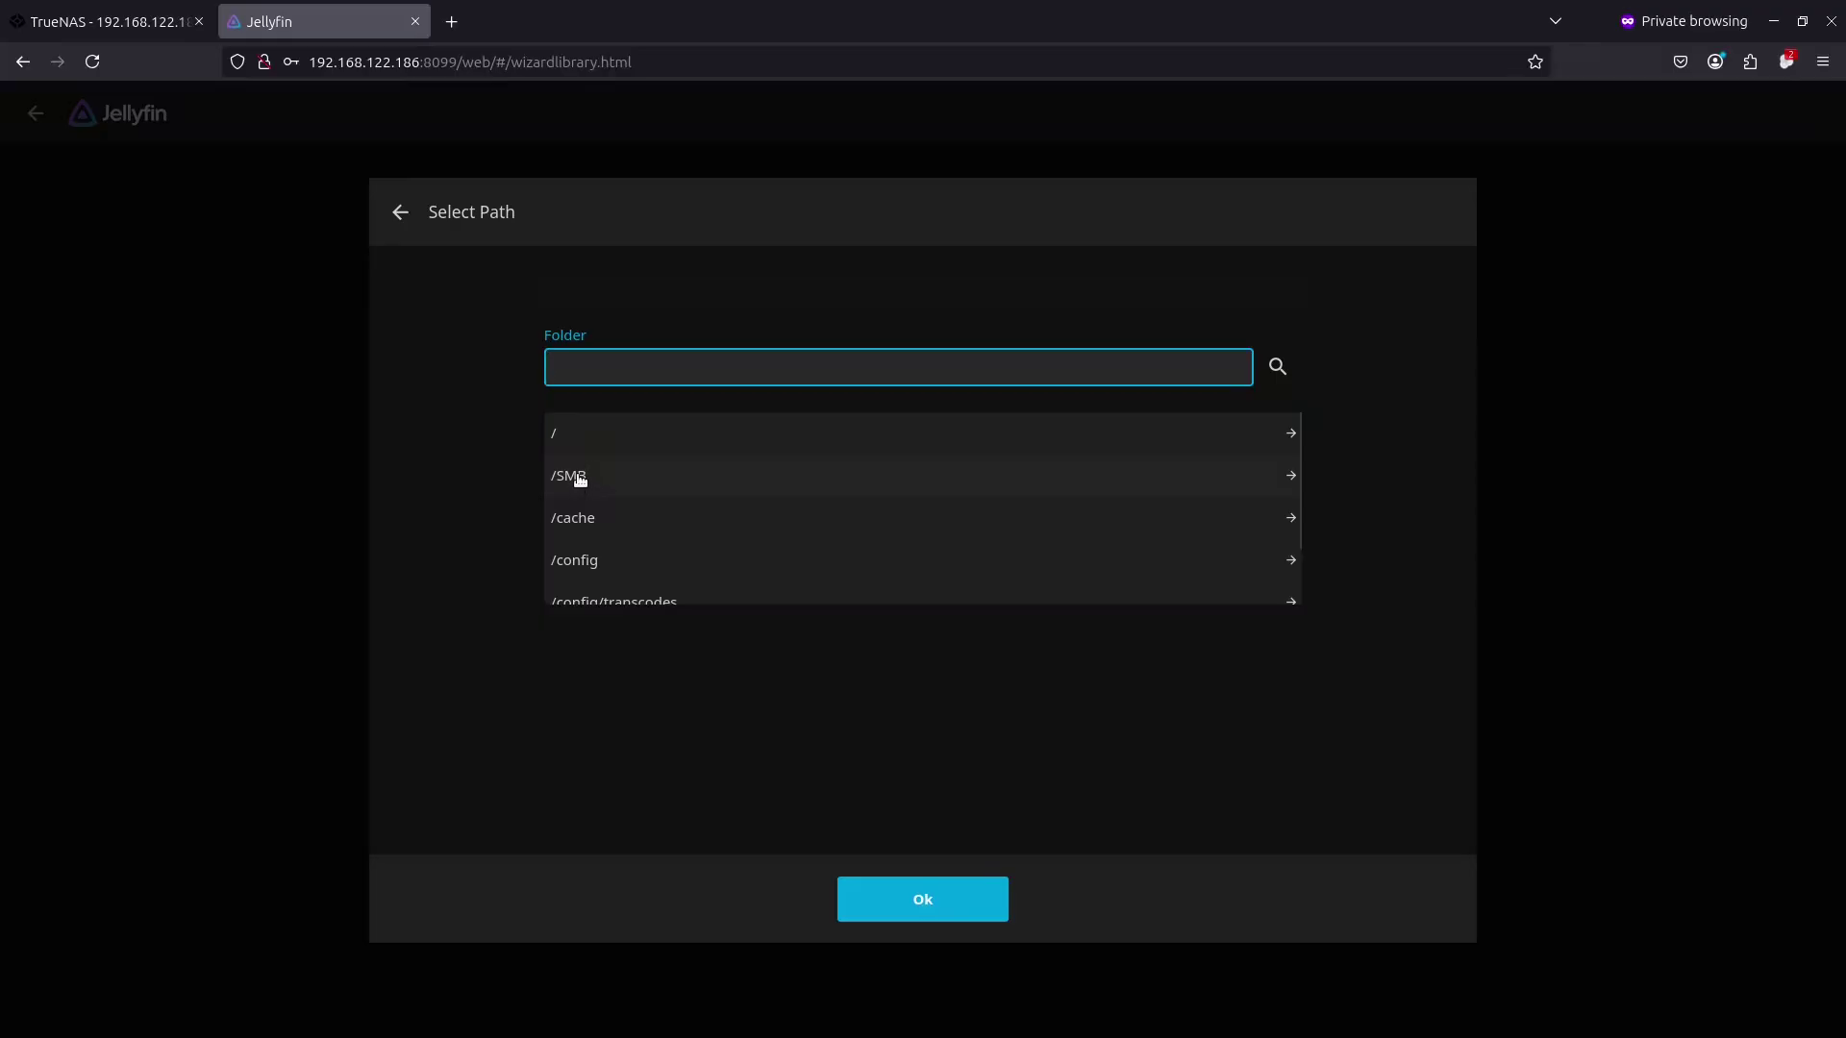
pyautogui.click(578, 479)
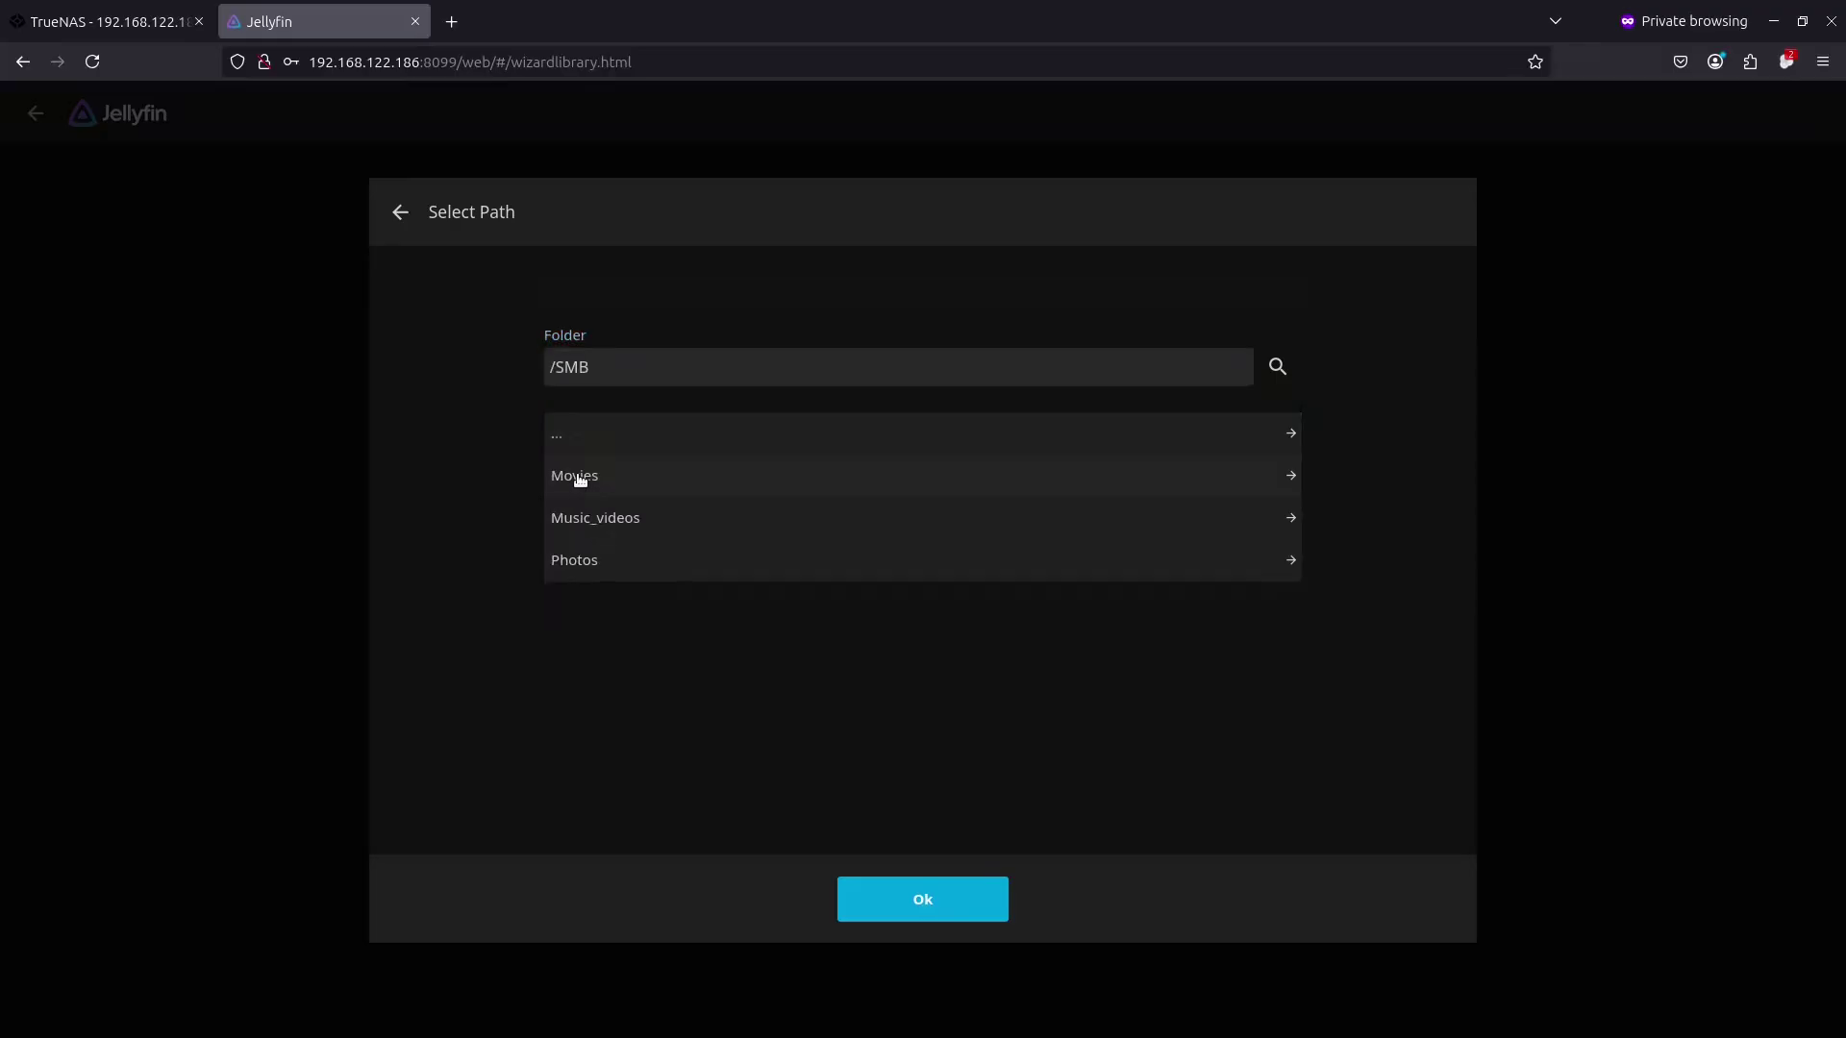
pyautogui.click(659, 487)
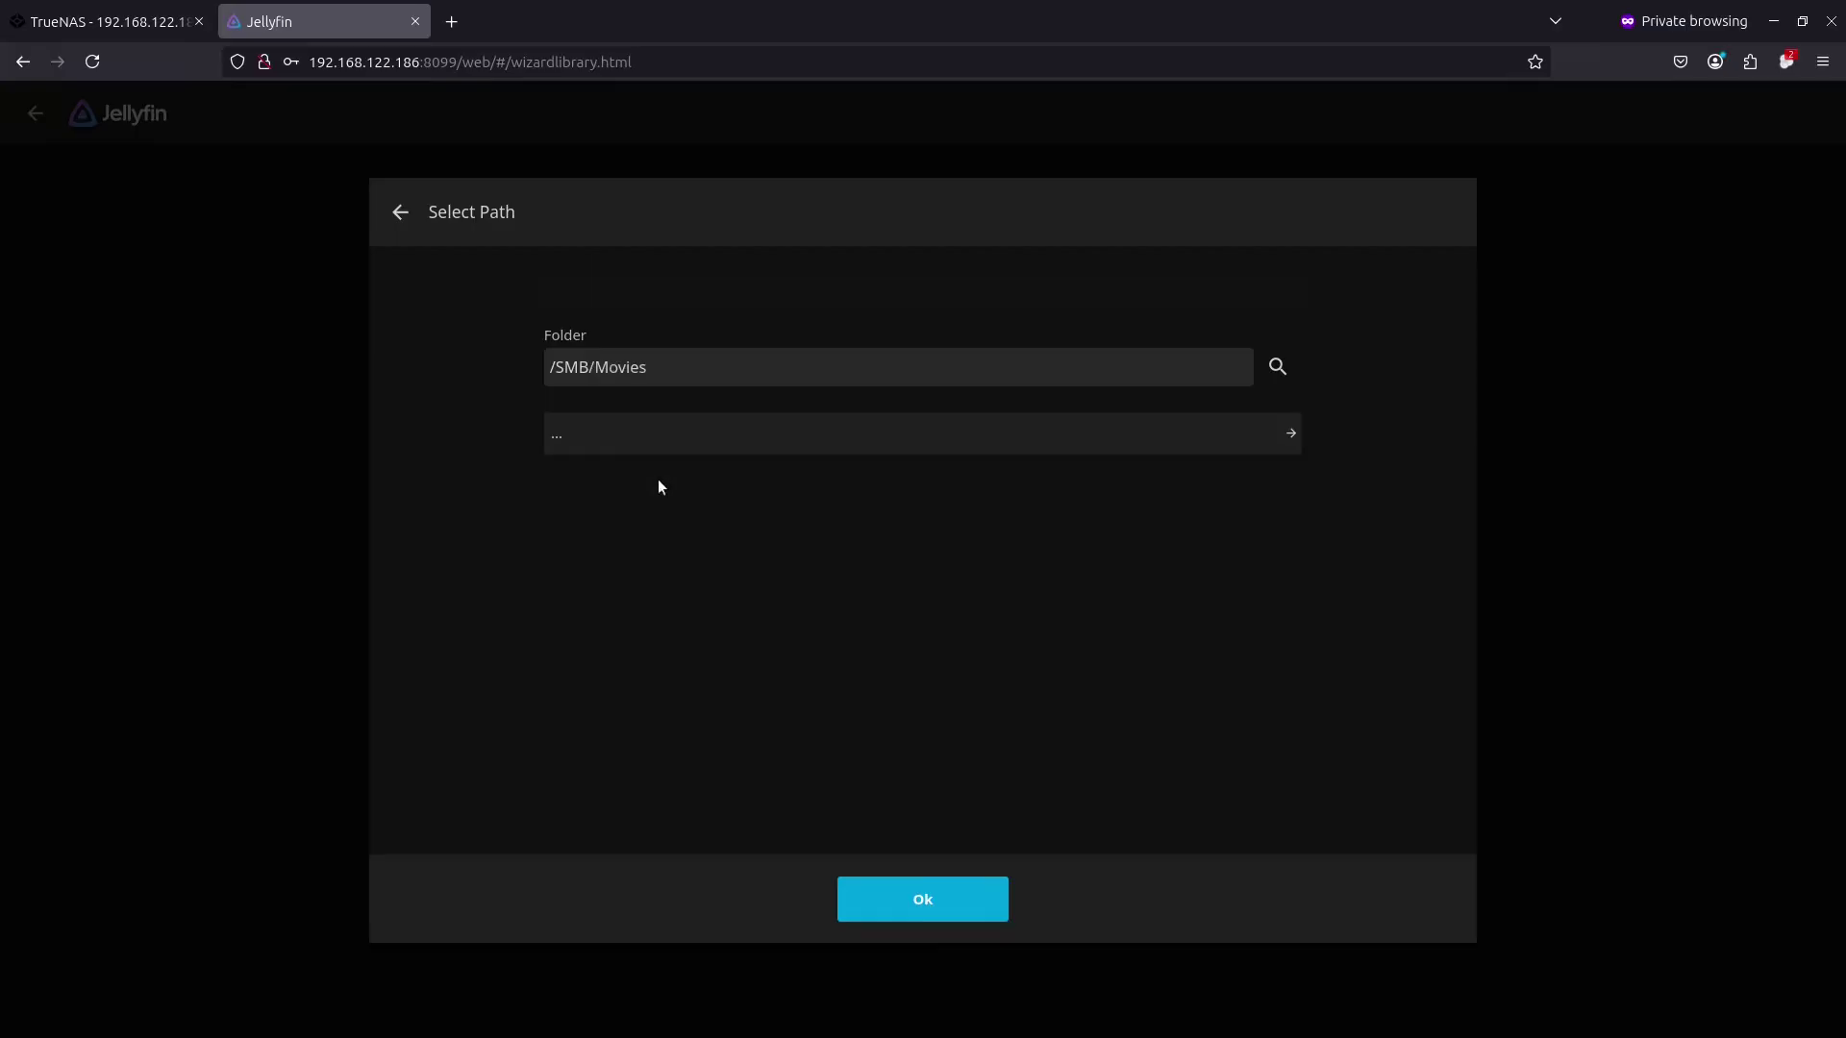
pyautogui.click(914, 900)
pyautogui.scroll(-3, 966, 631)
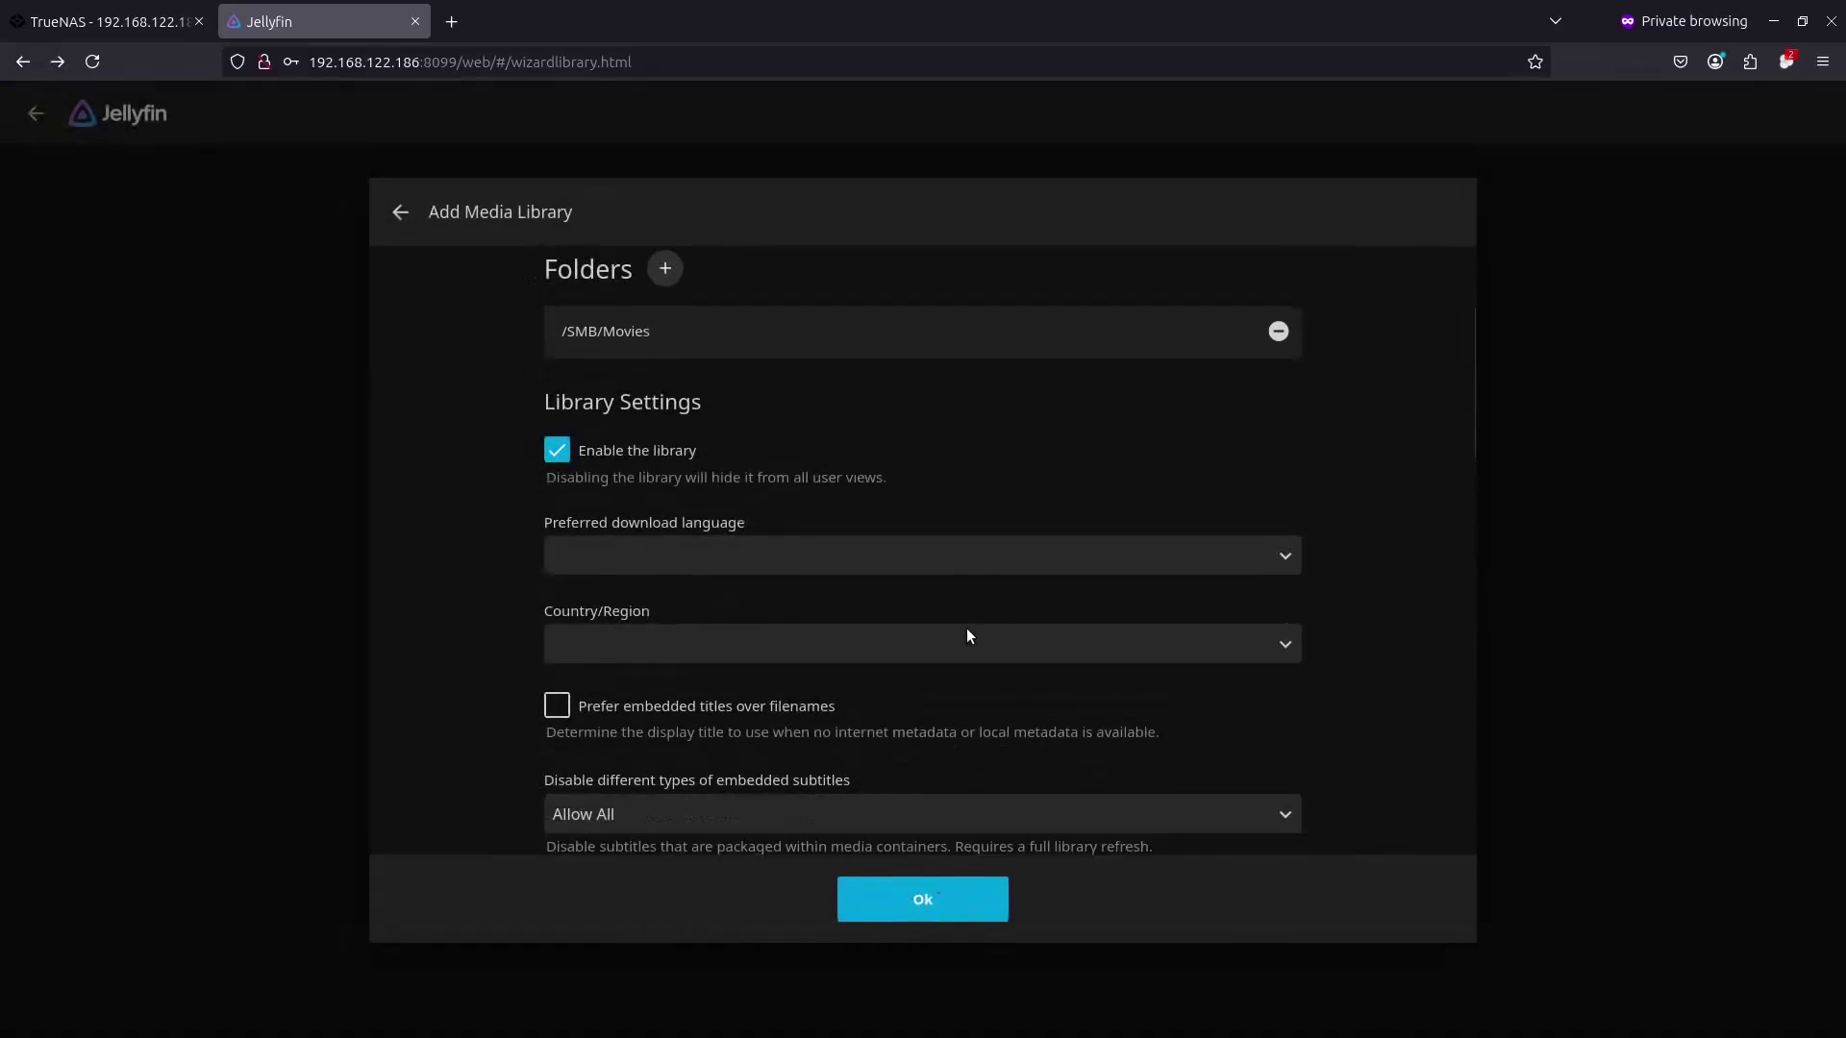
pyautogui.scroll(-3, 967, 606)
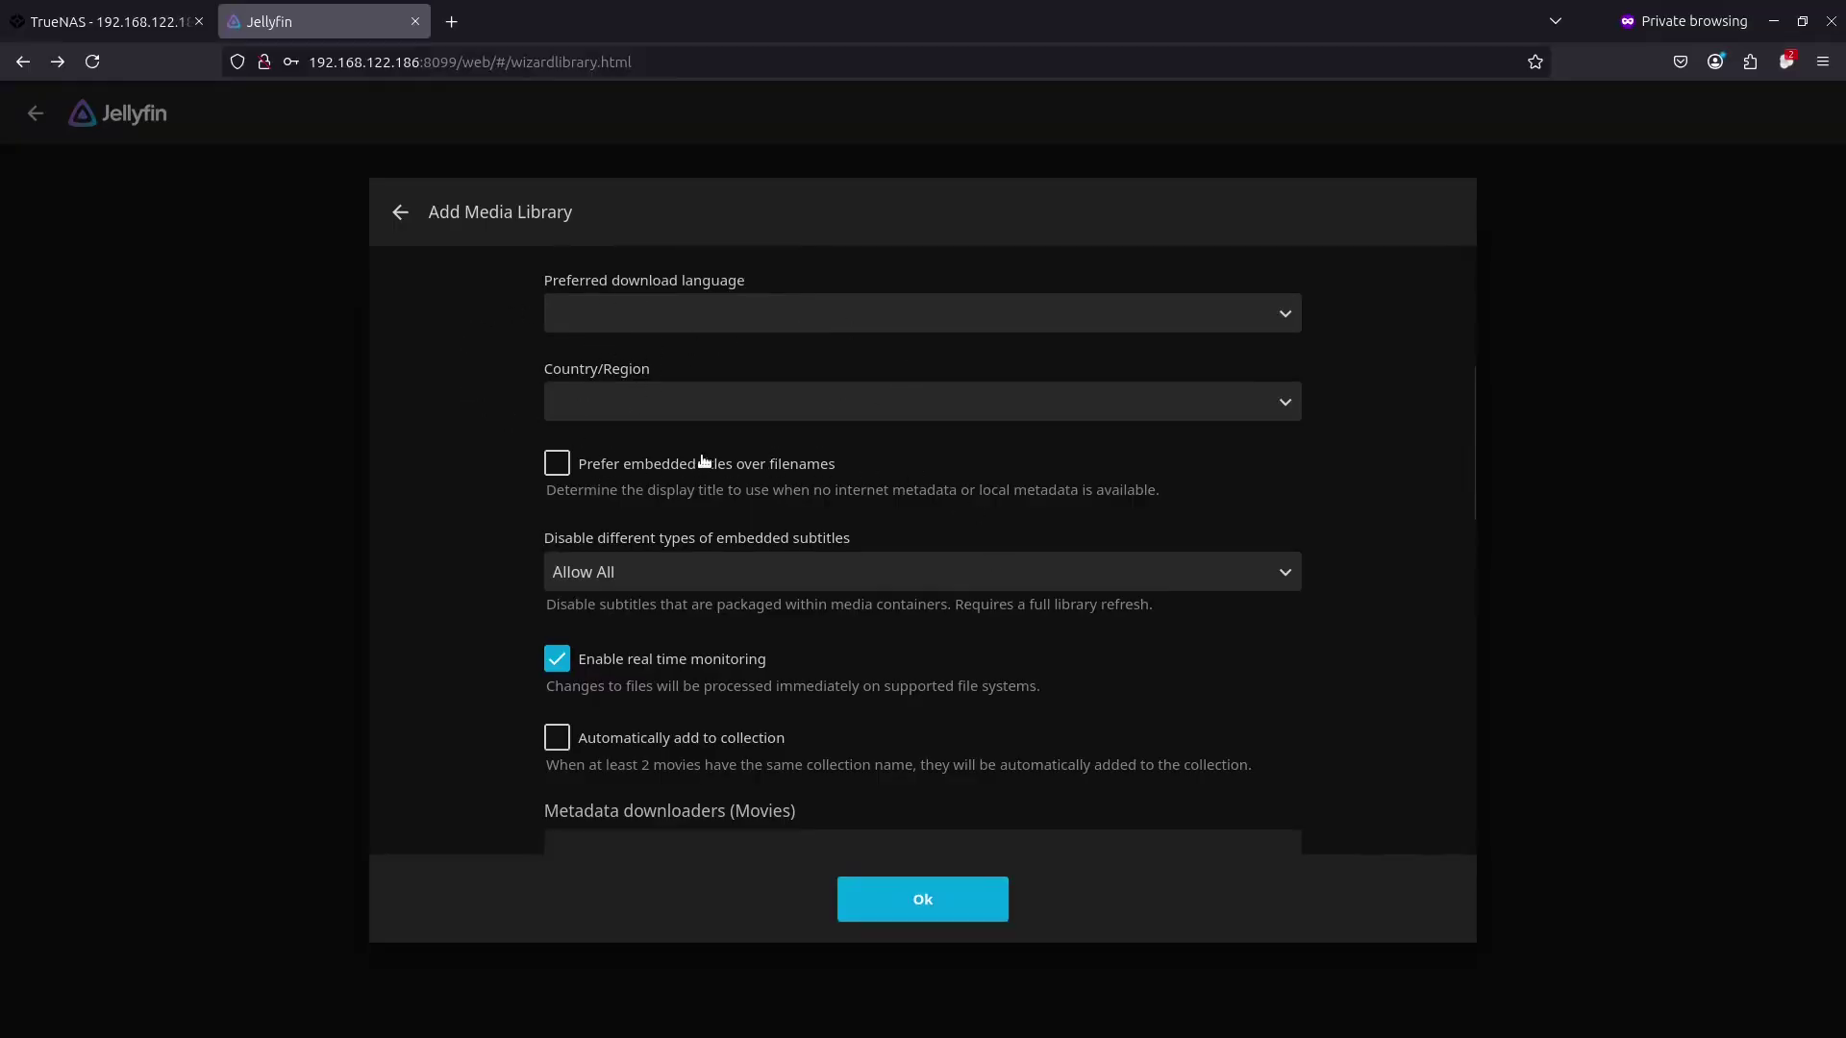
pyautogui.scroll(-3, 703, 467)
pyautogui.scroll(-3, 701, 466)
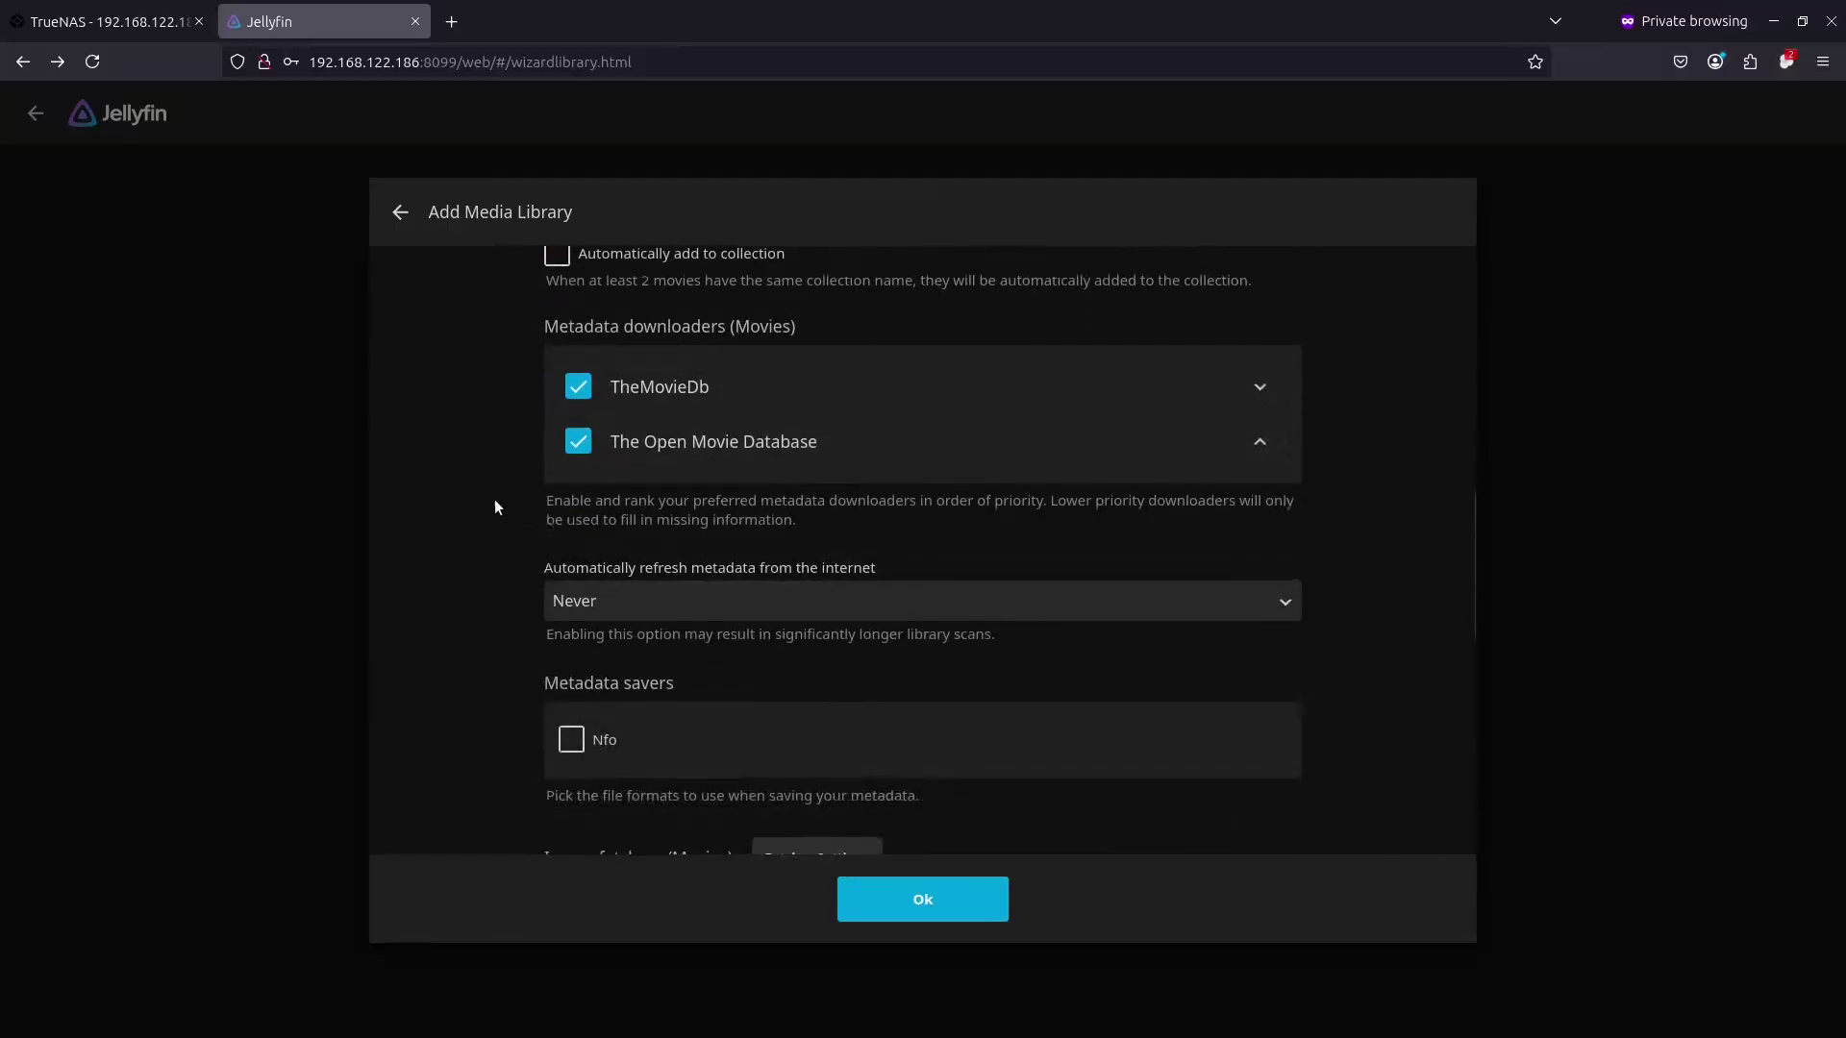
pyautogui.scroll(-3, 815, 532)
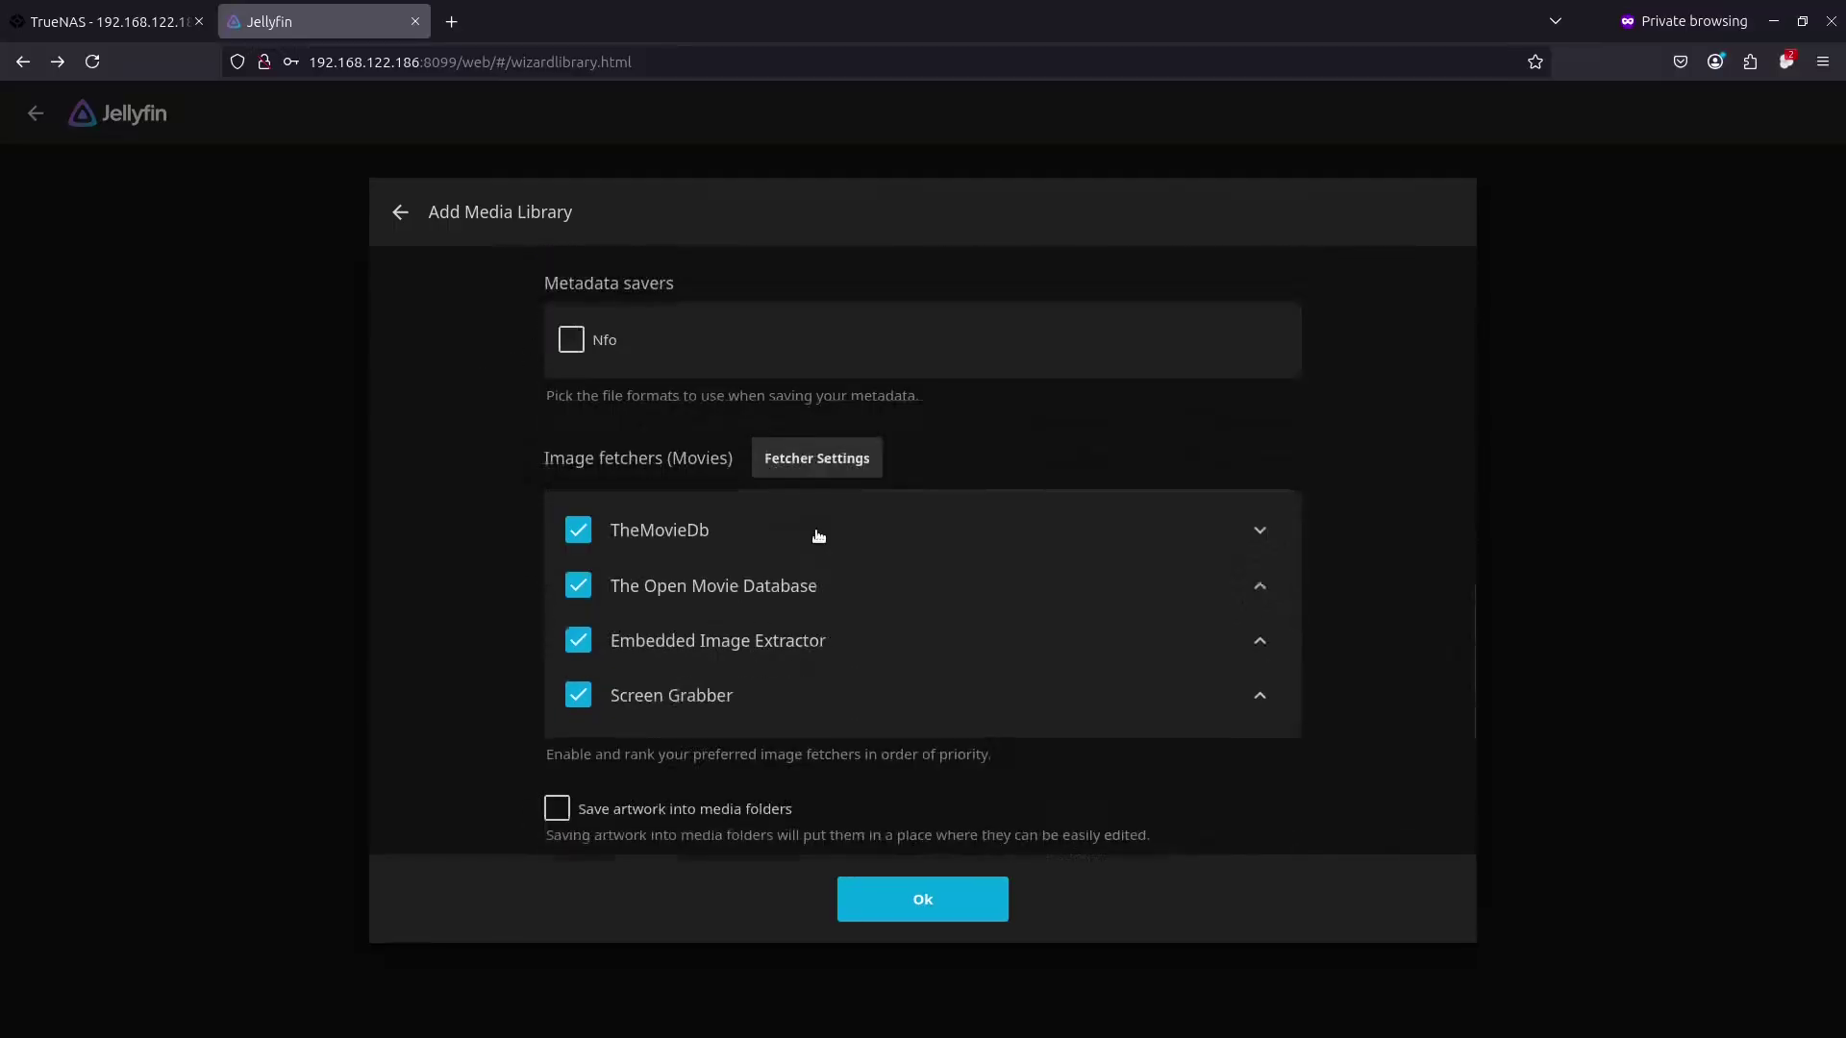
pyautogui.scroll(-3, 817, 536)
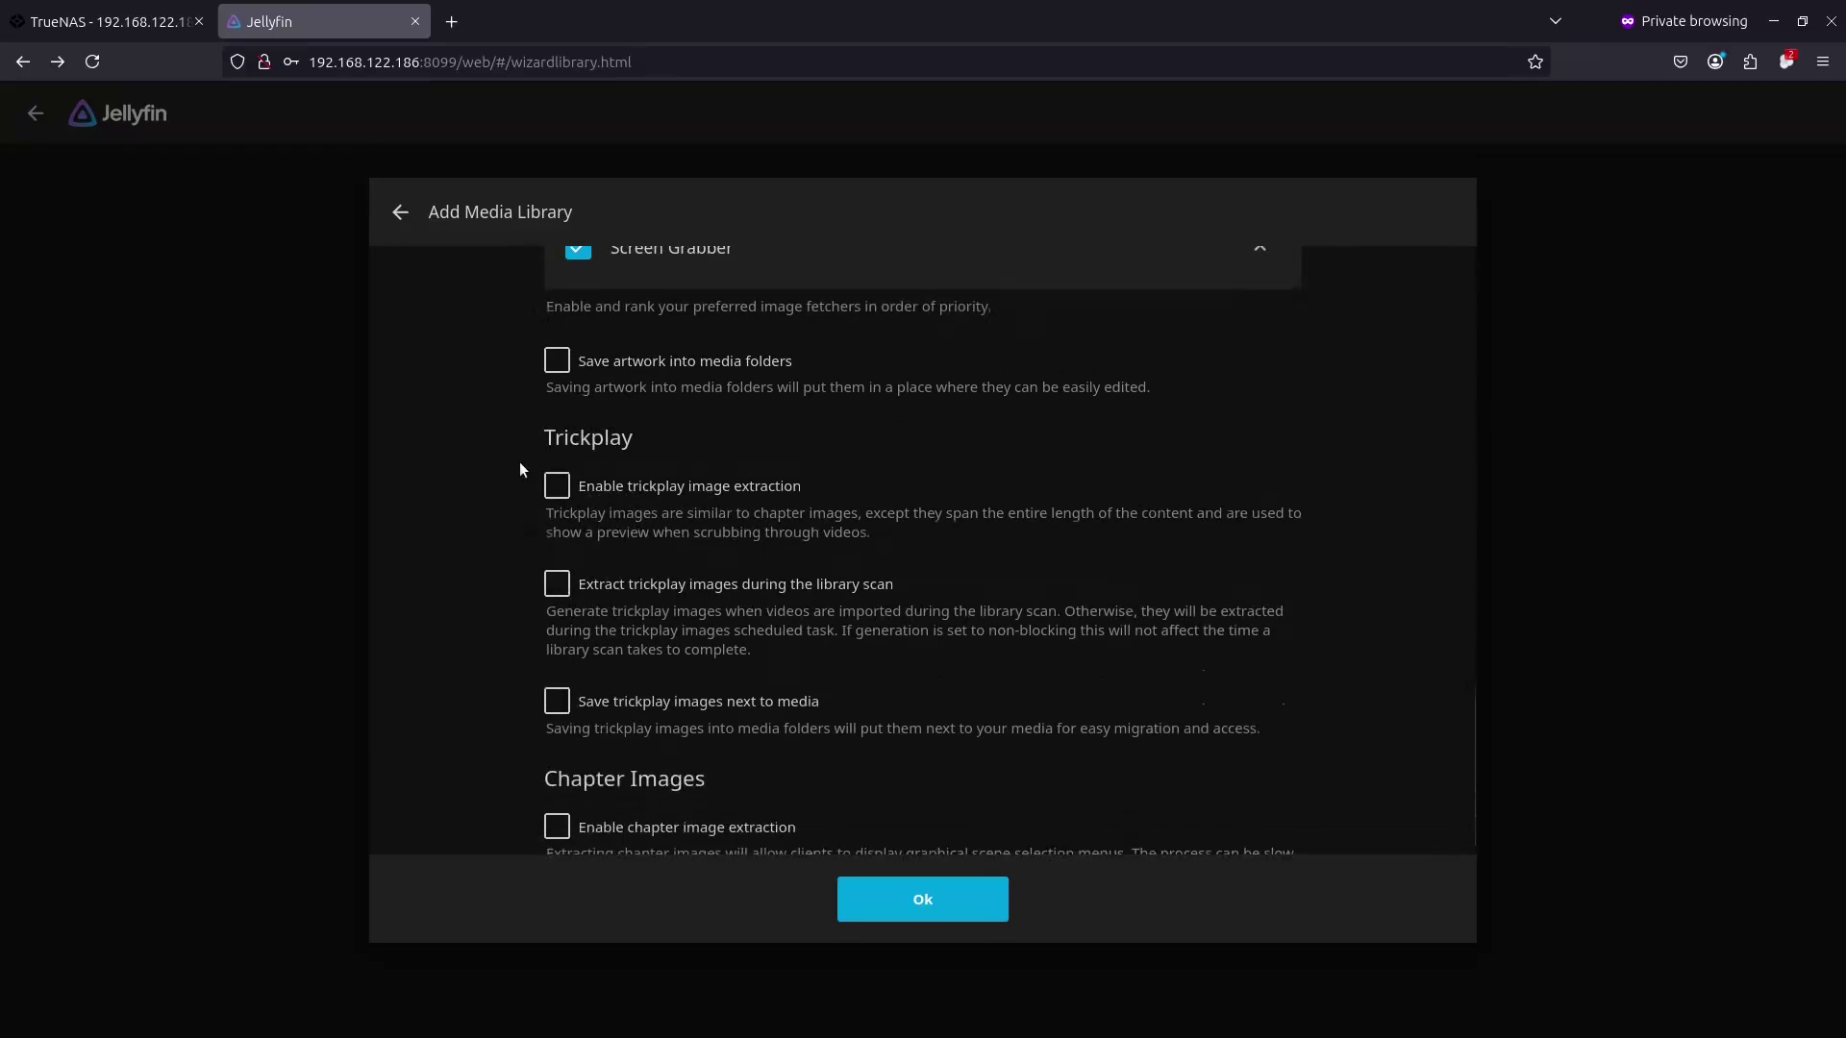
pyautogui.scroll(1, 625, 406)
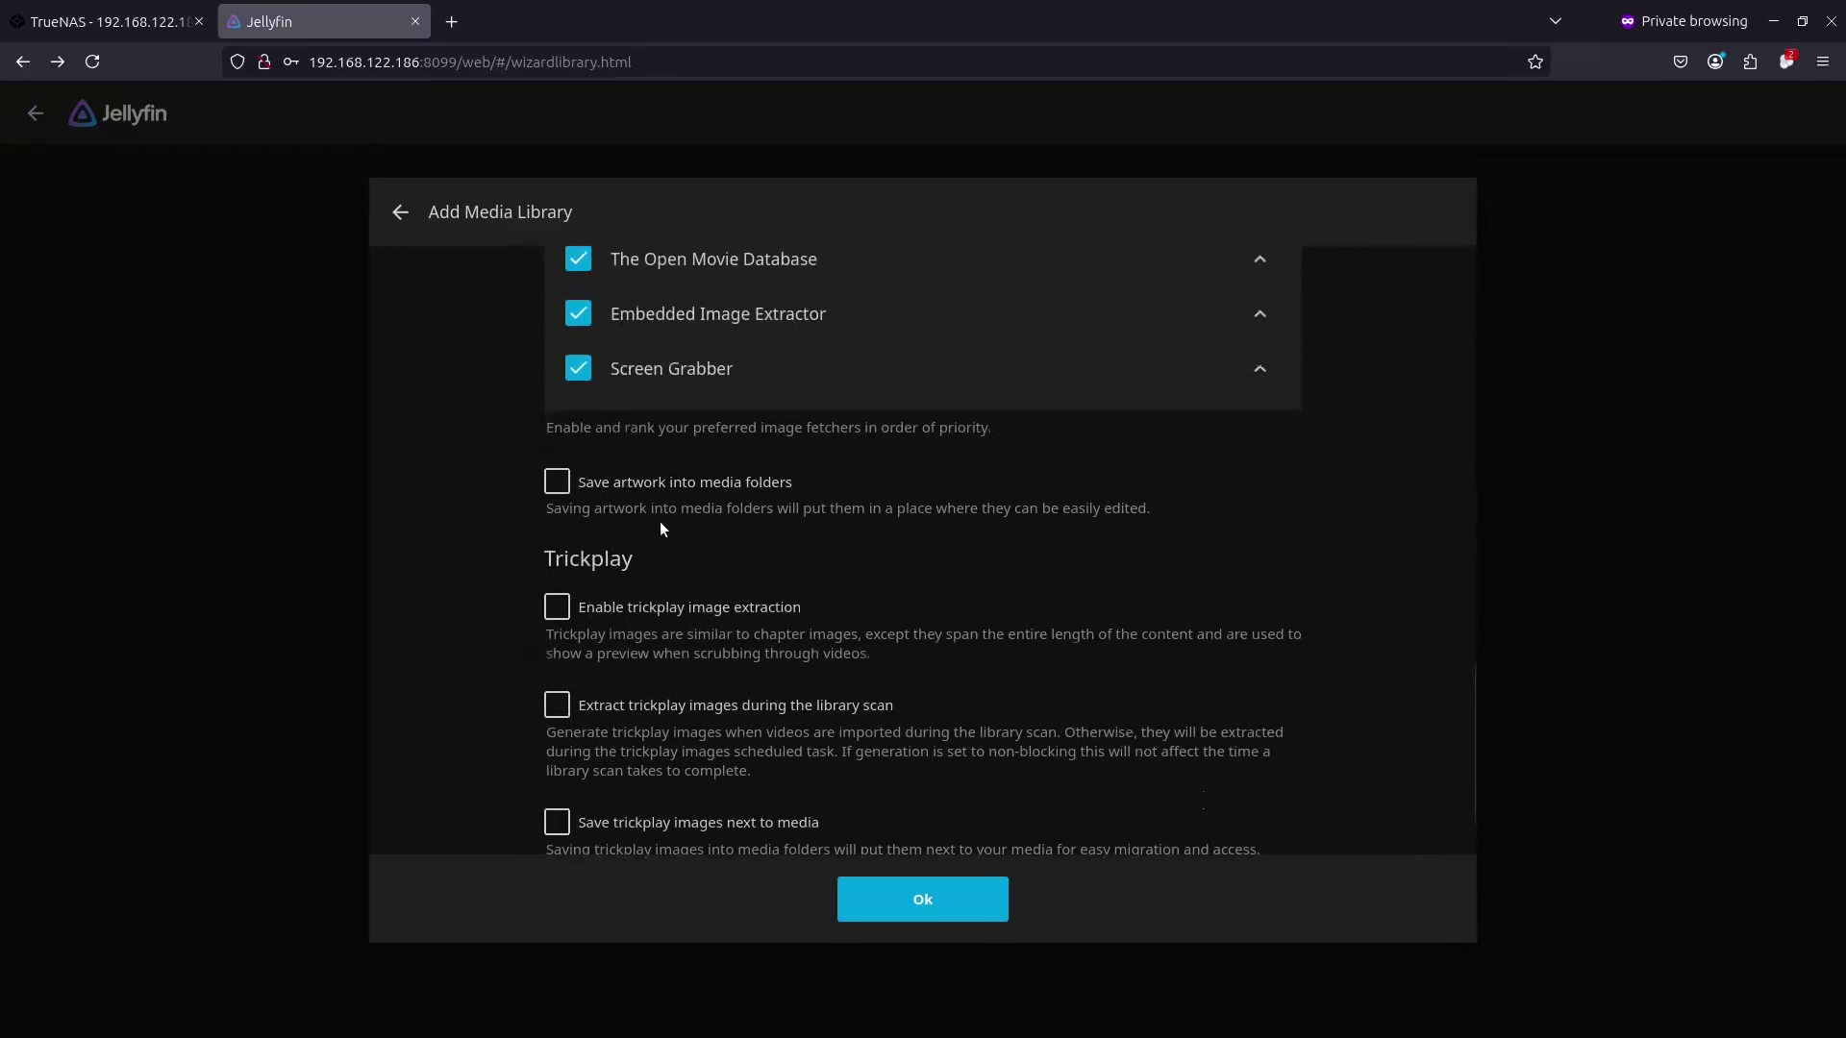
pyautogui.scroll(-3, 663, 522)
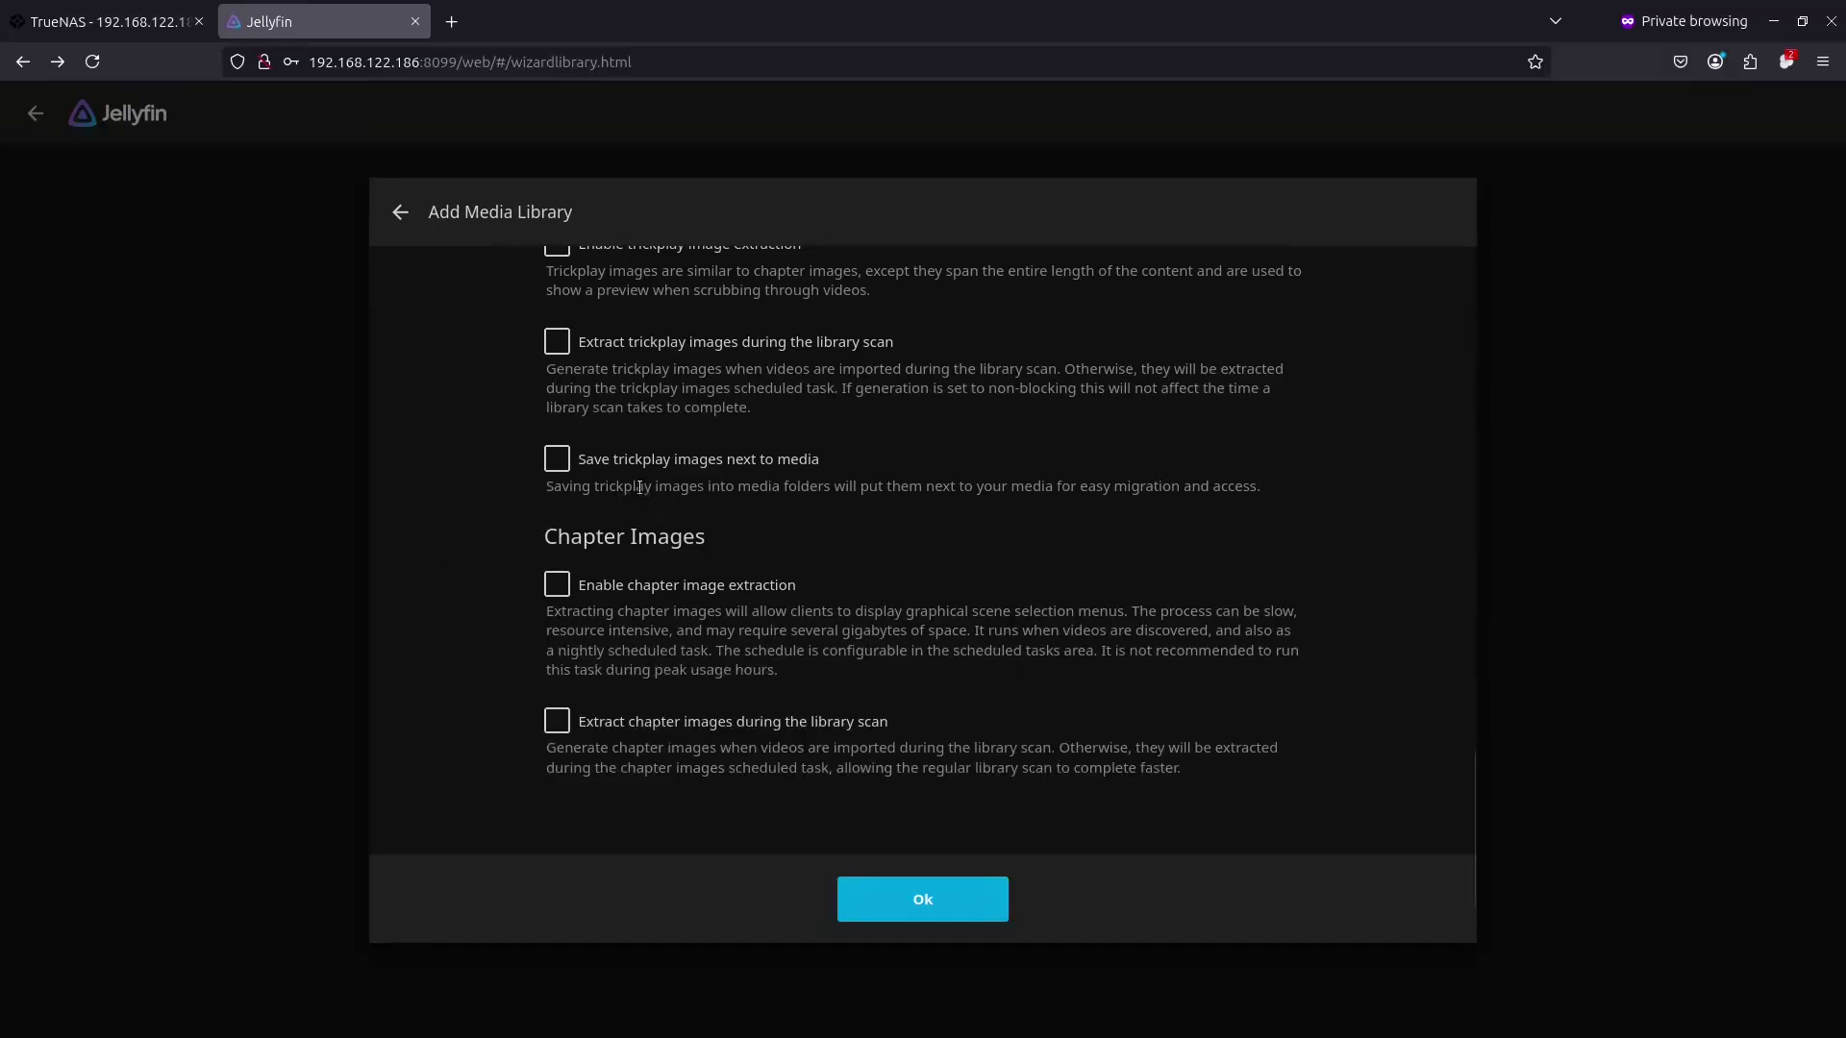
pyautogui.click(911, 903)
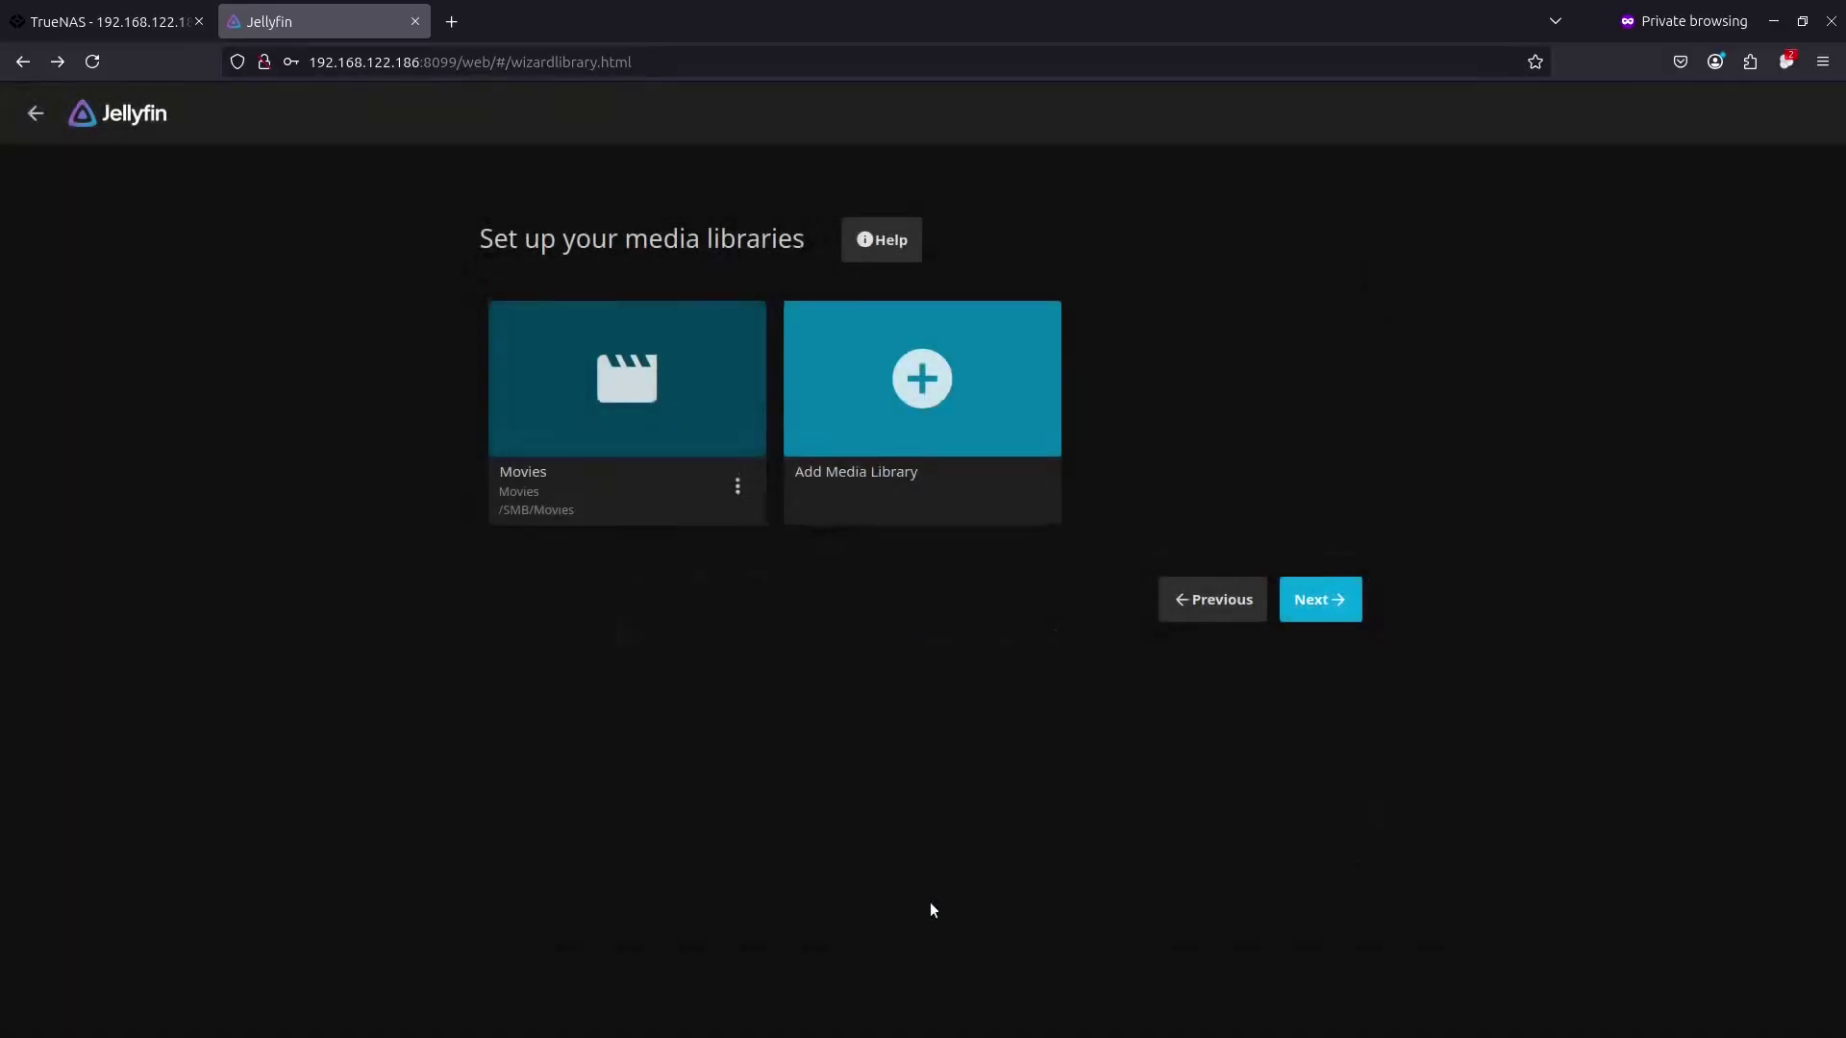
# Step: Create a Home Videos and Photos library with folder /SMB/Photos, keeping default settings
pyautogui.click(926, 406)
pyautogui.click(768, 331)
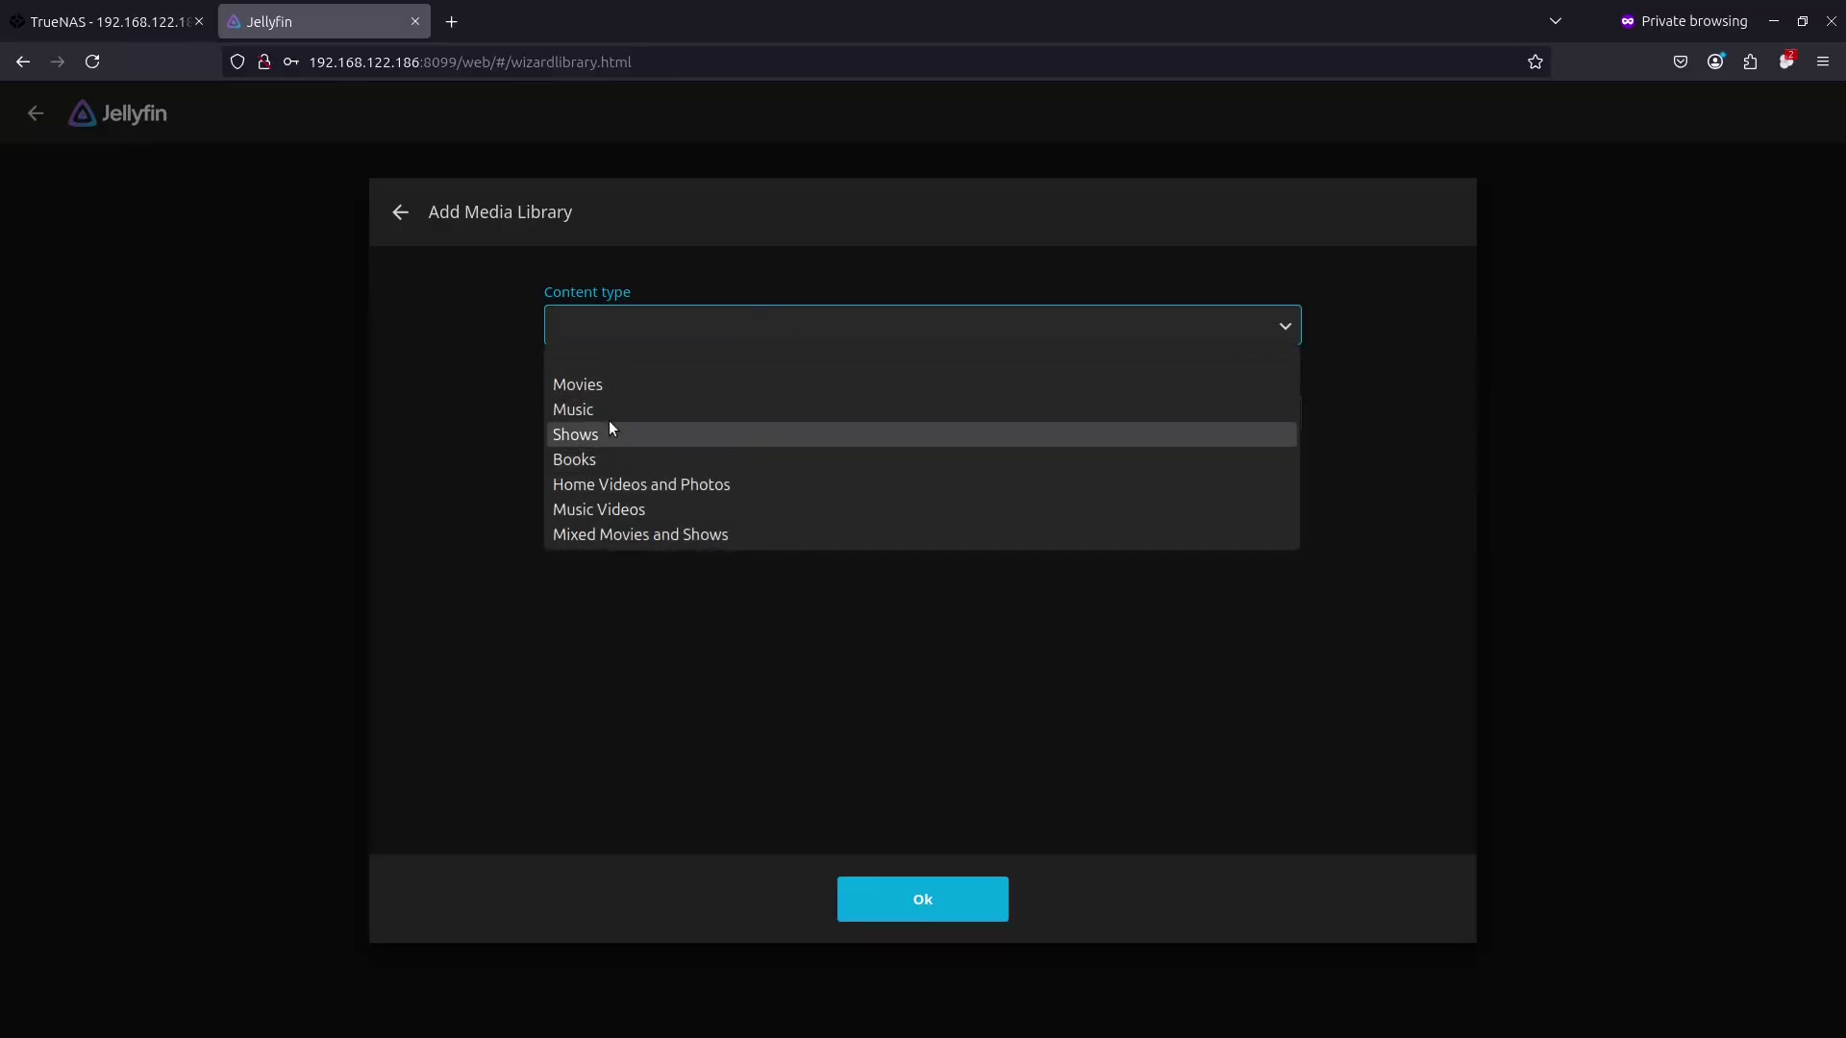
pyautogui.click(601, 484)
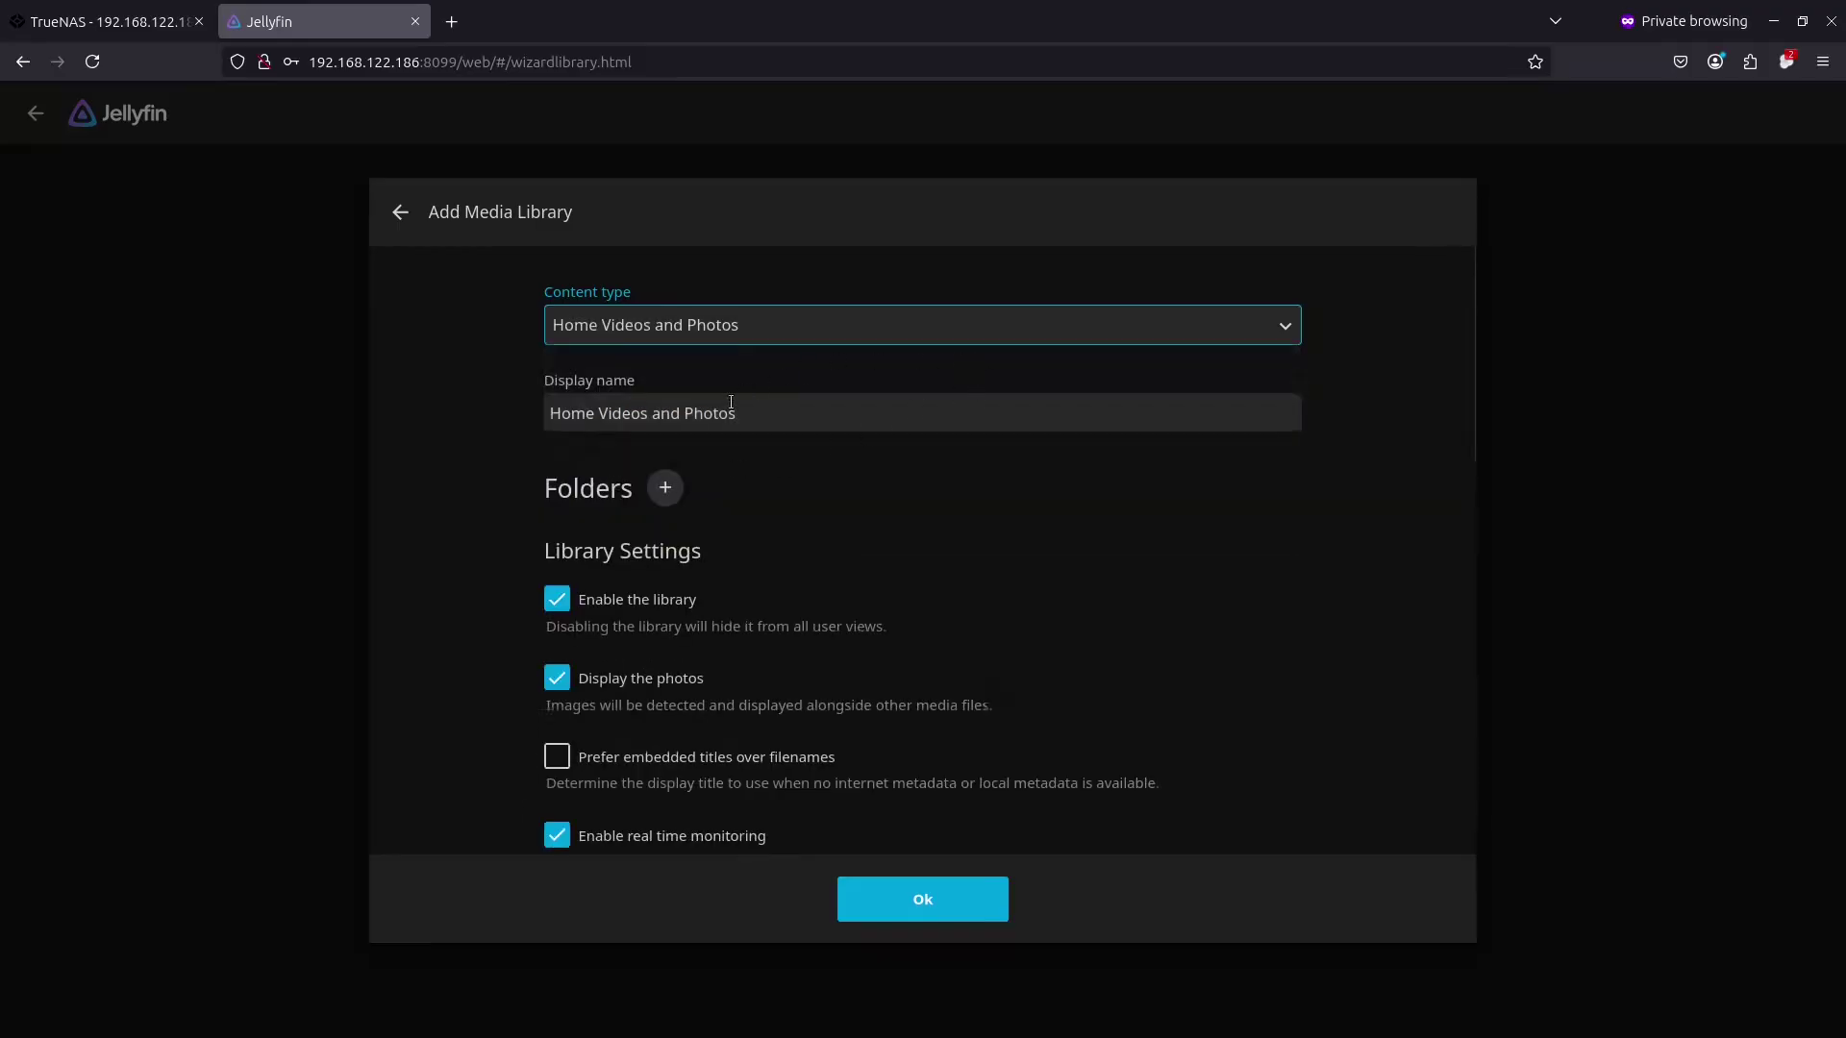
pyautogui.click(665, 487)
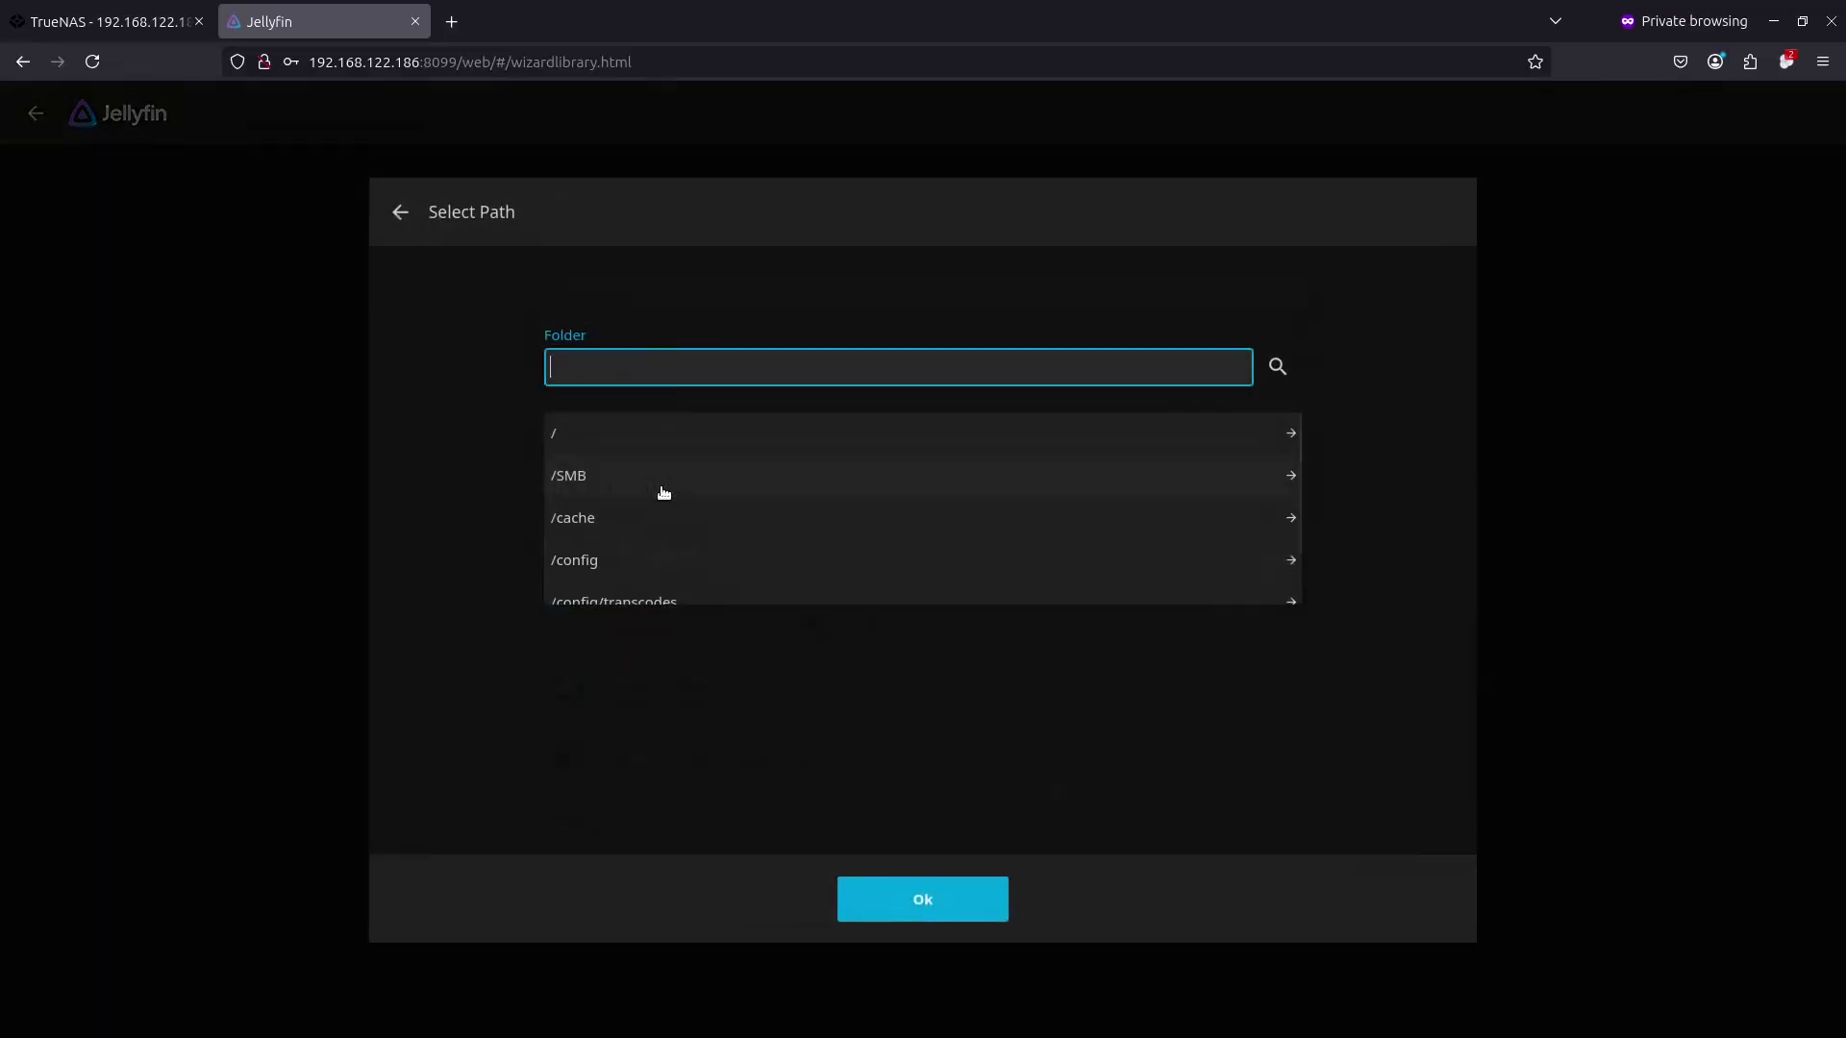
pyautogui.click(572, 482)
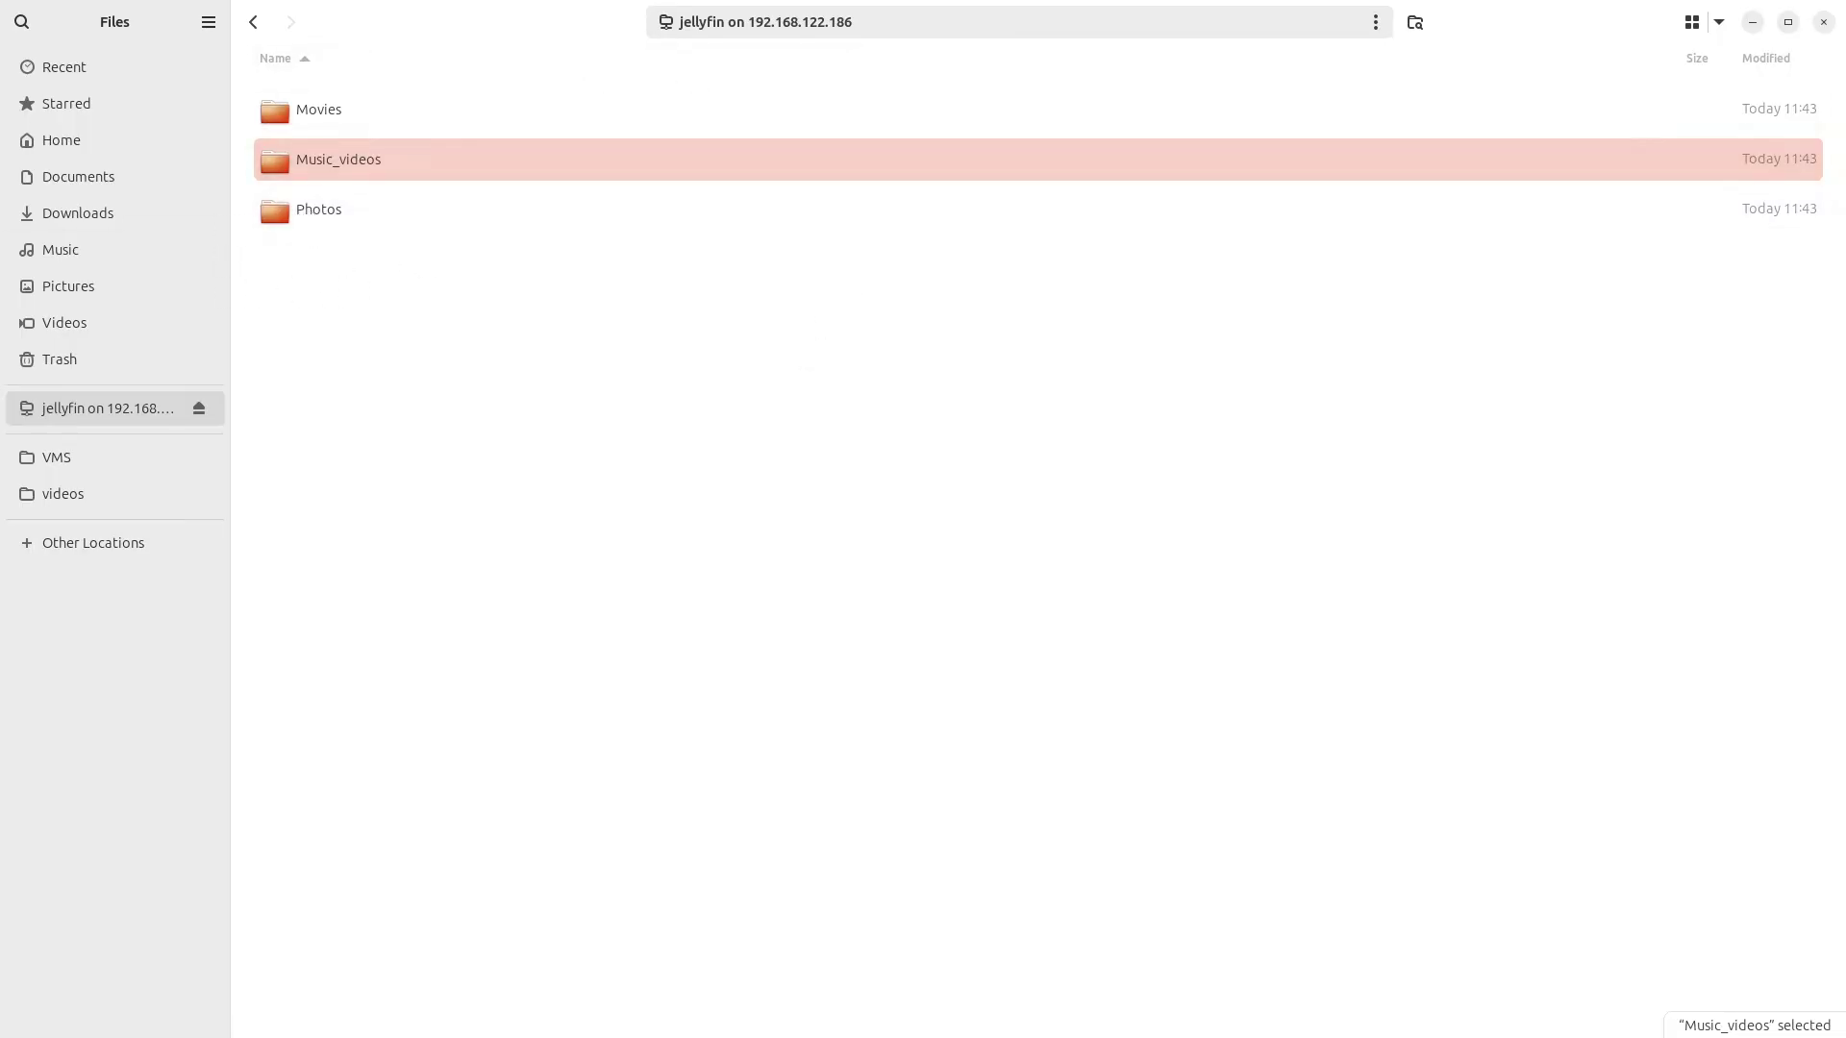
pyautogui.click(1755, 24)
pyautogui.click(940, 898)
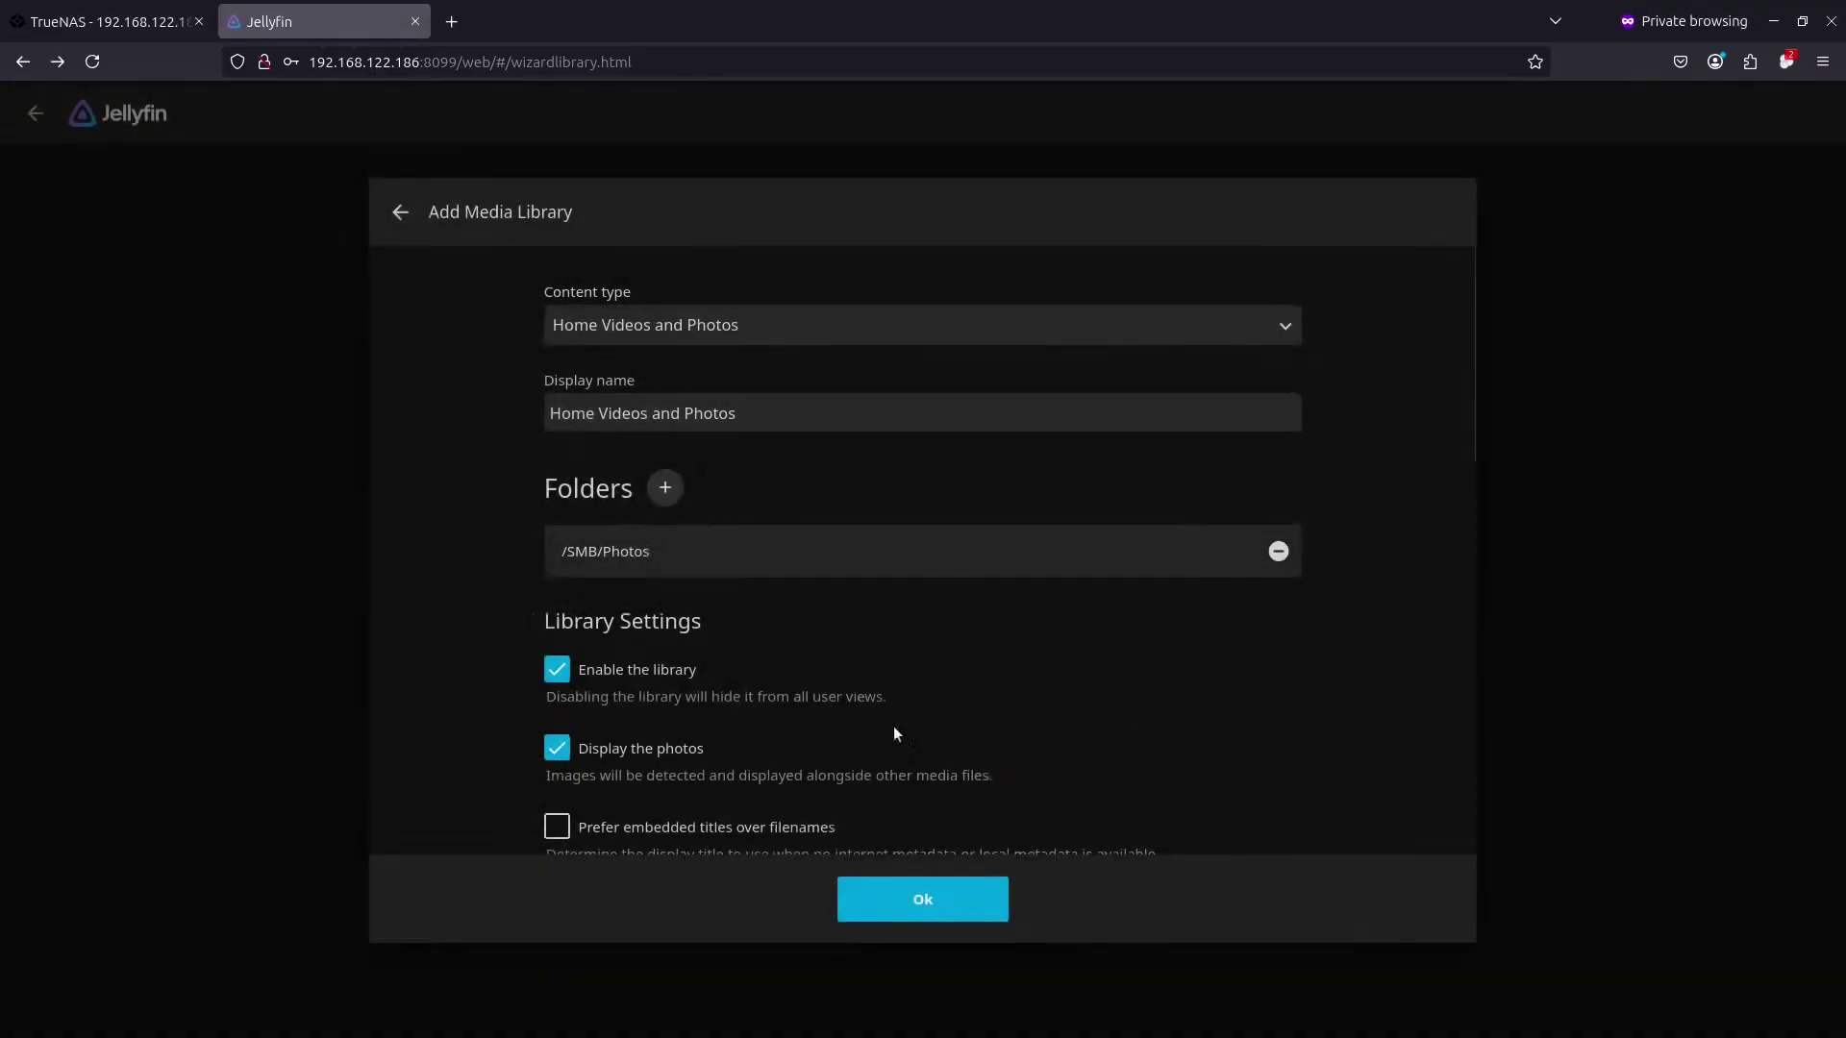
pyautogui.click(932, 906)
pyautogui.click(931, 914)
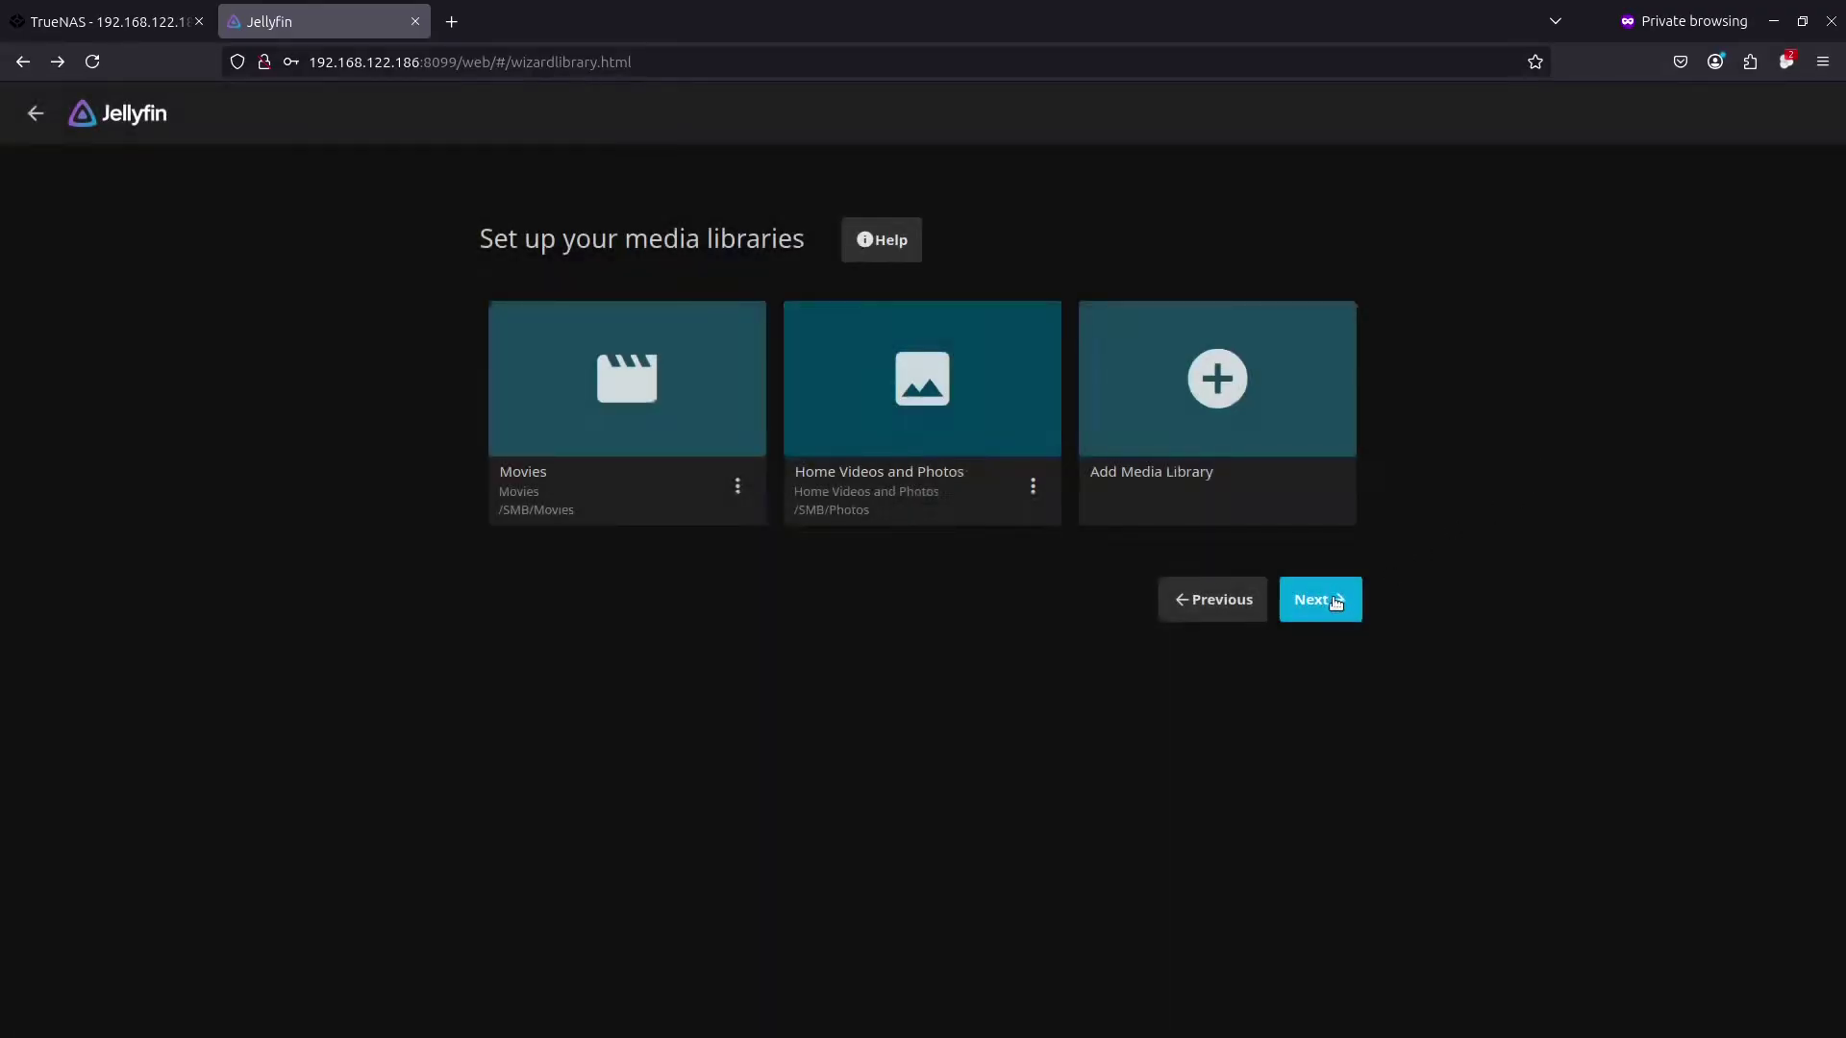
# Step: Finish the wizard, keeping the default metadata language and remote access settings
pyautogui.click(1335, 604)
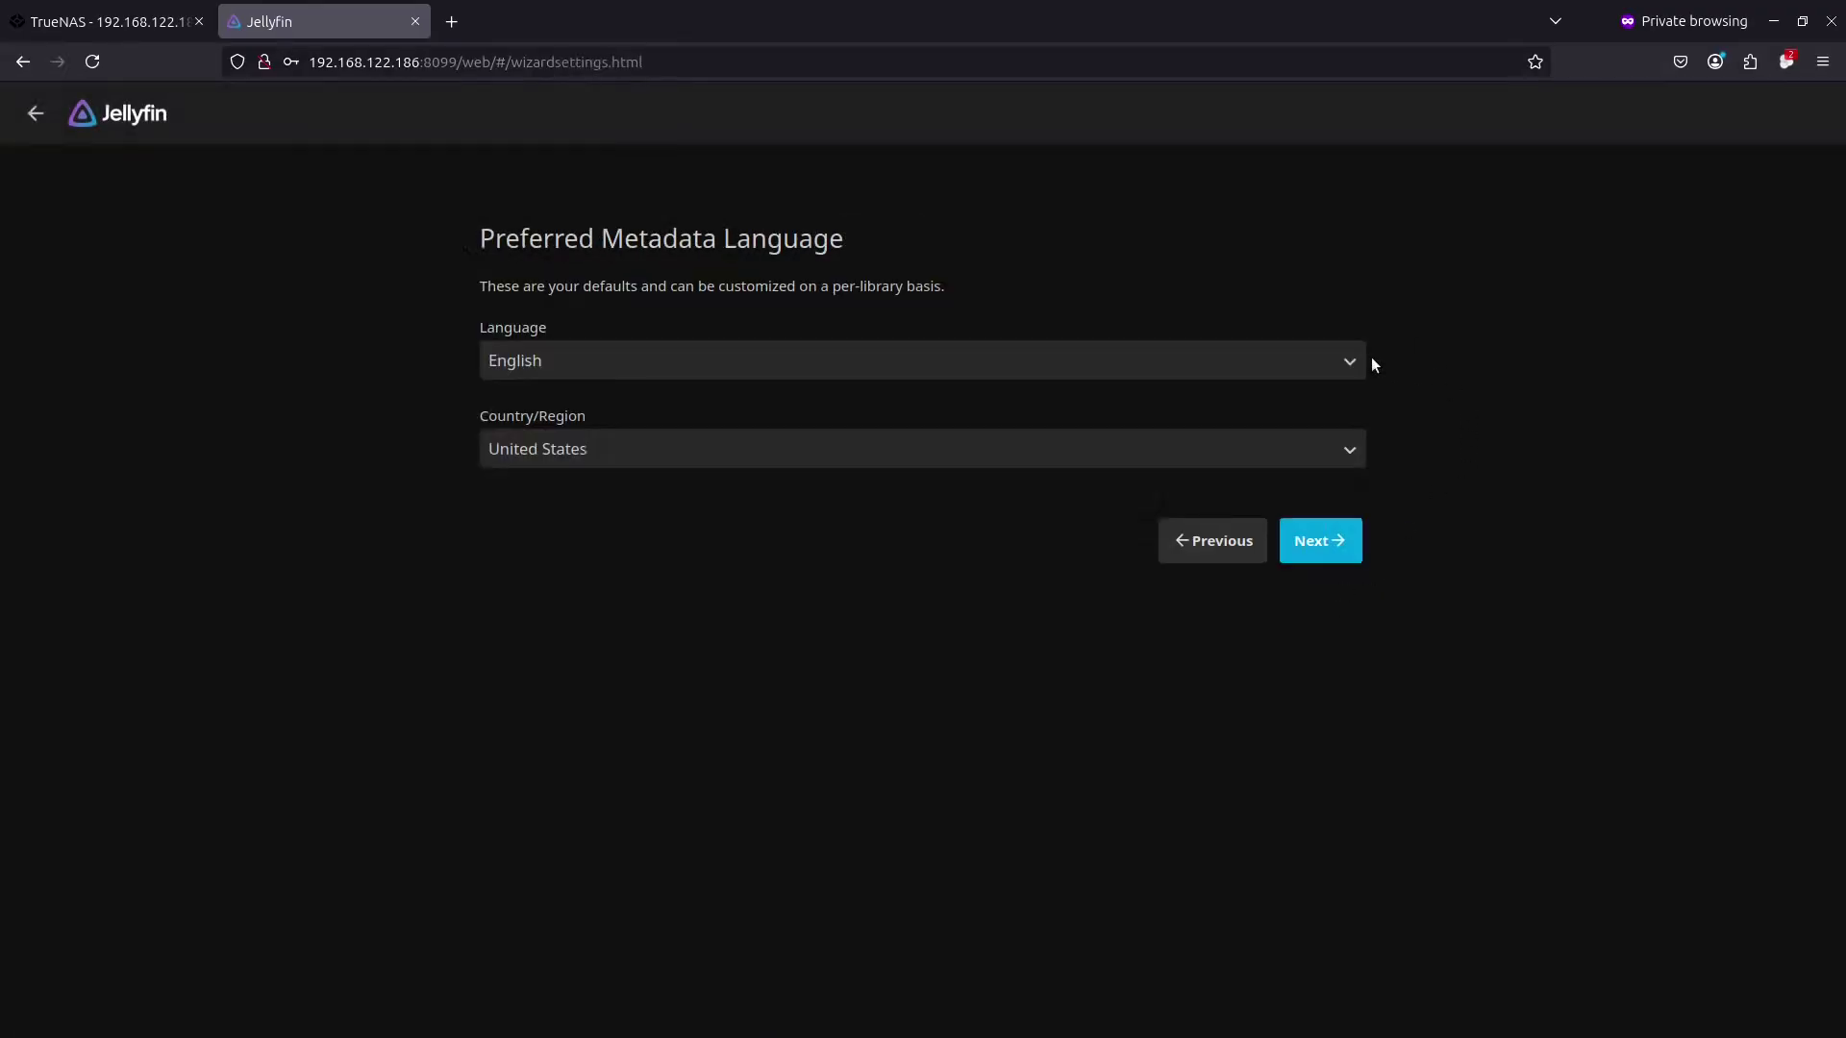
pyautogui.click(1335, 541)
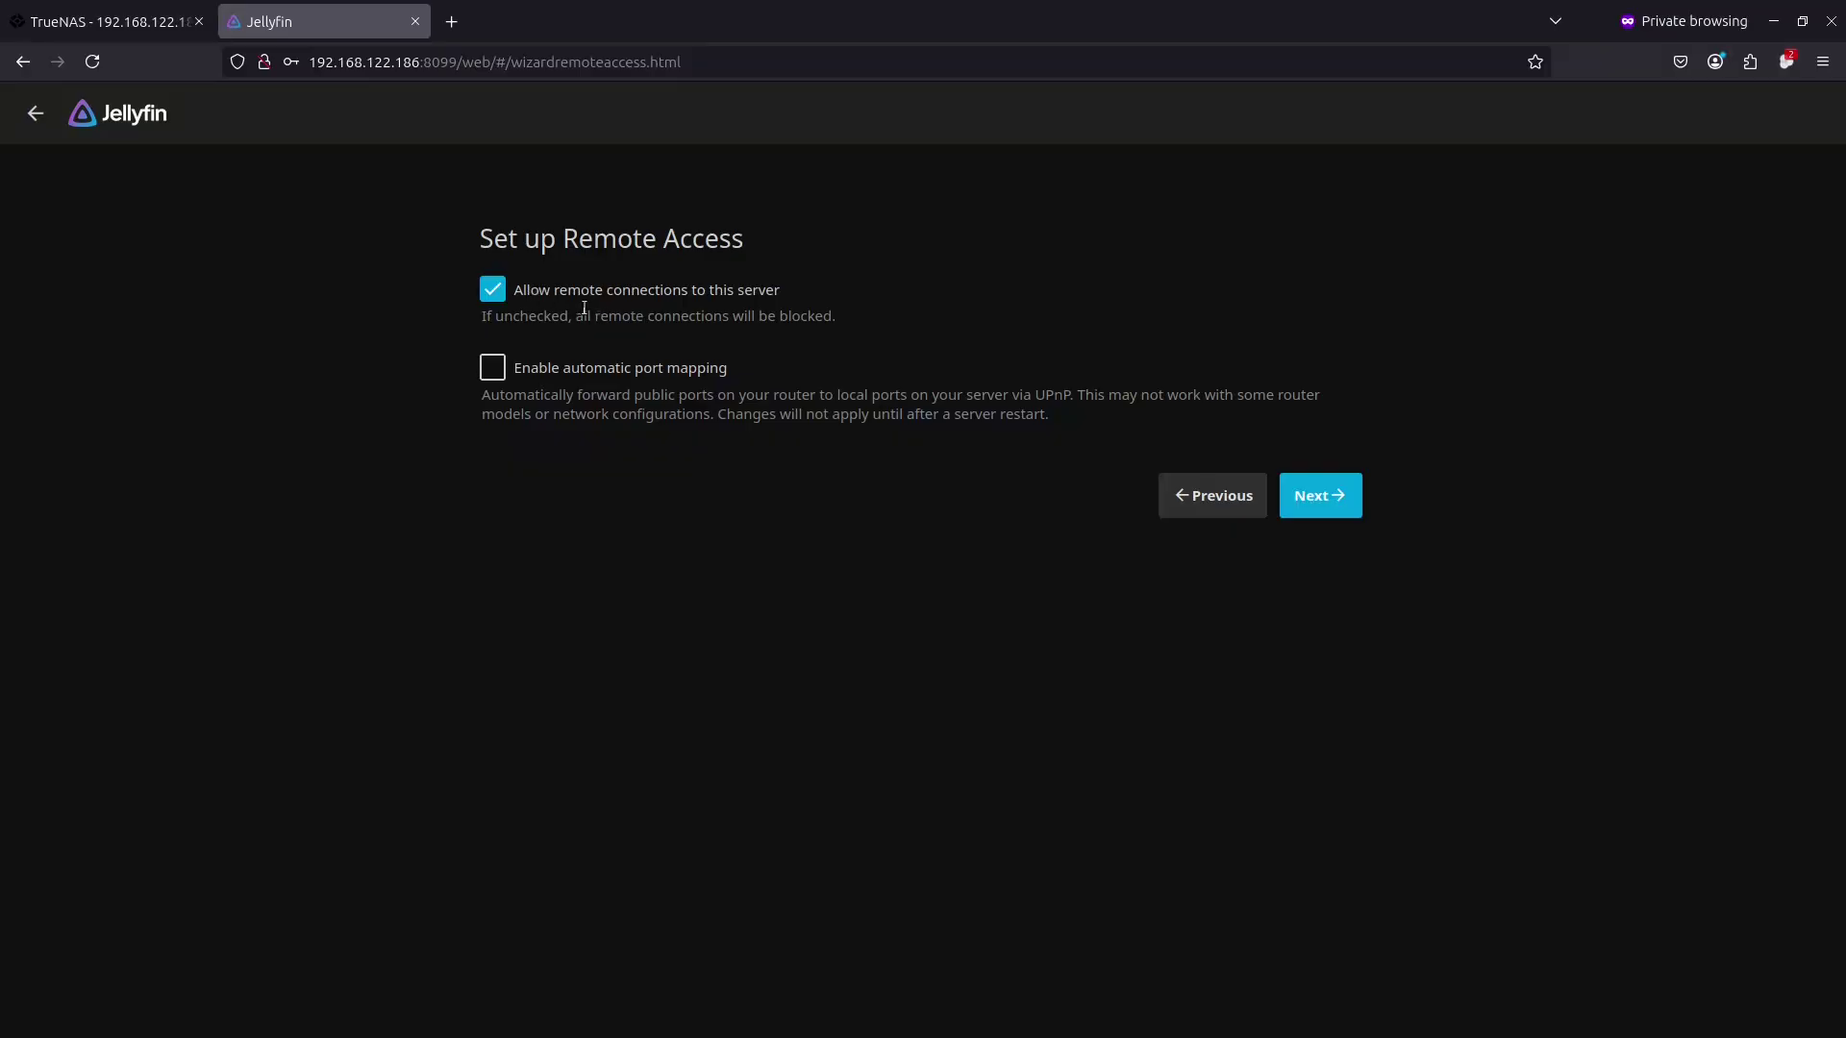
pyautogui.click(1340, 500)
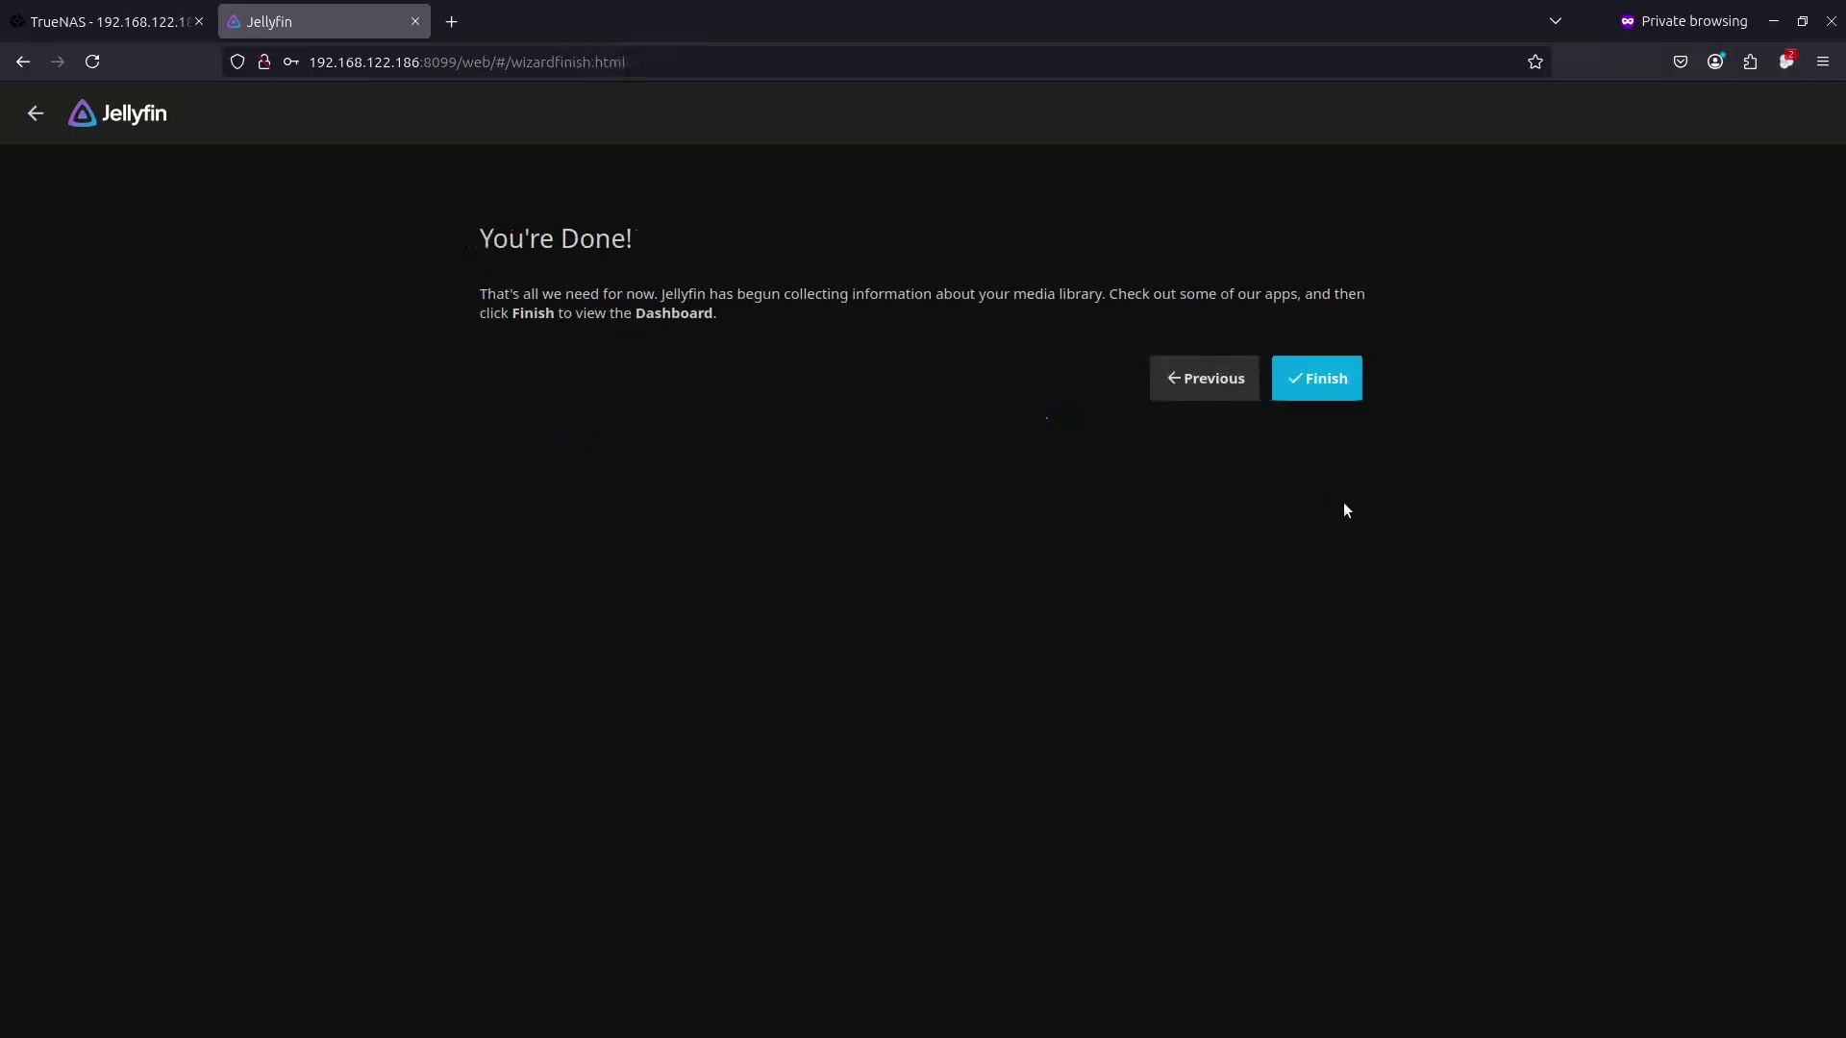
pyautogui.click(1326, 378)
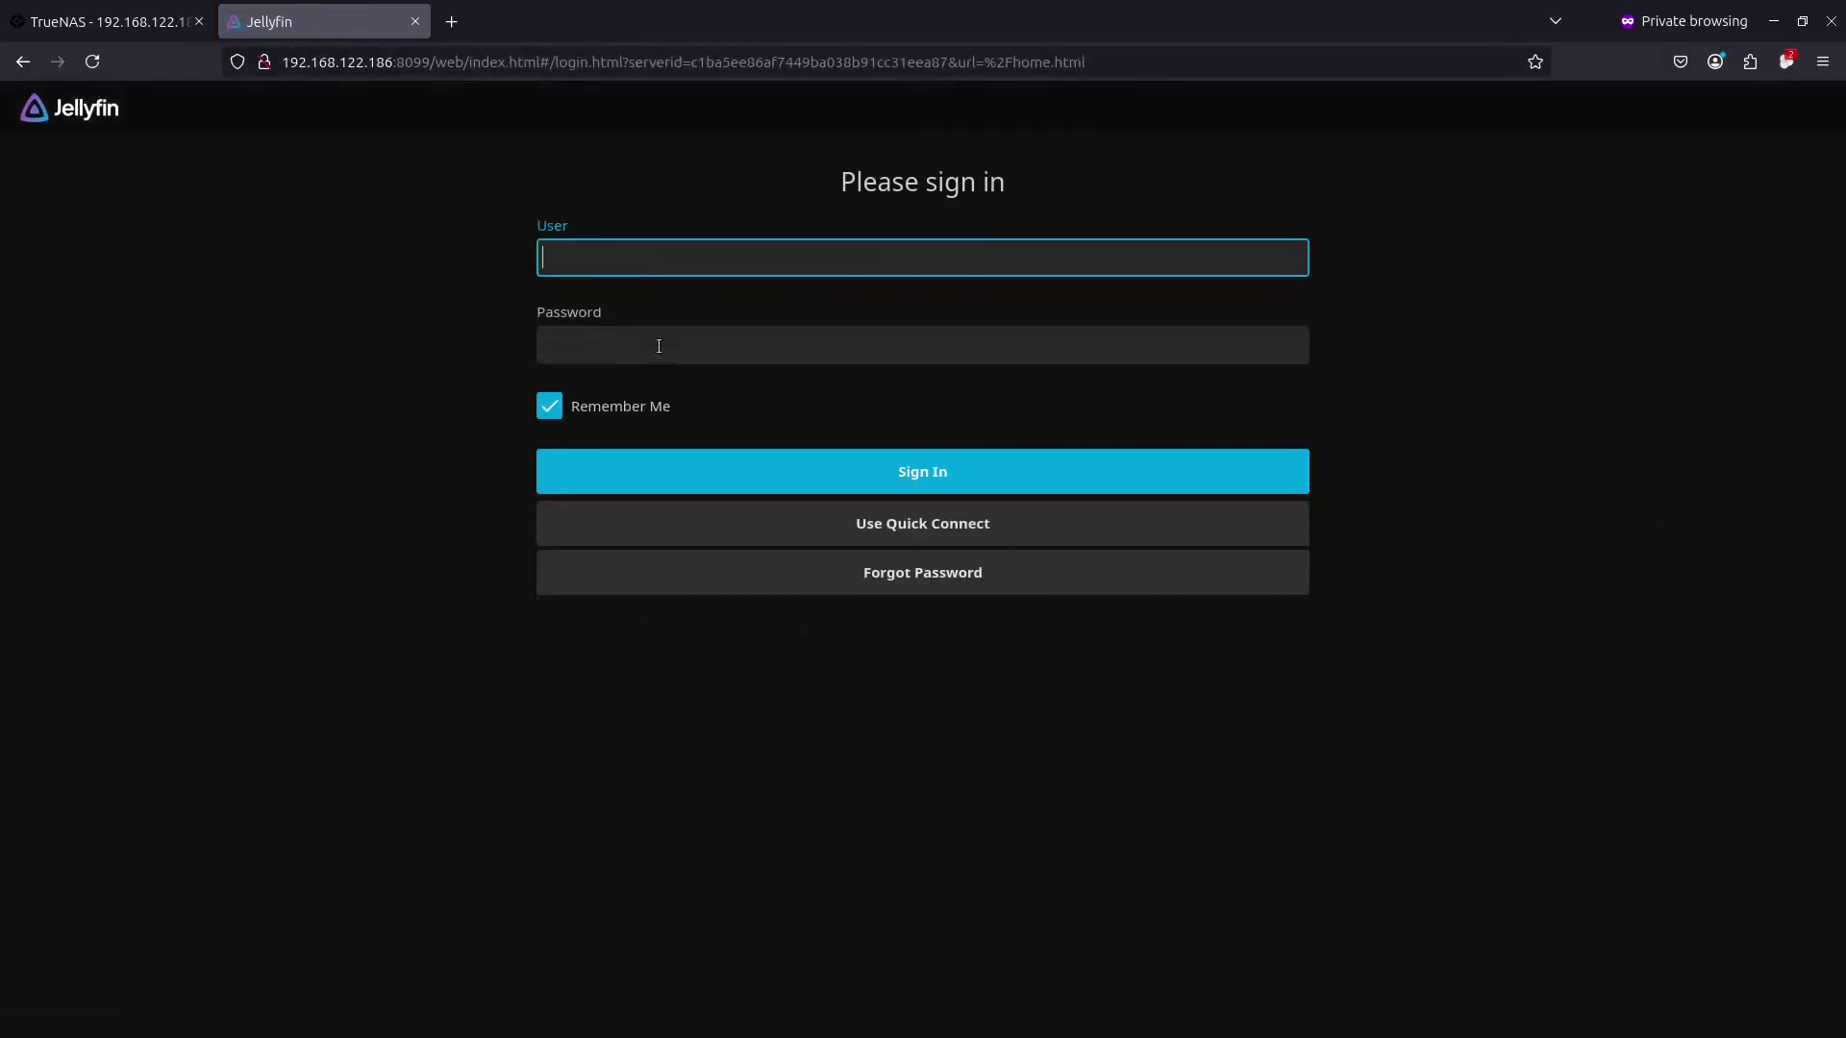
pyautogui.write('us')
pyautogui.write('er1')
# Step: Sign in to Jellyfin as user1 with the account password
pyautogui.click(604, 338)
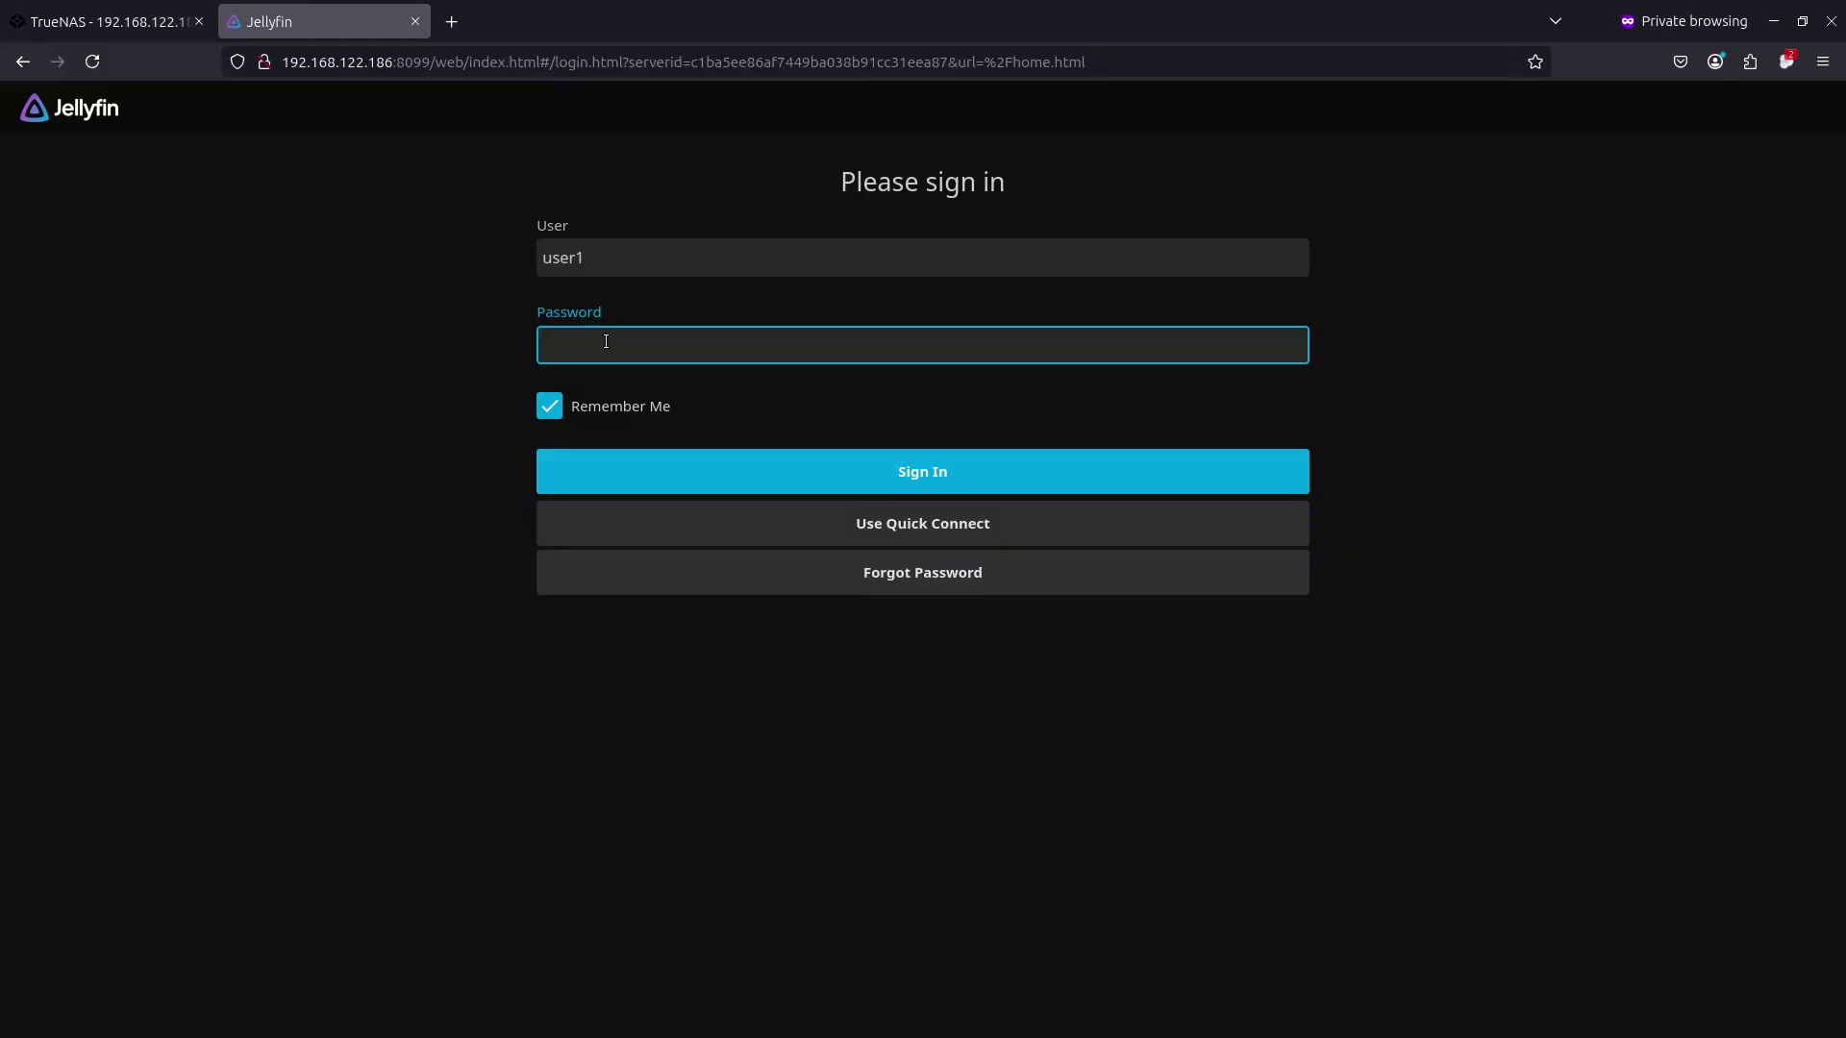
pyautogui.write('*******')
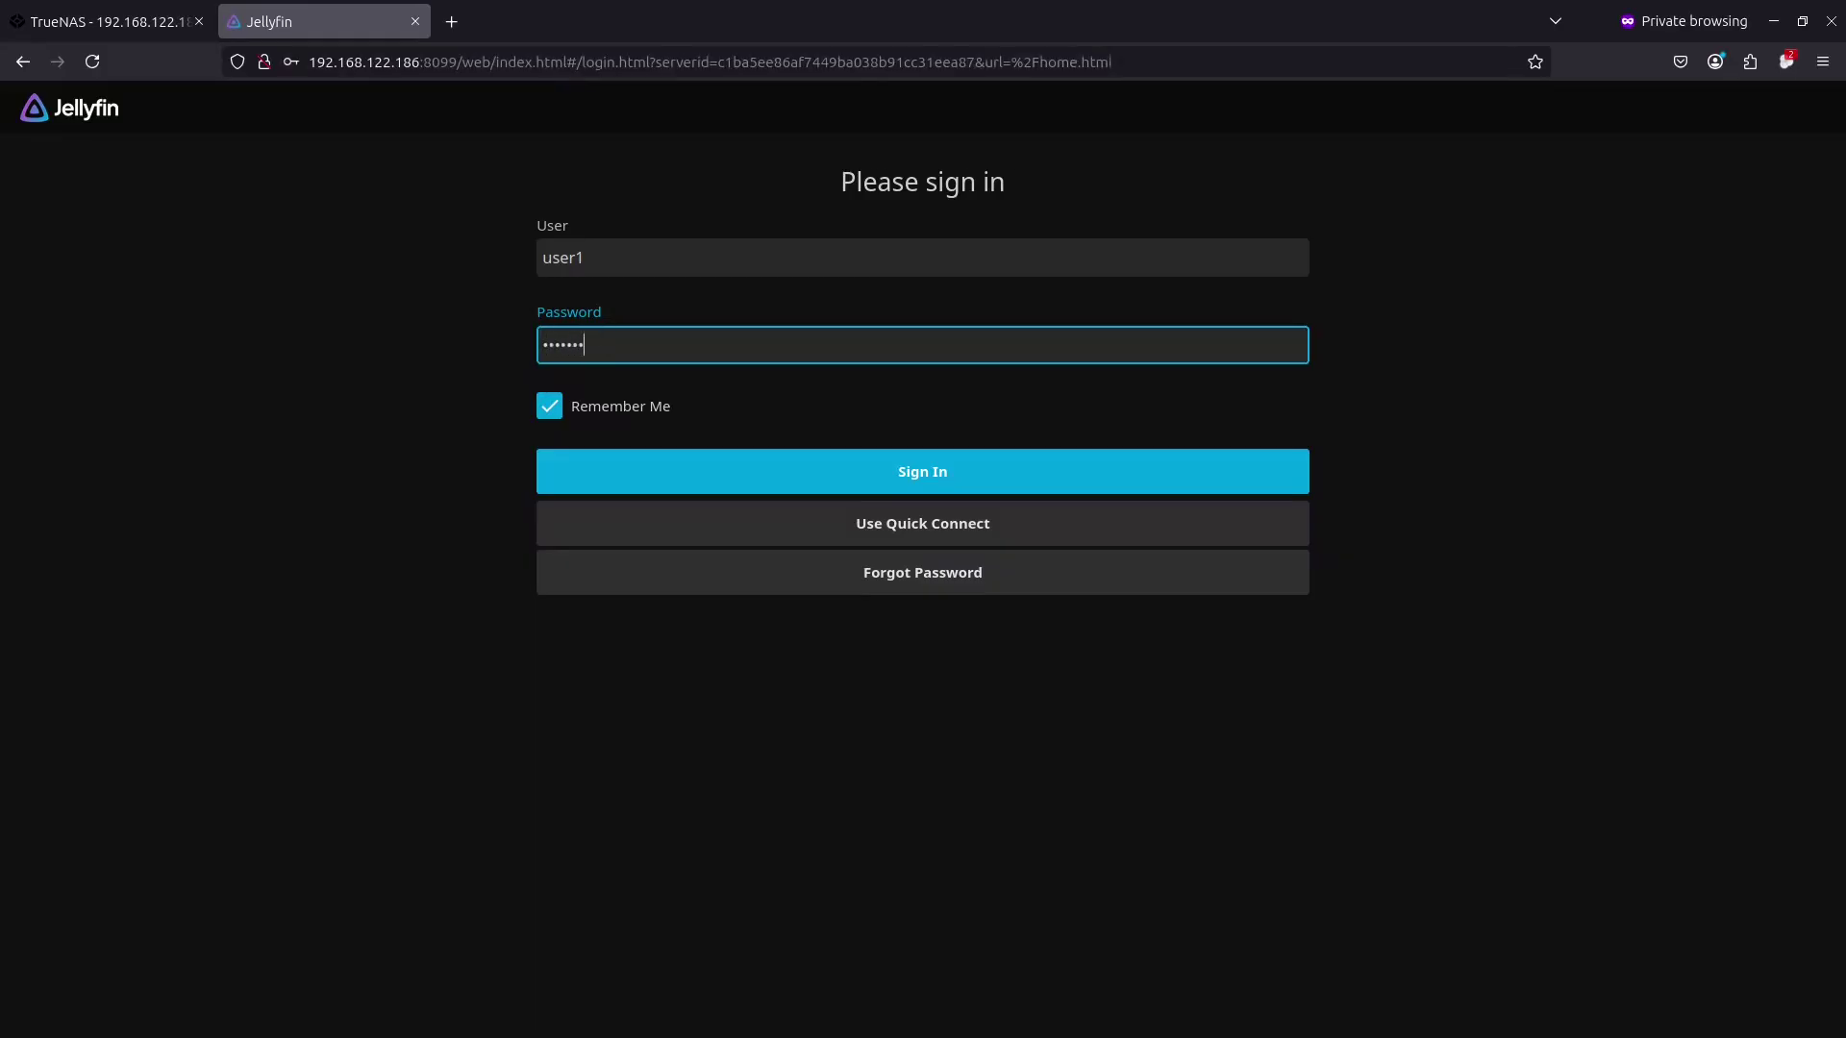
pyautogui.click(899, 478)
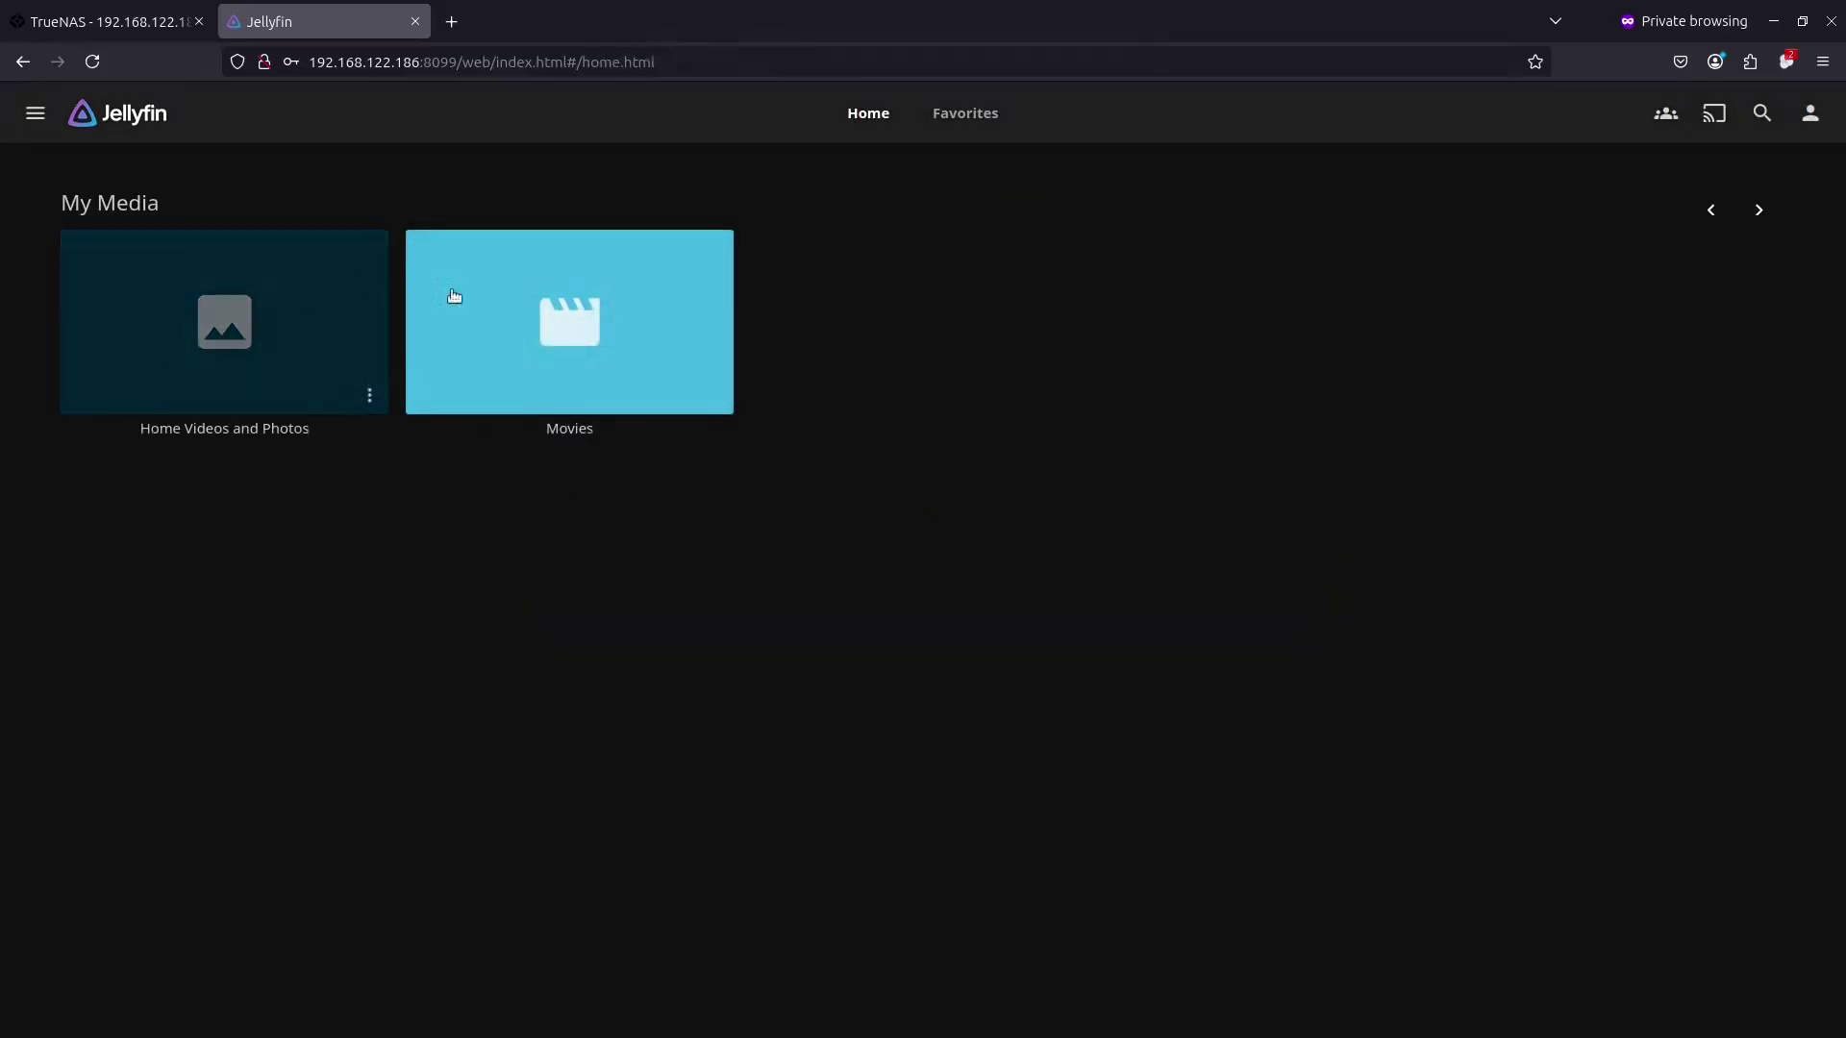
pyautogui.middleClick(683, 363)
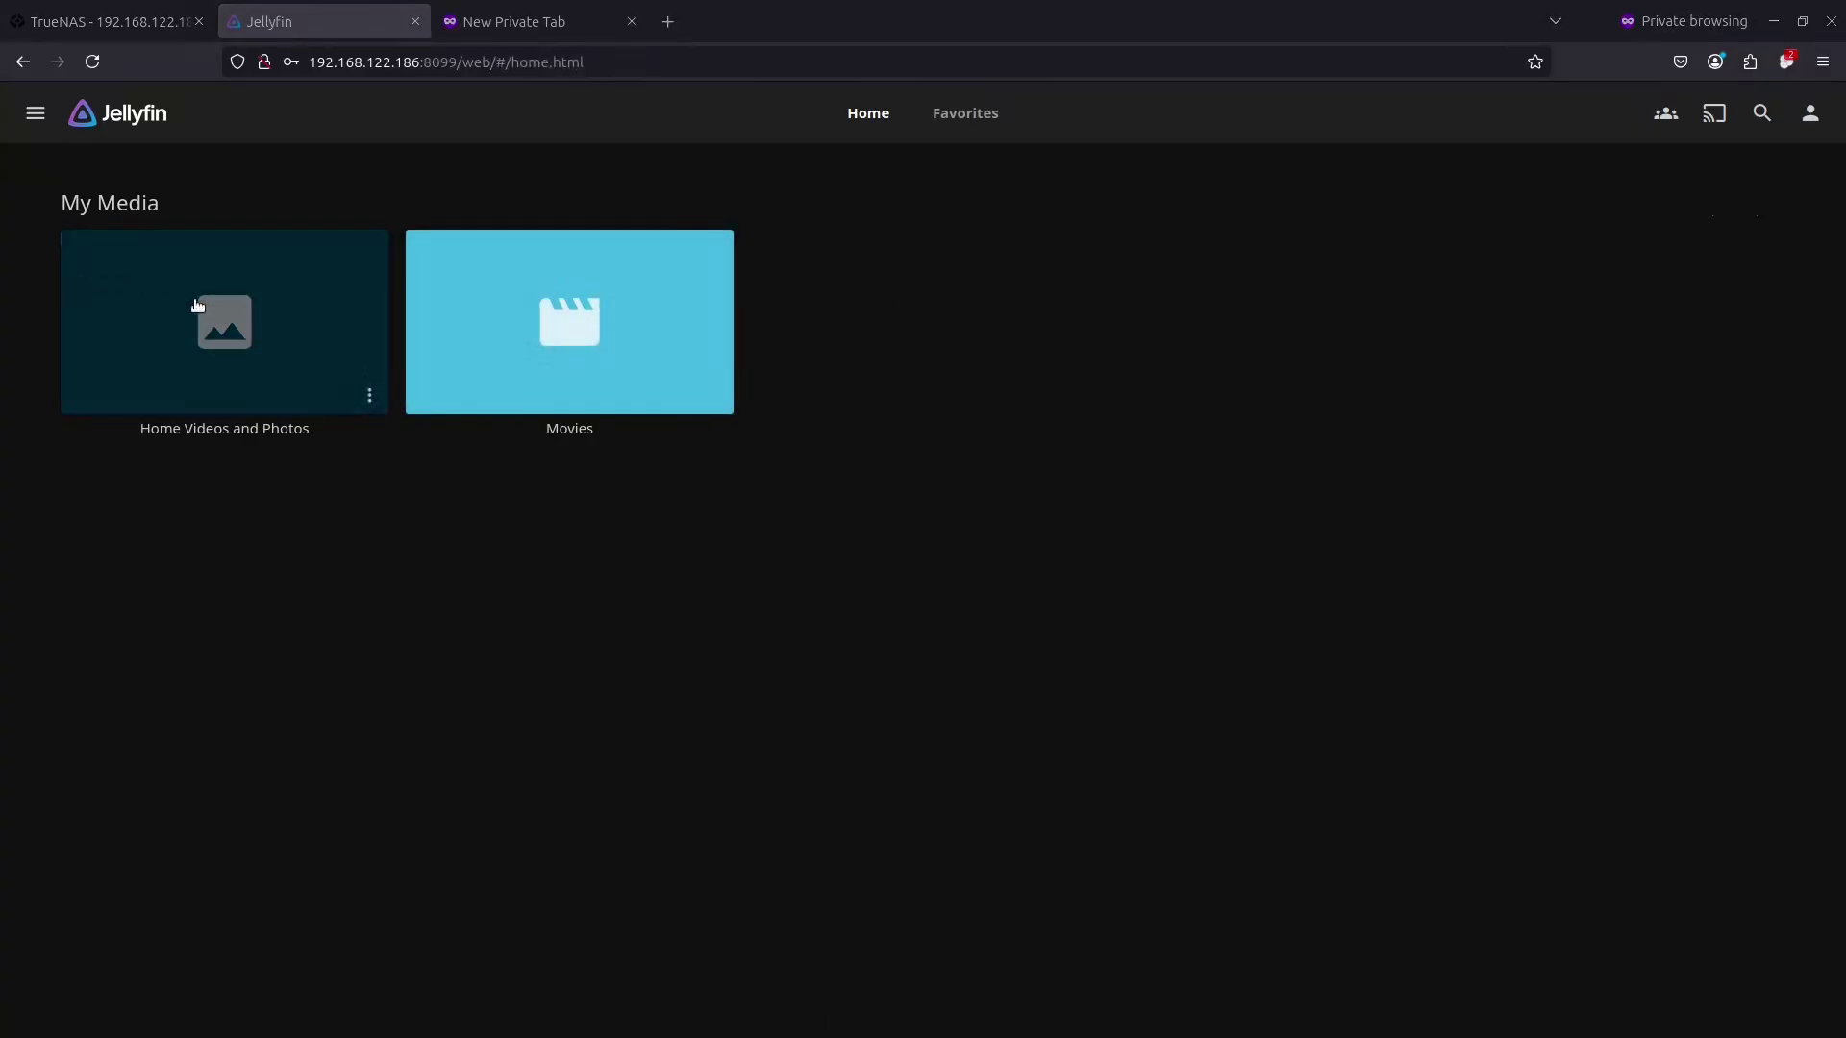
pyautogui.click(229, 315)
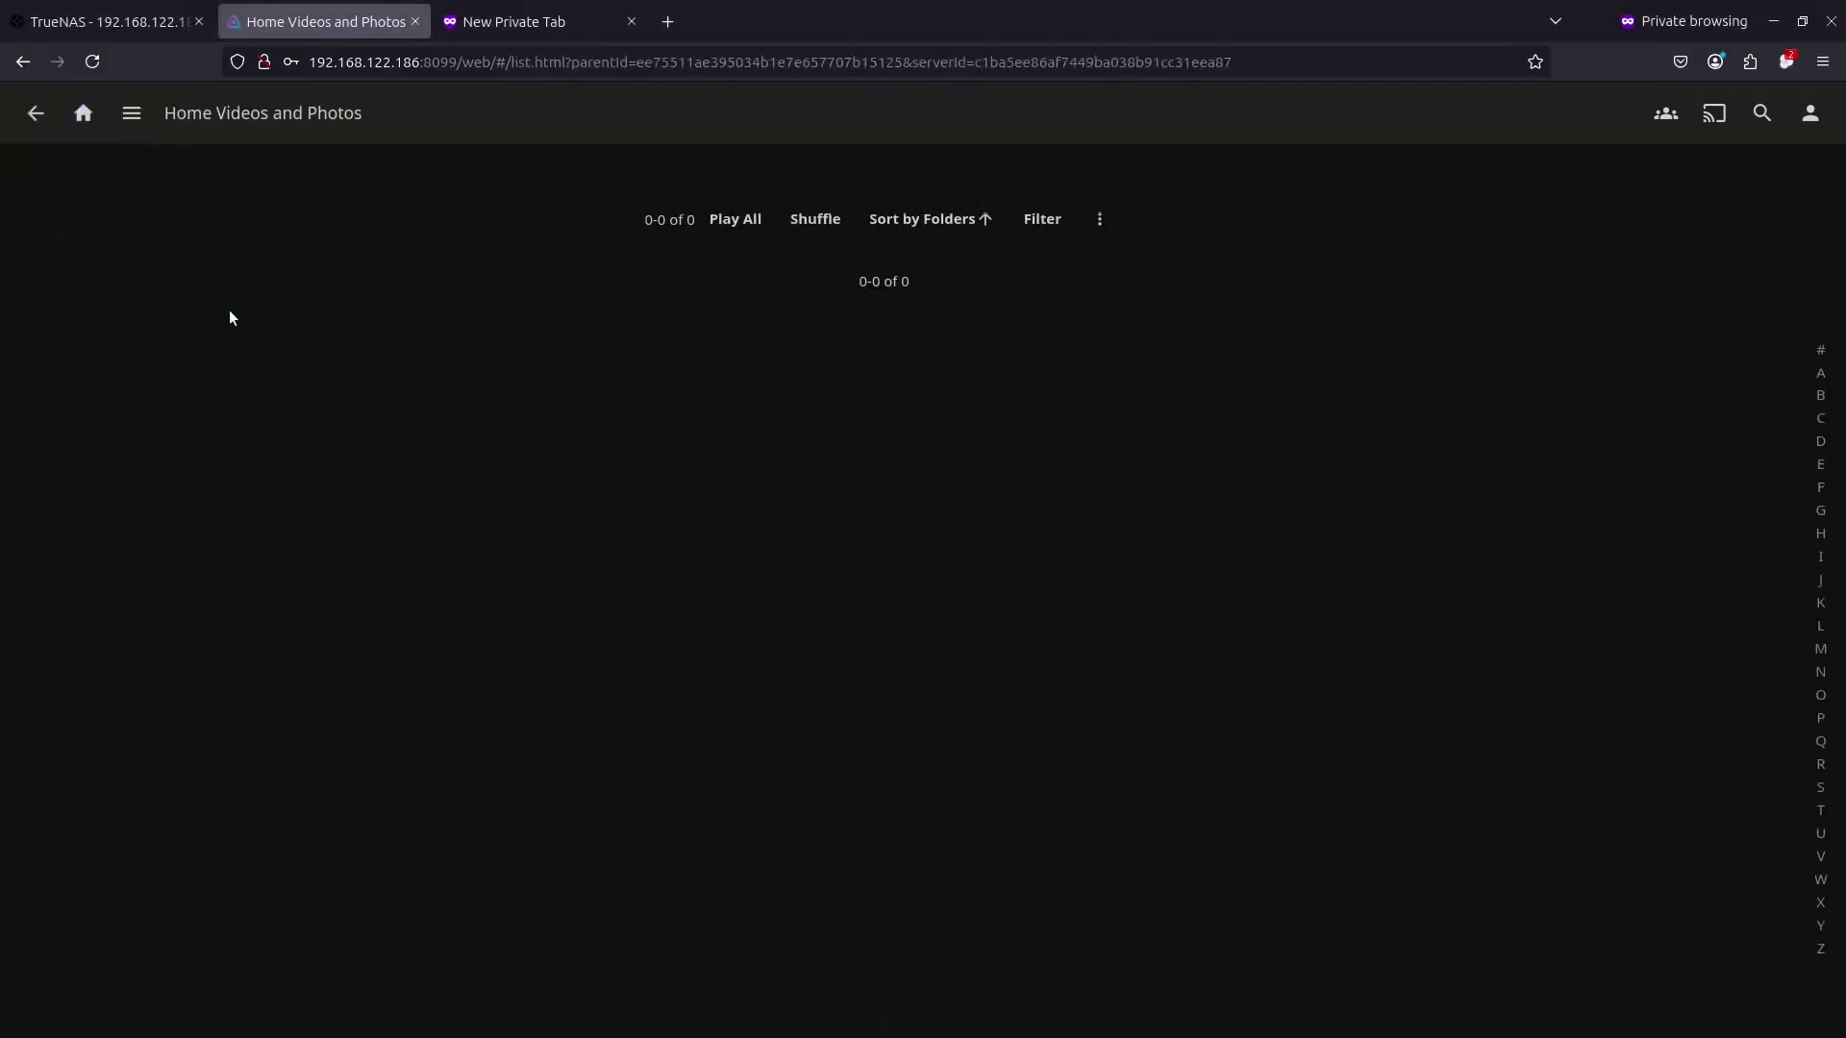
pyautogui.click(32, 113)
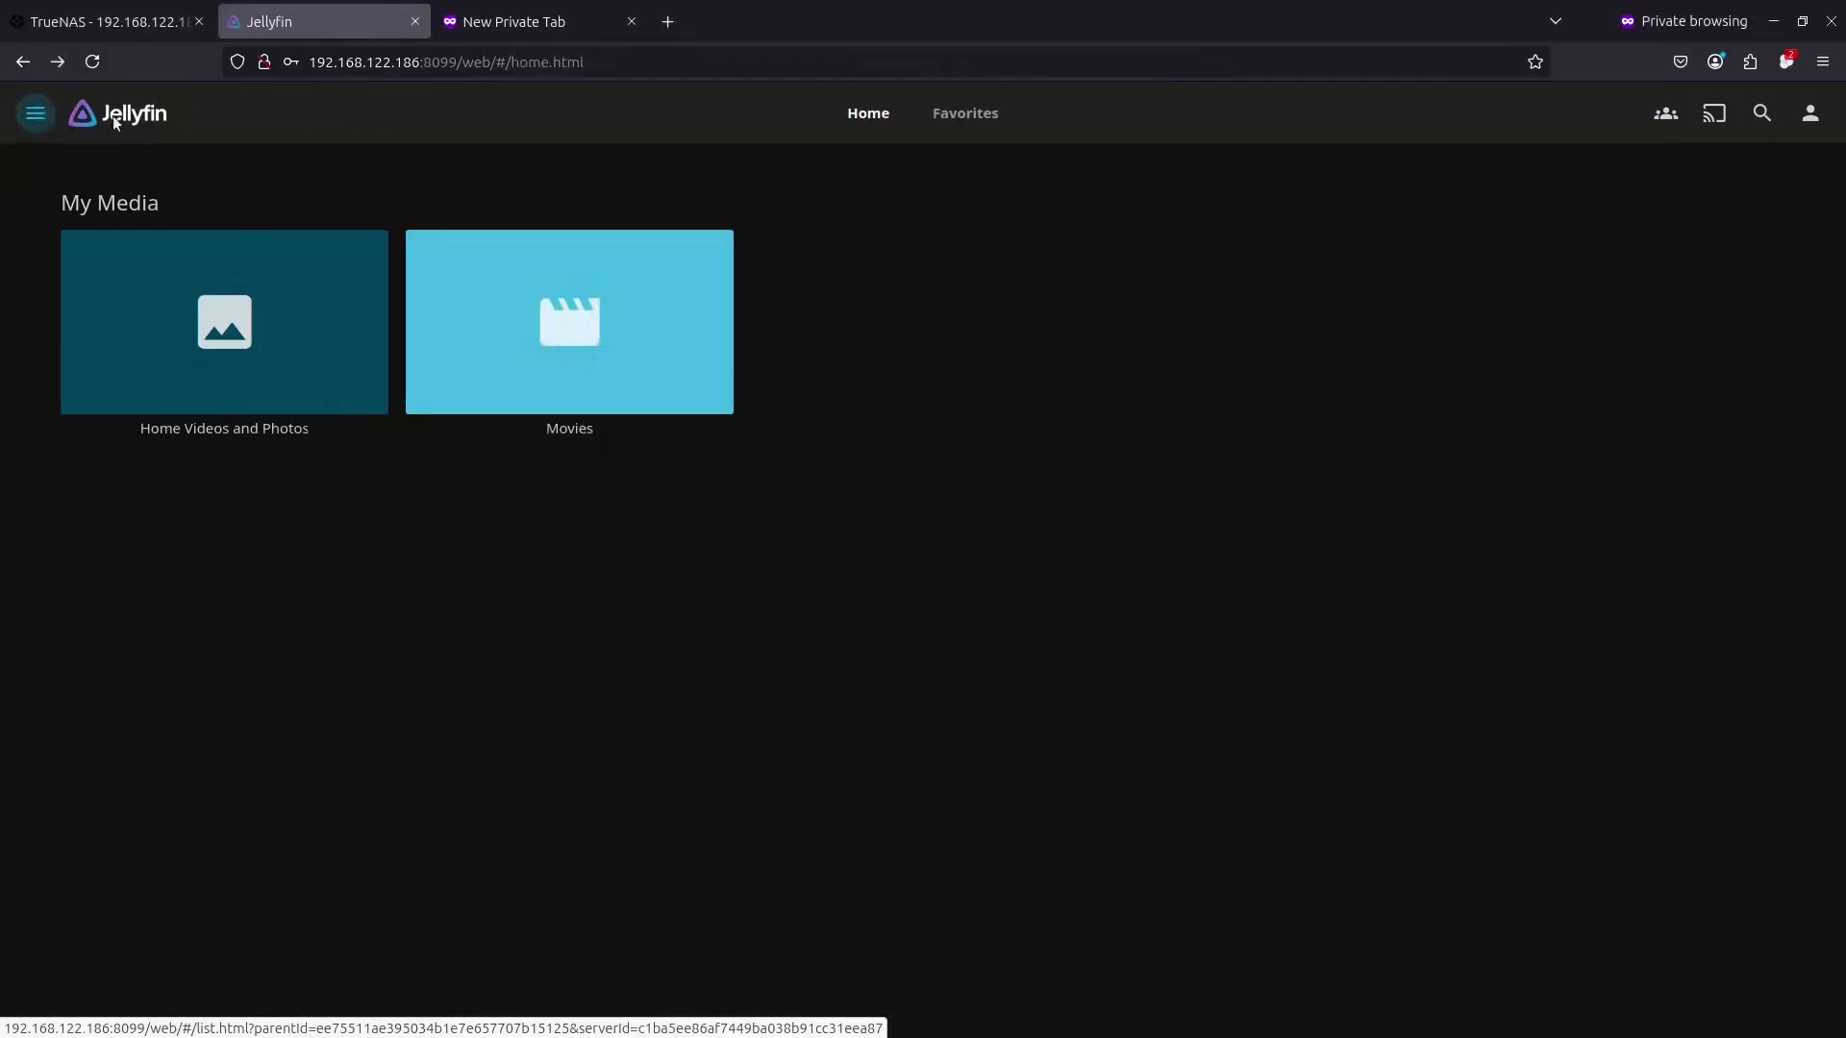
pyautogui.click(519, 326)
pyautogui.click(33, 113)
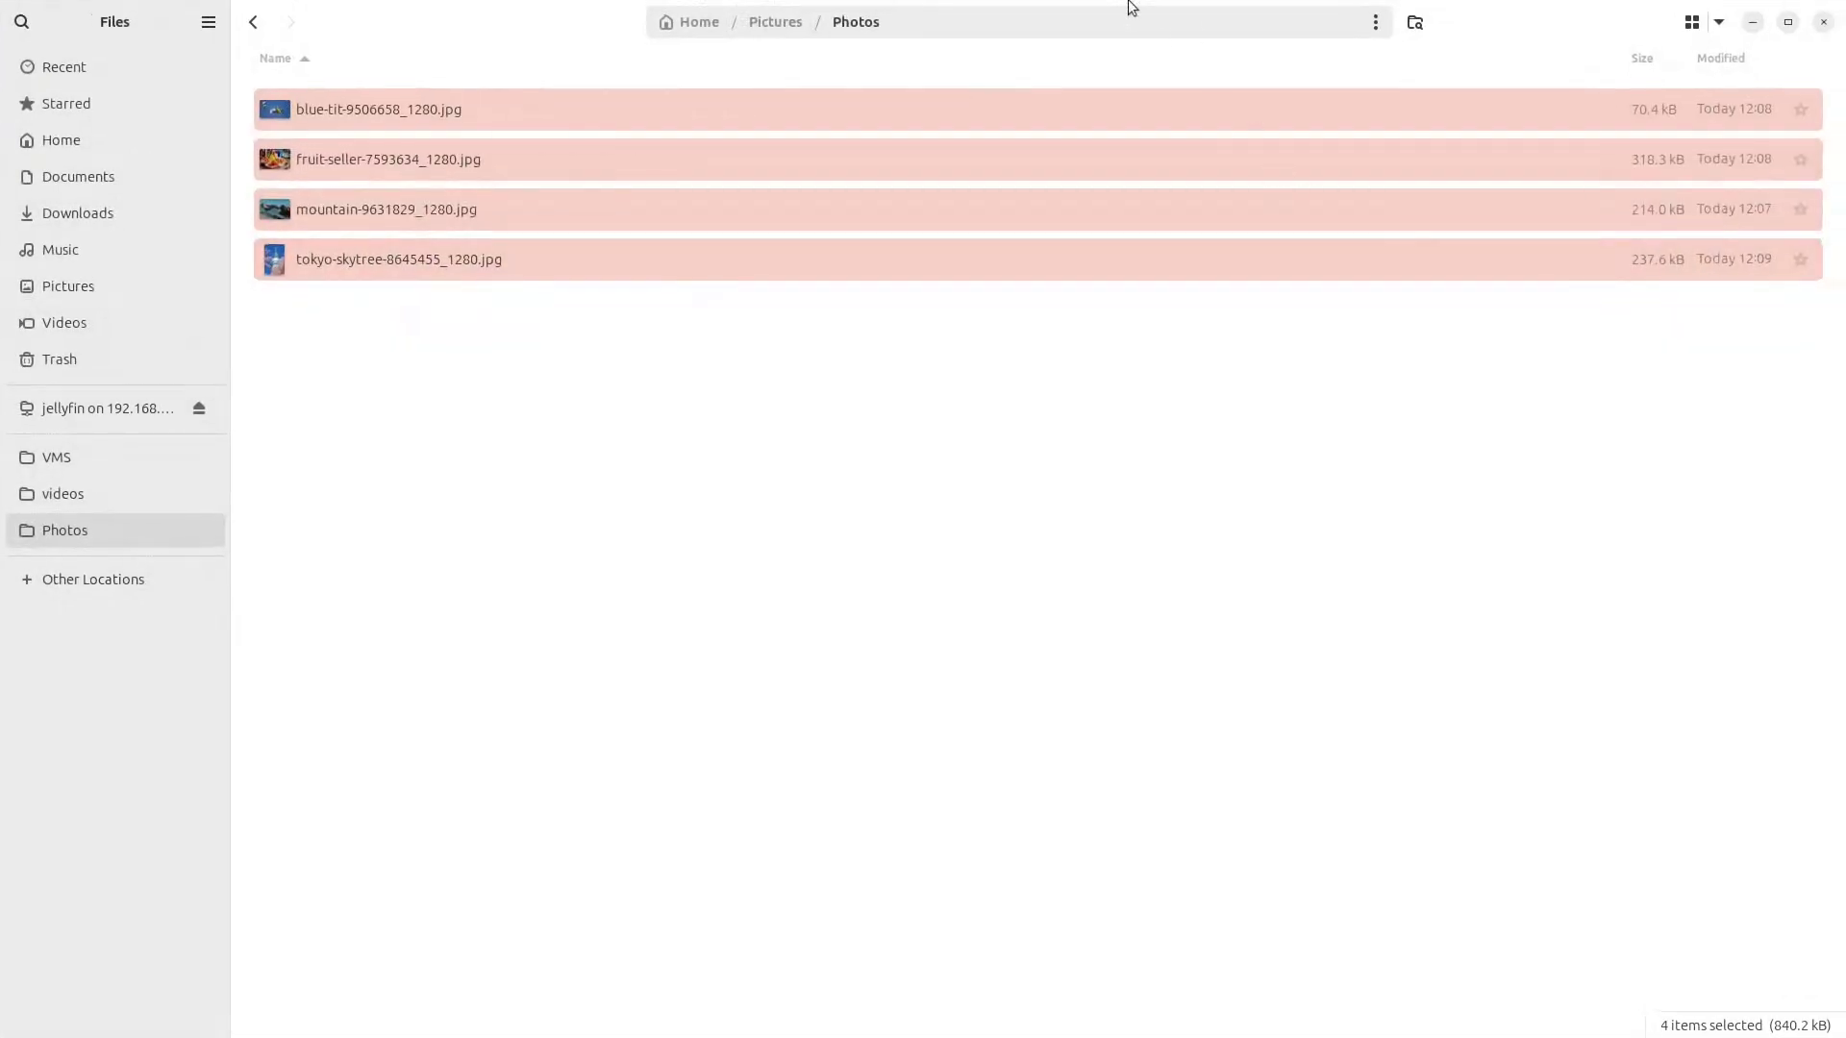
# Step: Copy the four photos from Pictures/Photos into the jellyfin share's Photos folder
pyautogui.click(773, 20)
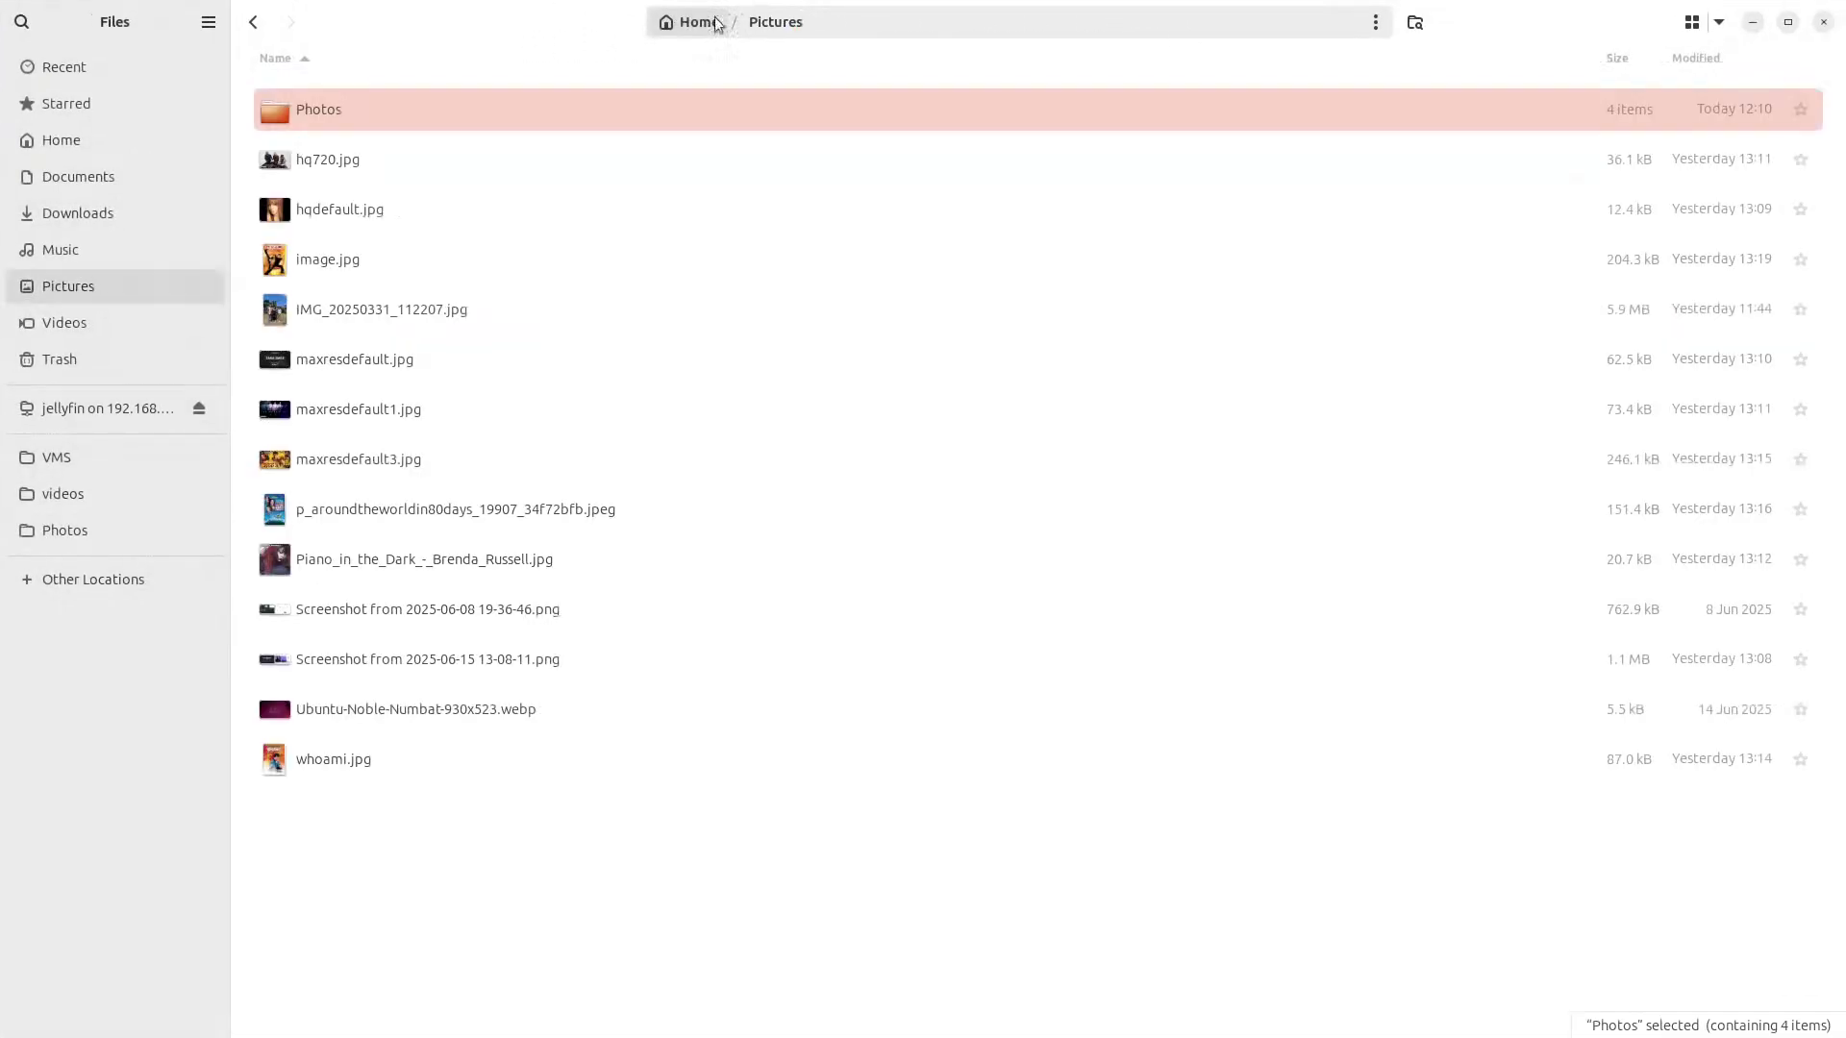
pyautogui.click(92, 530)
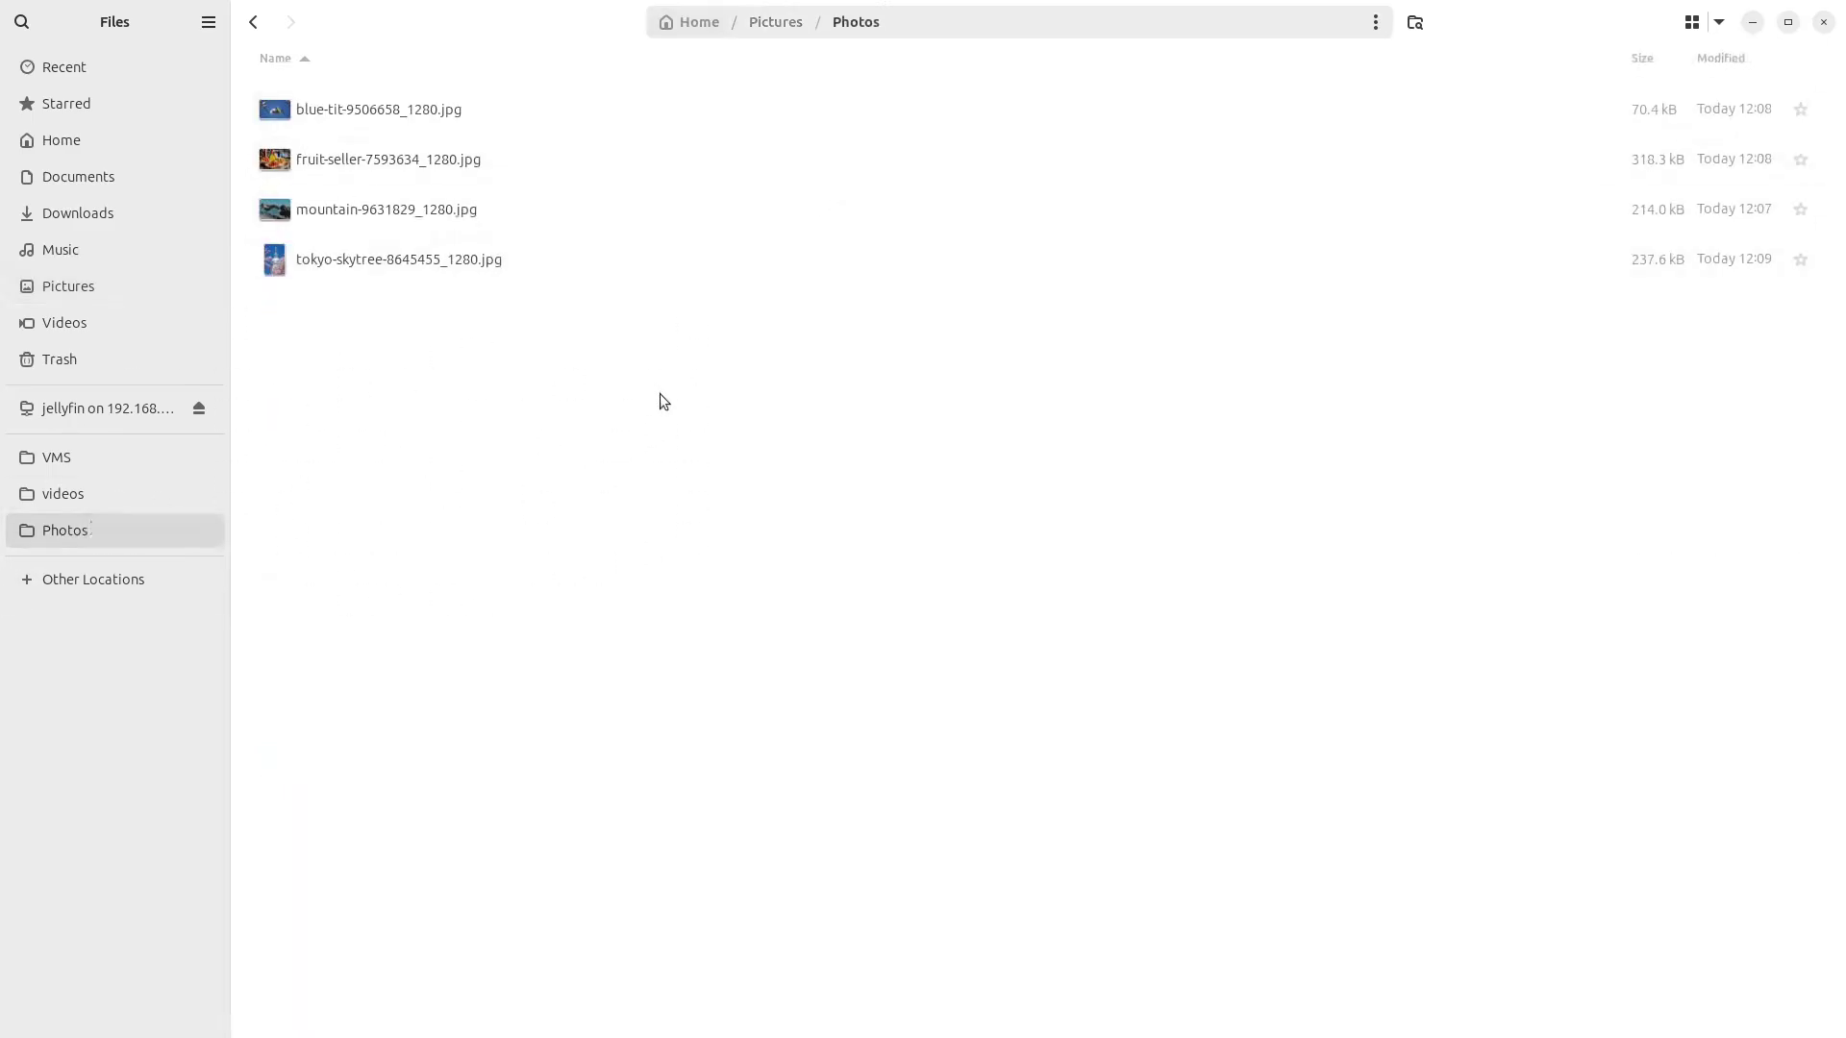
pyautogui.click(339, 119)
pyautogui.keyDown('shift'); pyautogui.click(378, 266); pyautogui.keyUp('shift')
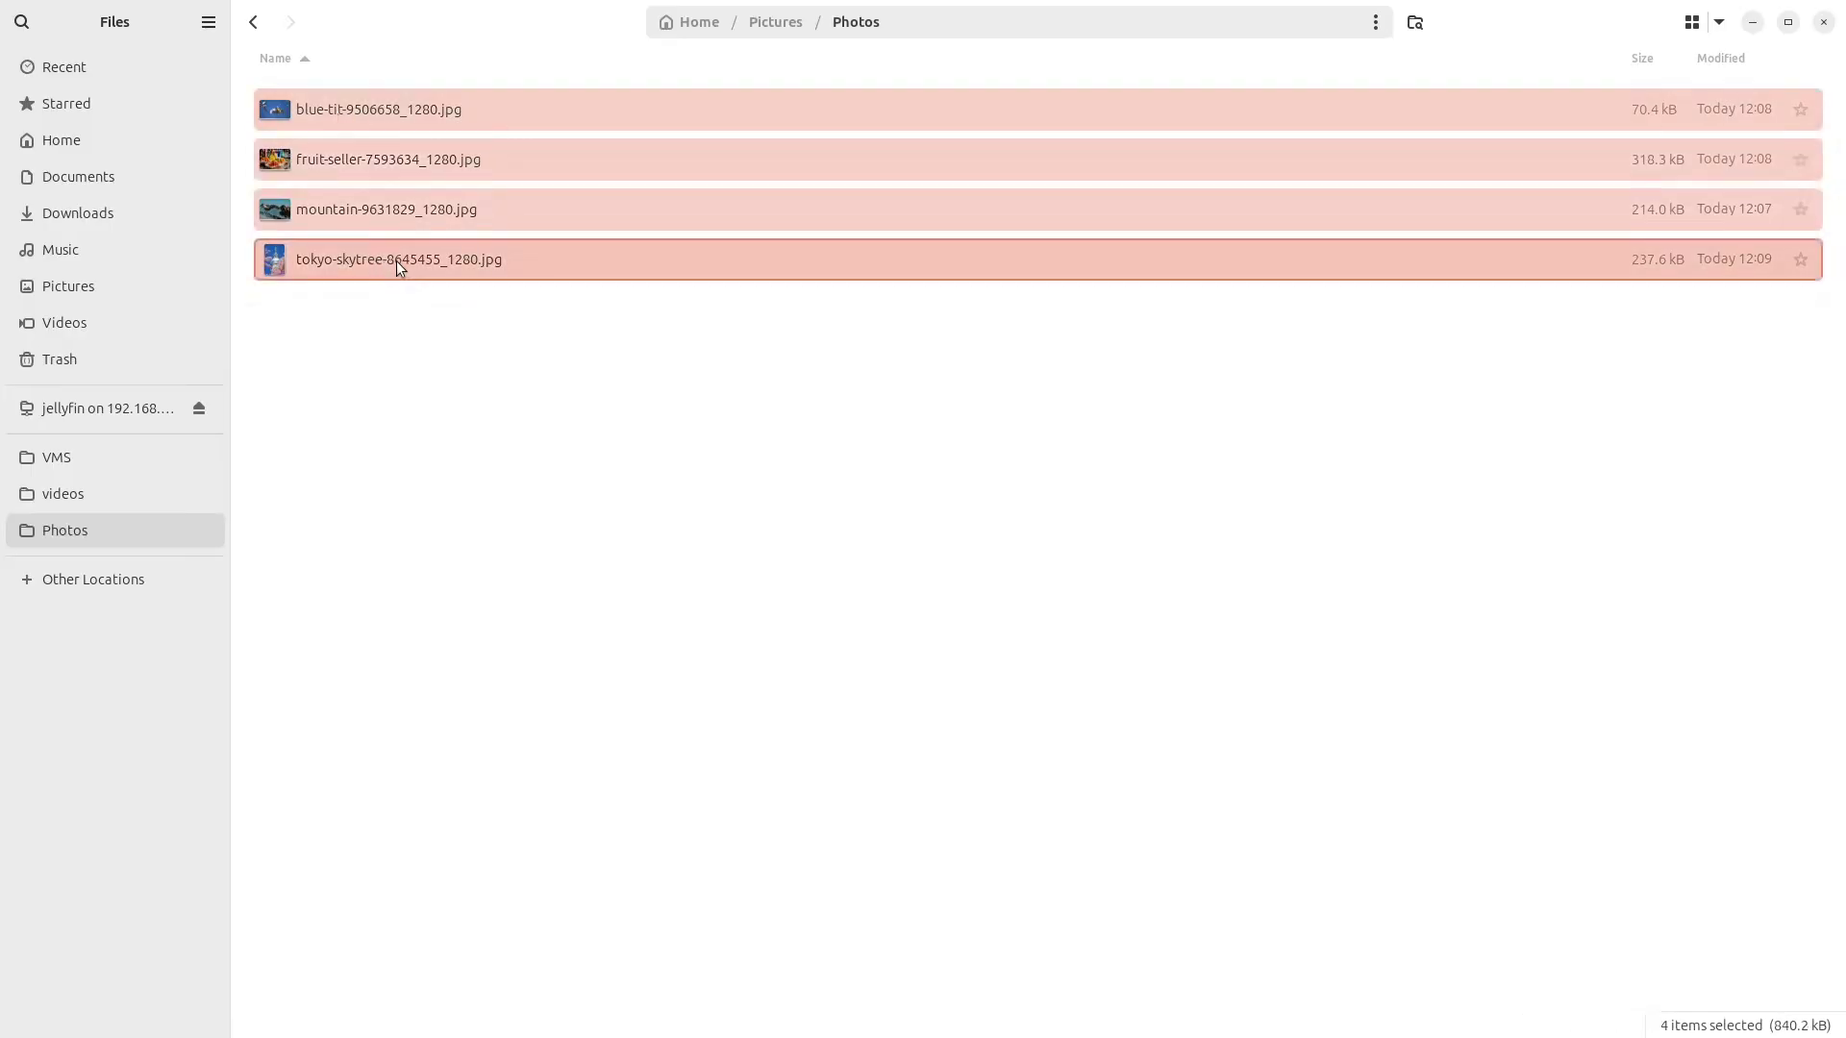
pyautogui.rightClick(396, 262)
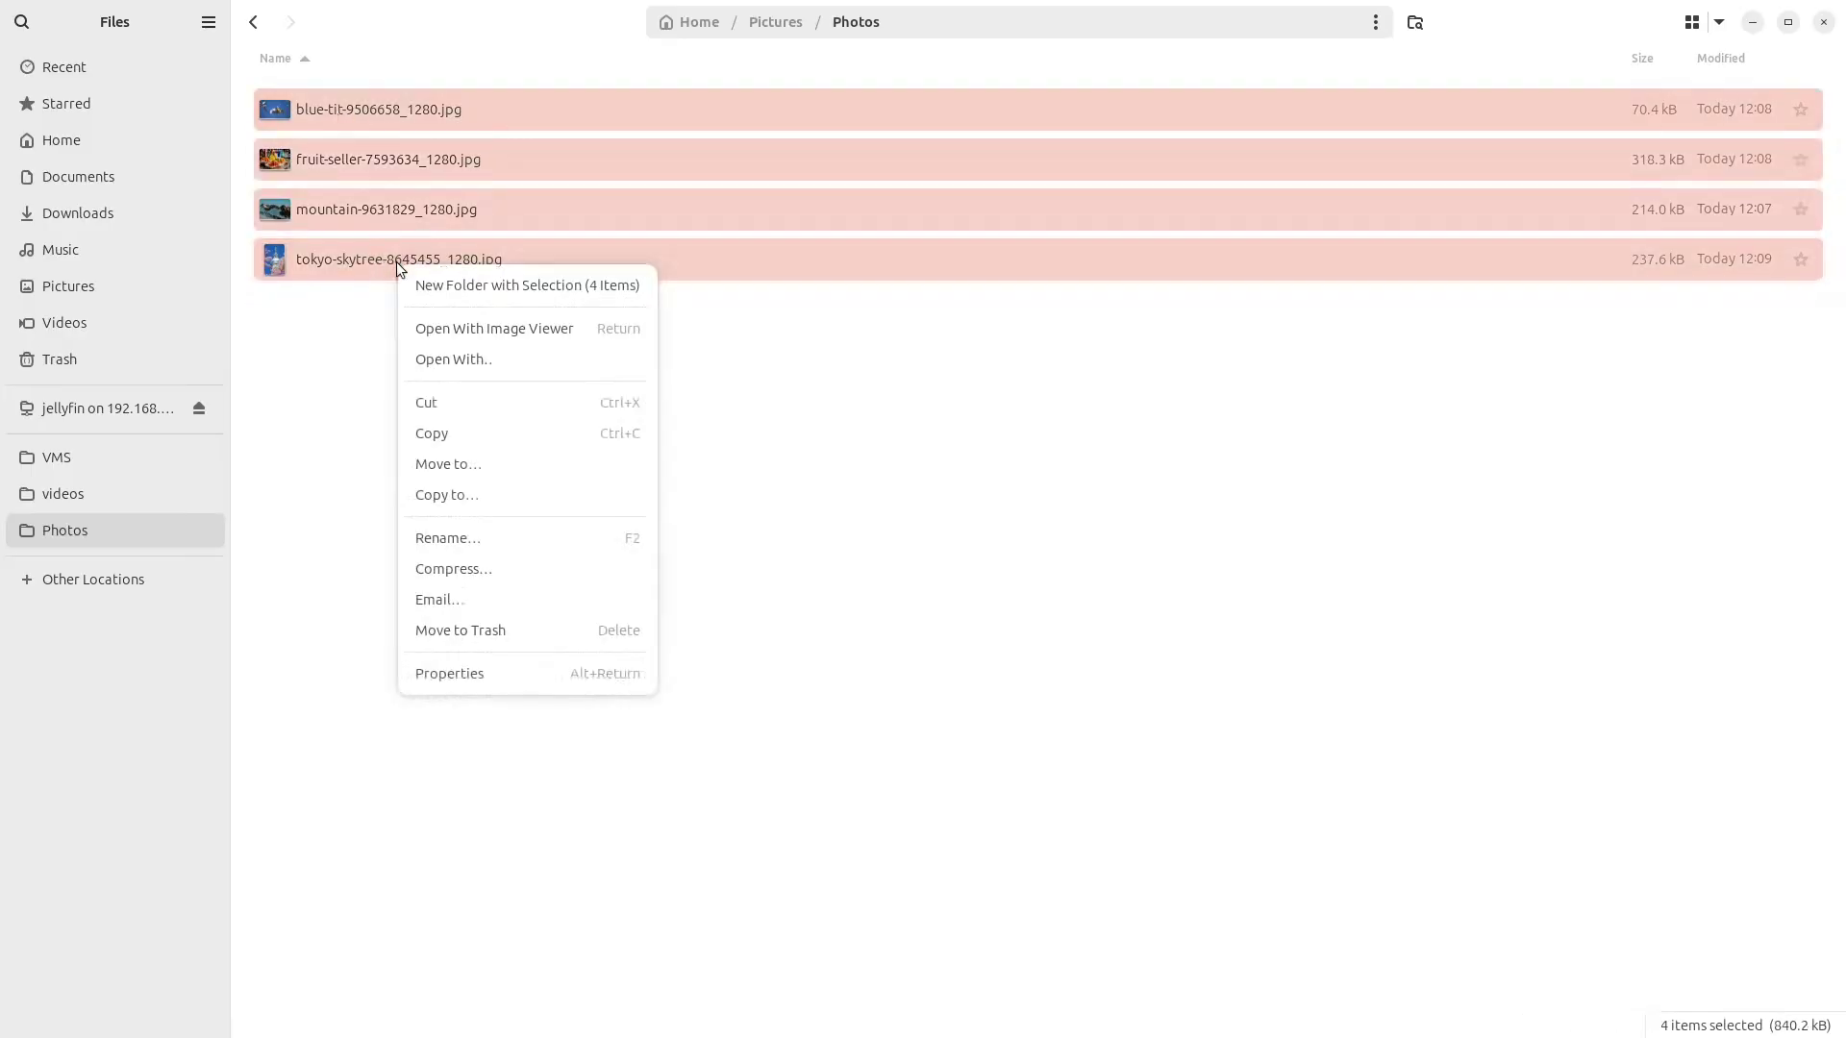
pyautogui.click(442, 432)
pyautogui.click(76, 409)
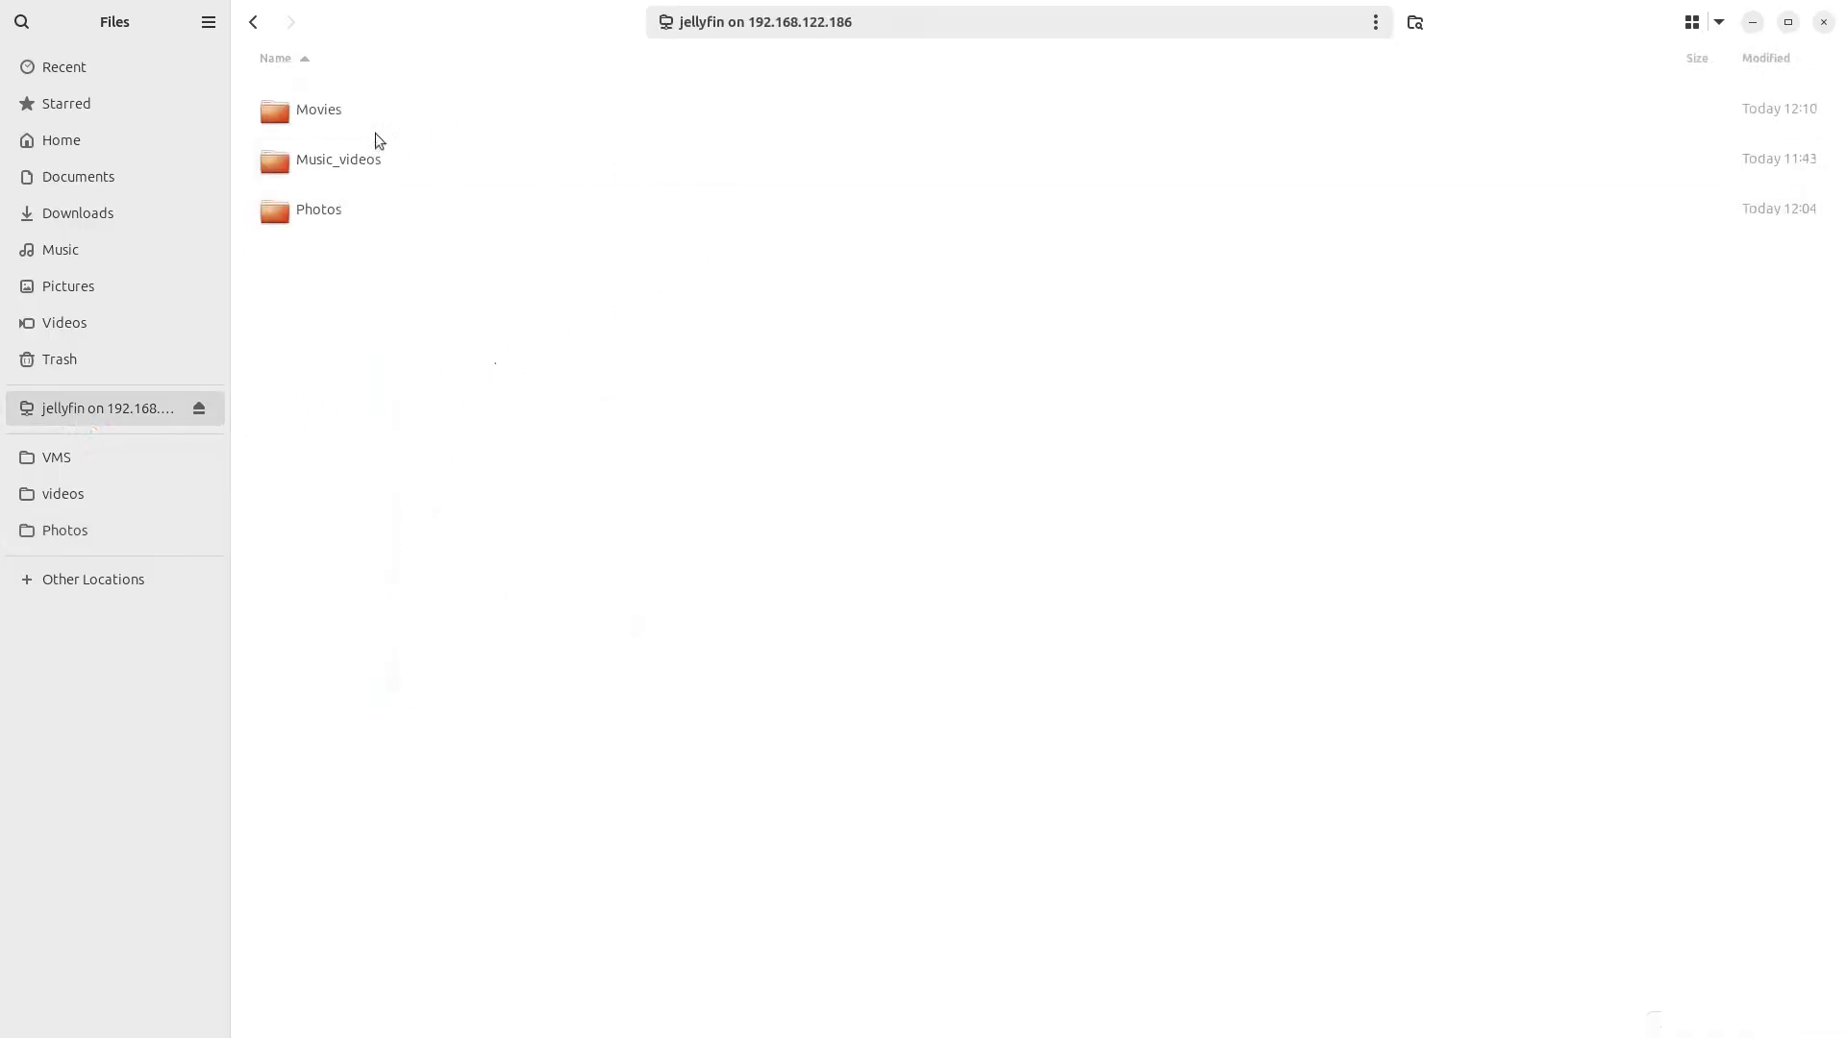
pyautogui.doubleClick(293, 220)
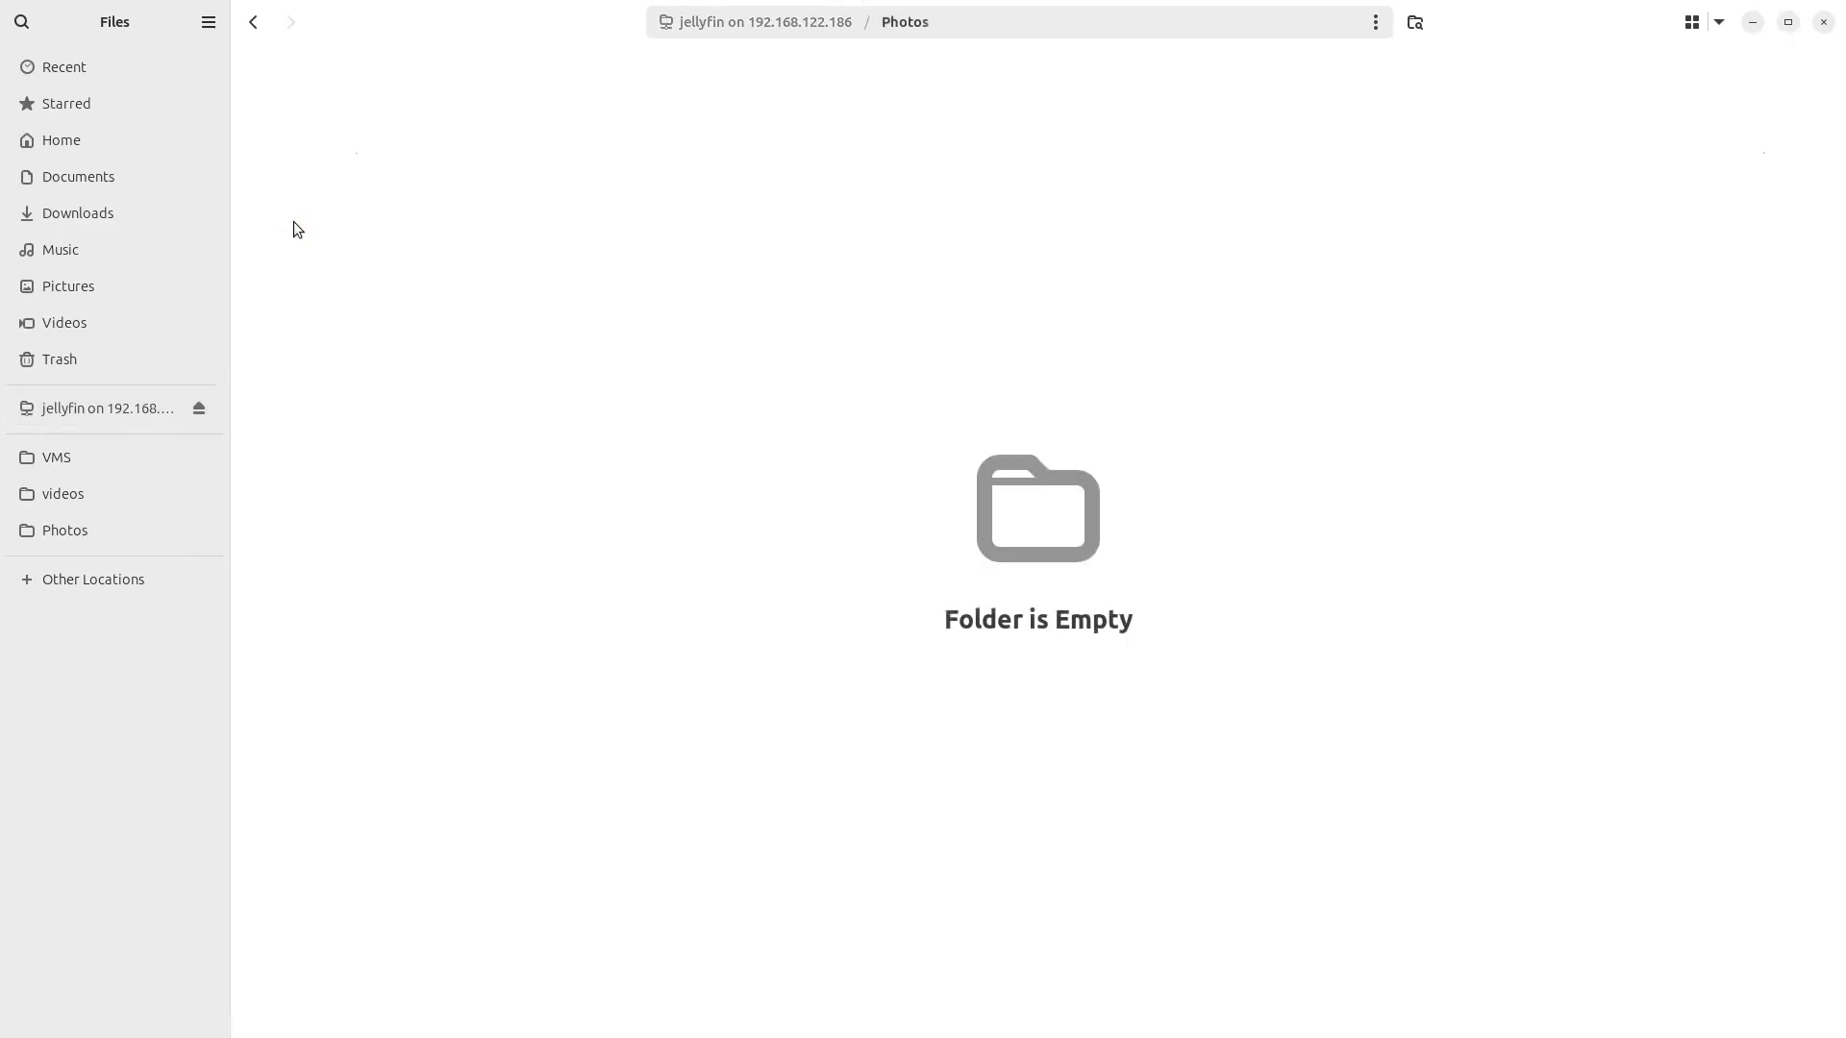
pyautogui.rightClick(631, 310)
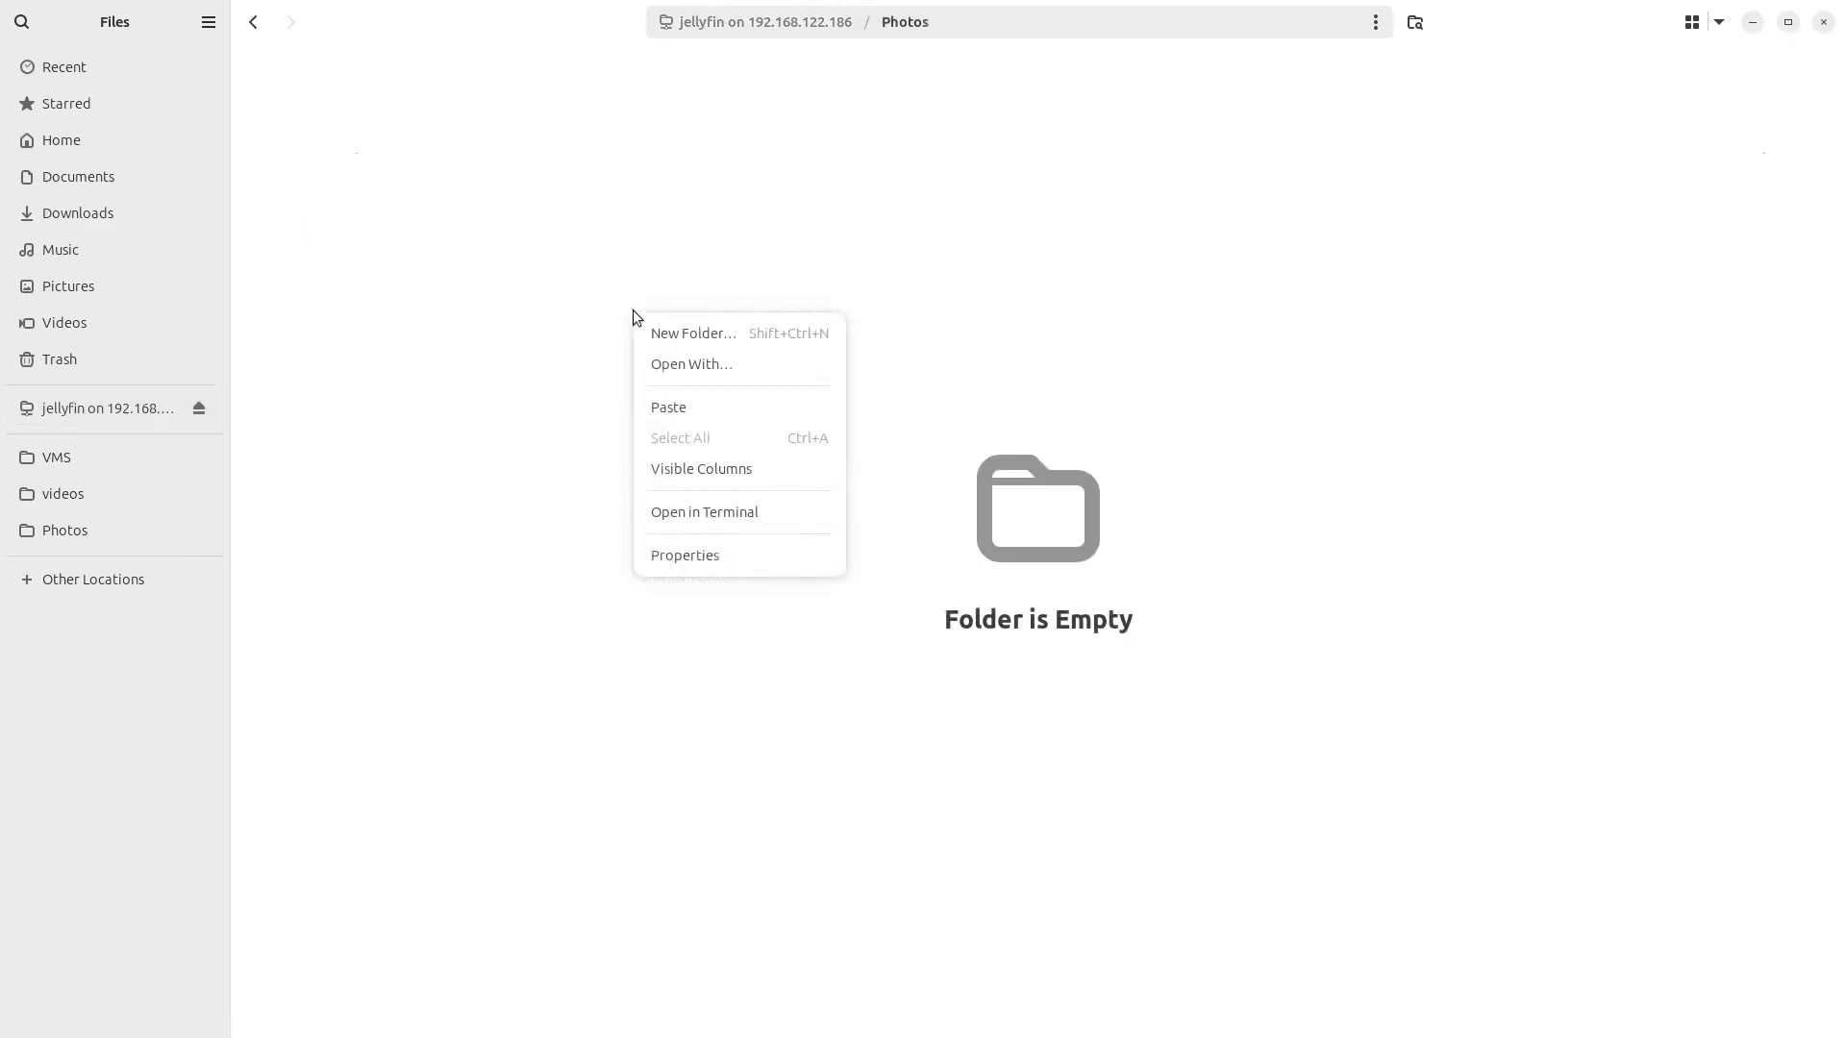
pyautogui.click(702, 409)
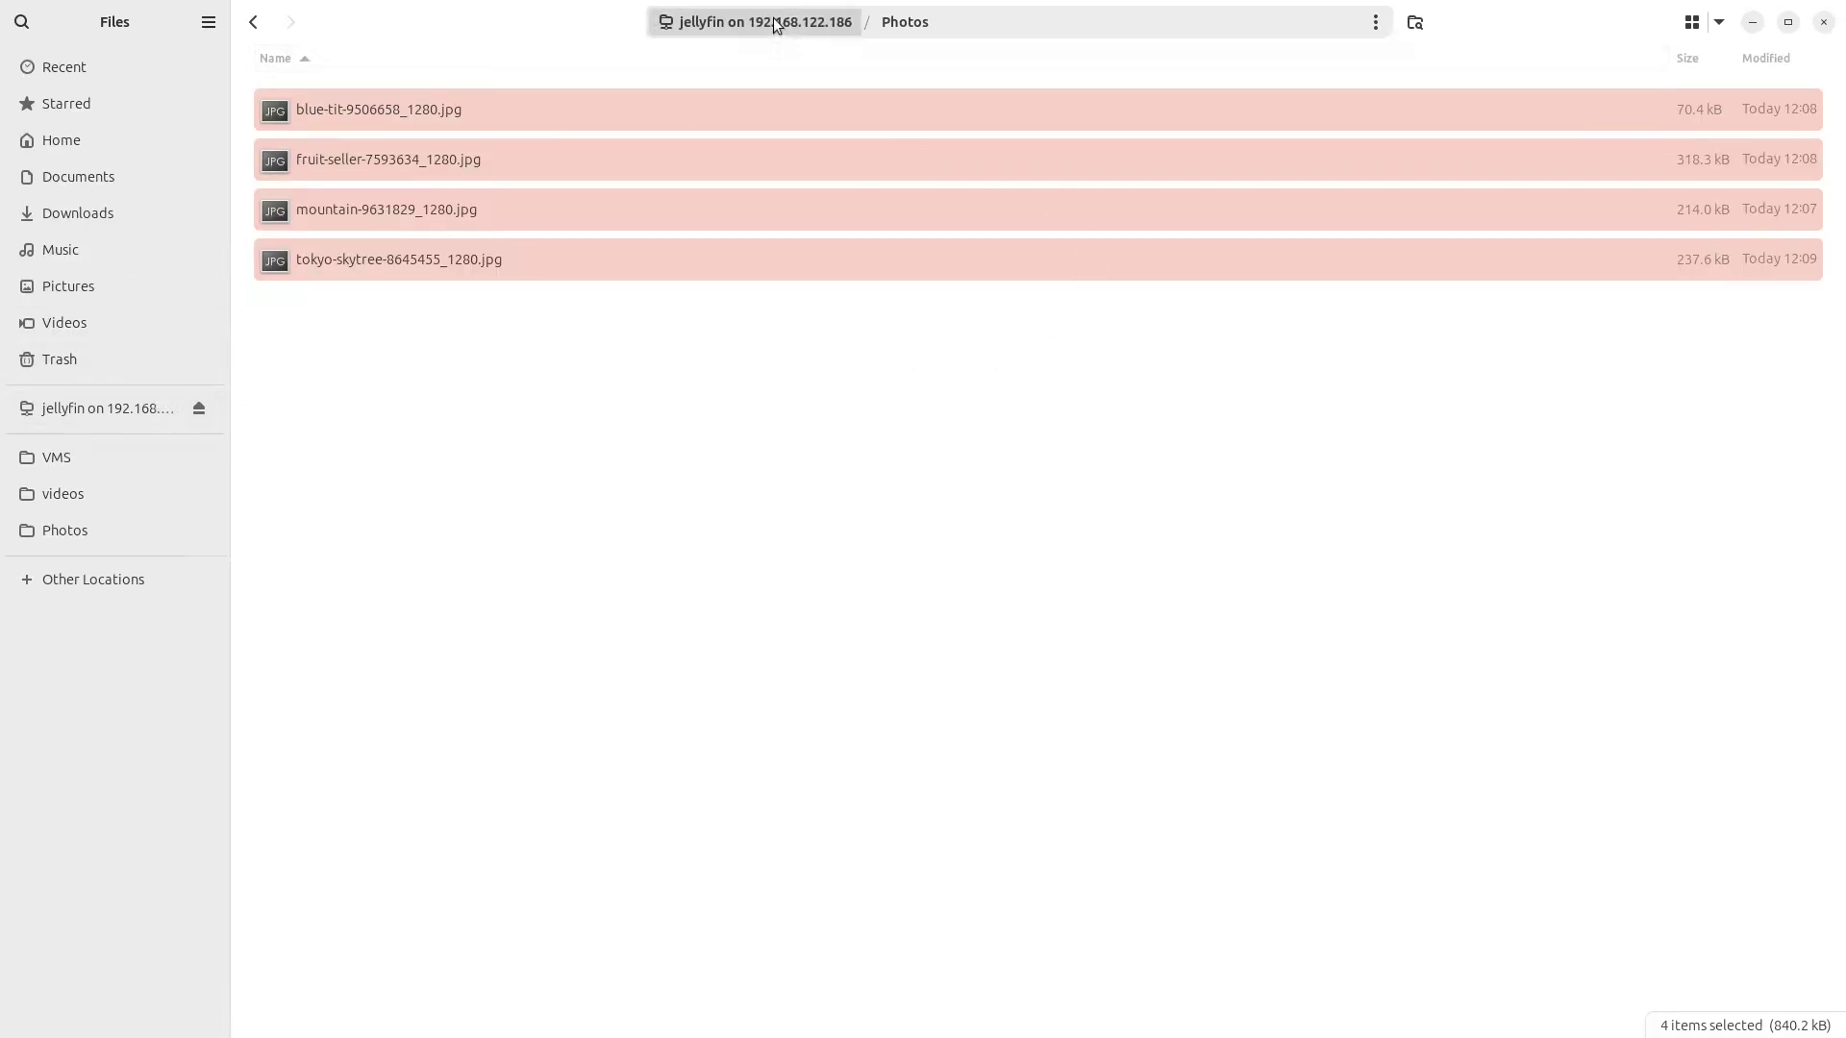
# Step: Copy the six video clips from the videos folder into the share's Movies folder
pyautogui.click(71, 496)
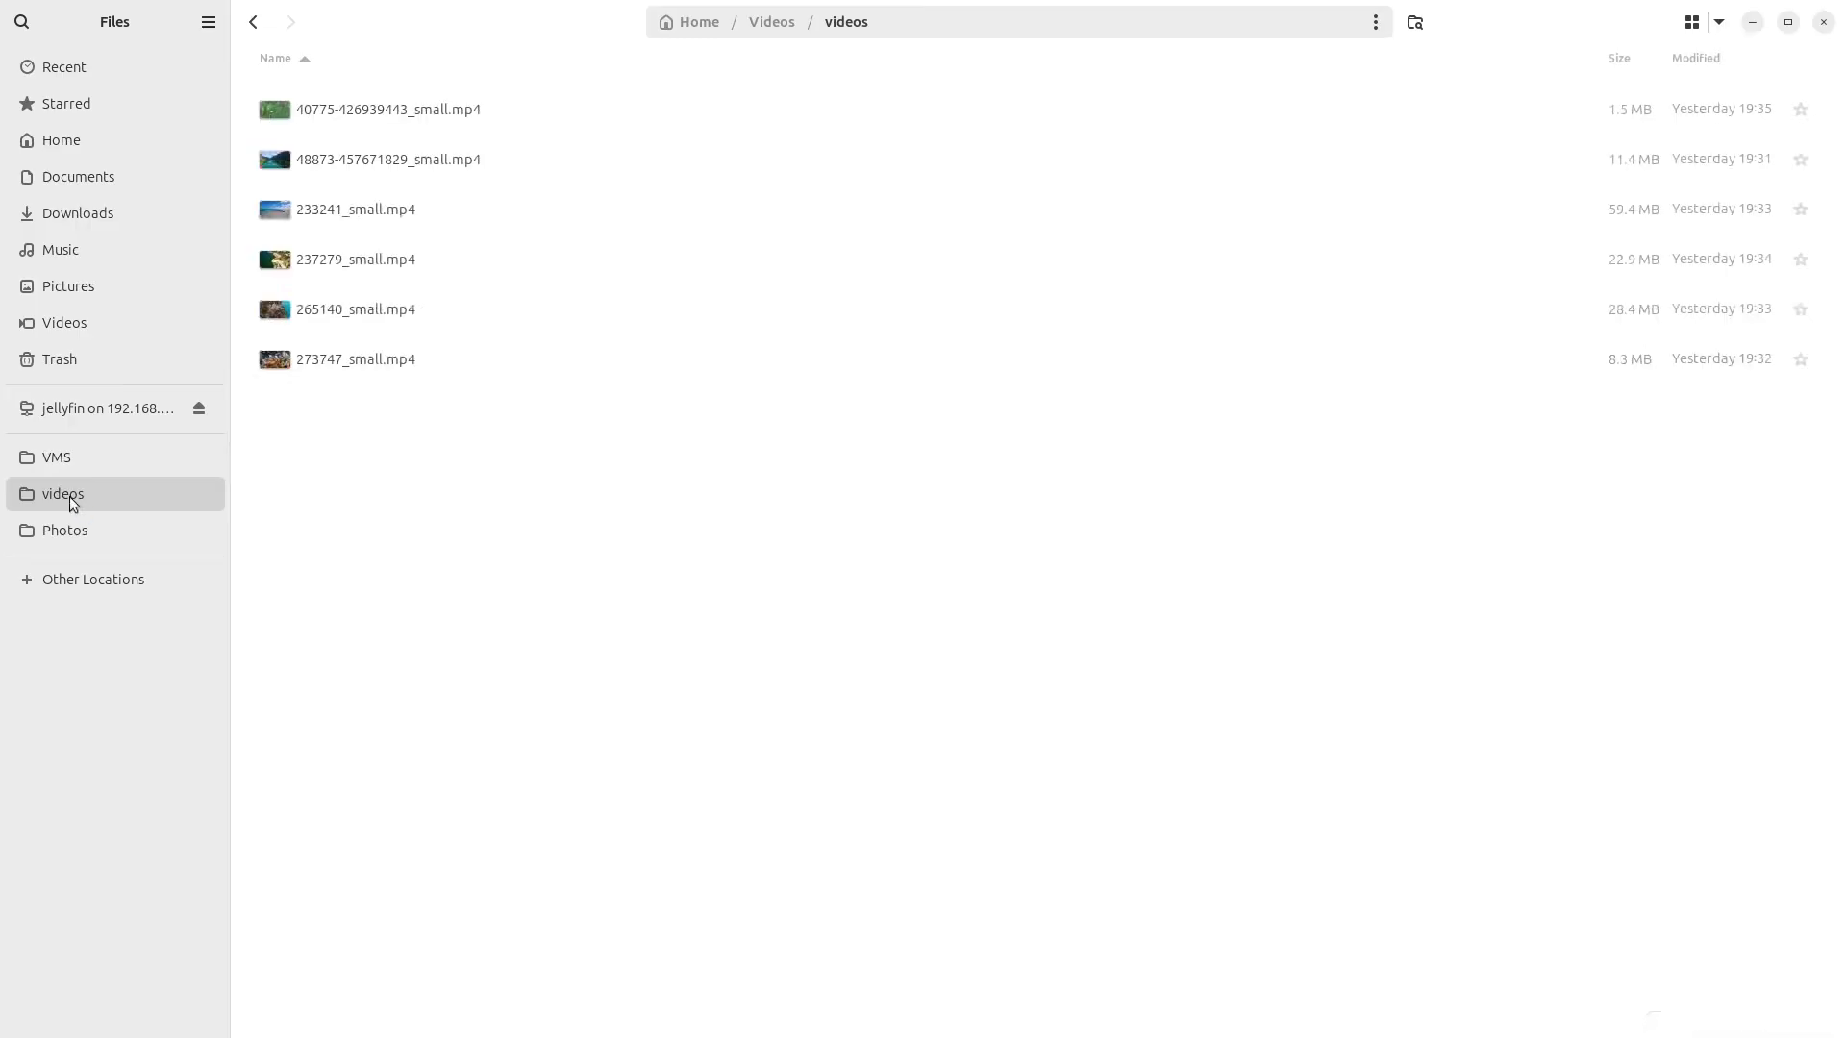
pyautogui.click(425, 121)
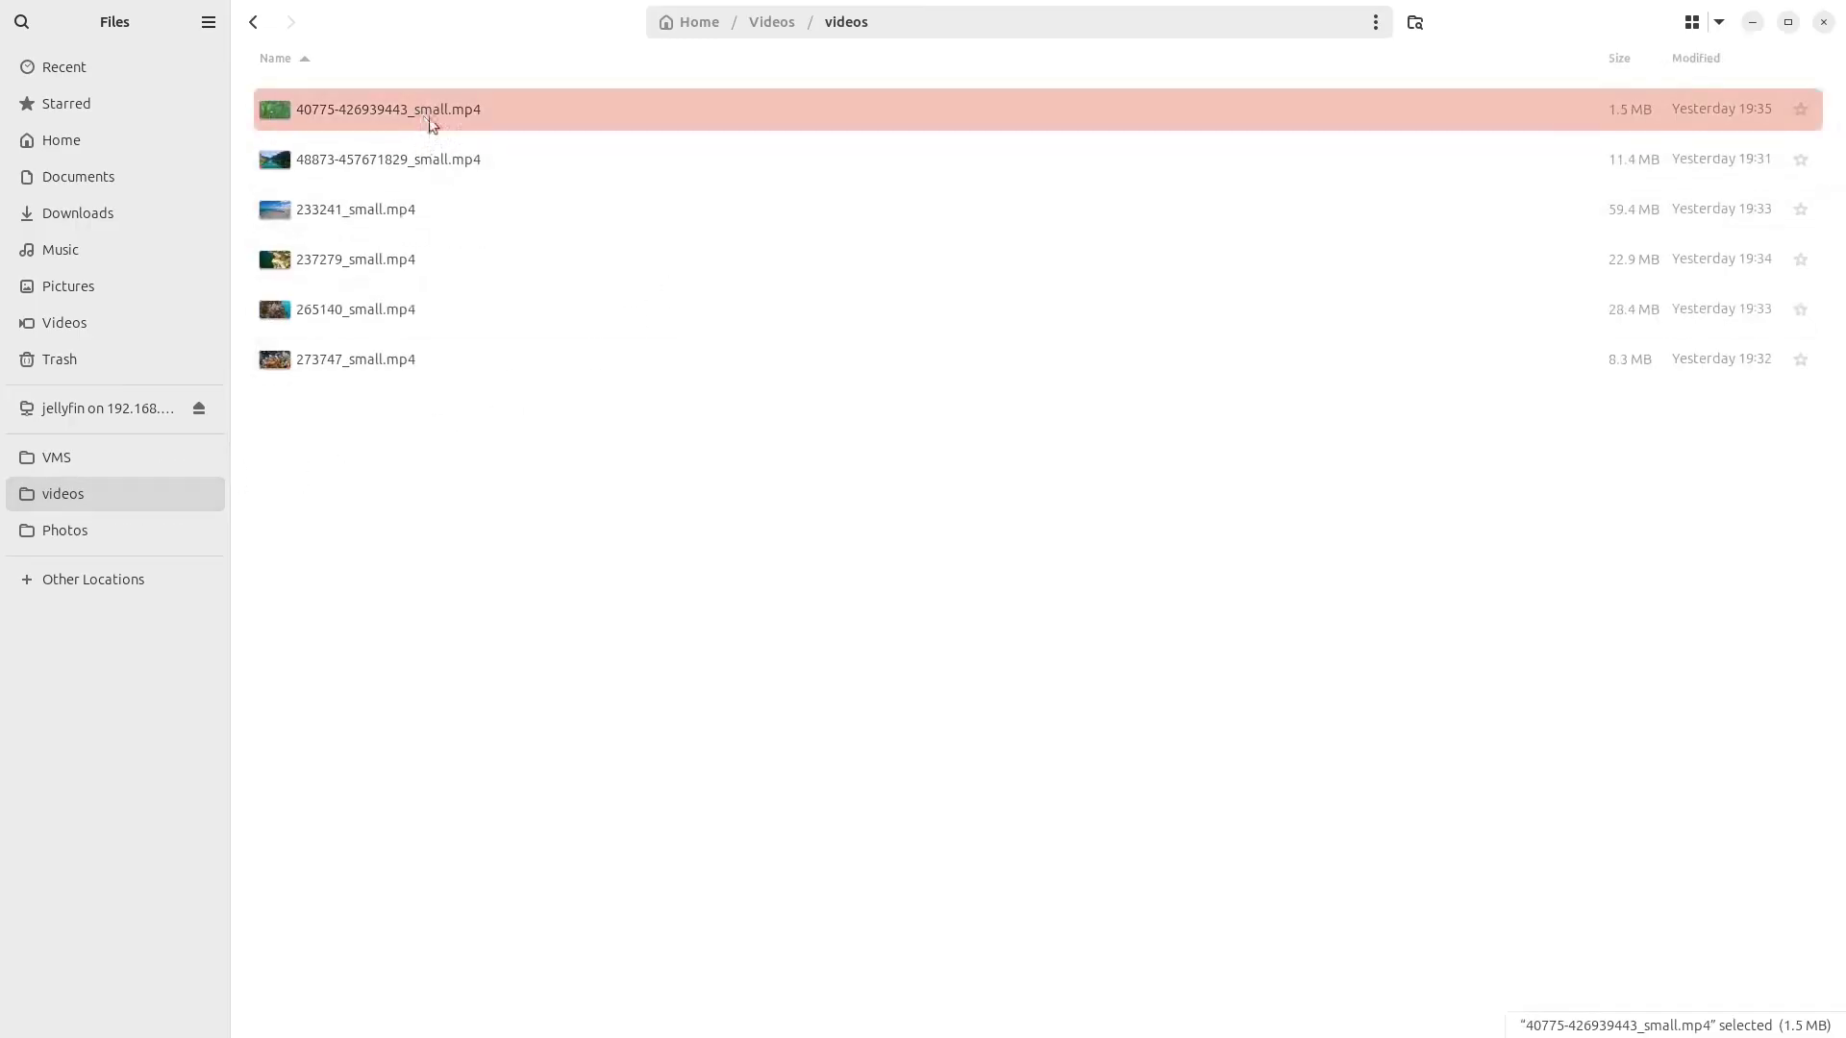
pyautogui.keyDown('shift'); pyautogui.click(335, 361); pyautogui.keyUp('shift')
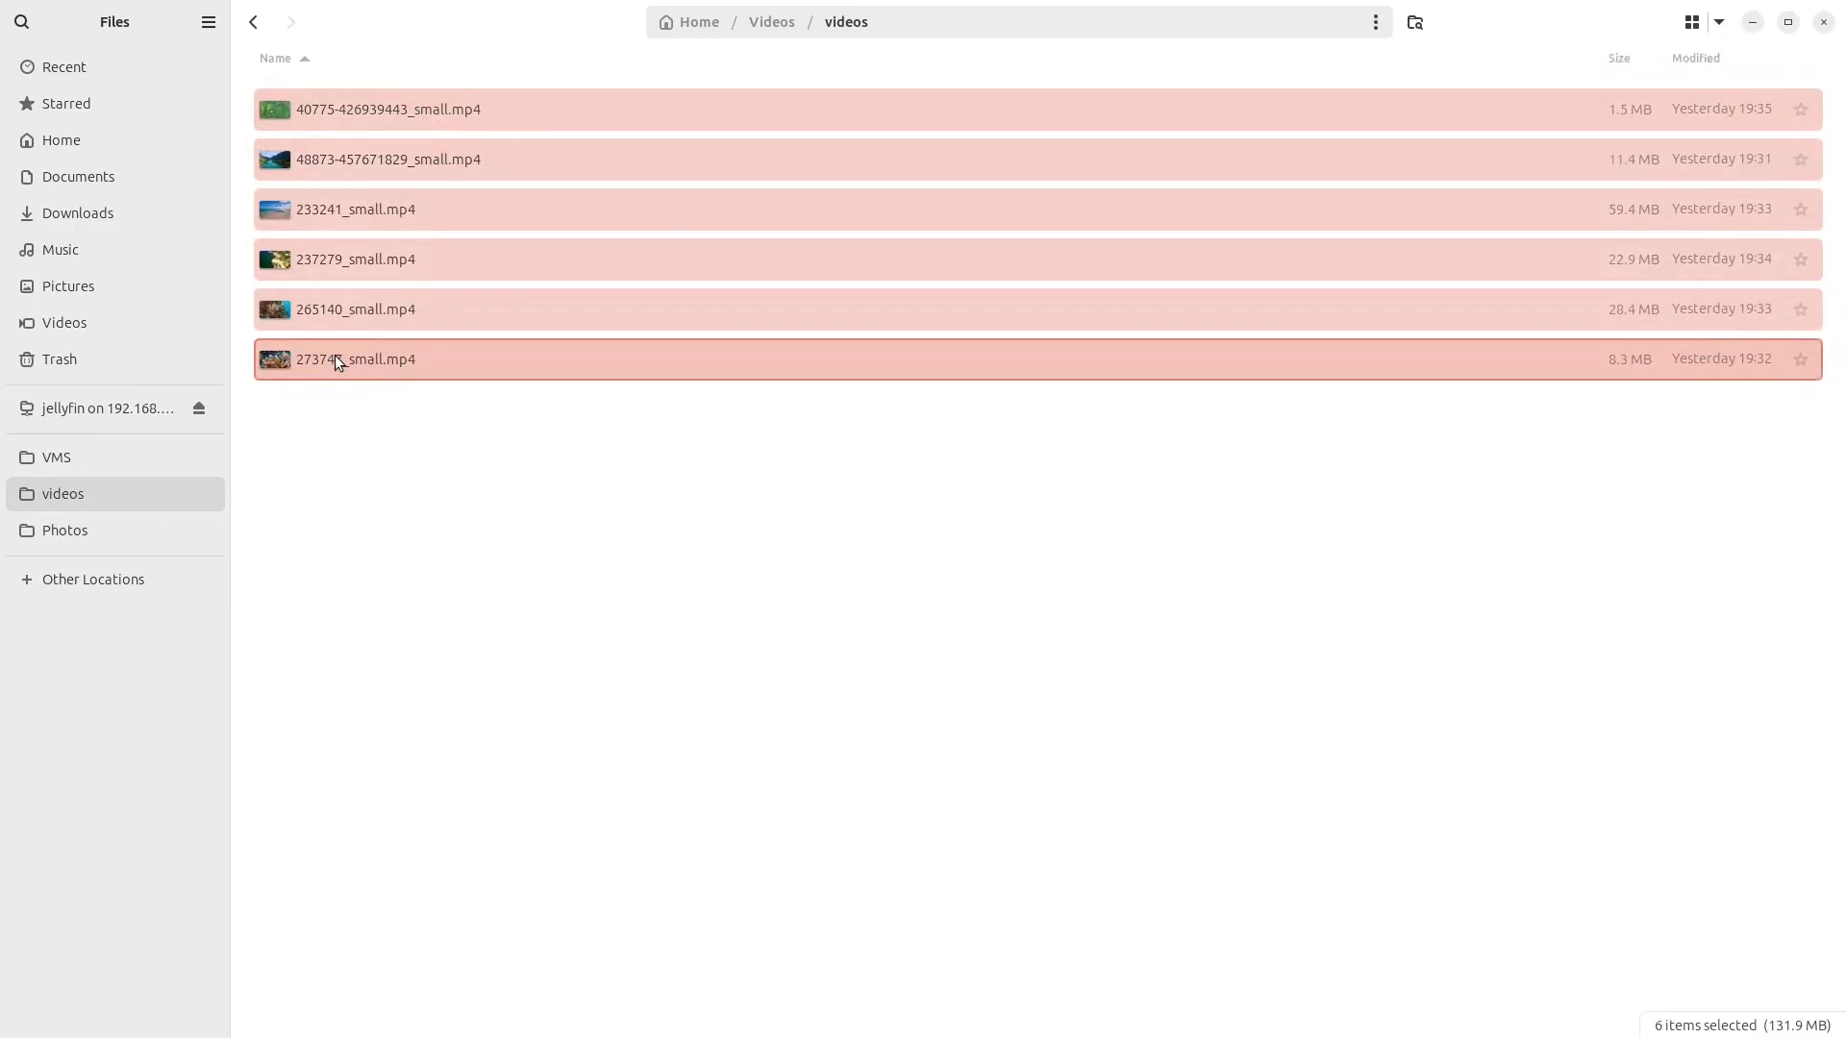
pyautogui.rightClick(335, 361)
pyautogui.click(386, 534)
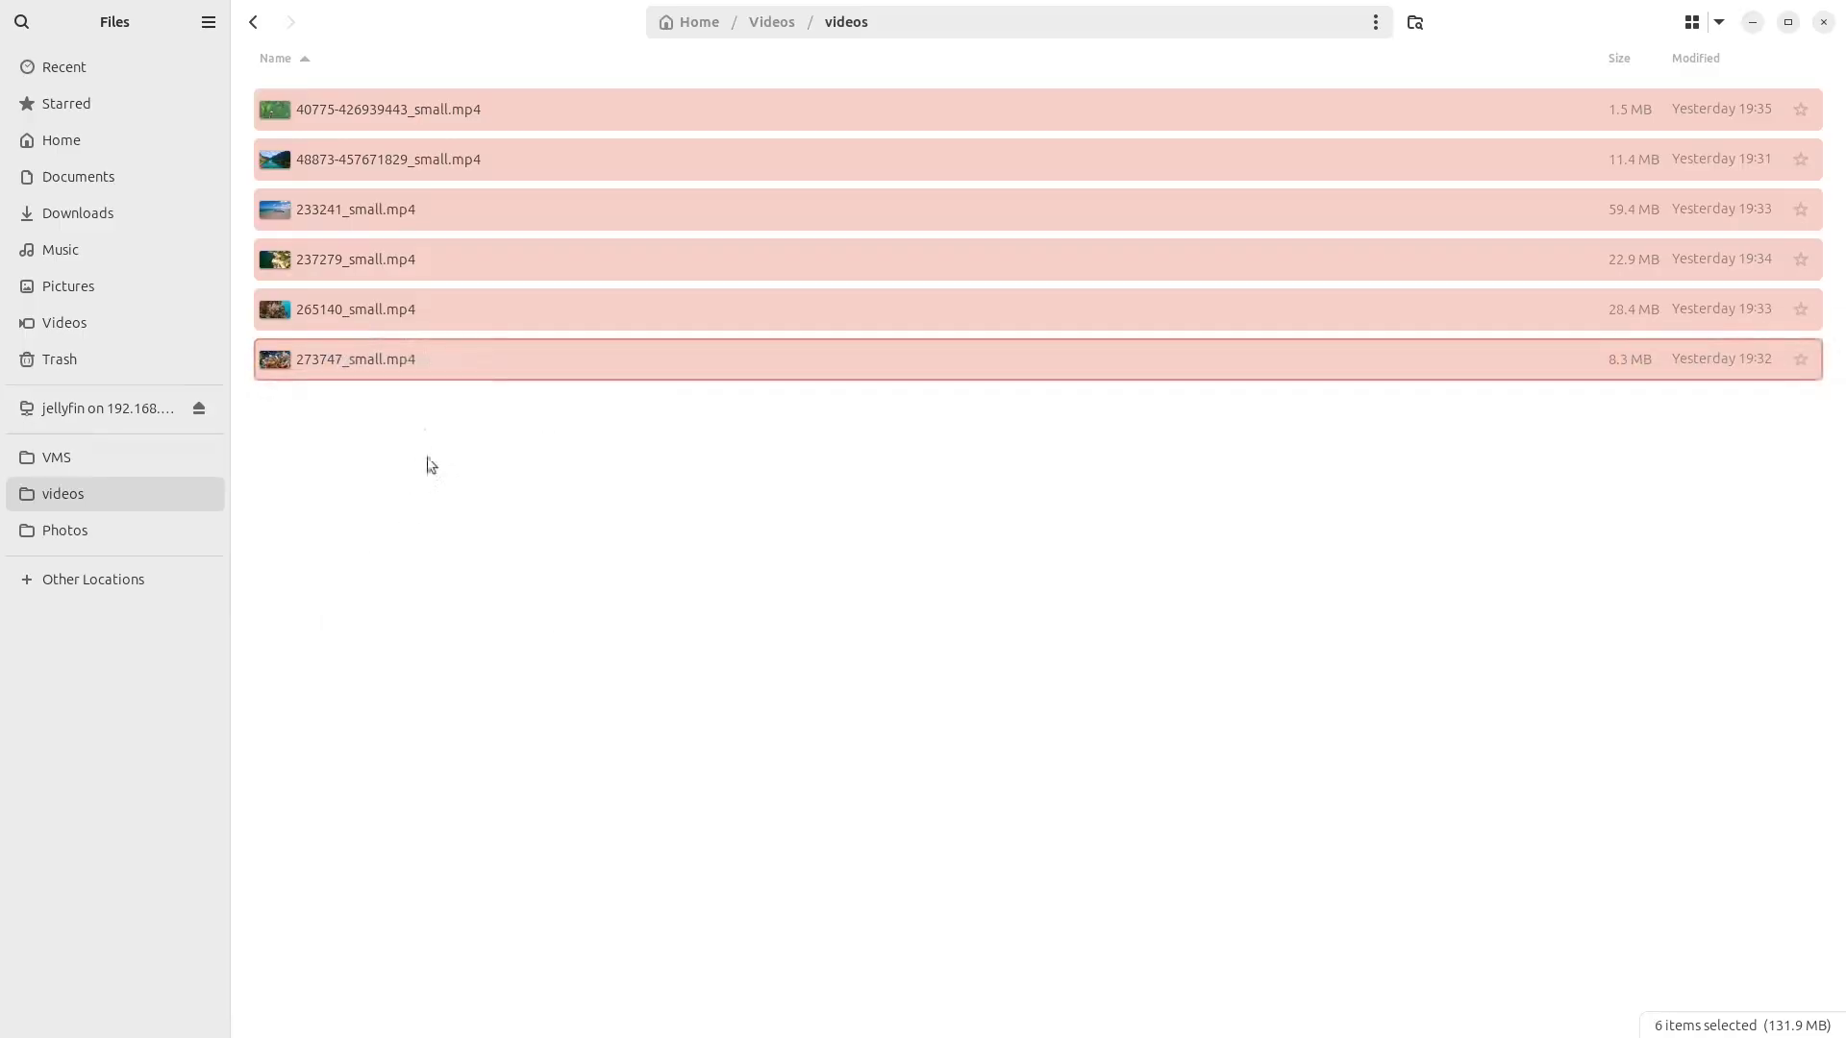
pyautogui.click(123, 404)
pyautogui.doubleClick(322, 110)
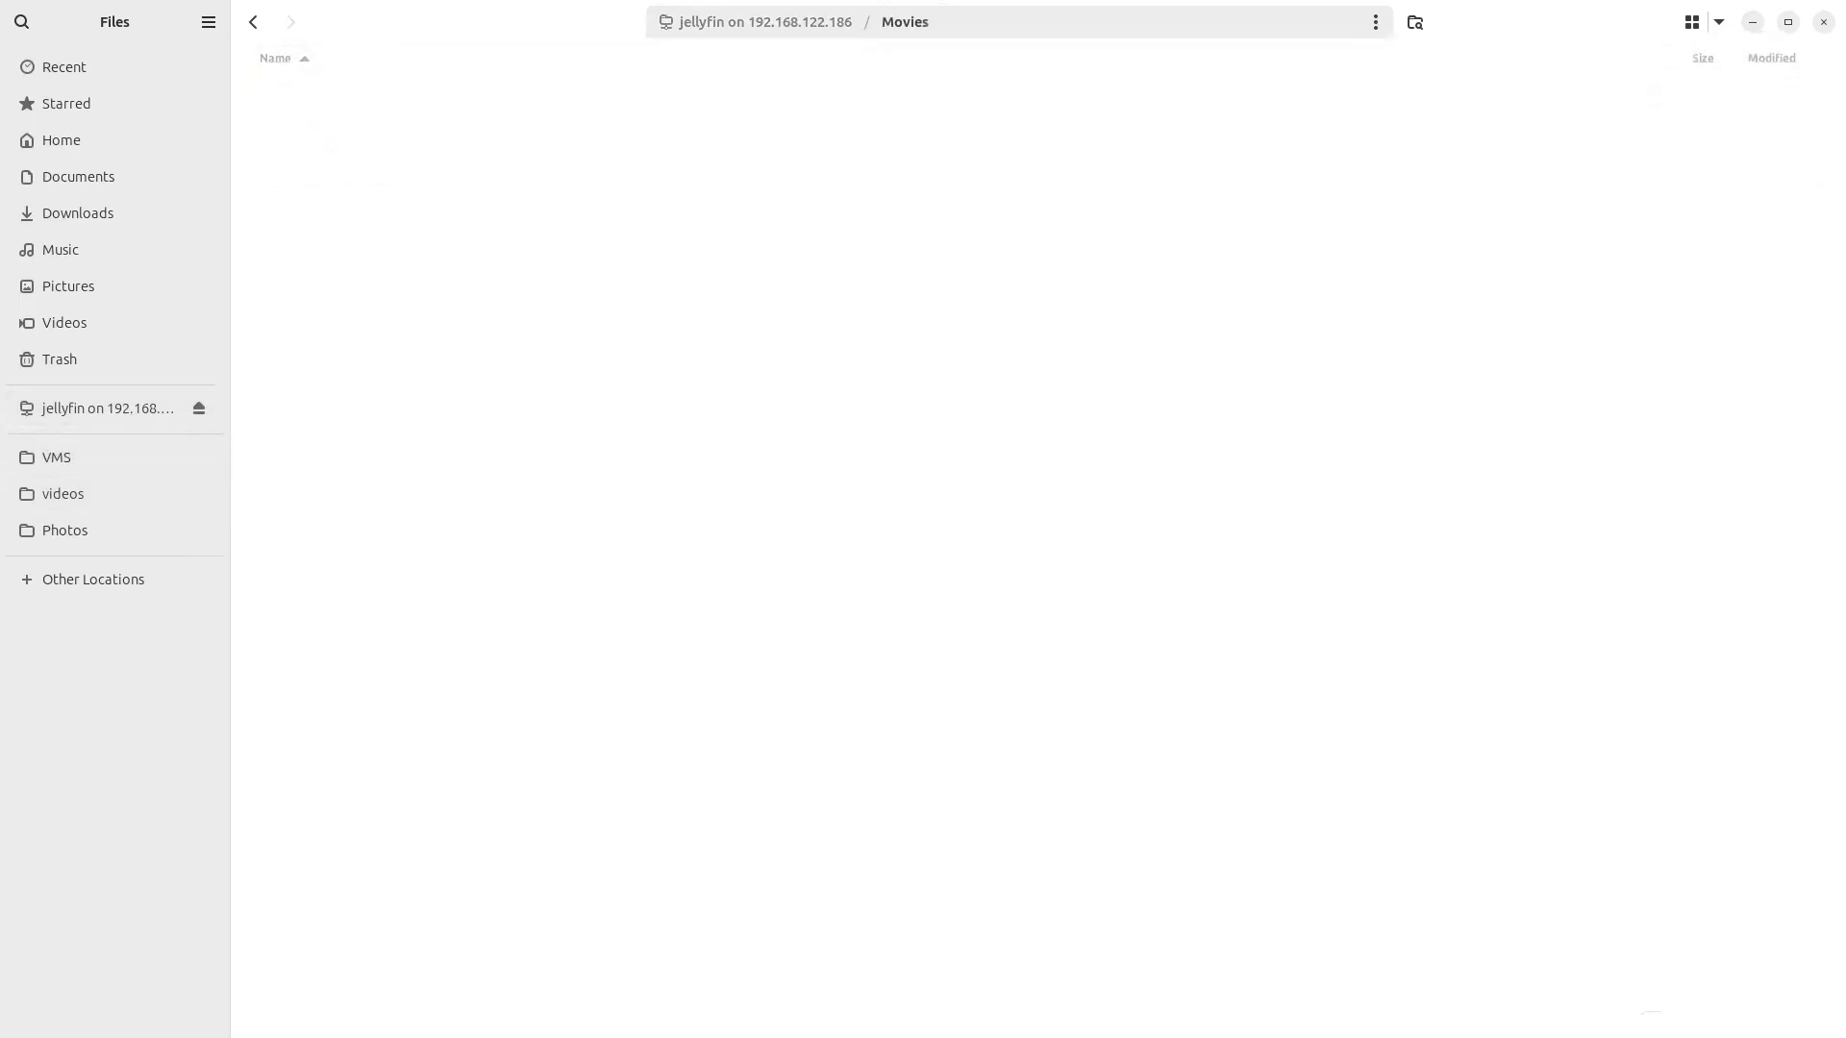
pyautogui.rightClick(670, 544)
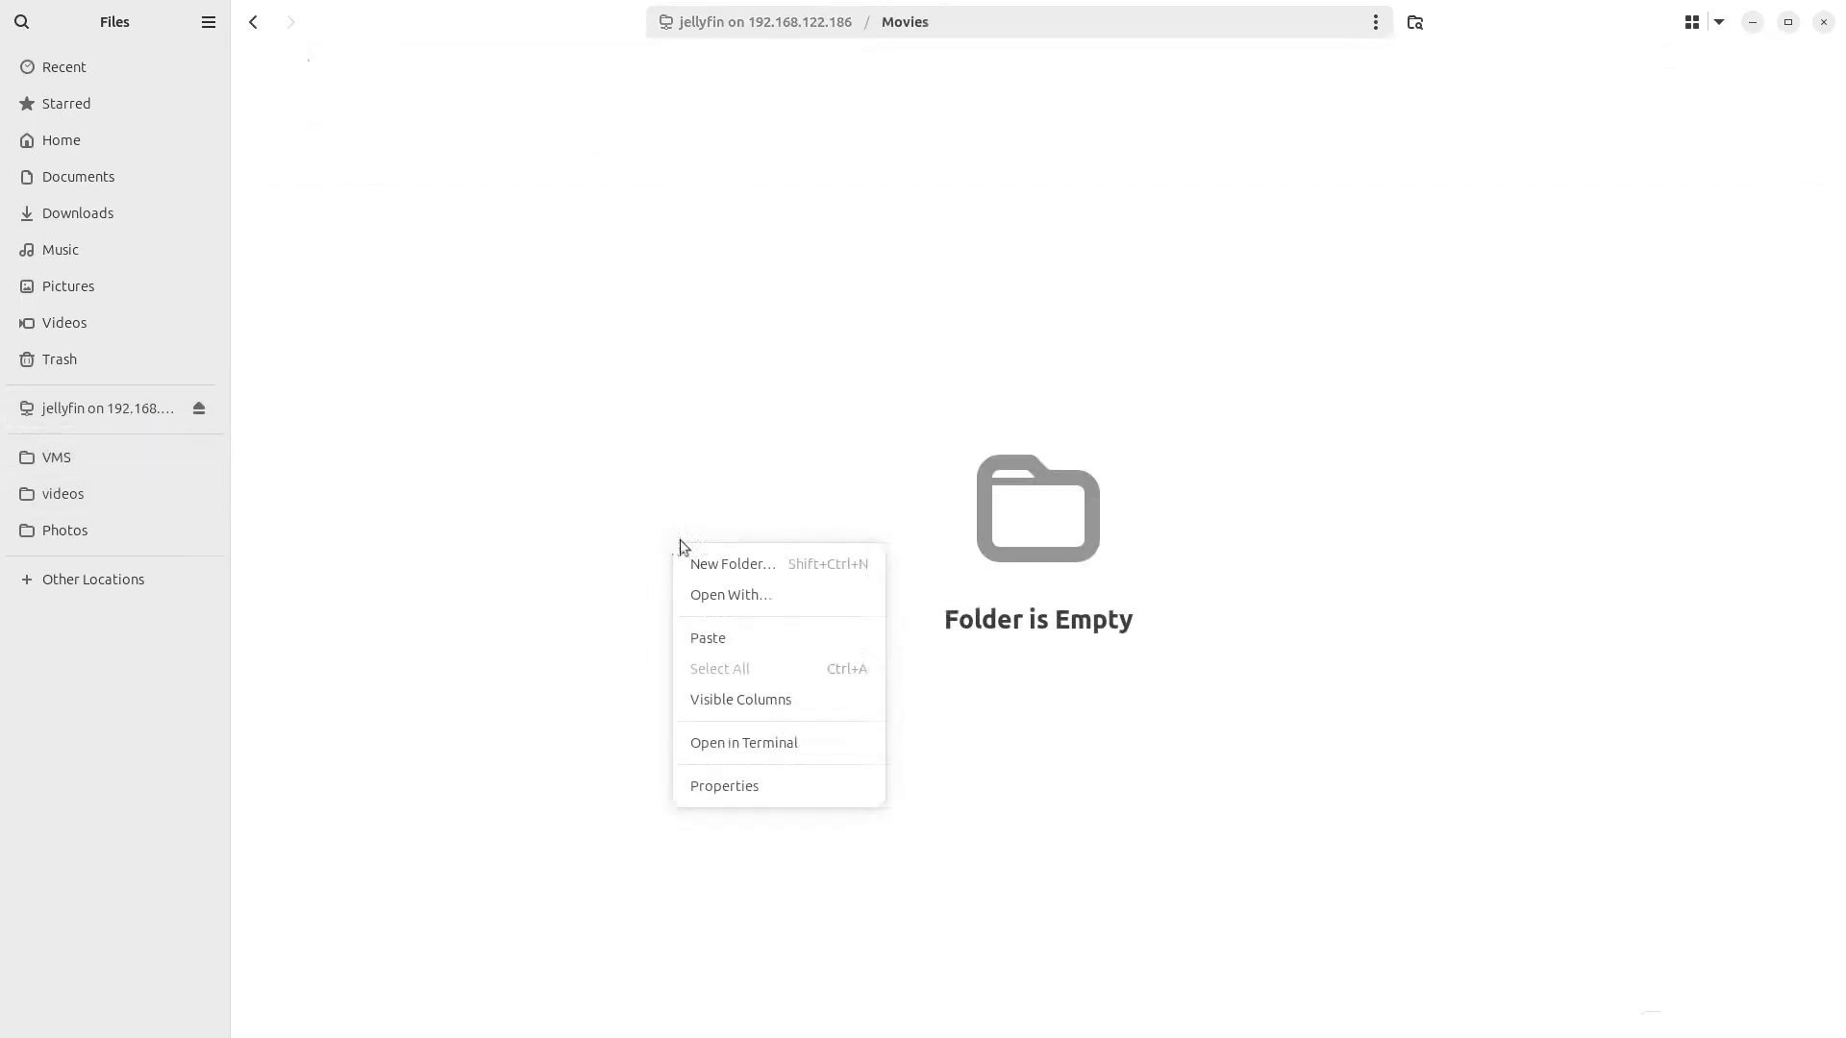
pyautogui.click(727, 642)
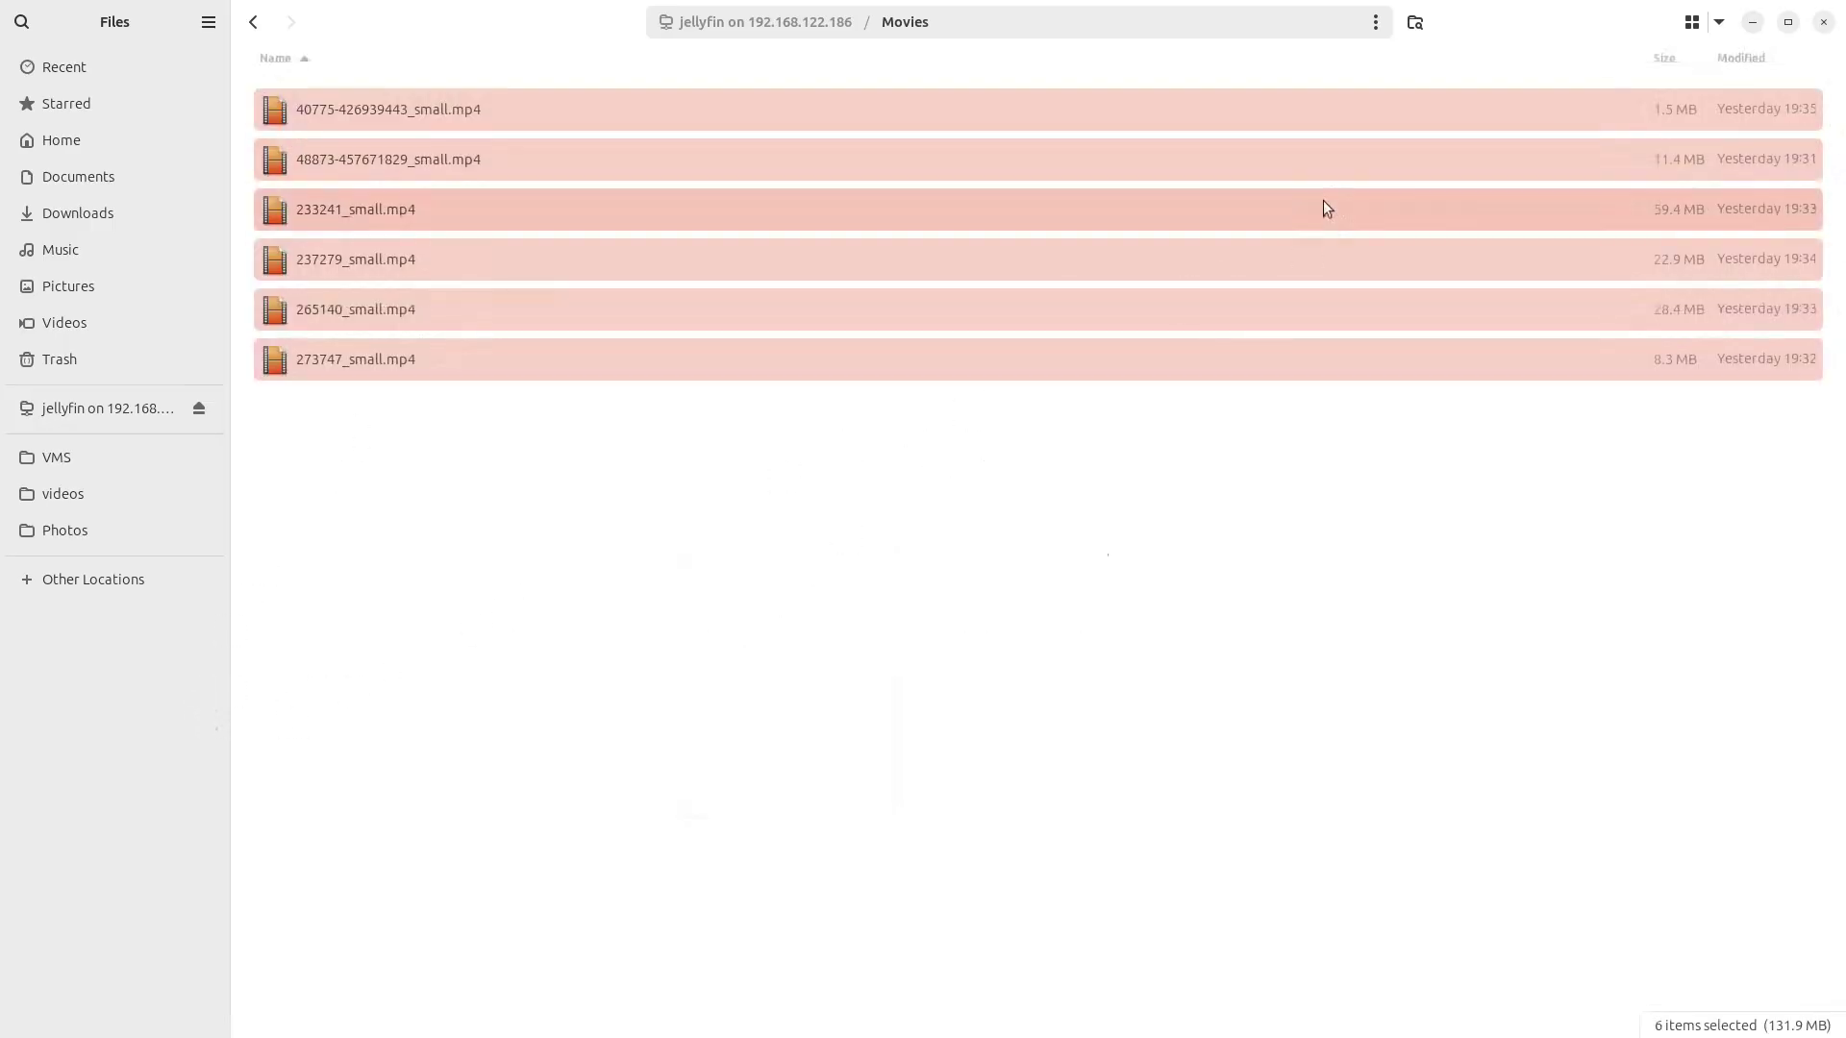
# Step: Go to the Jellyfin Dashboard from the side drawer and run Scan All Libraries
pyautogui.click(1754, 21)
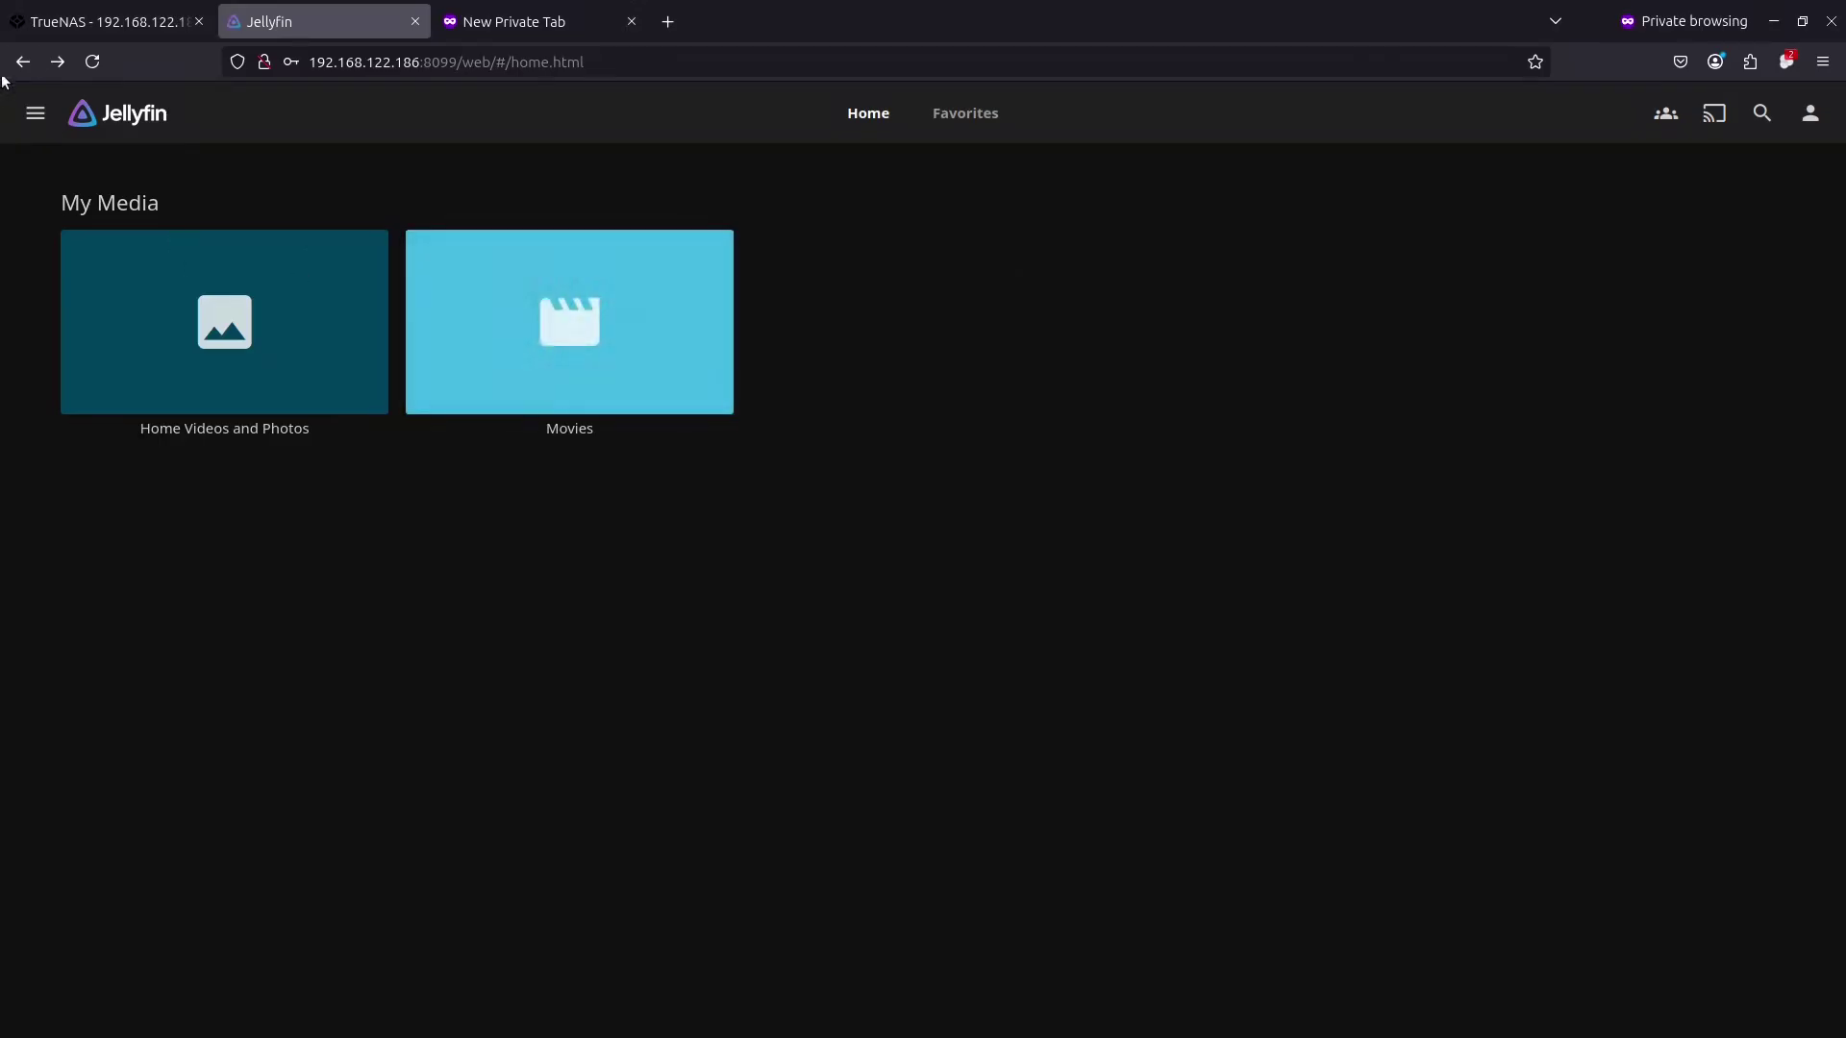
pyautogui.click(36, 114)
pyautogui.click(108, 328)
pyautogui.click(42, 121)
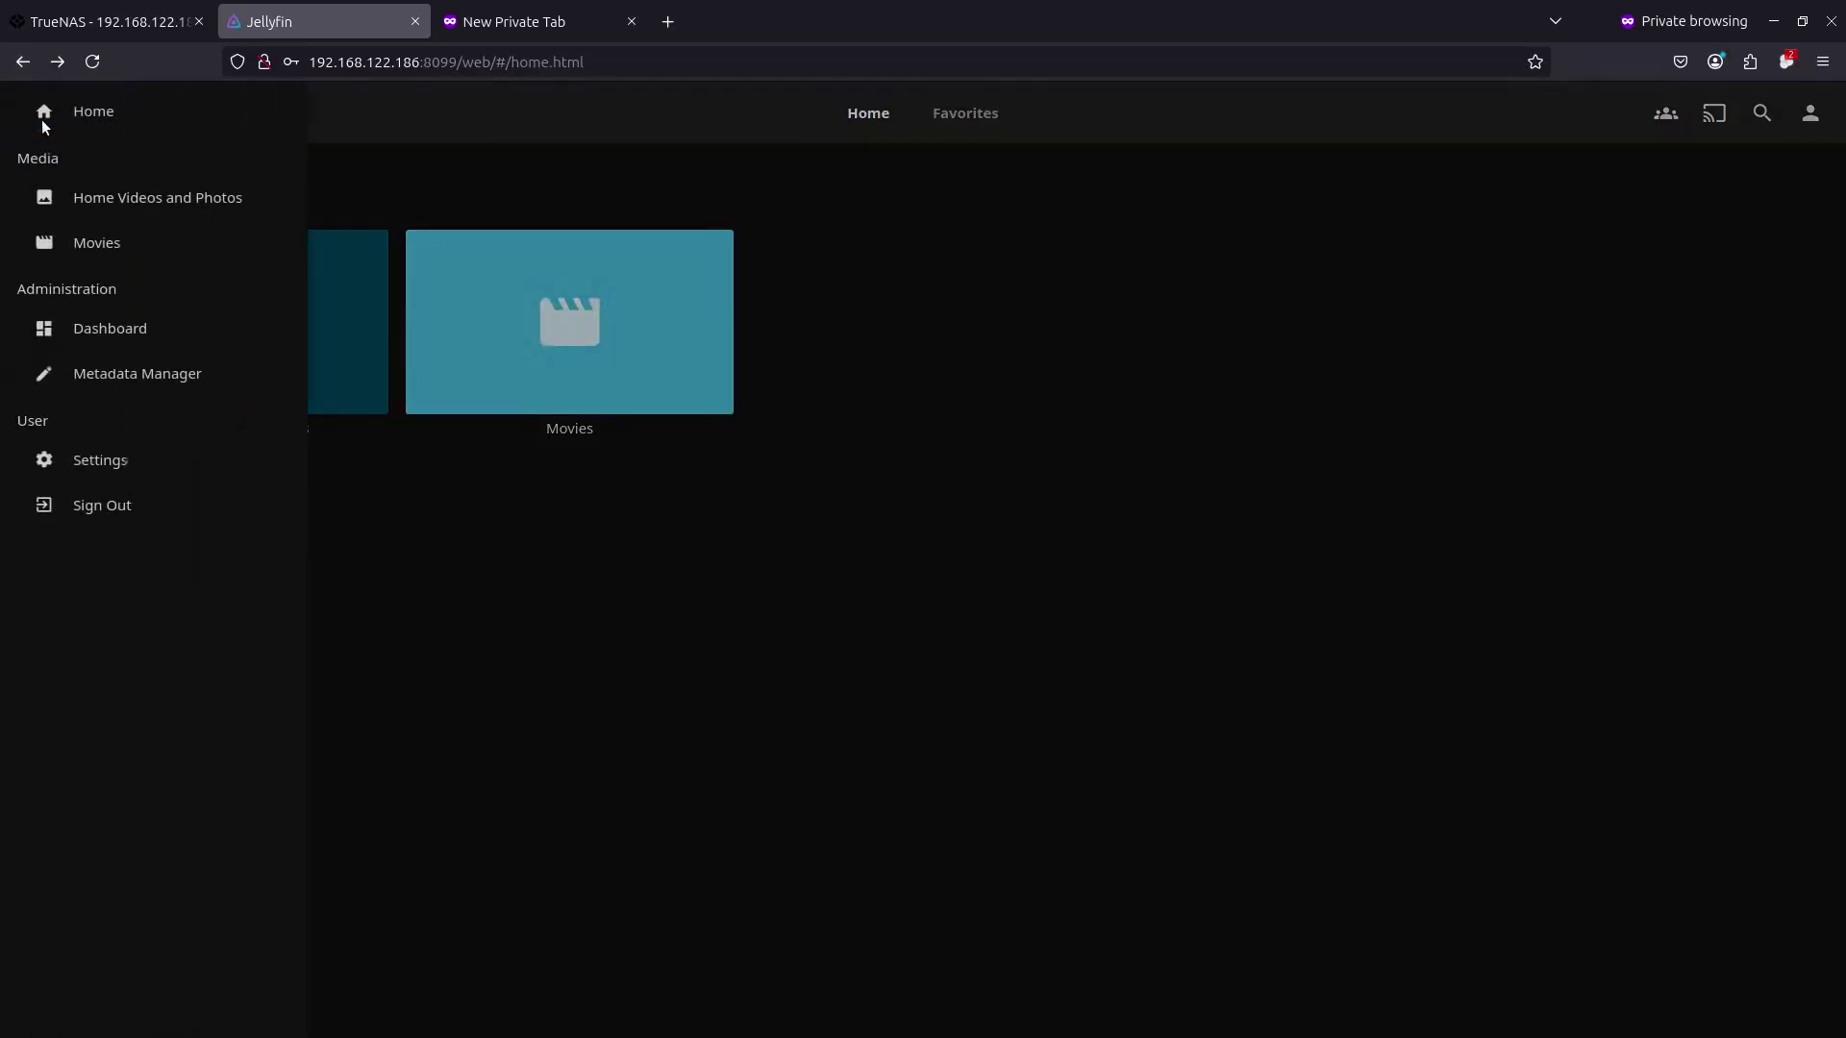
pyautogui.click(106, 328)
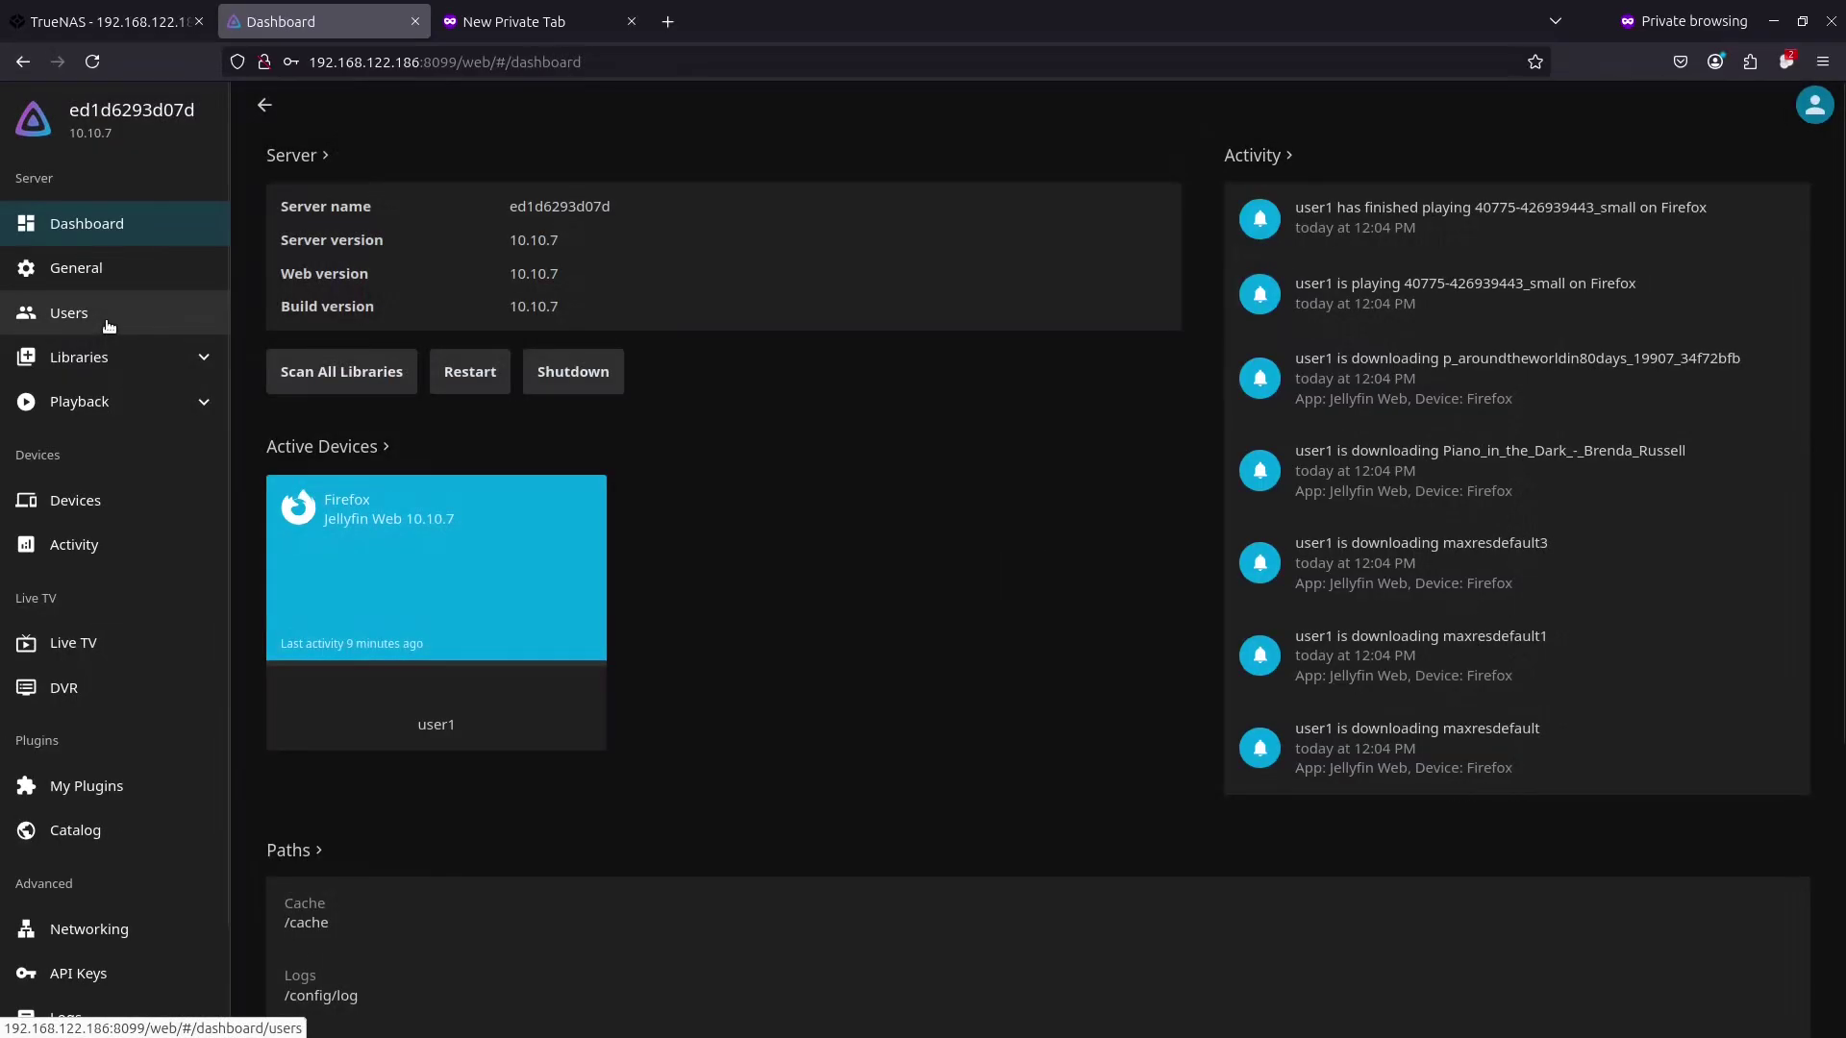
pyautogui.click(351, 374)
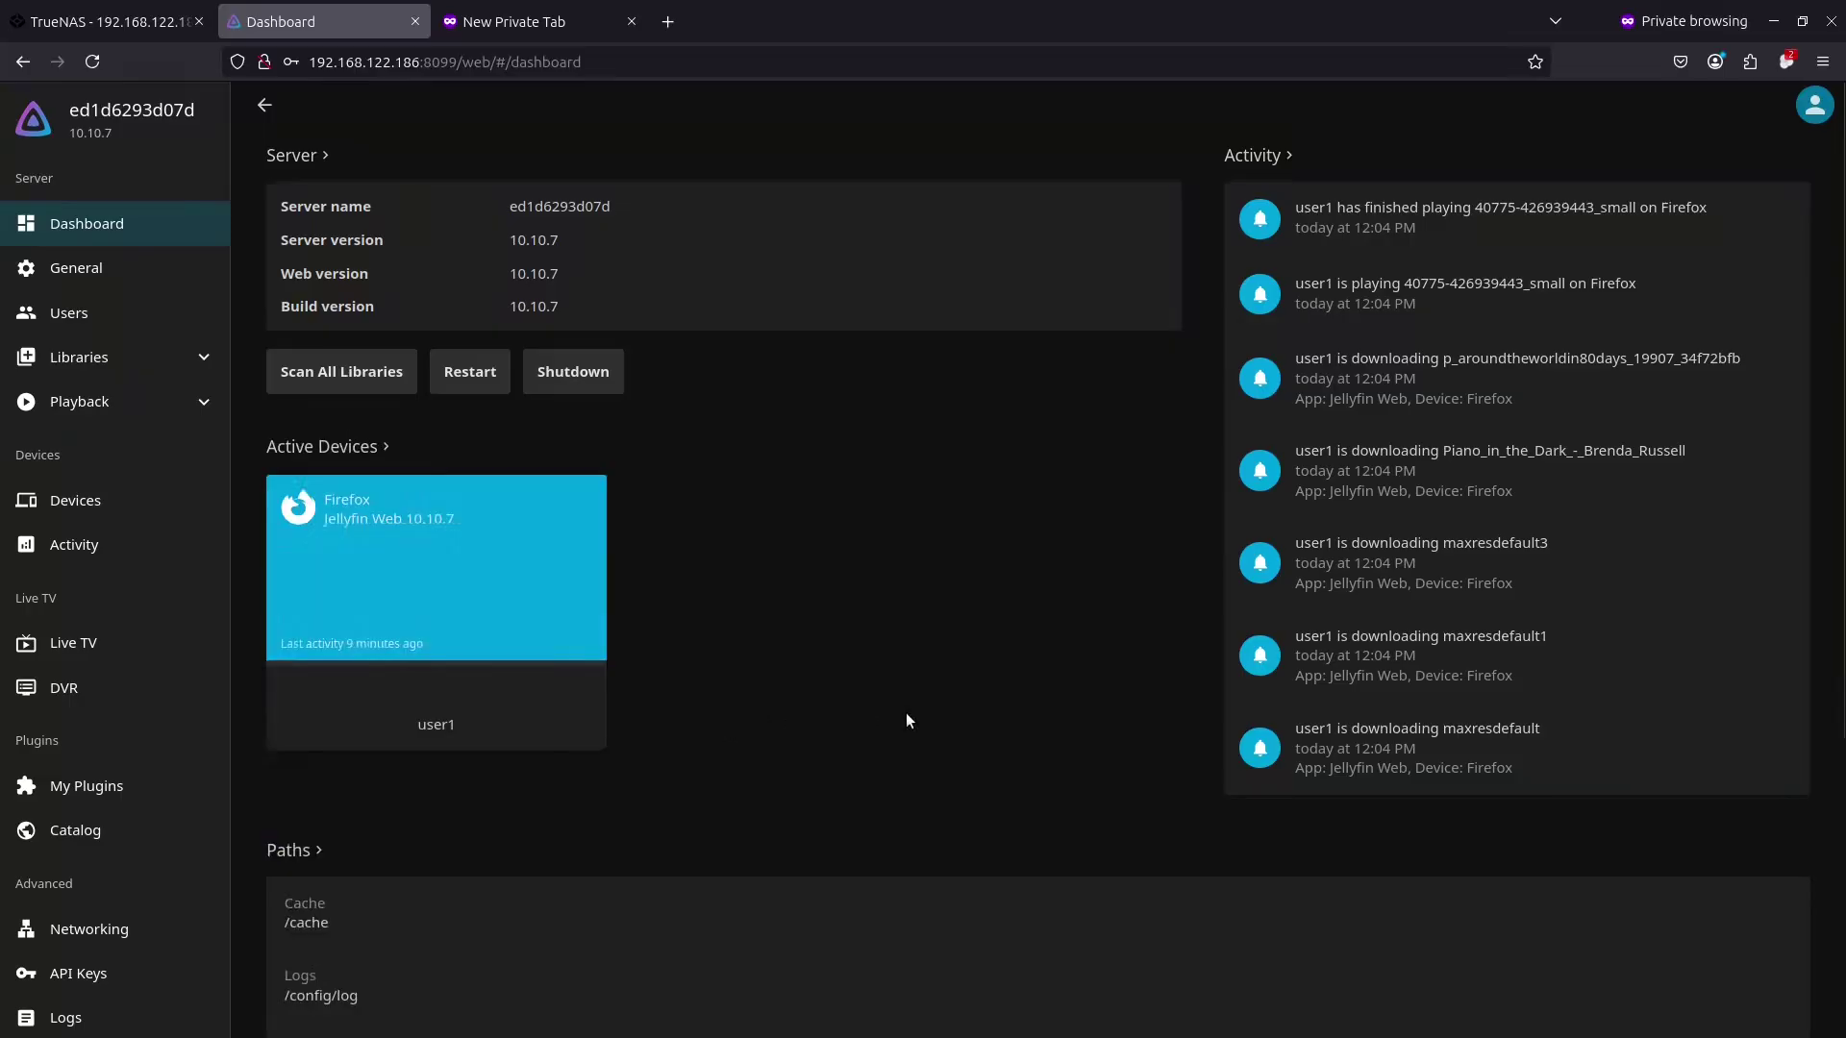
# Step: From Home, browse photos starting at Tokyo Skytree, then play the movie 237279_small
pyautogui.click(122, 112)
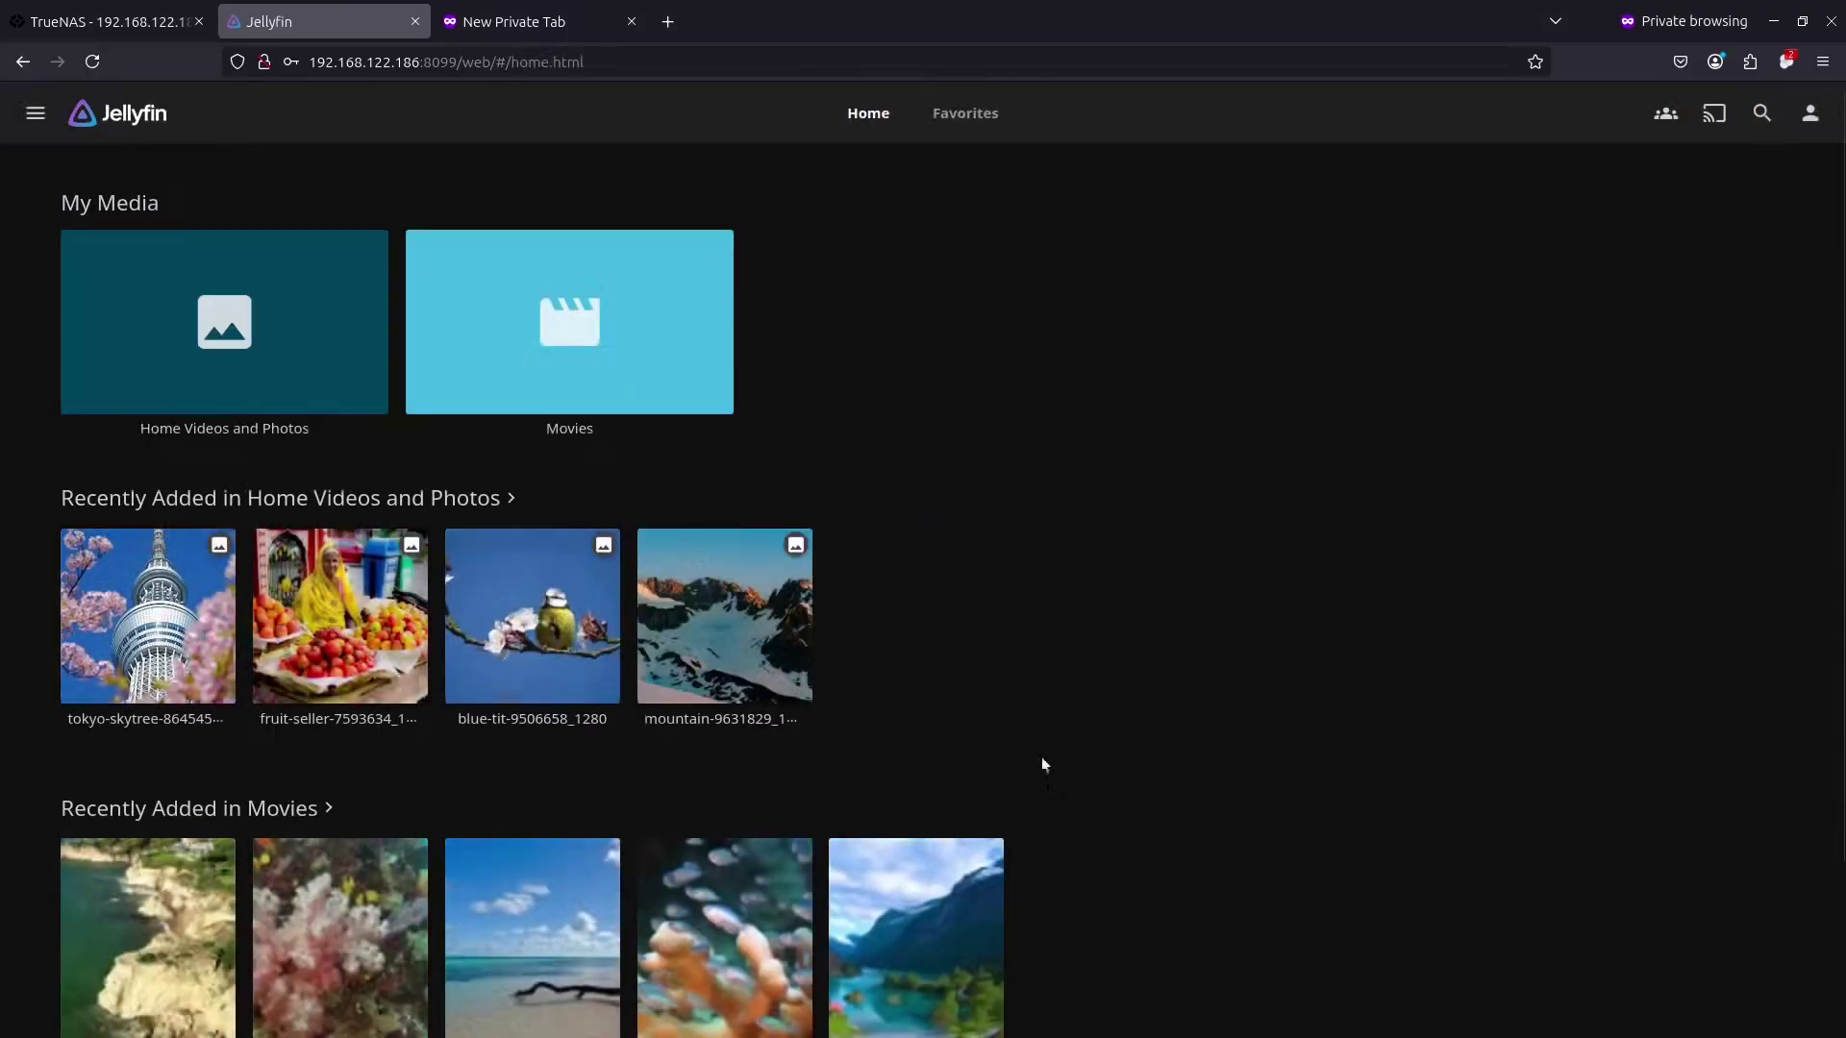
pyautogui.scroll(-3, 1265, 606)
pyautogui.scroll(2, 1264, 606)
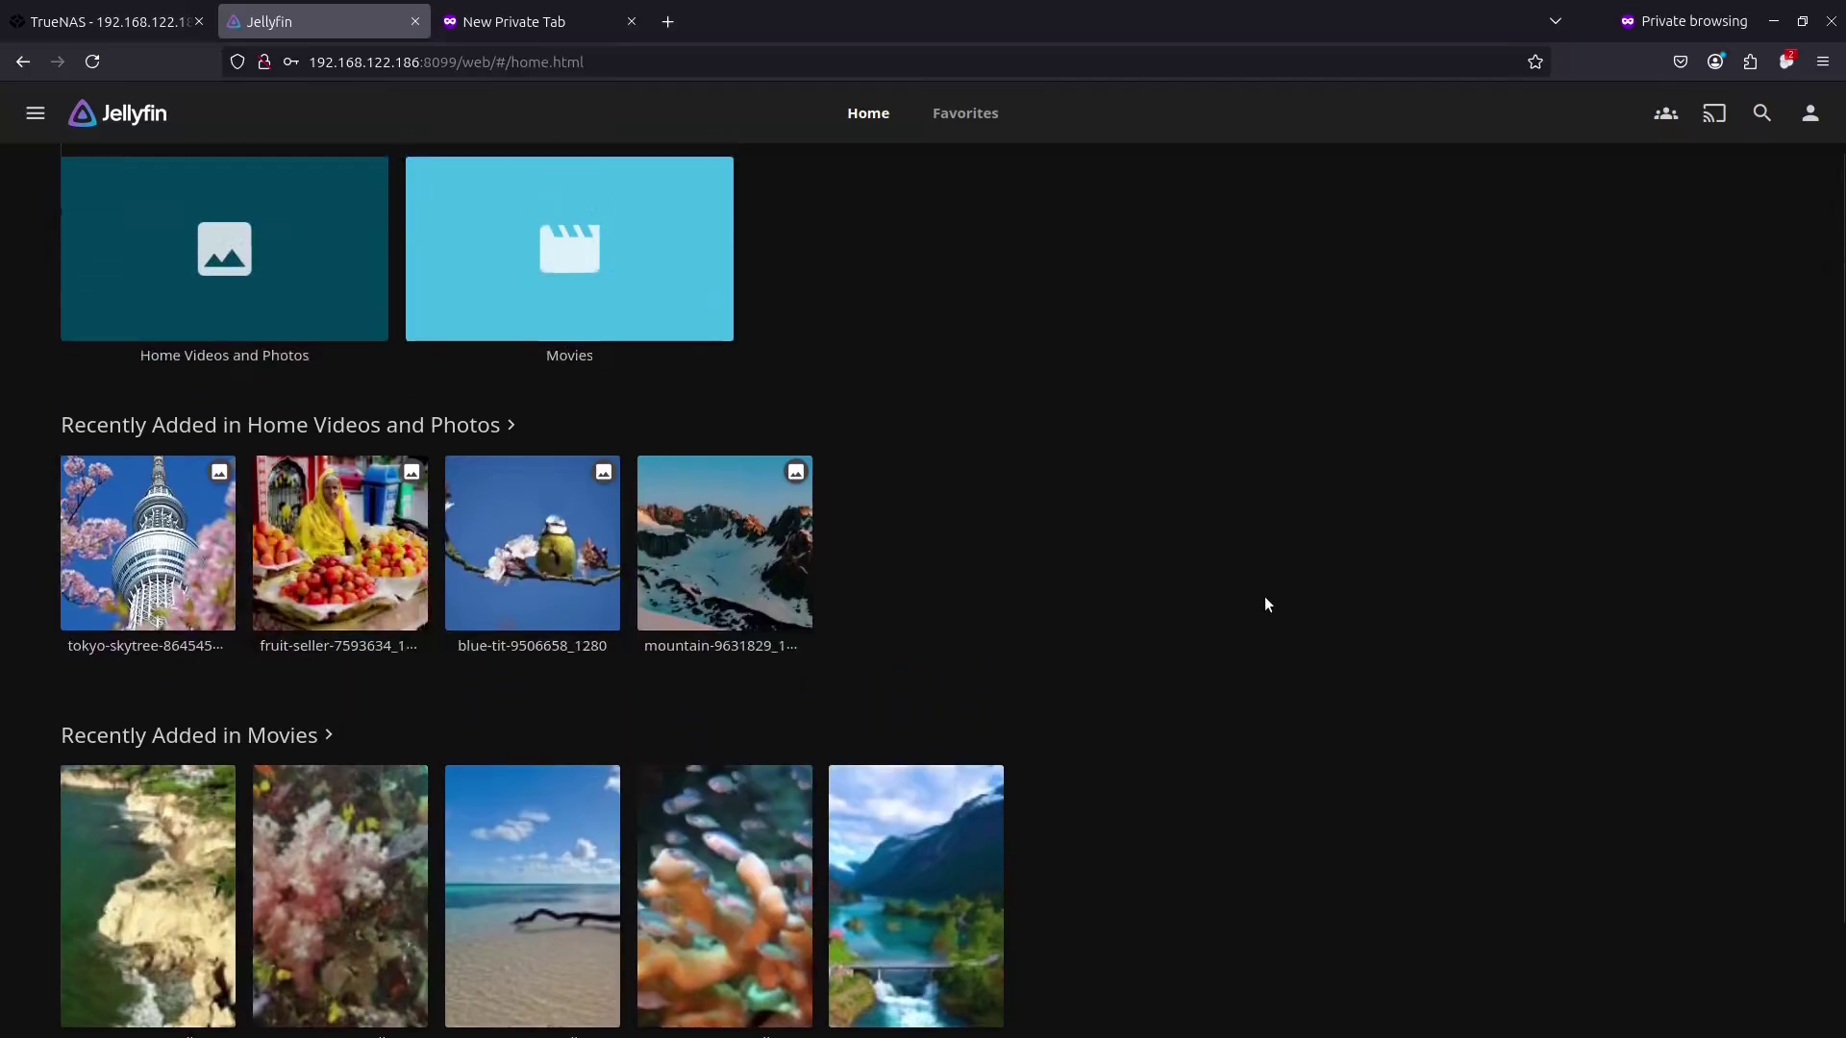
pyautogui.click(146, 538)
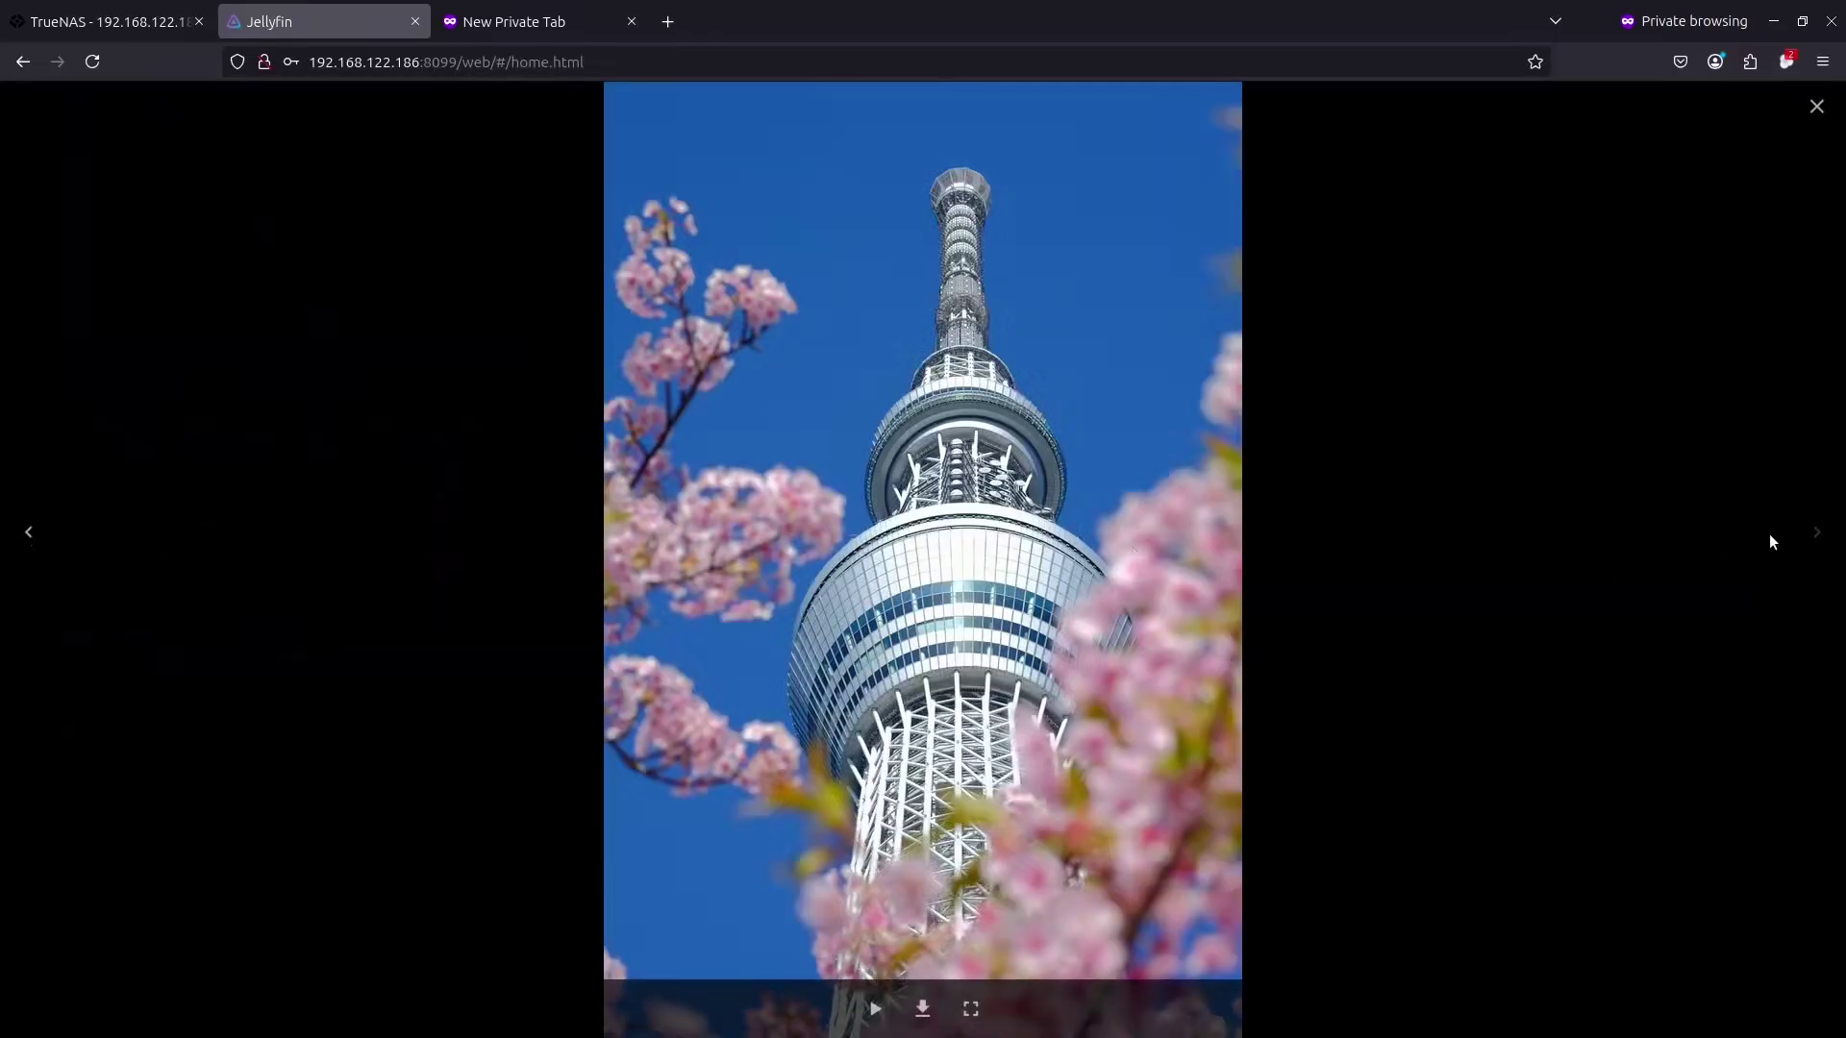
pyautogui.click(30, 536)
pyautogui.click(30, 537)
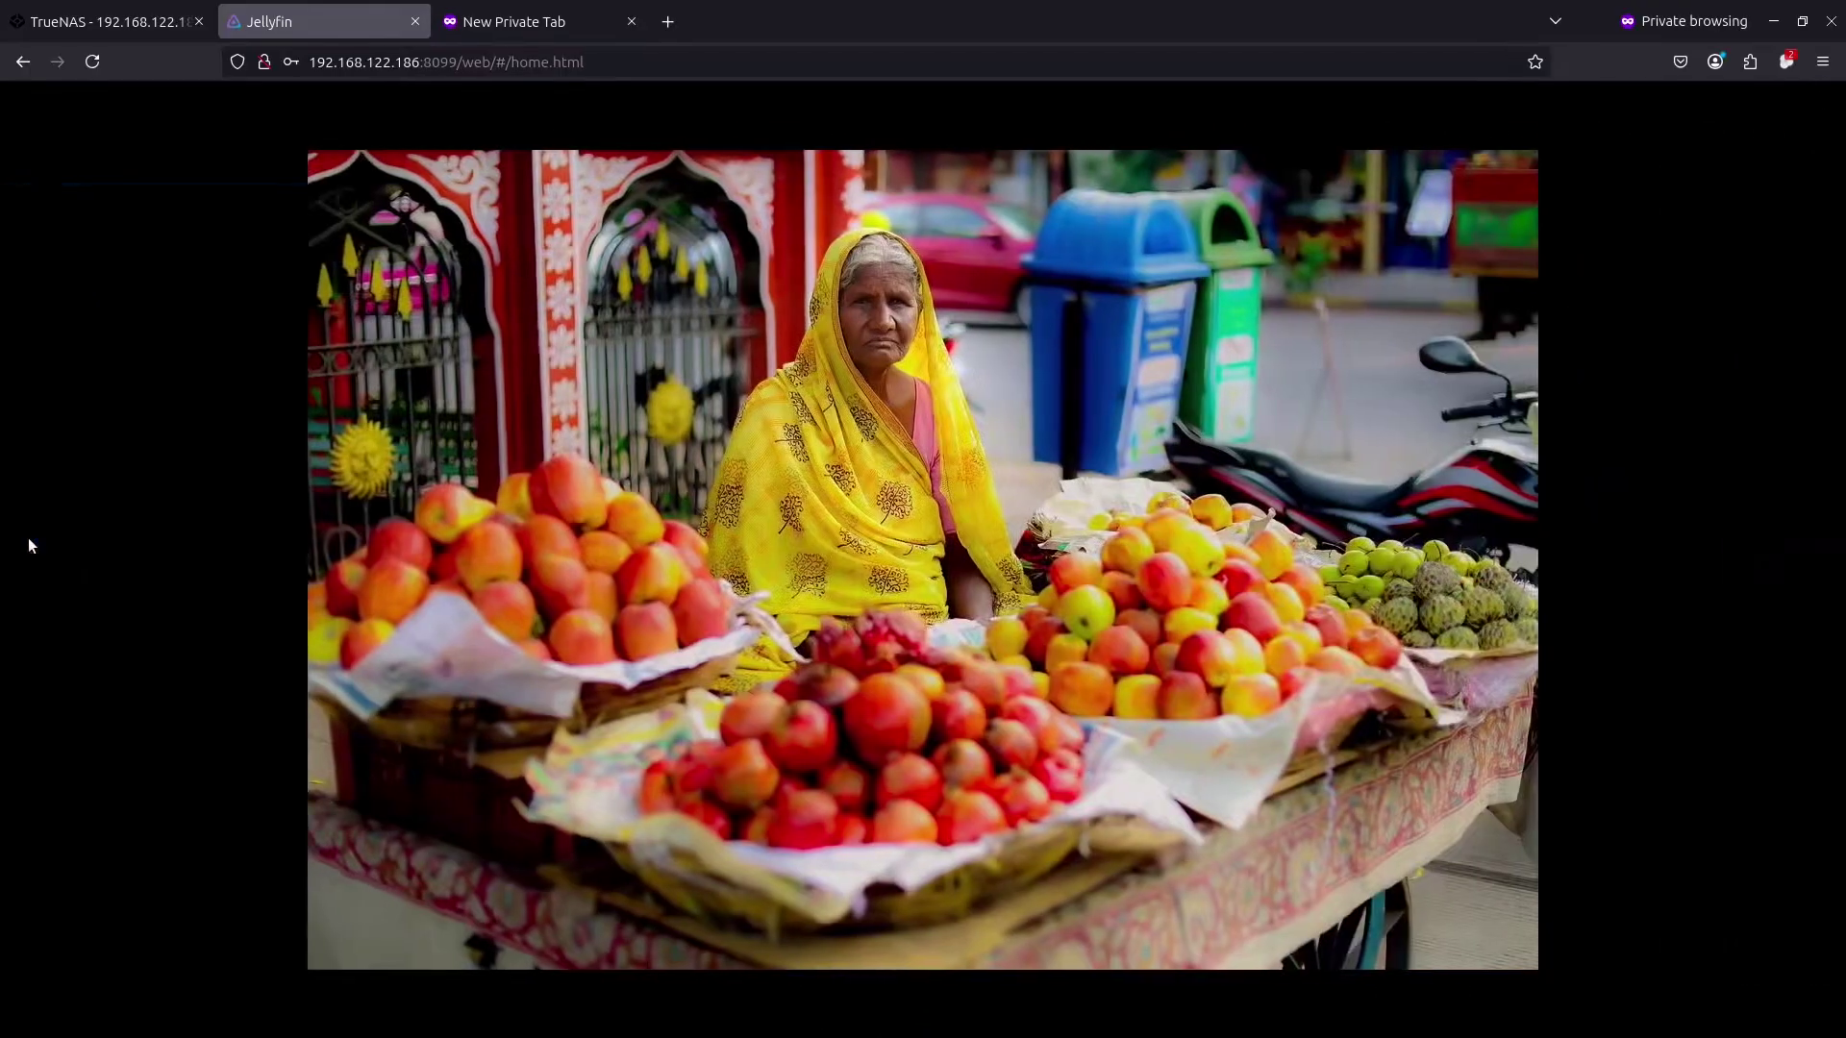
pyautogui.click(27, 538)
pyautogui.click(27, 538)
pyautogui.click(1817, 109)
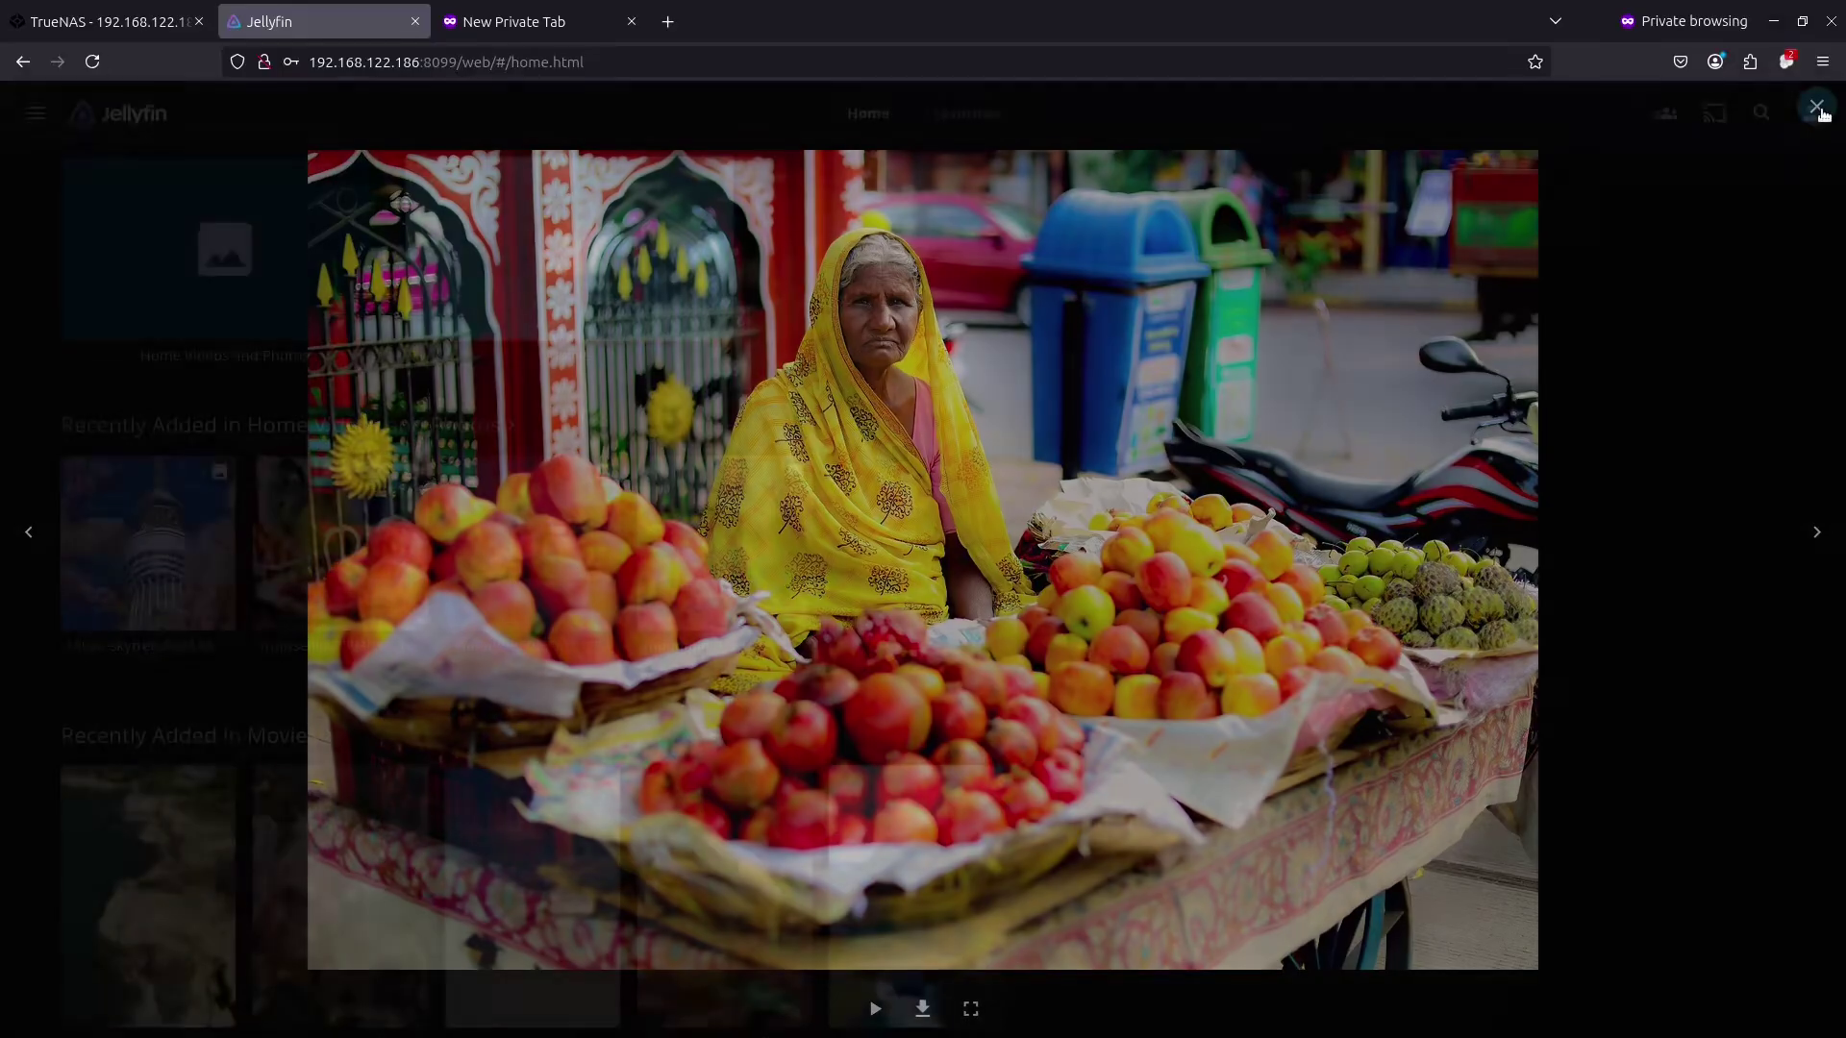
pyautogui.scroll(-2, 1476, 524)
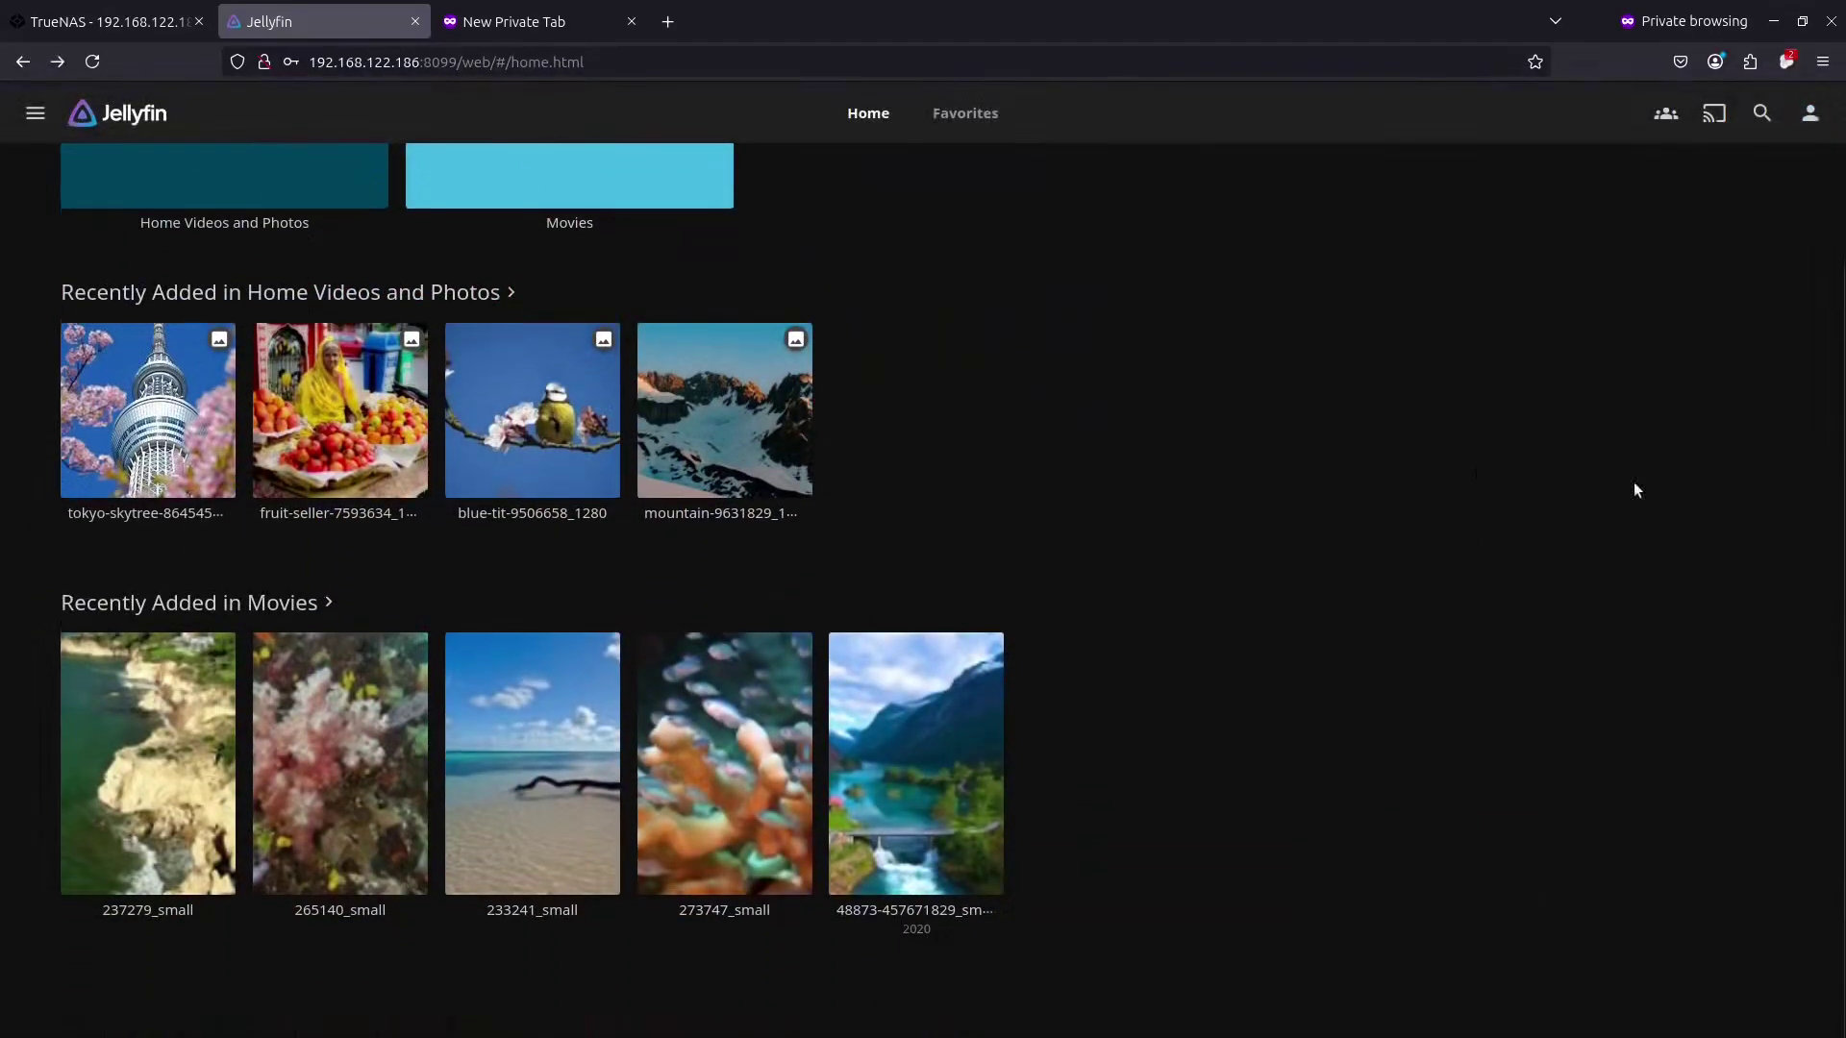
pyautogui.click(156, 748)
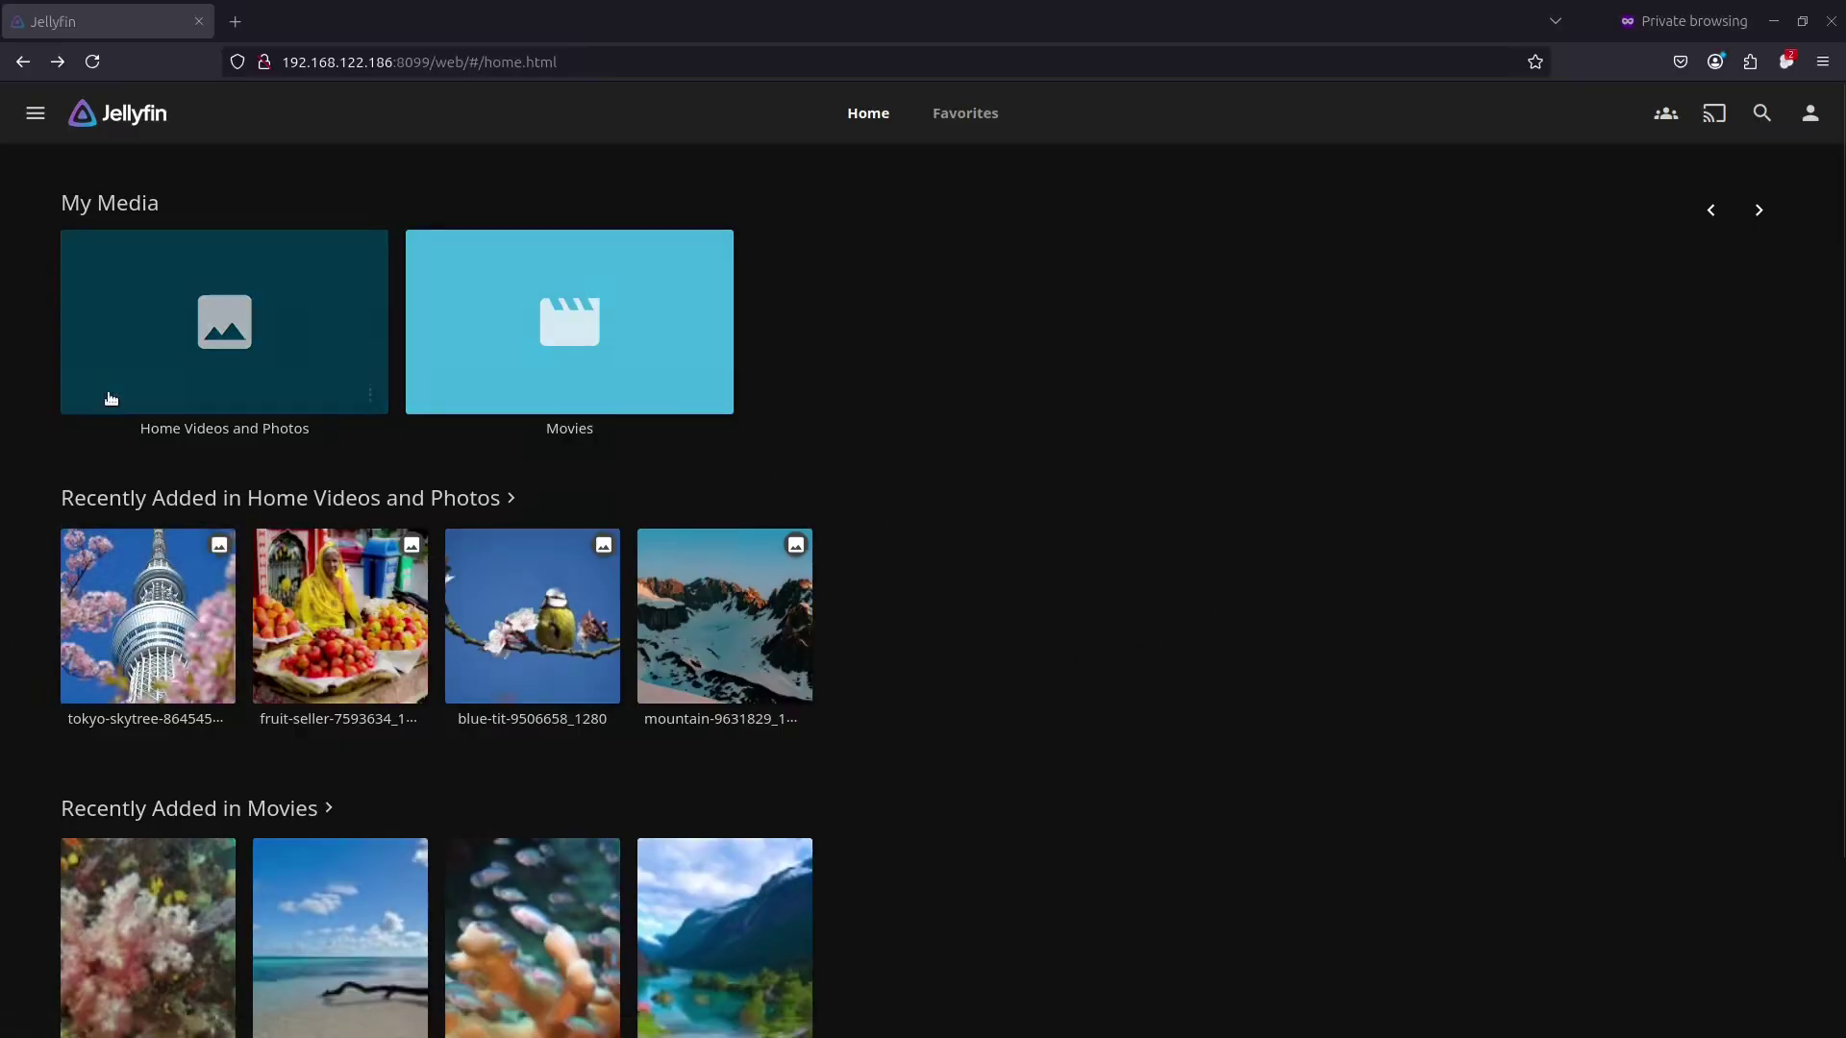
pyautogui.moveTo(223, 322)
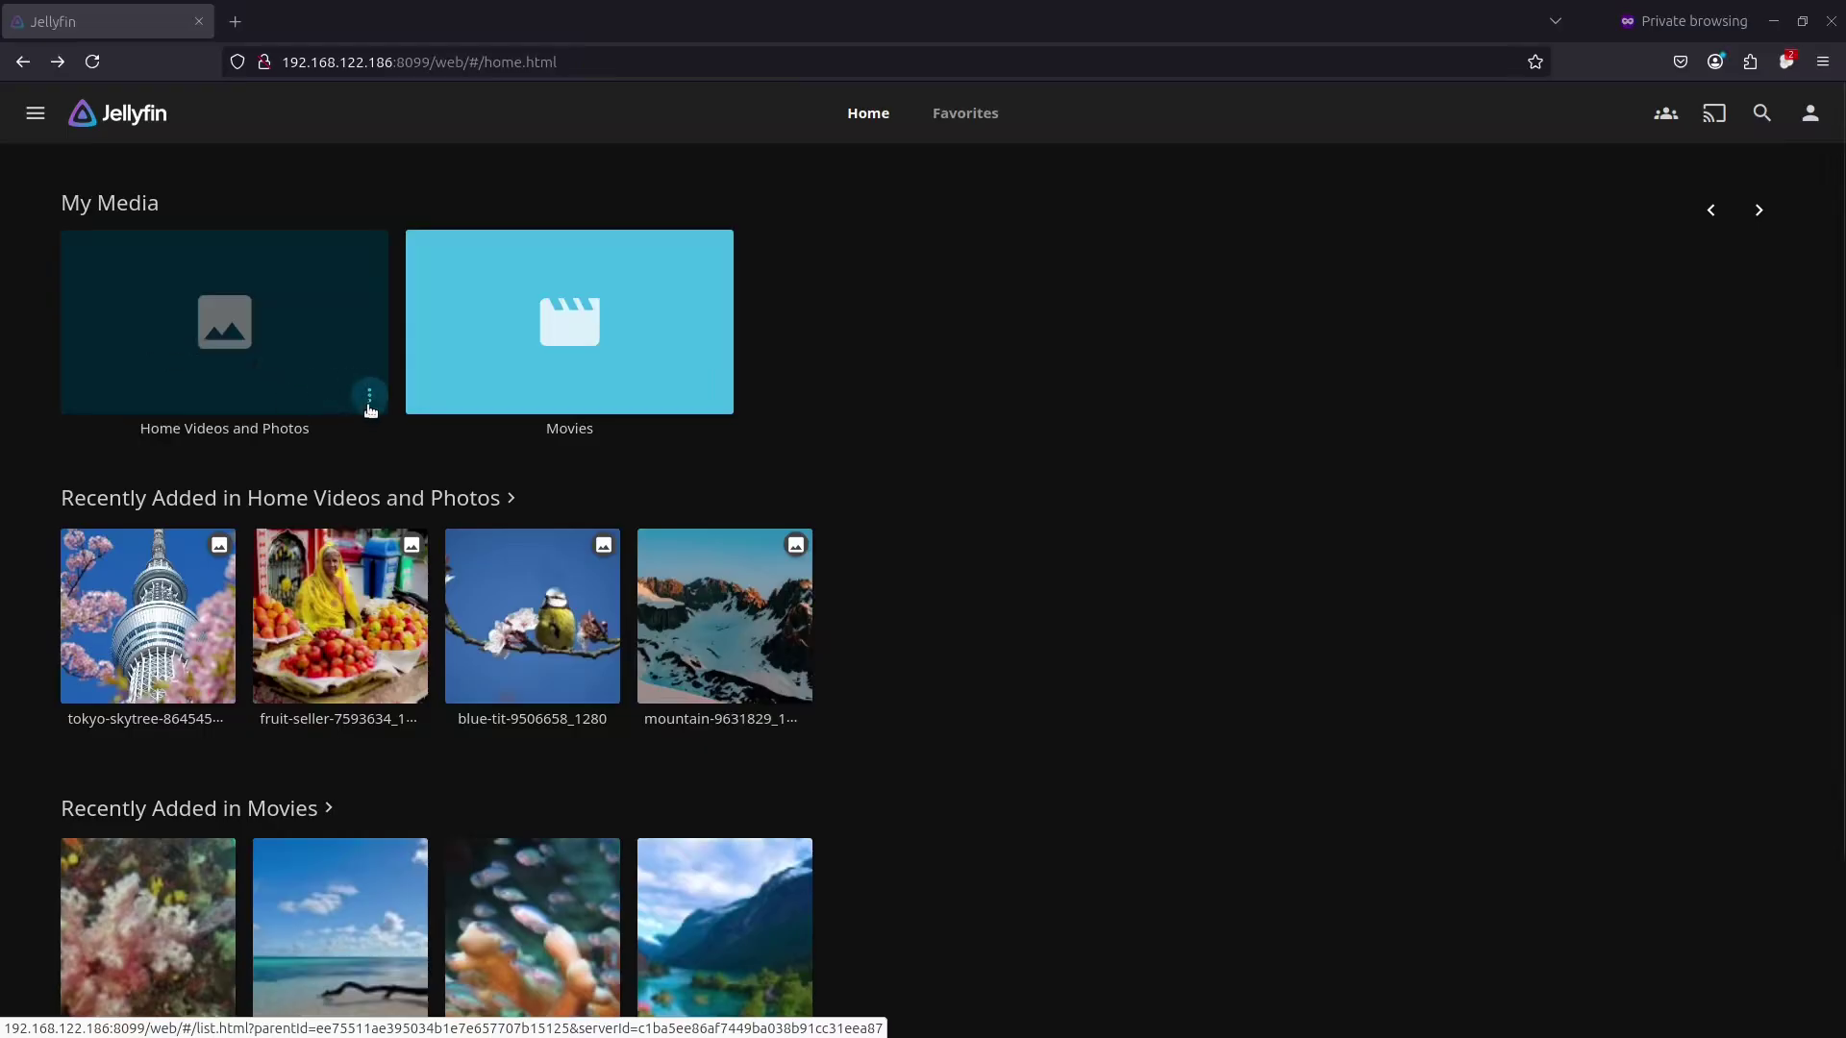
# Step: Upload the tokyo-skytree photo as the Home Videos and Photos library's primary image
pyautogui.click(371, 400)
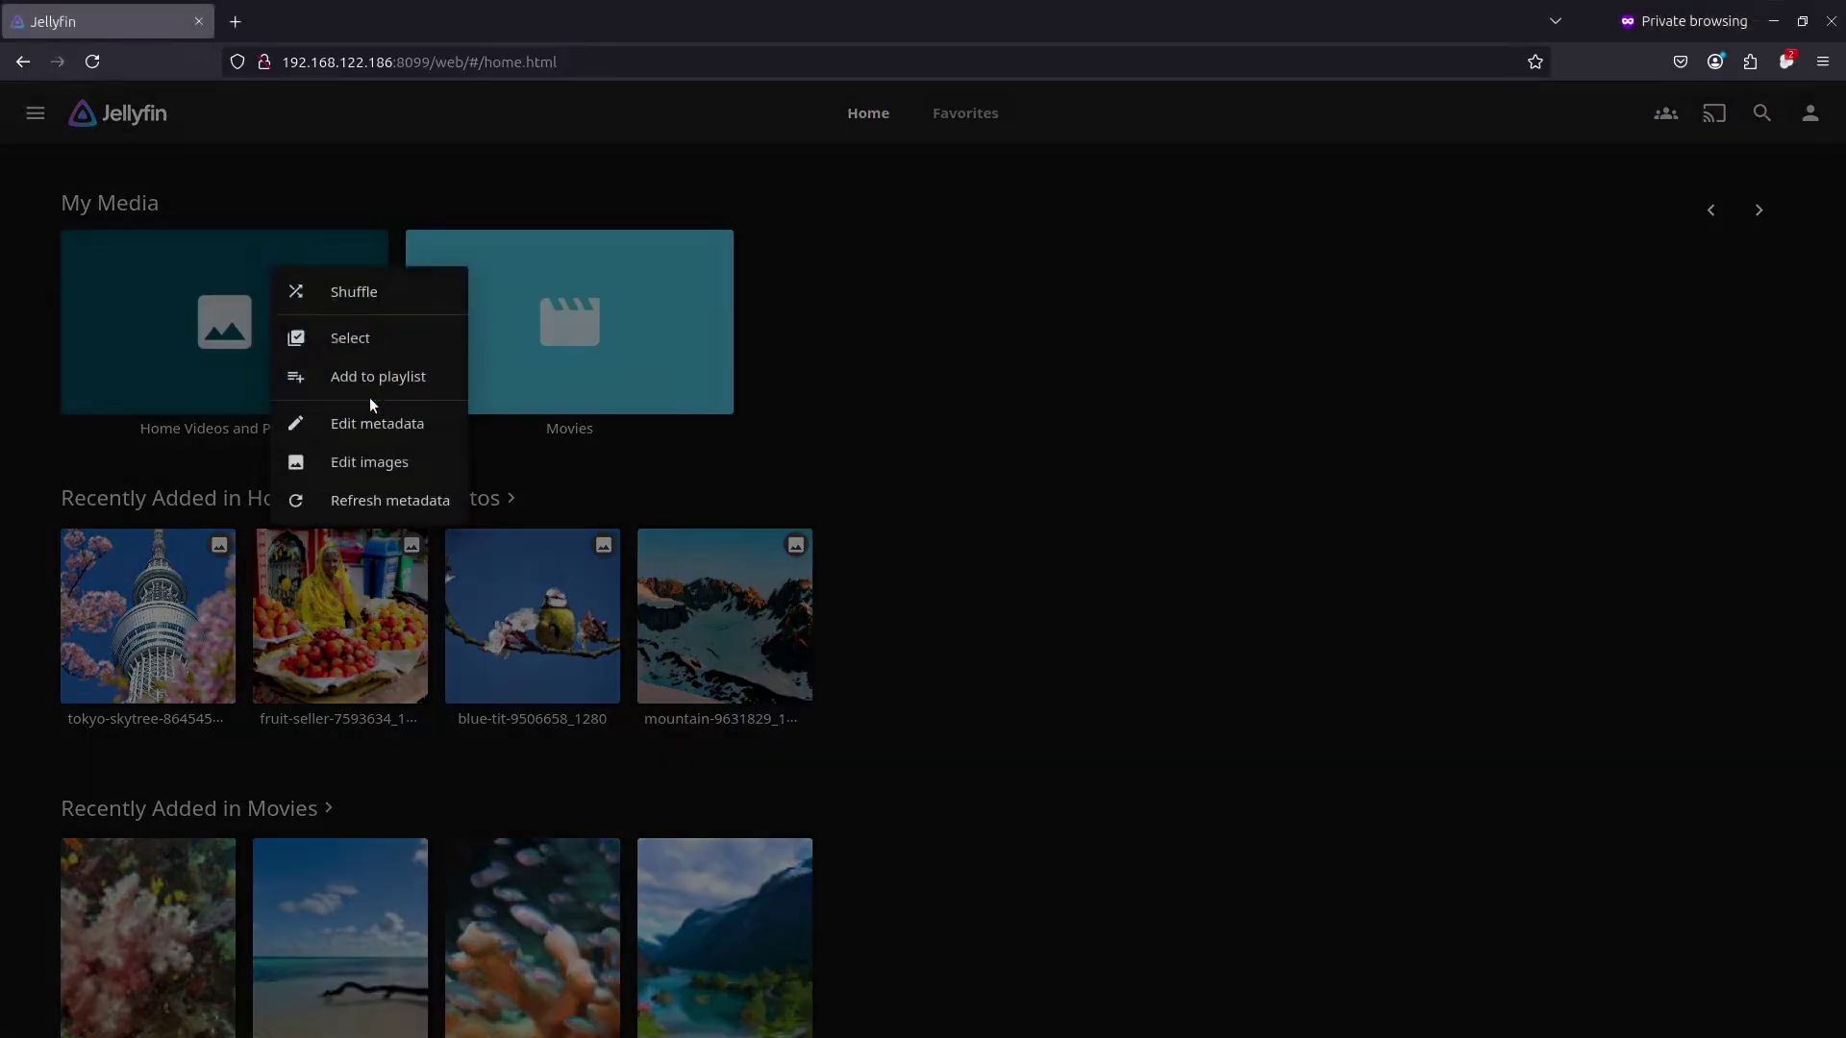
pyautogui.click(369, 461)
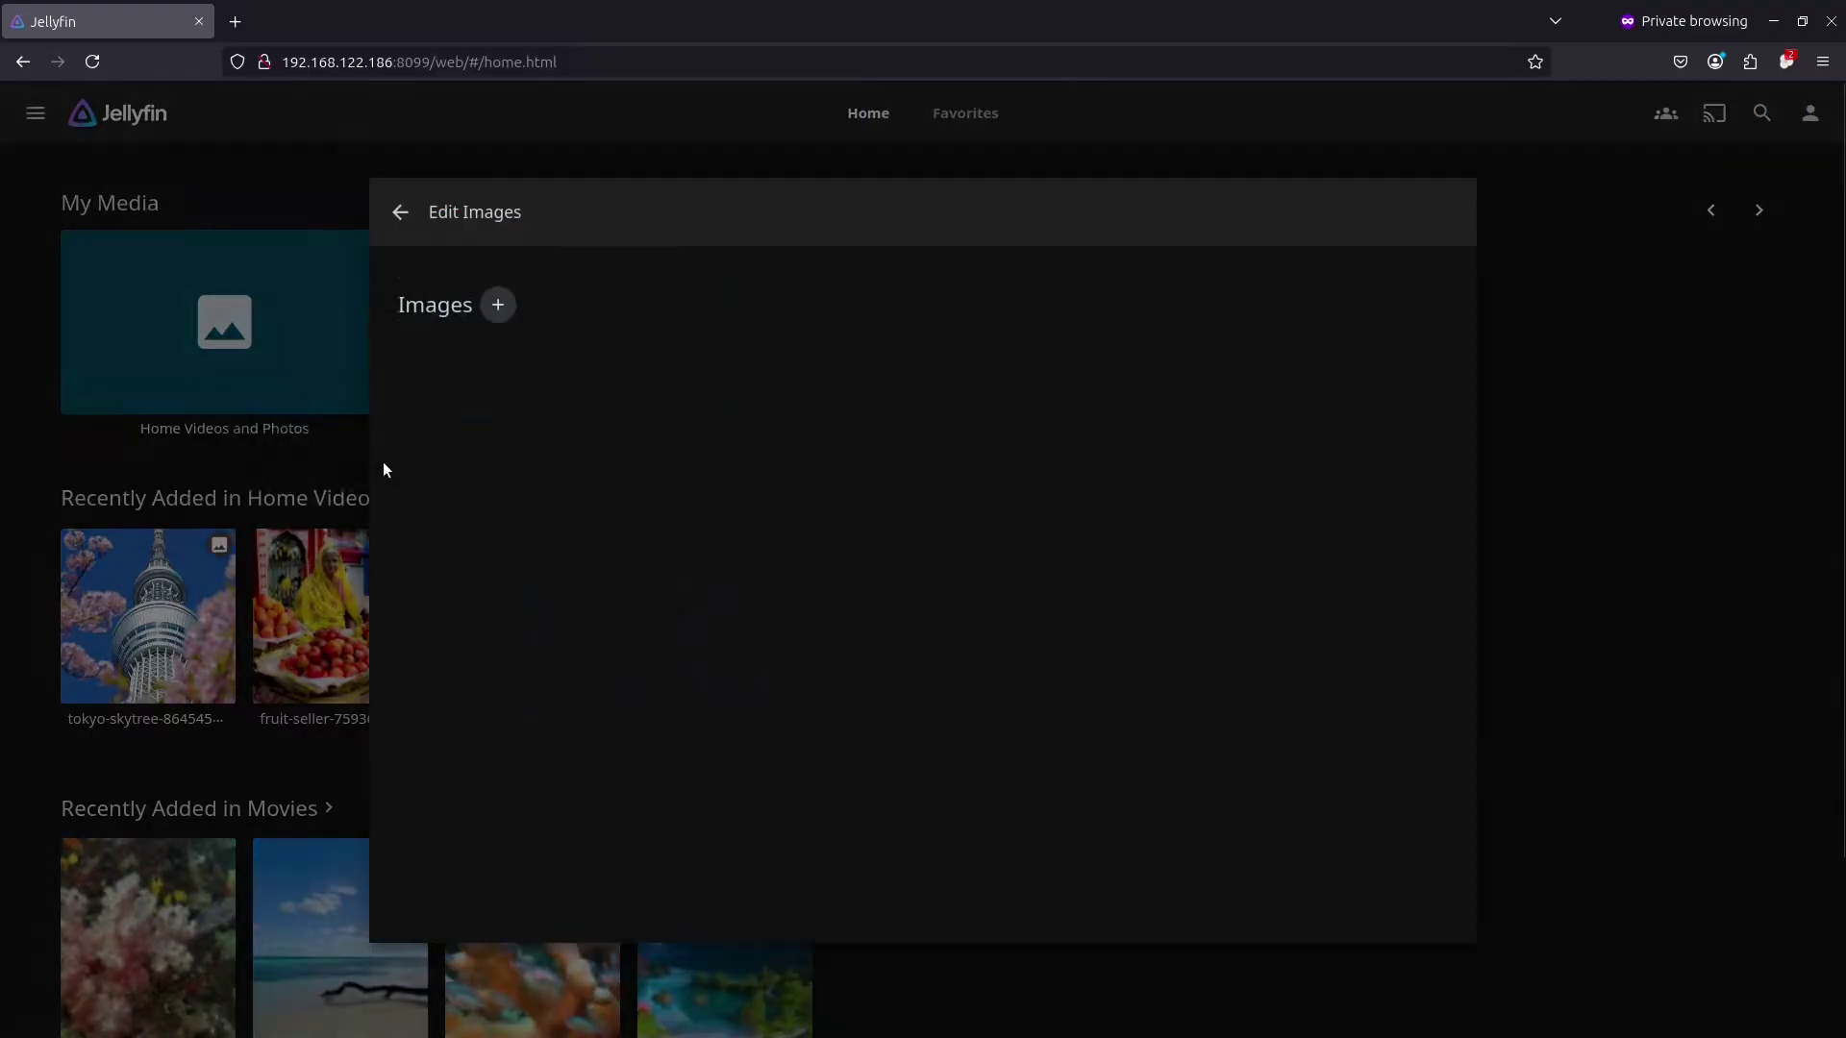
pyautogui.click(498, 307)
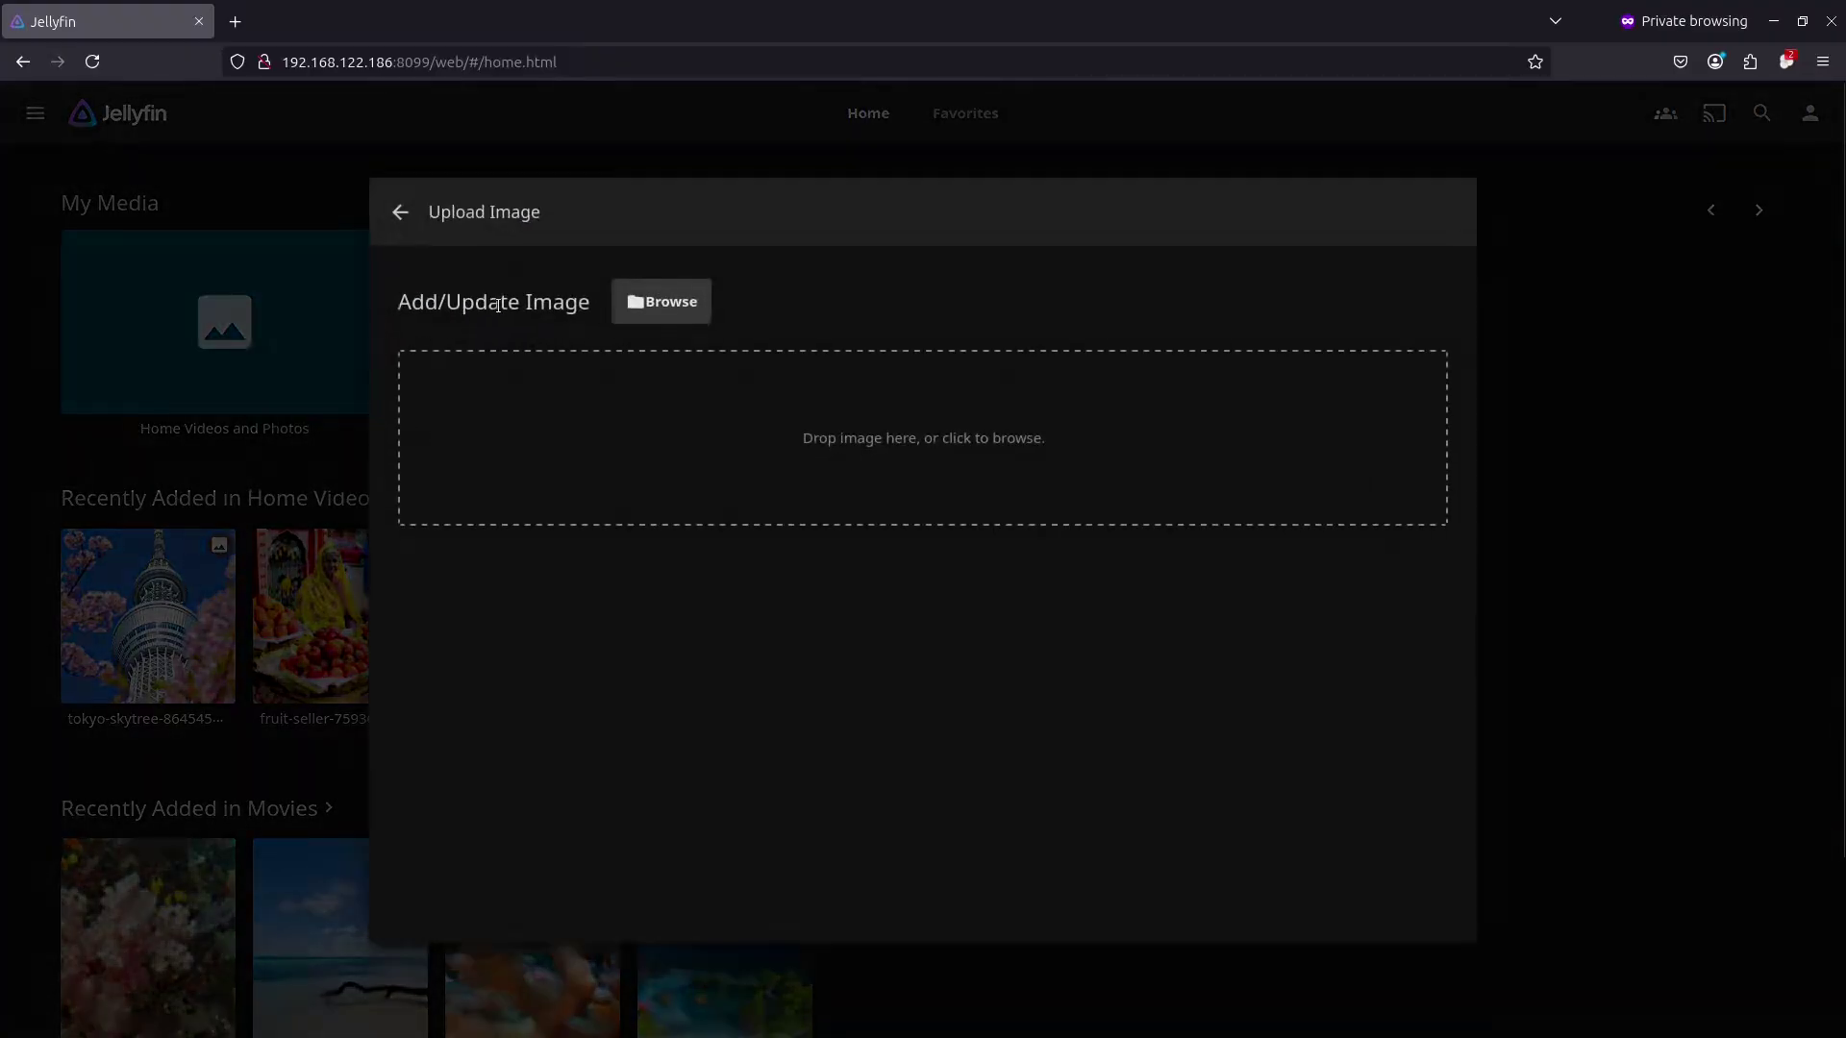
pyautogui.click(667, 300)
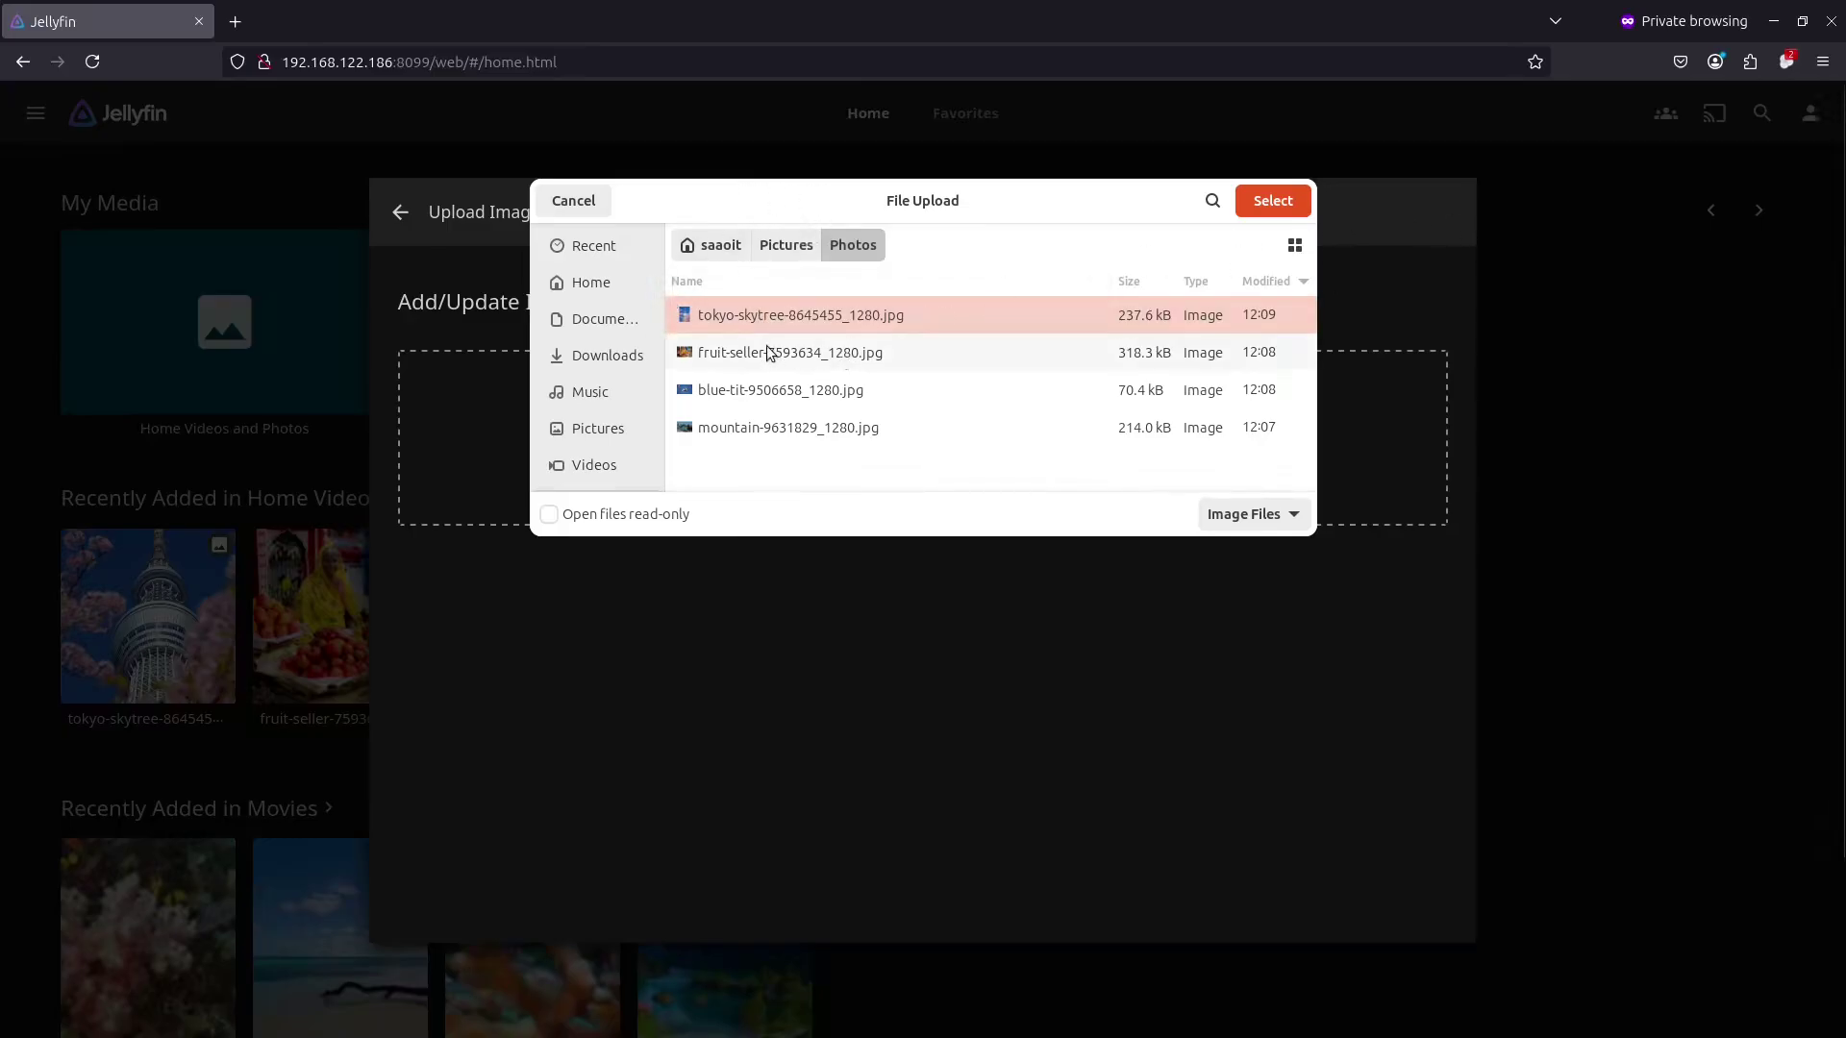
pyautogui.click(1274, 203)
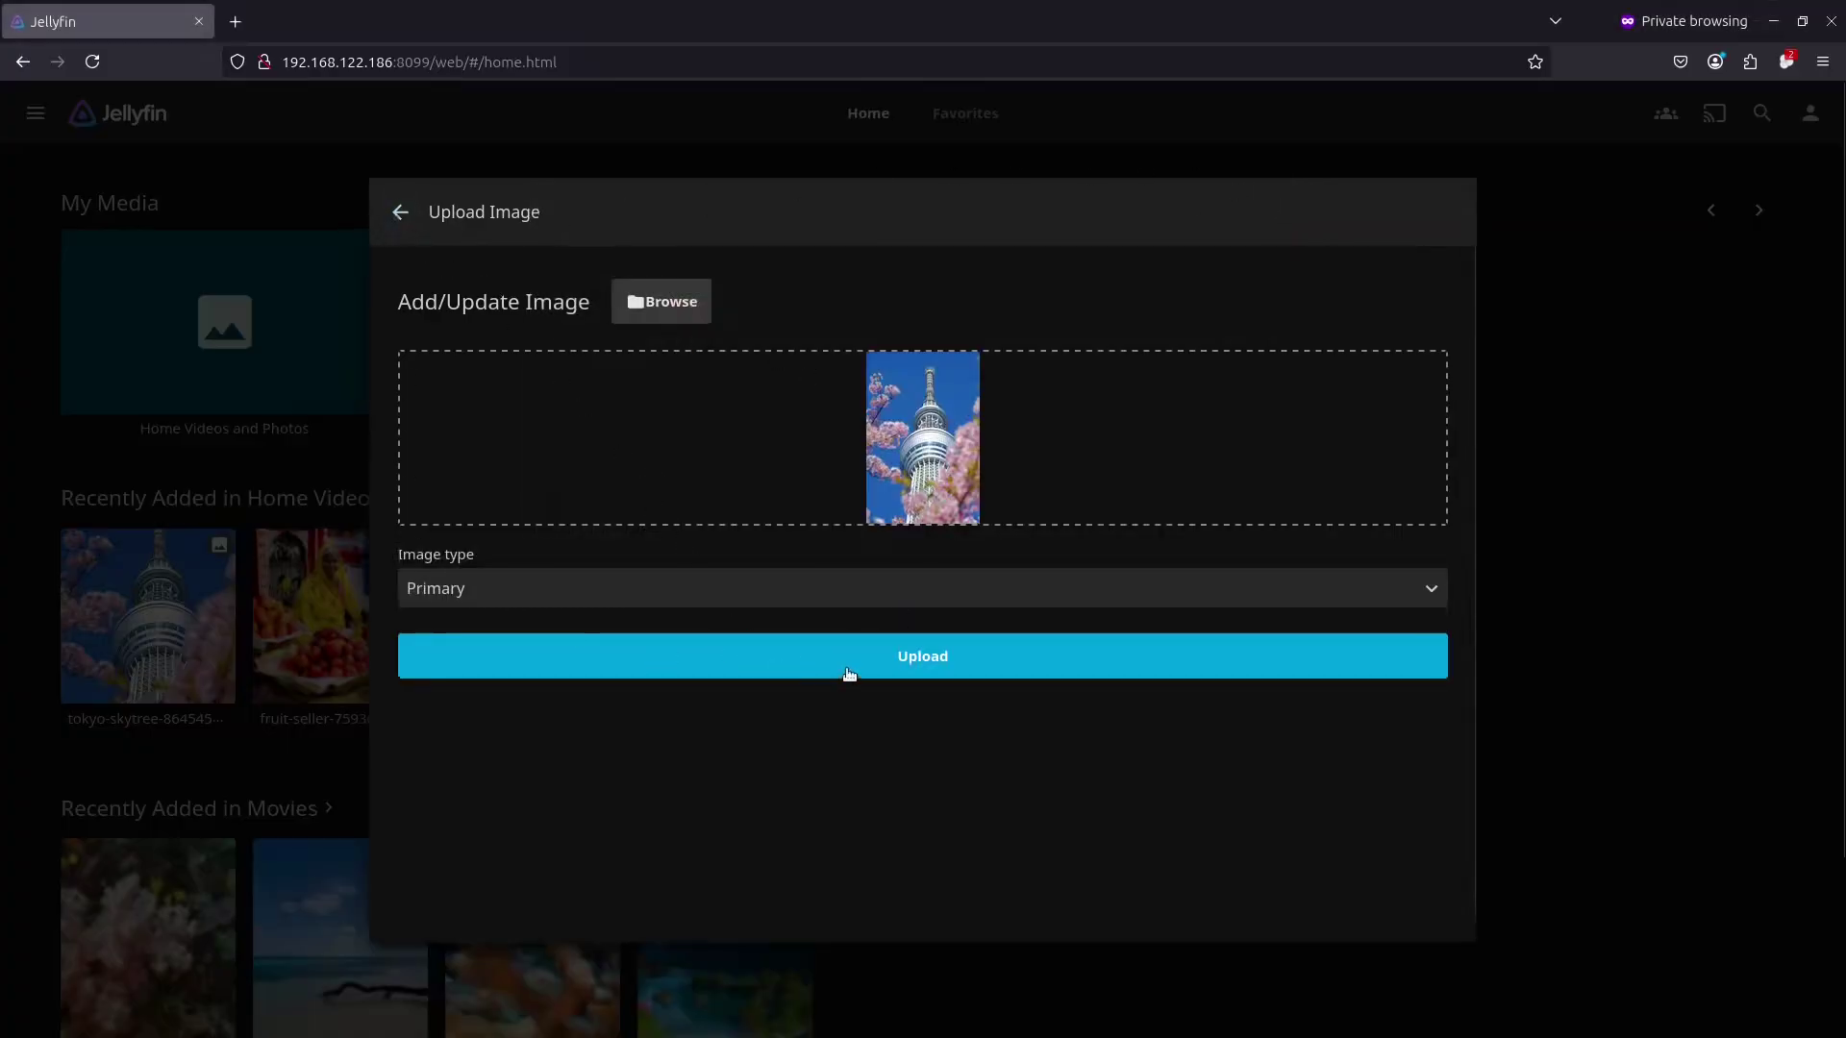
pyautogui.click(989, 671)
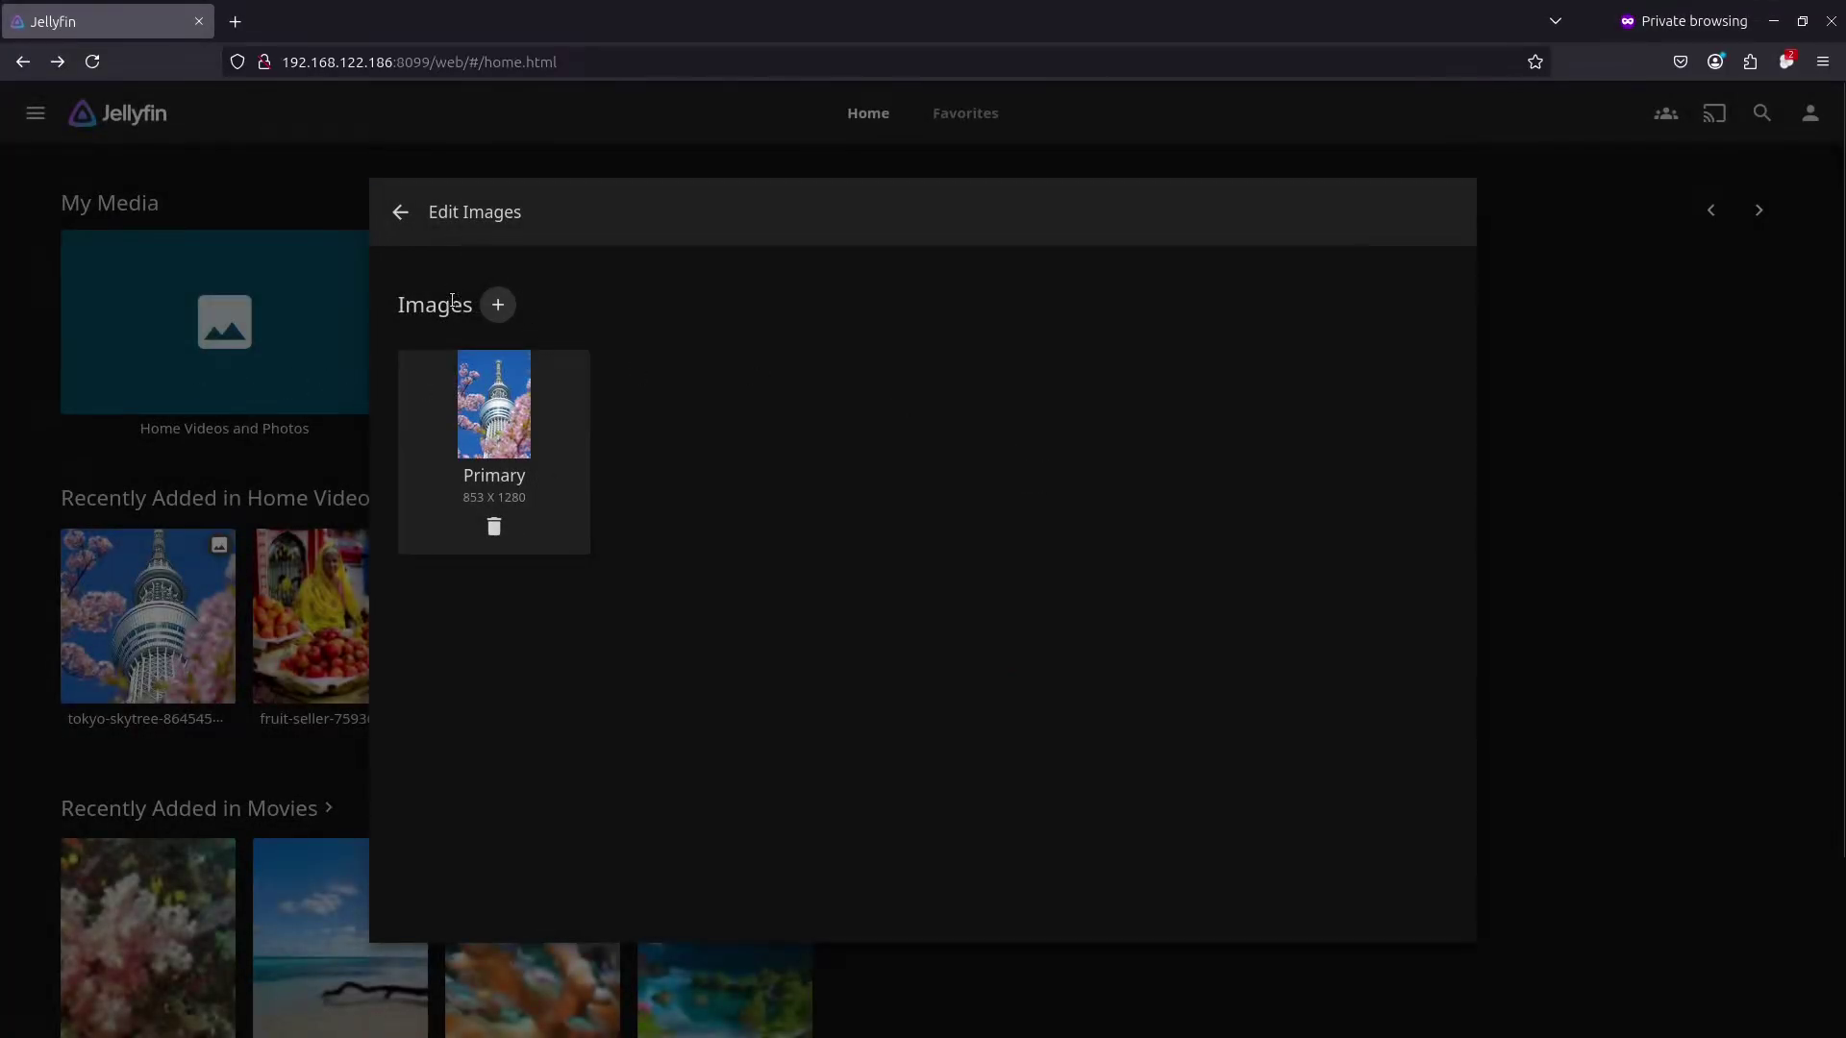
pyautogui.click(401, 214)
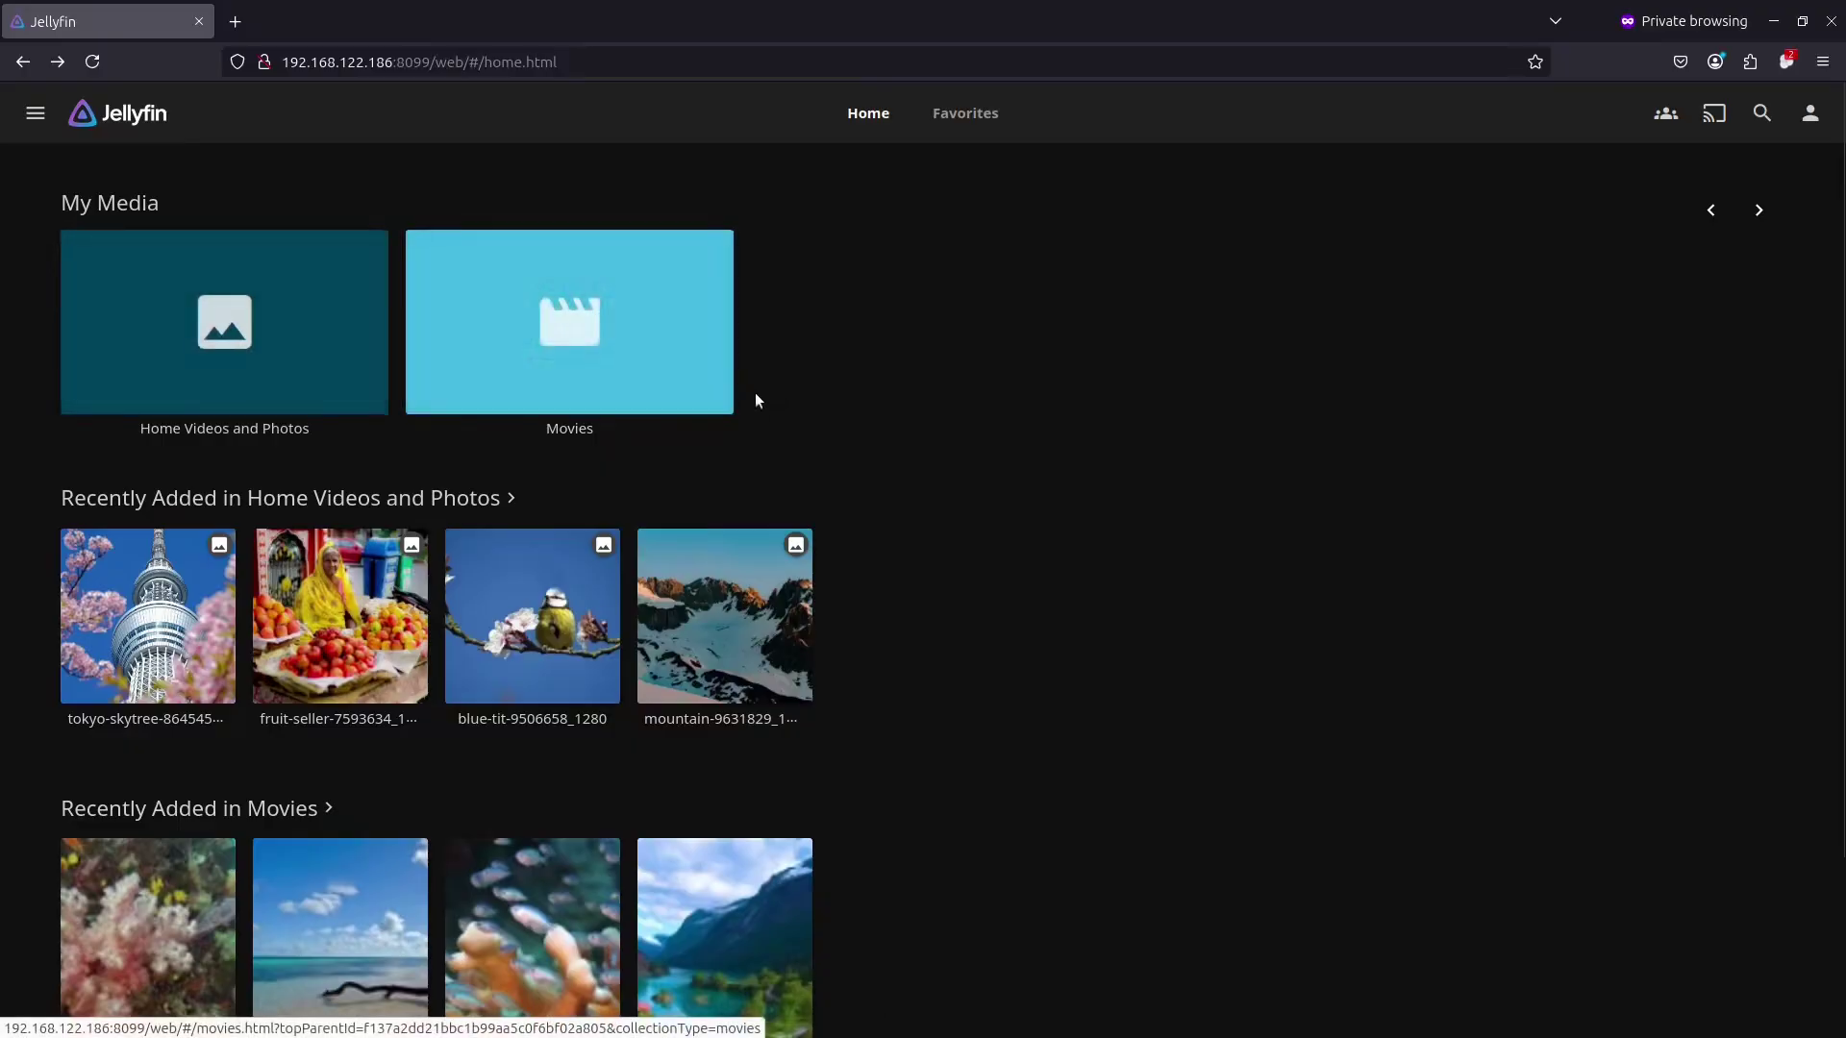
# Step: Upload mountain-9631829_1280.jpg as the Movies library's Primary image and reload the home page
pyautogui.click(92, 61)
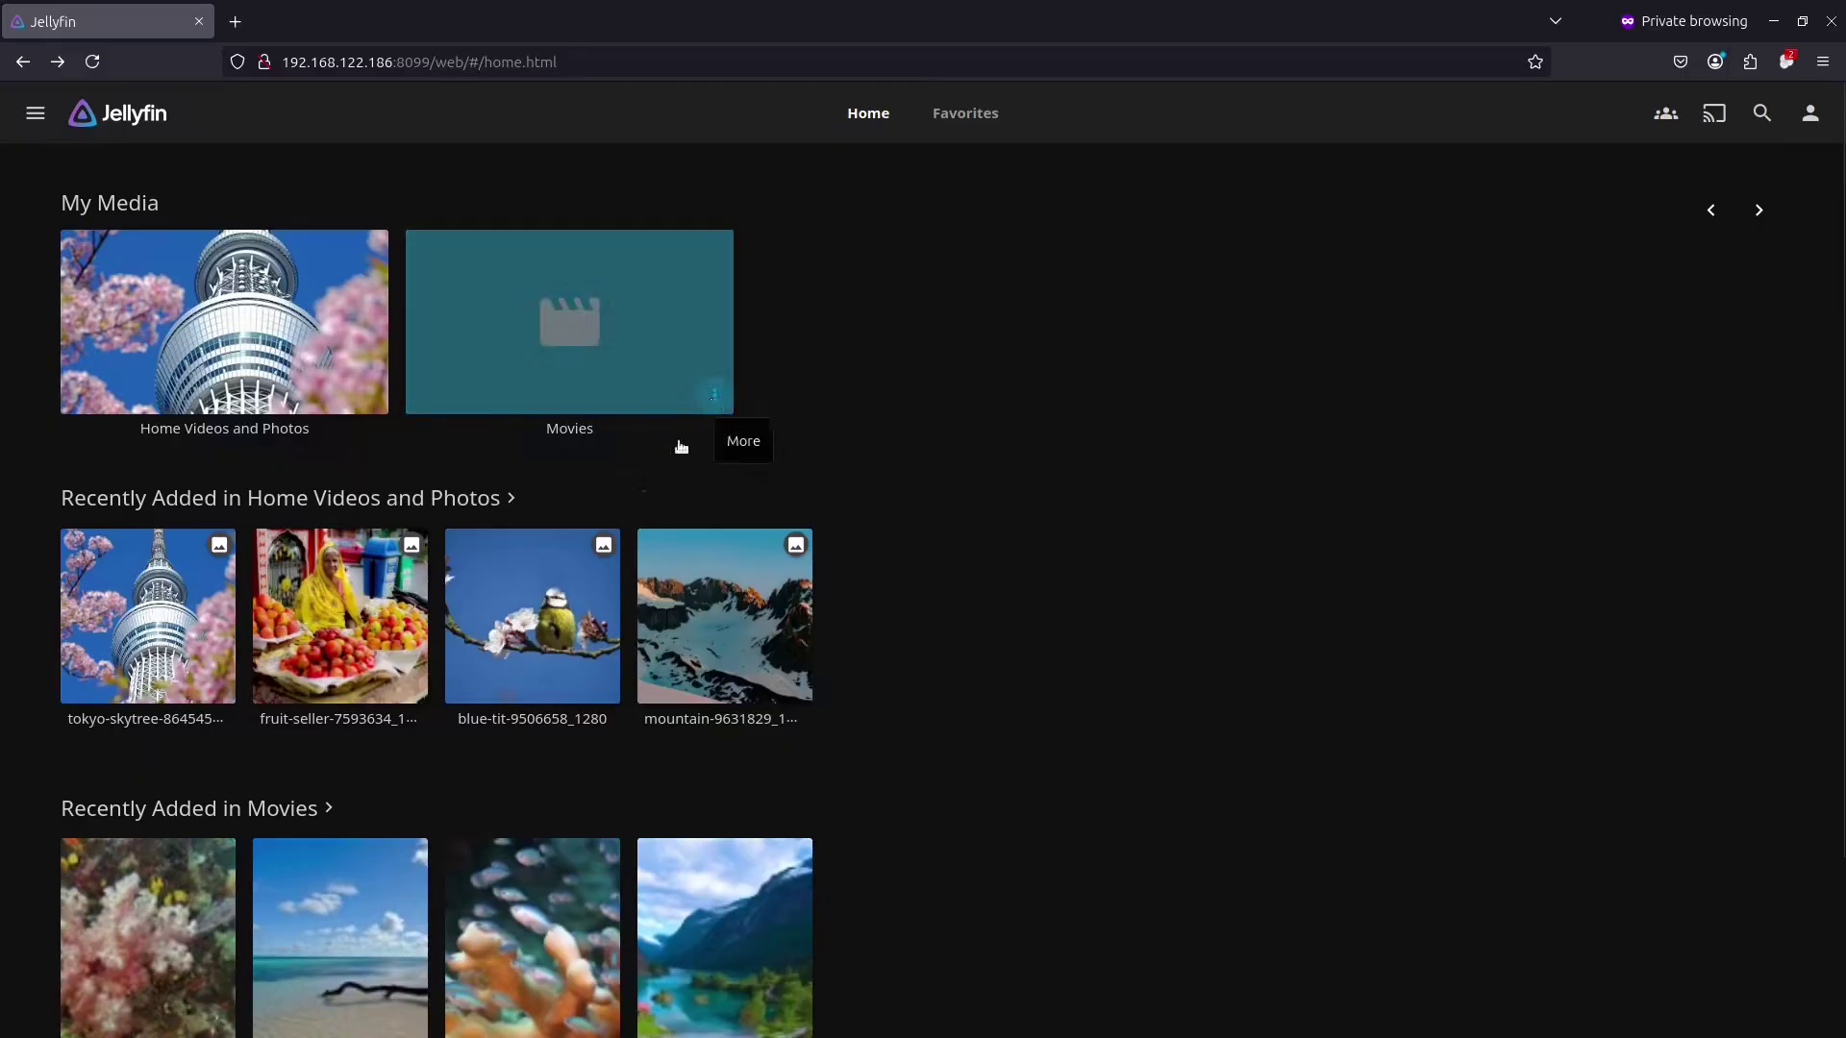
pyautogui.click(715, 391)
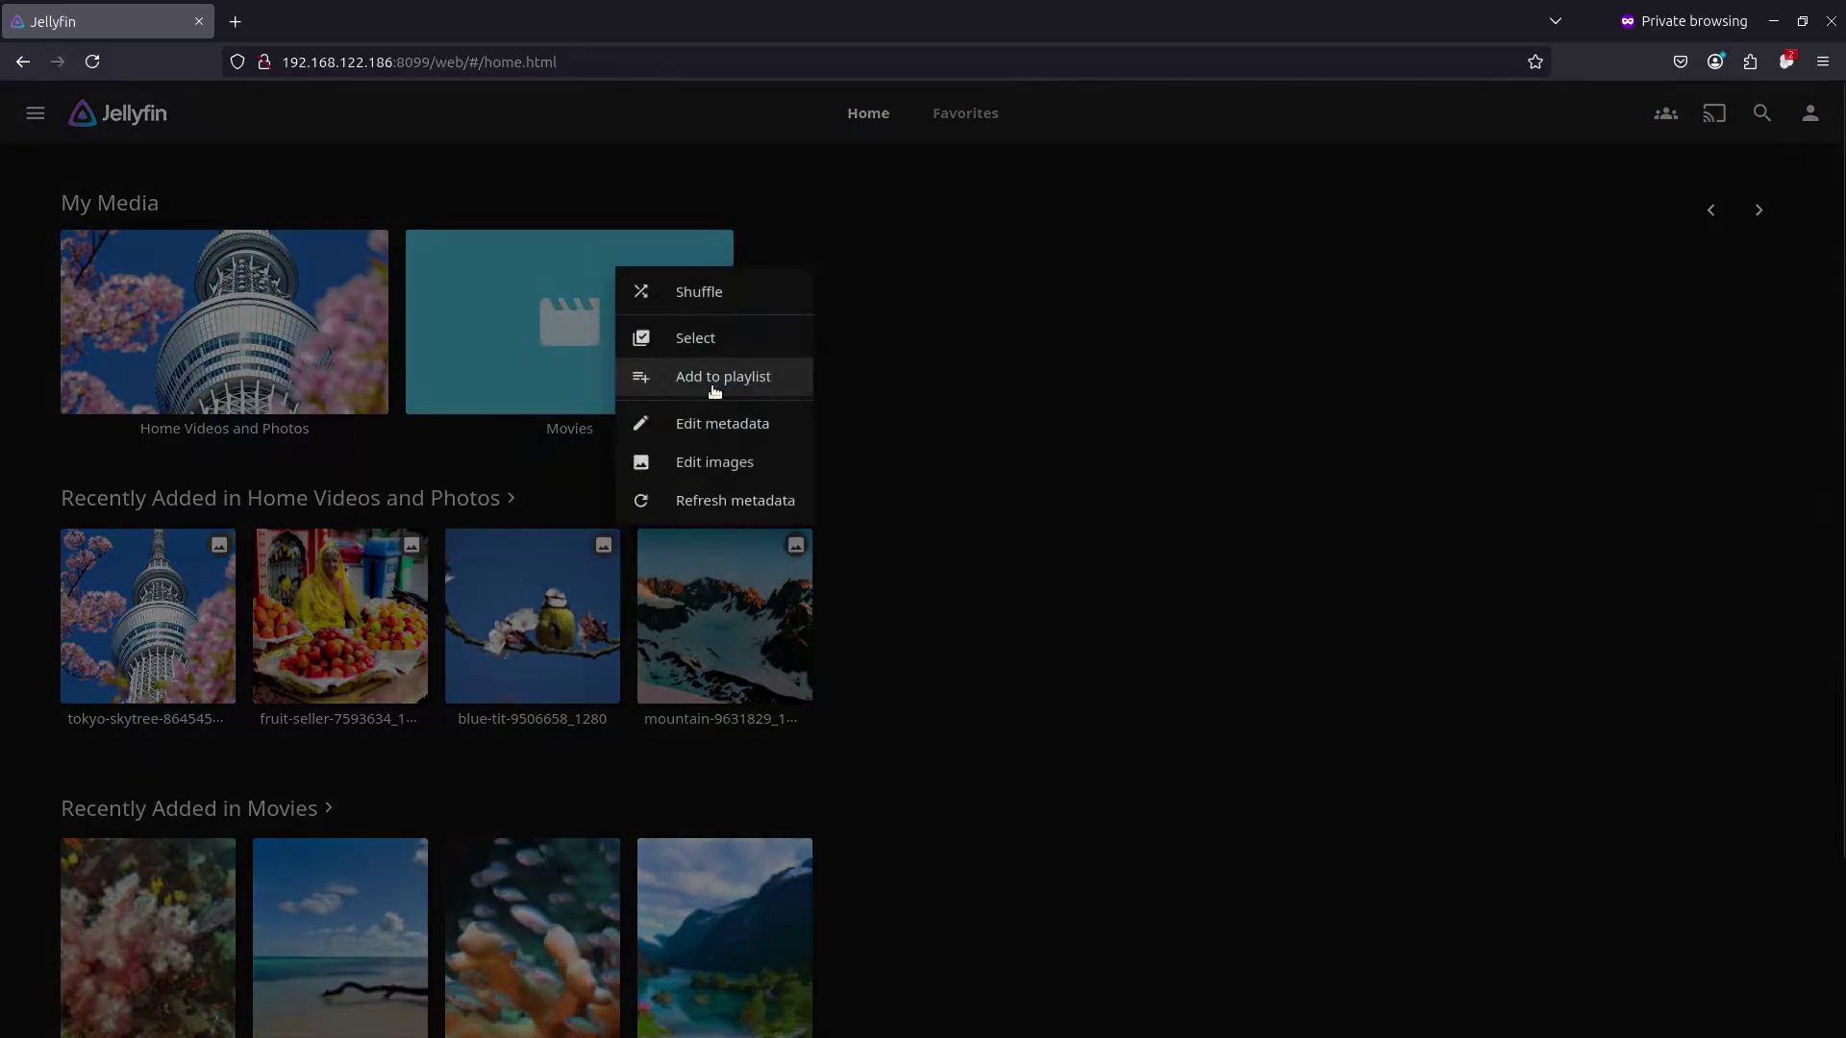
pyautogui.click(734, 471)
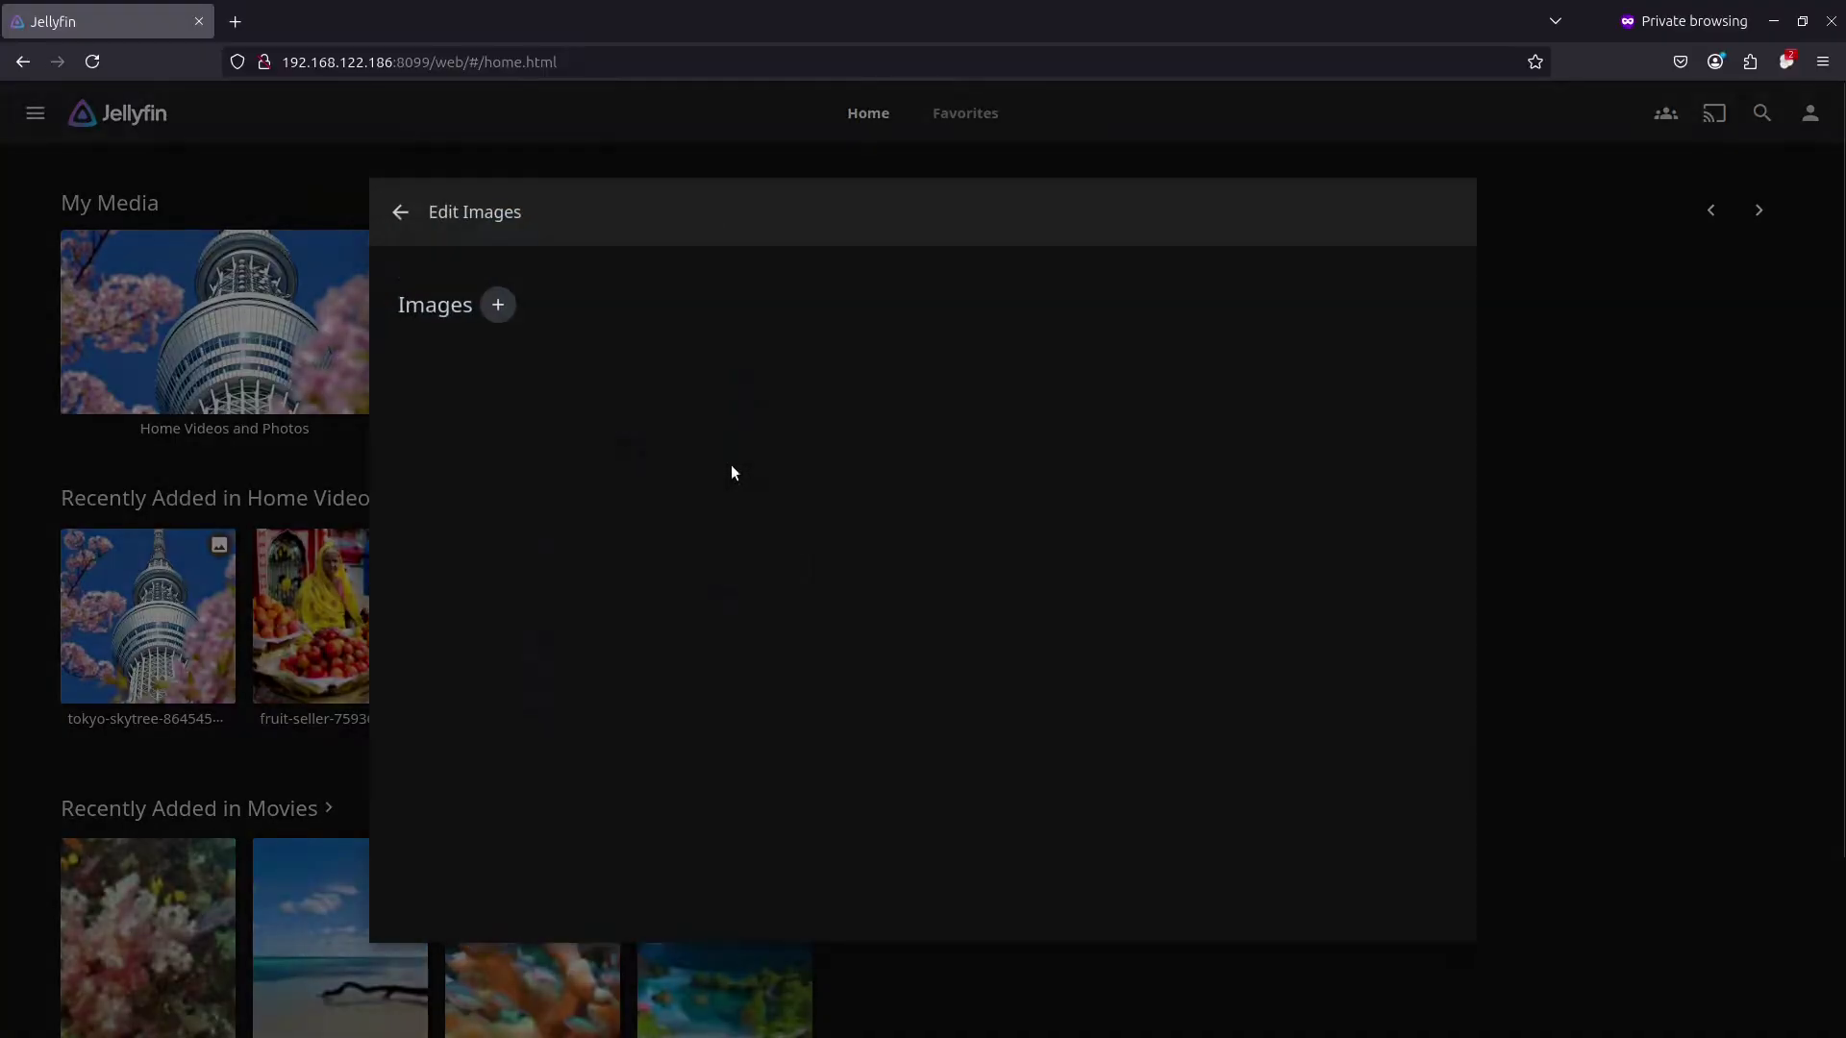
pyautogui.click(497, 307)
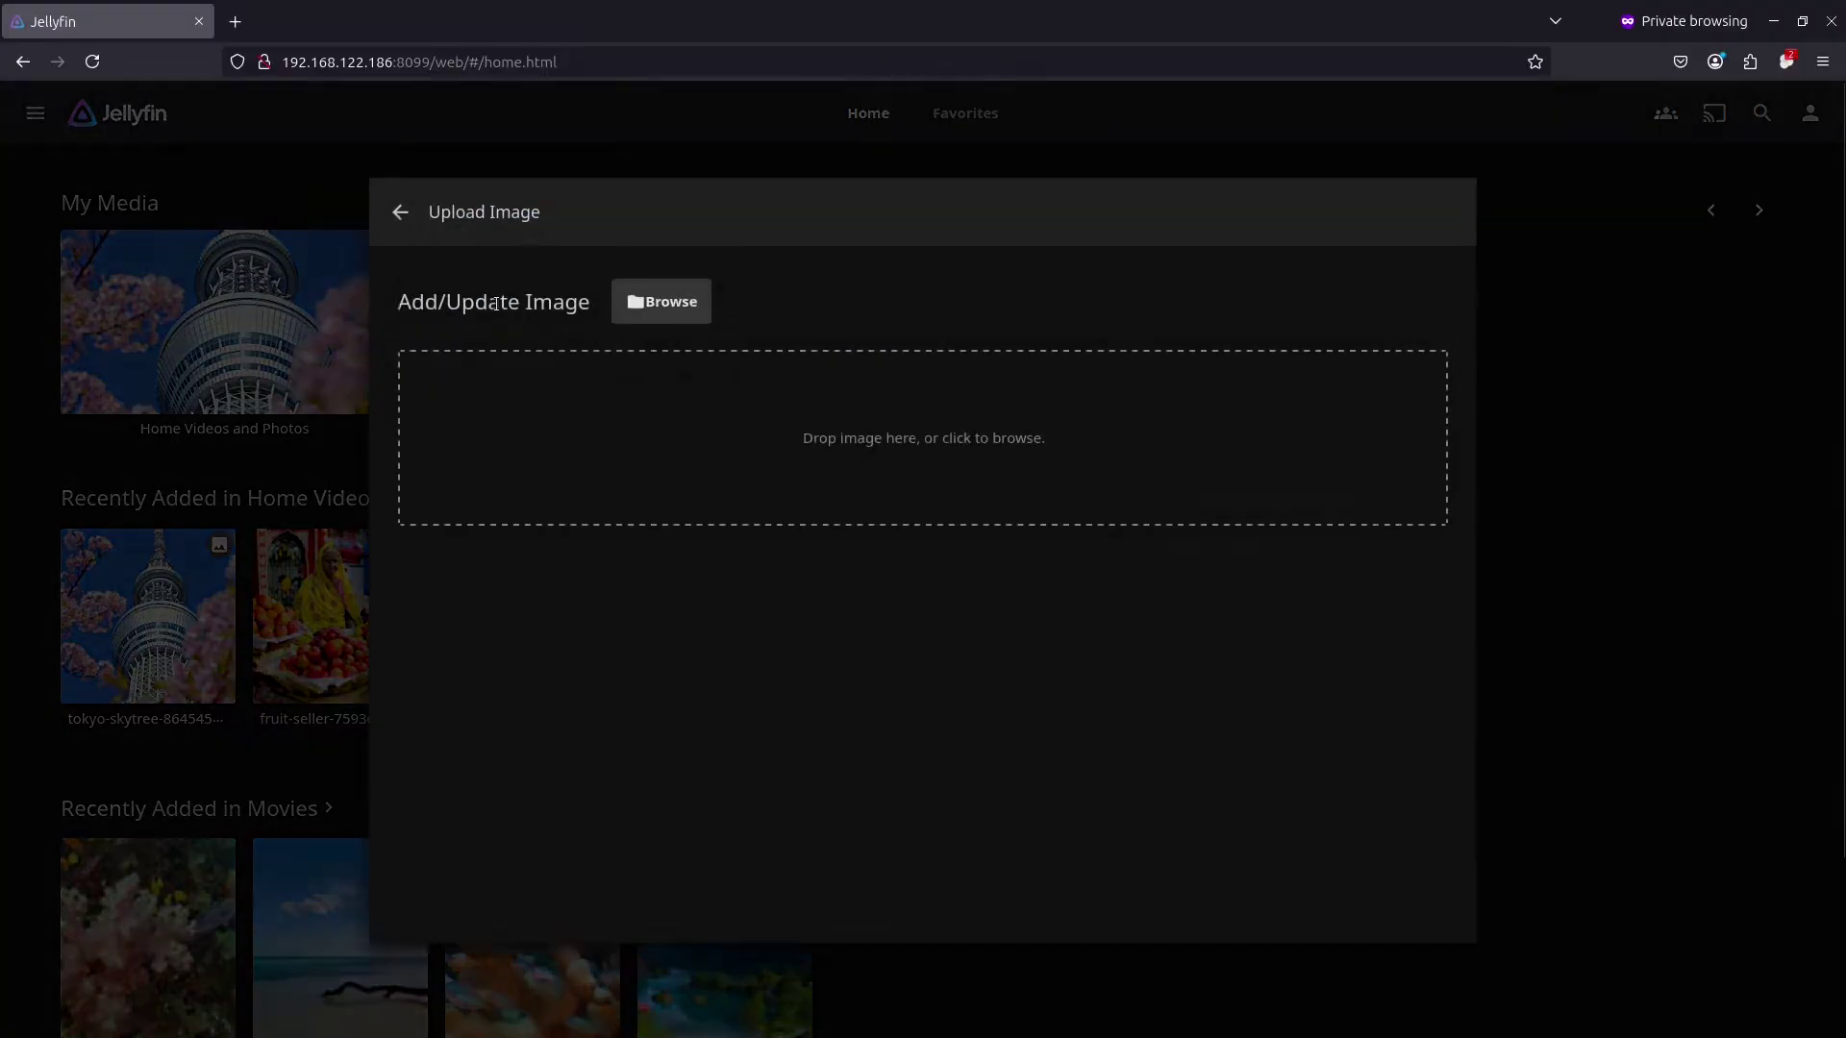
pyautogui.click(671, 310)
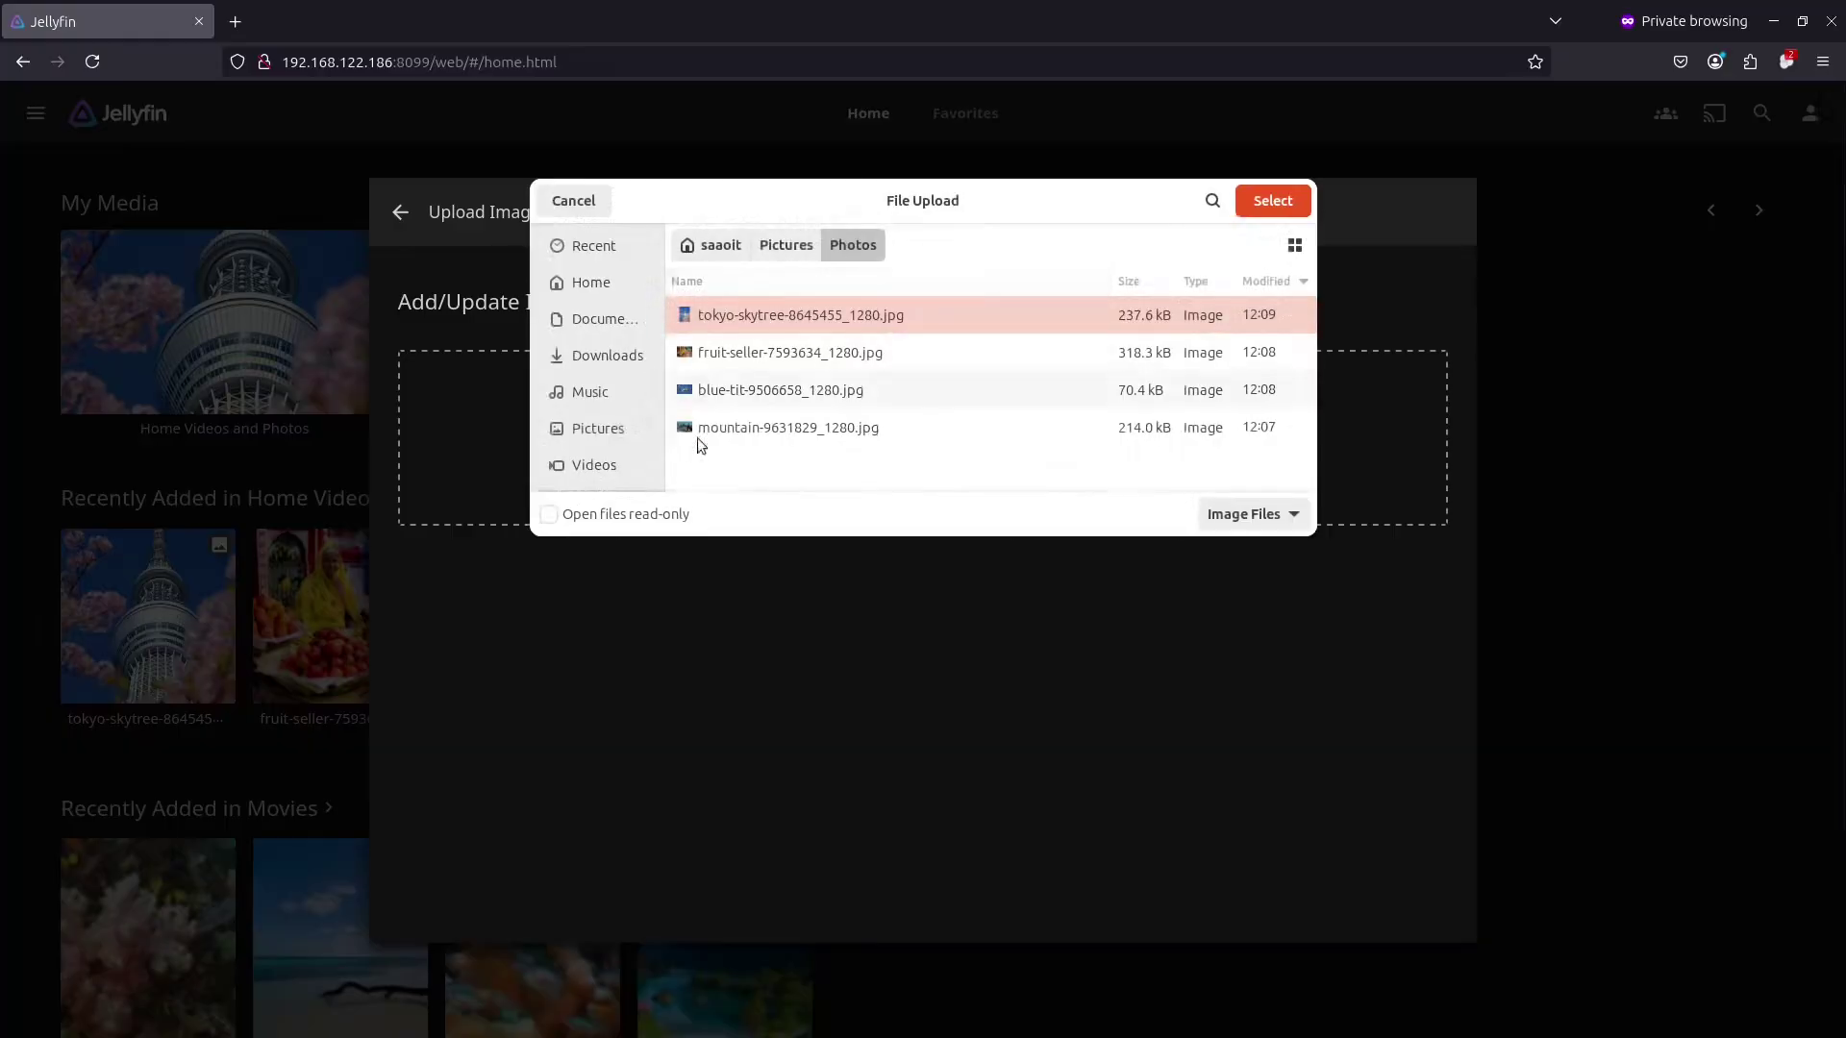
pyautogui.click(746, 427)
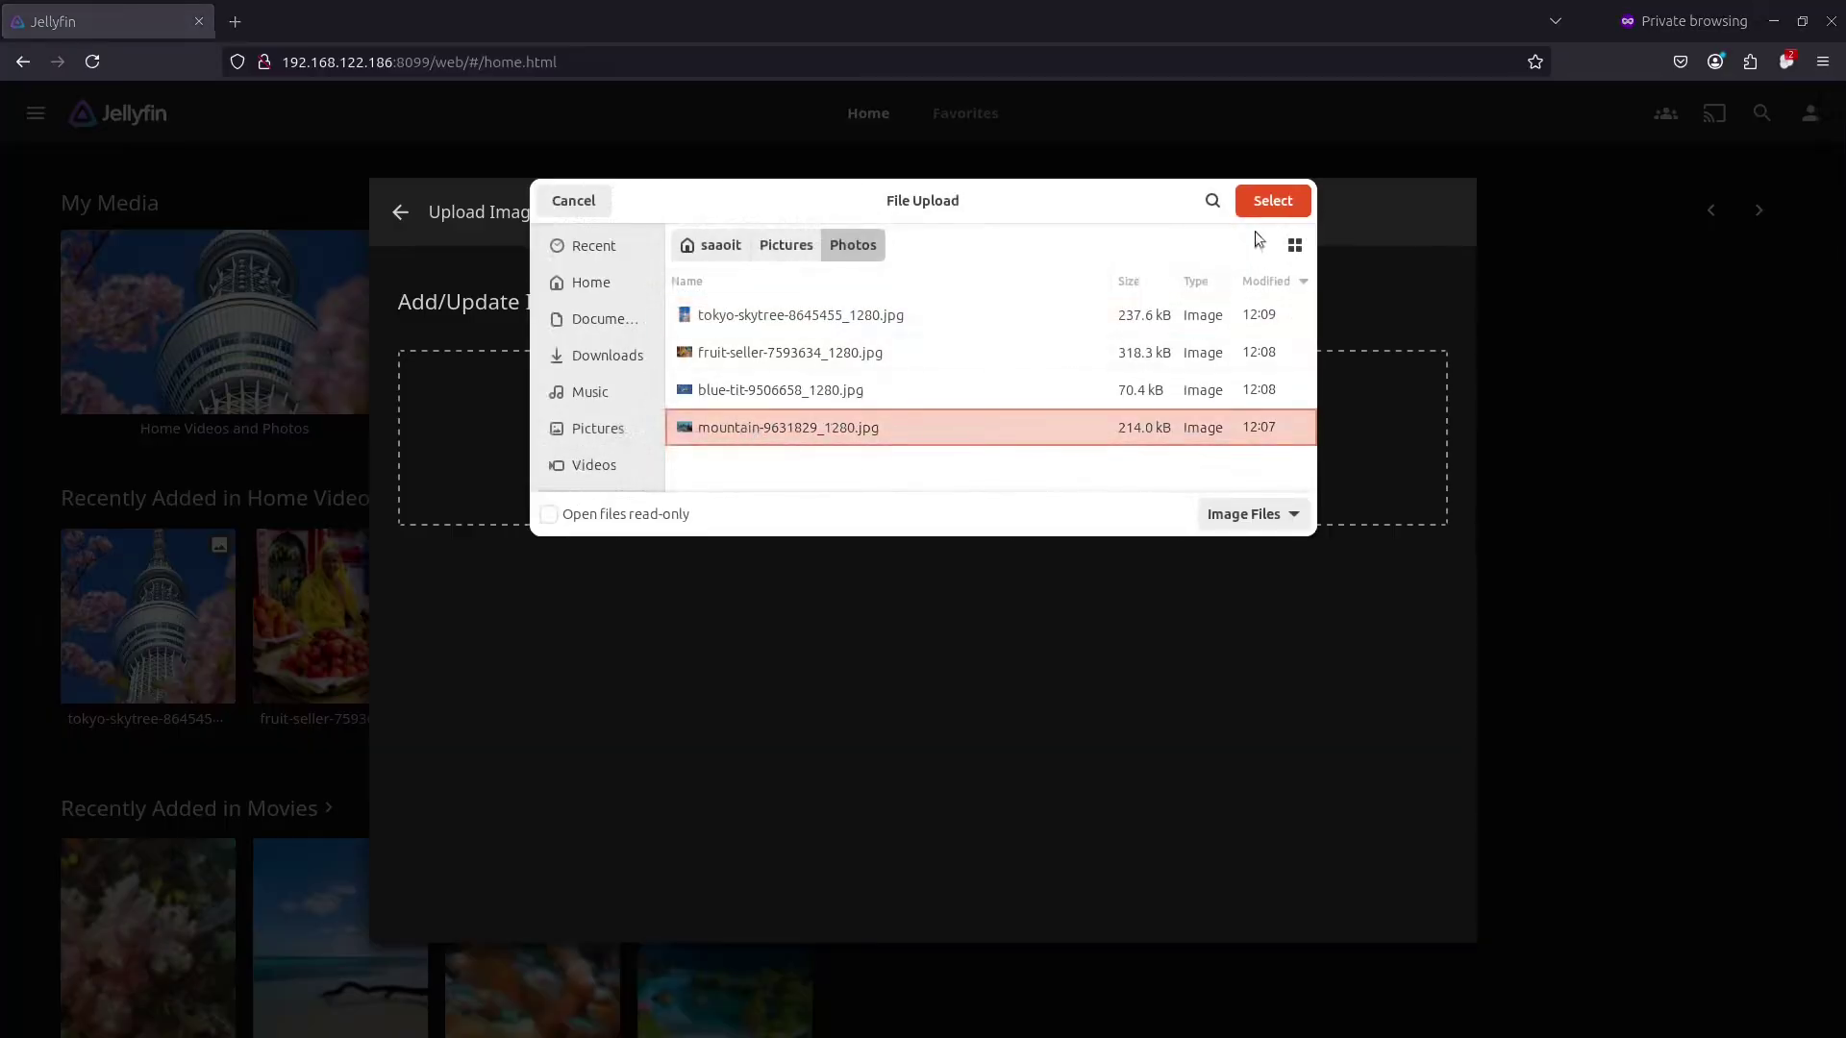
pyautogui.click(1276, 202)
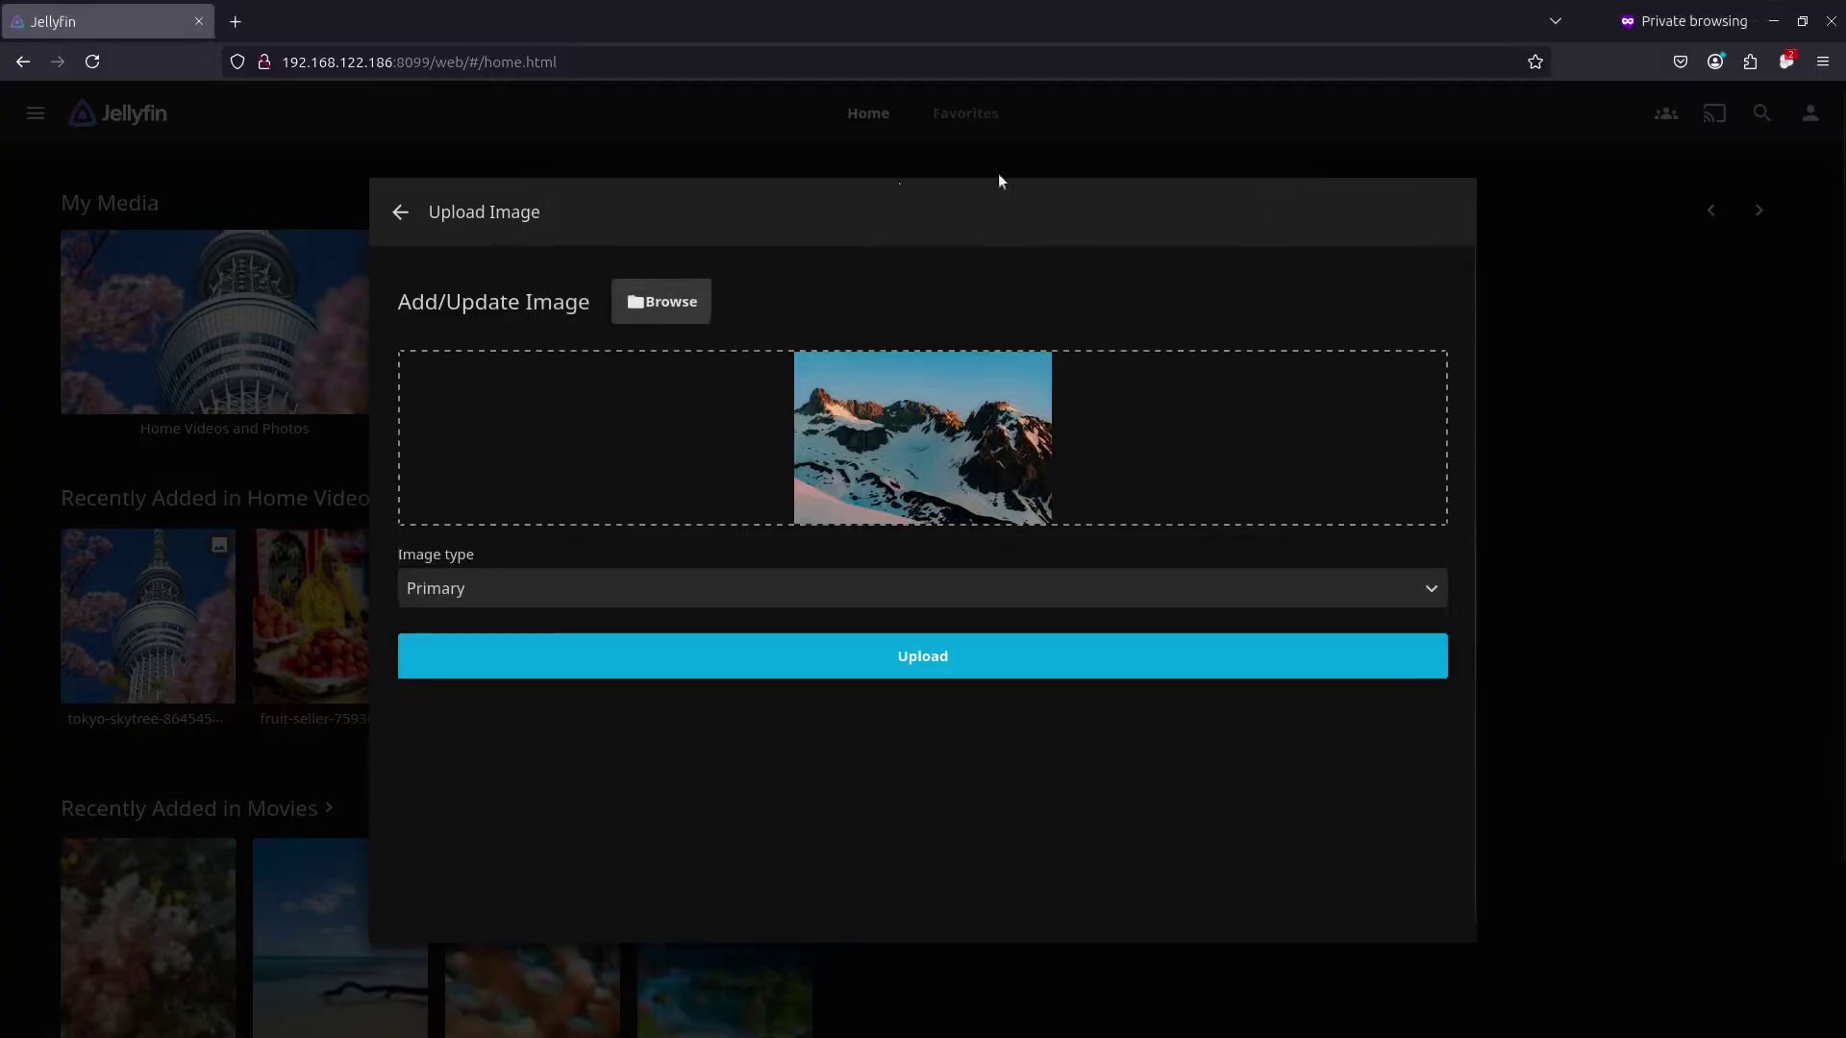
pyautogui.click(862, 658)
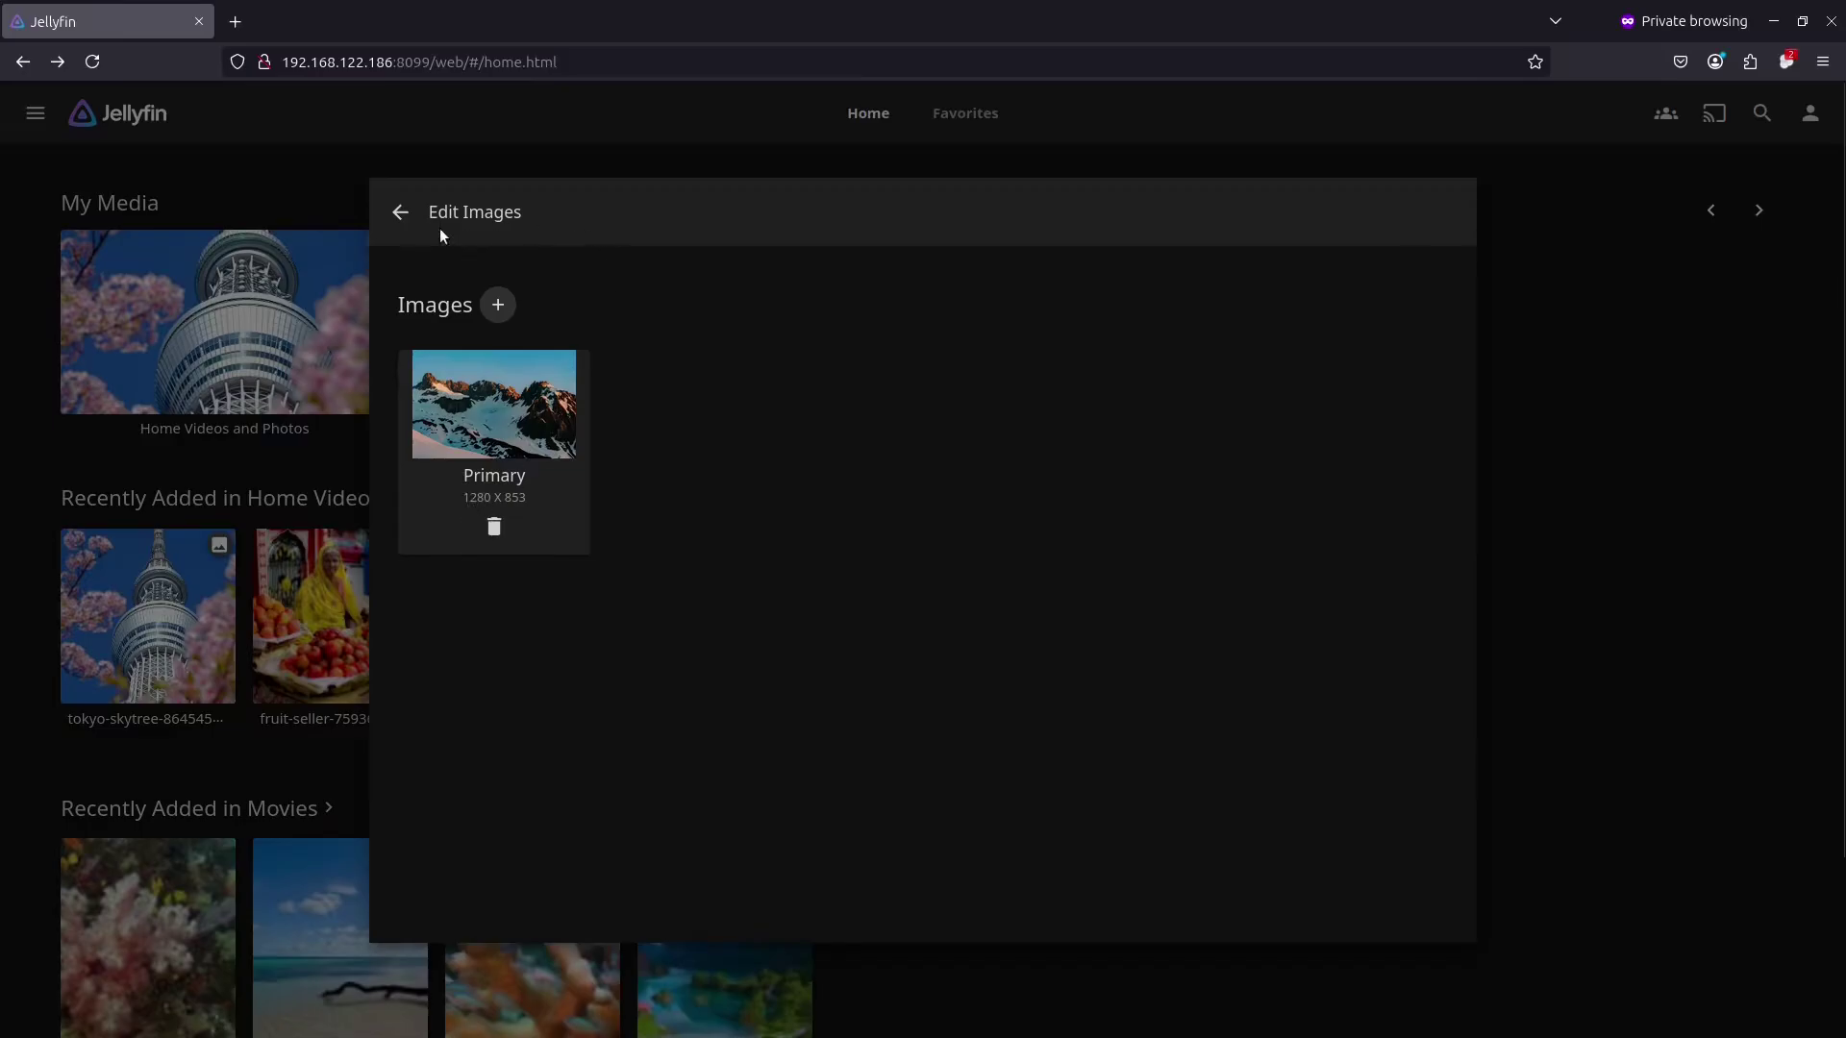
pyautogui.click(401, 211)
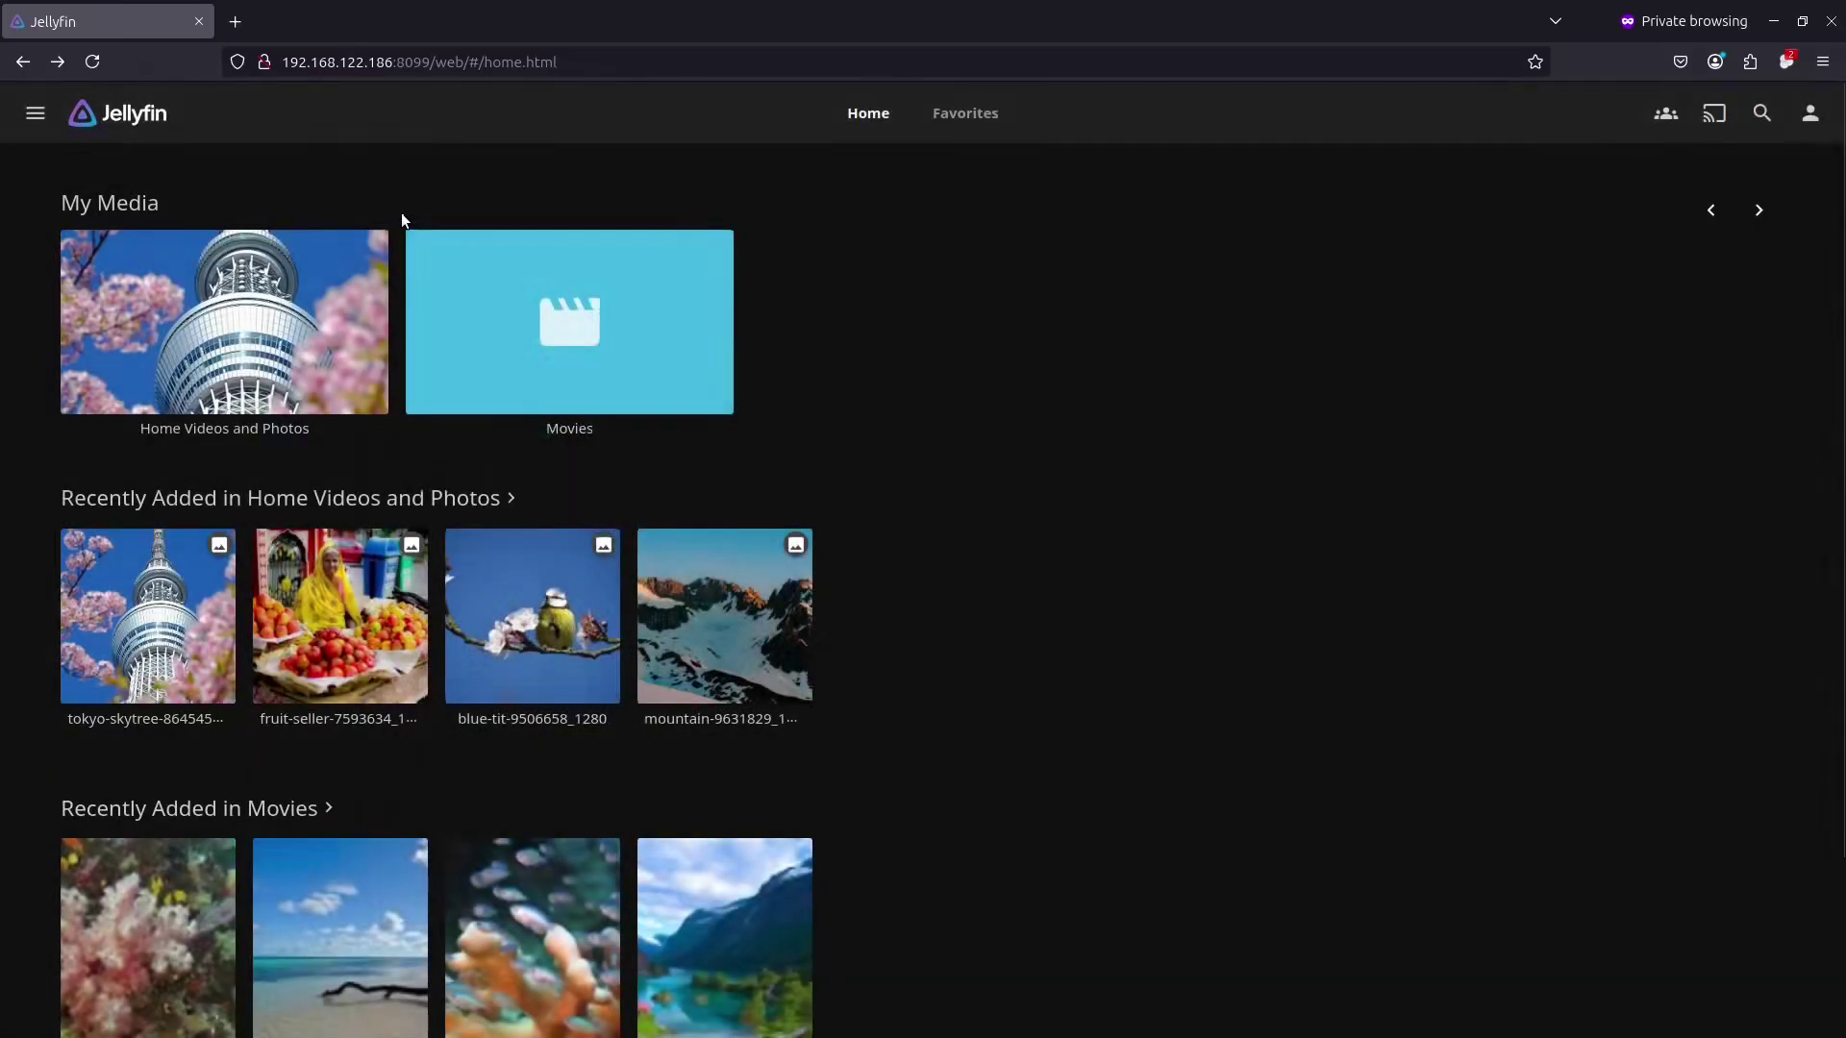
pyautogui.click(92, 63)
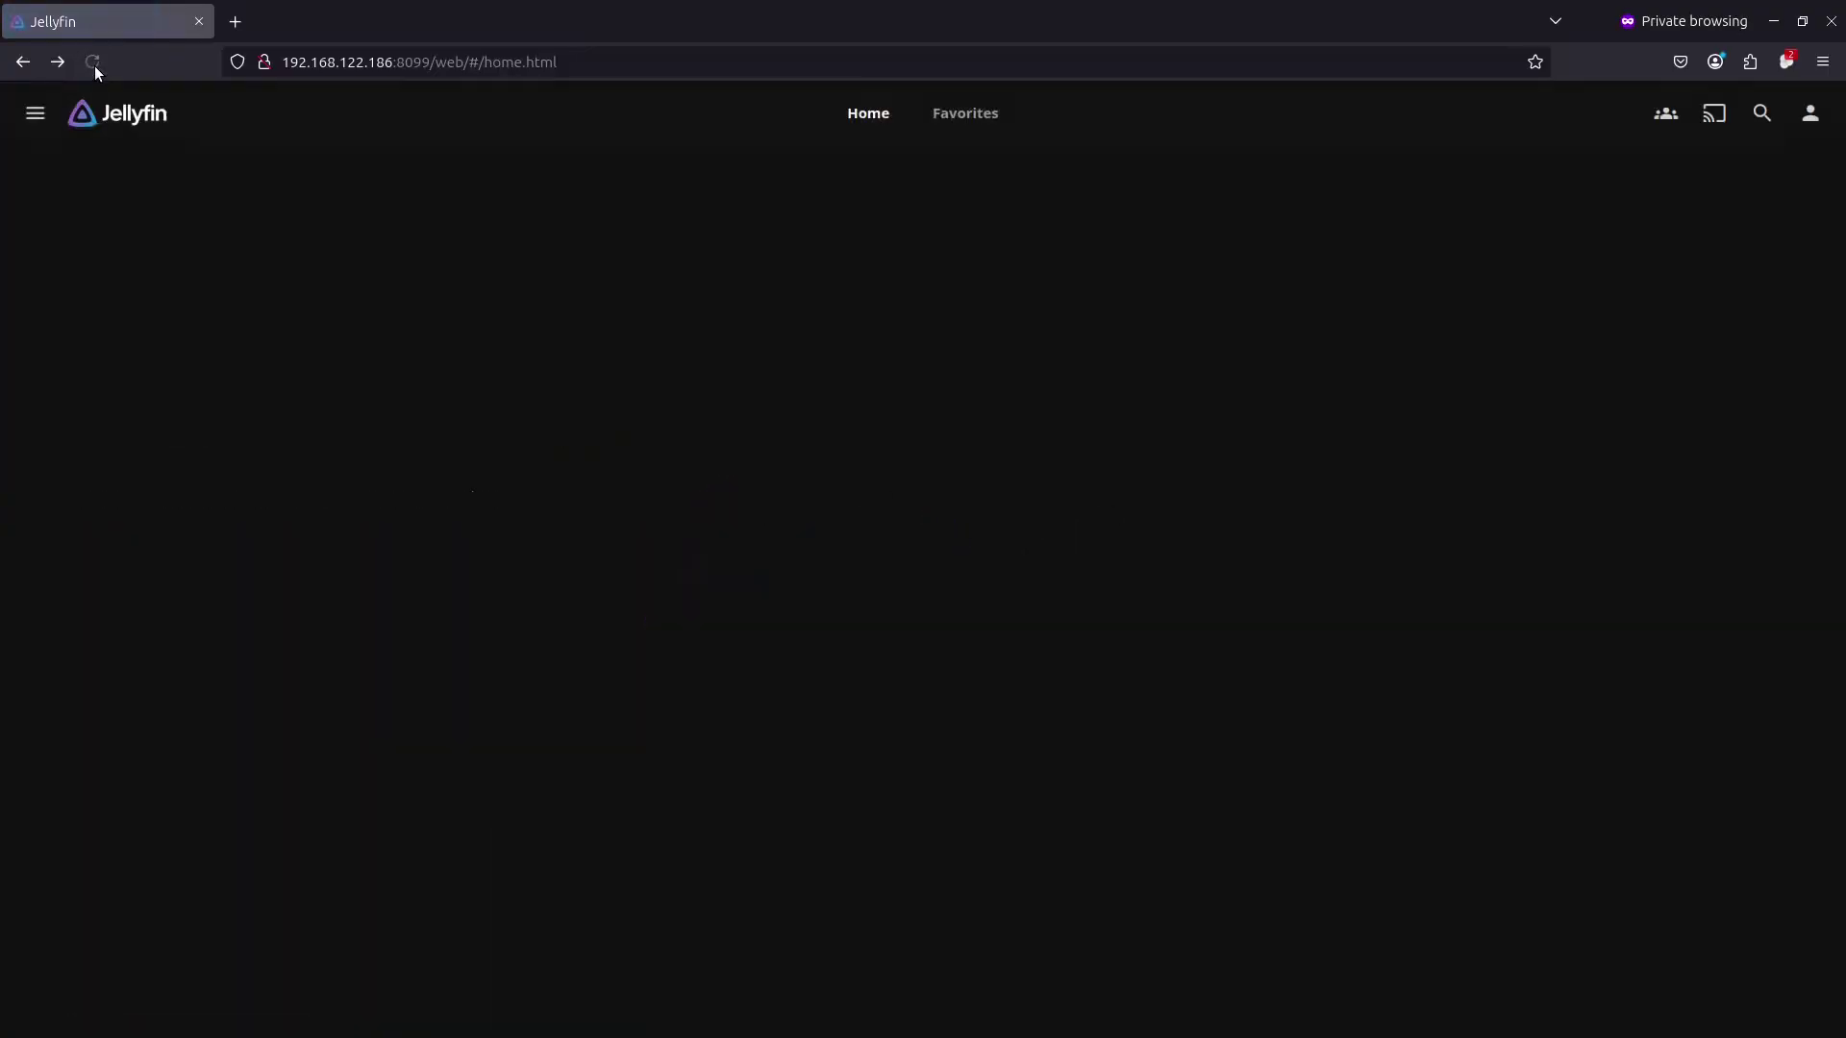